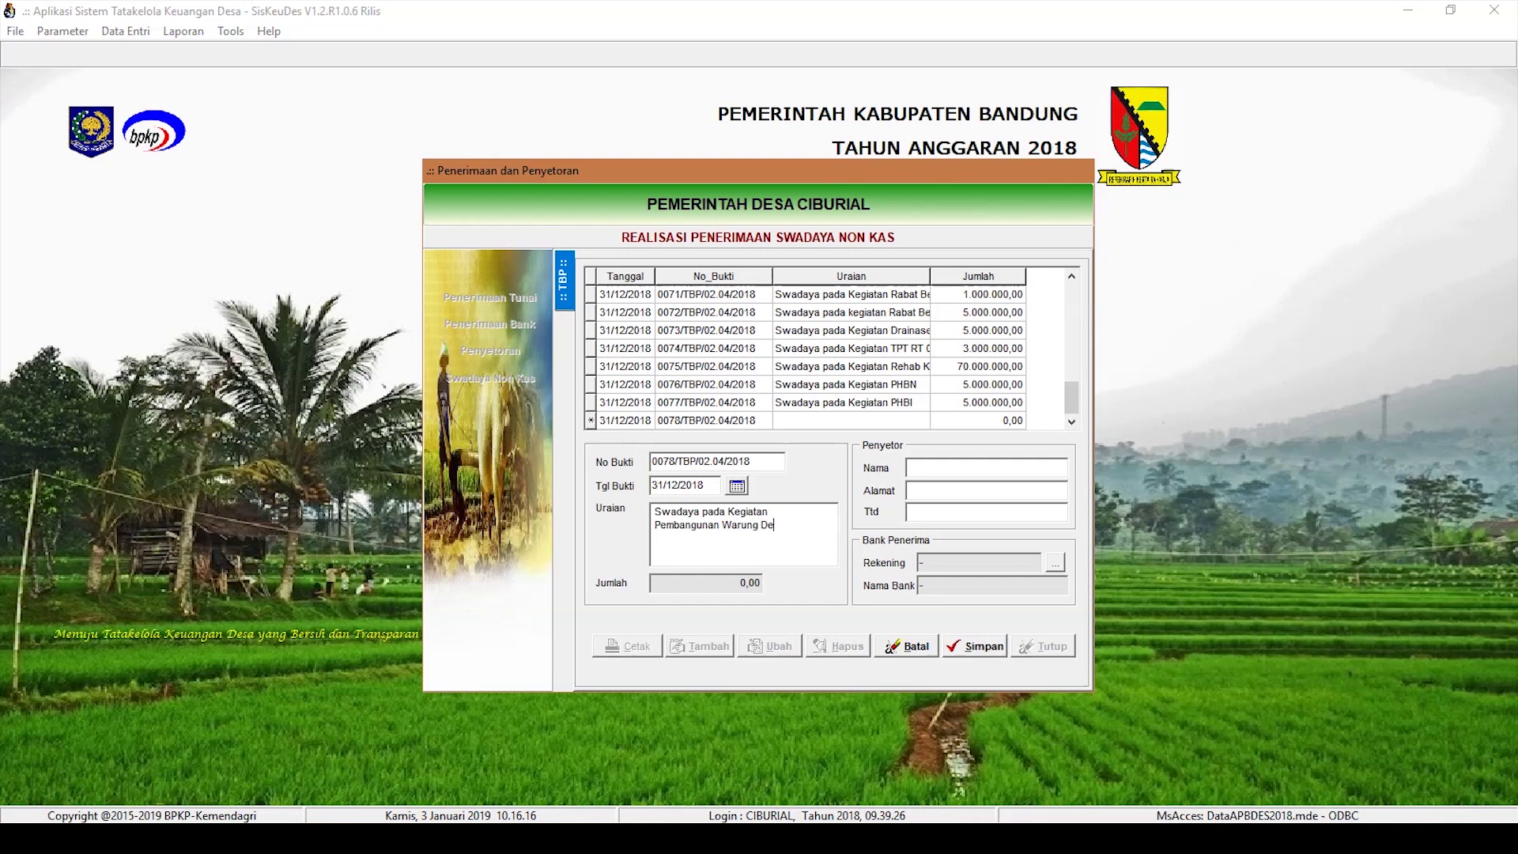
# Step: Finish the Destinasi Wisata RW 10 description, fill contributor name, address and signature, and save receipt 0078
pyautogui.write('RW 10')
pyautogui.click(915, 467)
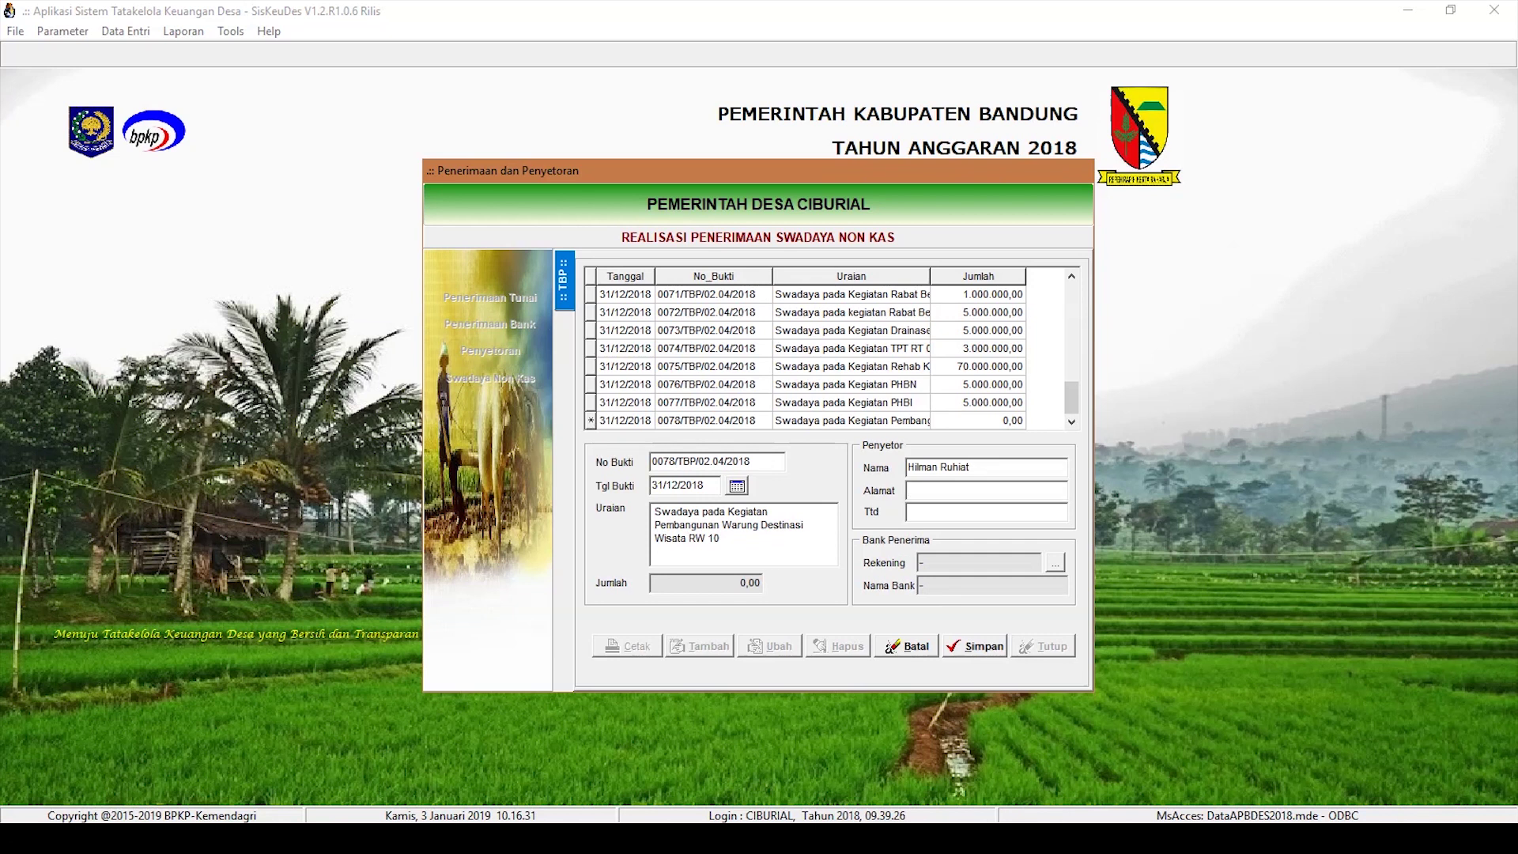
pyautogui.click(911, 489)
pyautogui.write('Ciburial')
pyautogui.click(917, 512)
pyautogui.click(975, 647)
# Step: Add a 5.000.000 Hasil Swadaya (4.1.3.01) detail line under Kegiatan Pemberdayaan Ekonomi Masyarakat
pyautogui.doubleClick(876, 424)
pyautogui.click(728, 630)
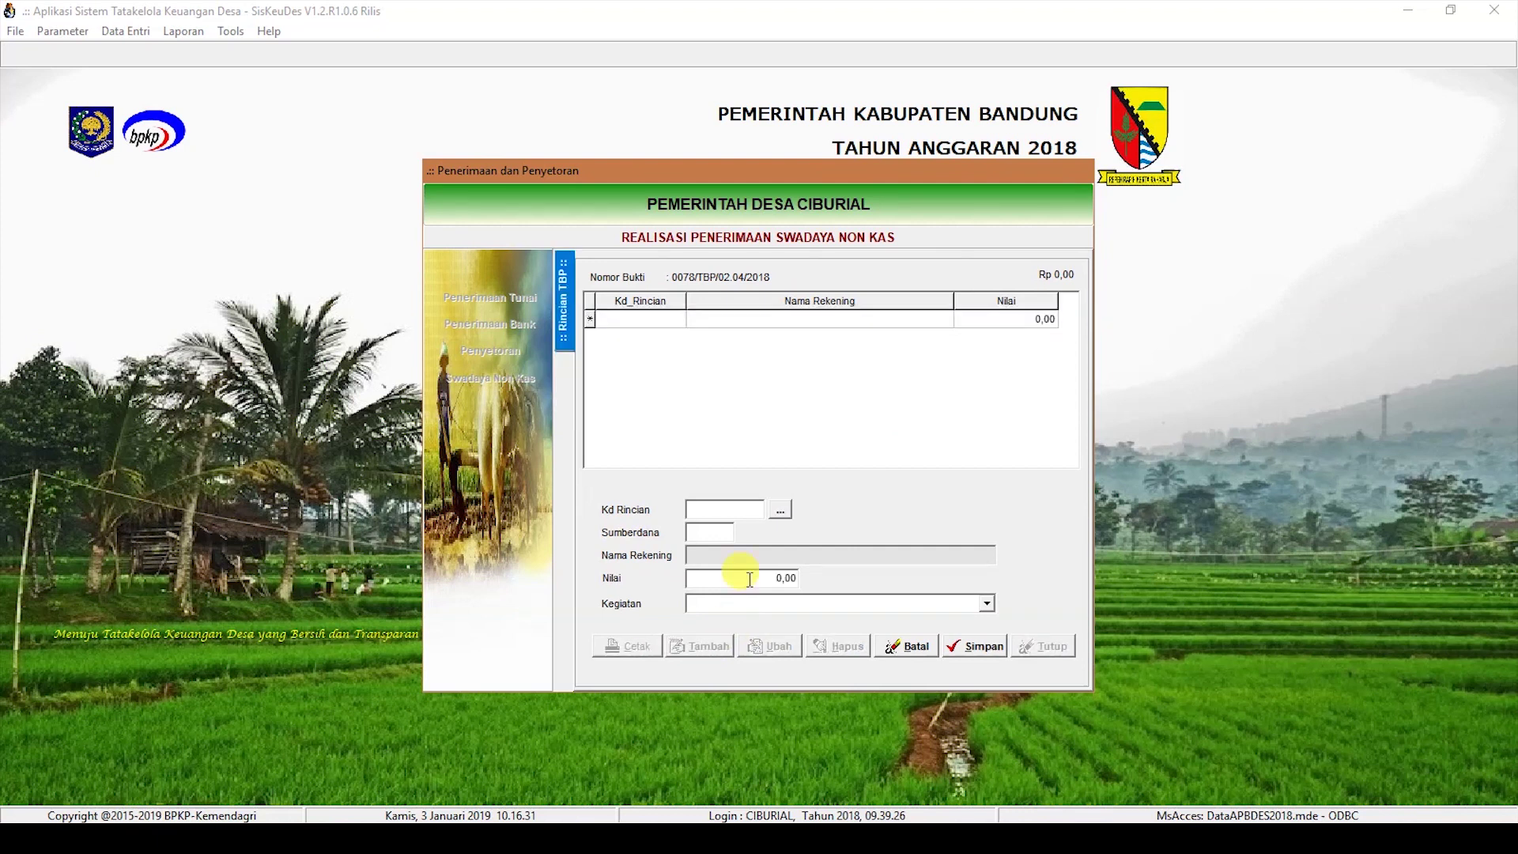
pyautogui.click(780, 510)
pyautogui.doubleClick(735, 353)
pyautogui.write('5.000.000')
pyautogui.click(842, 603)
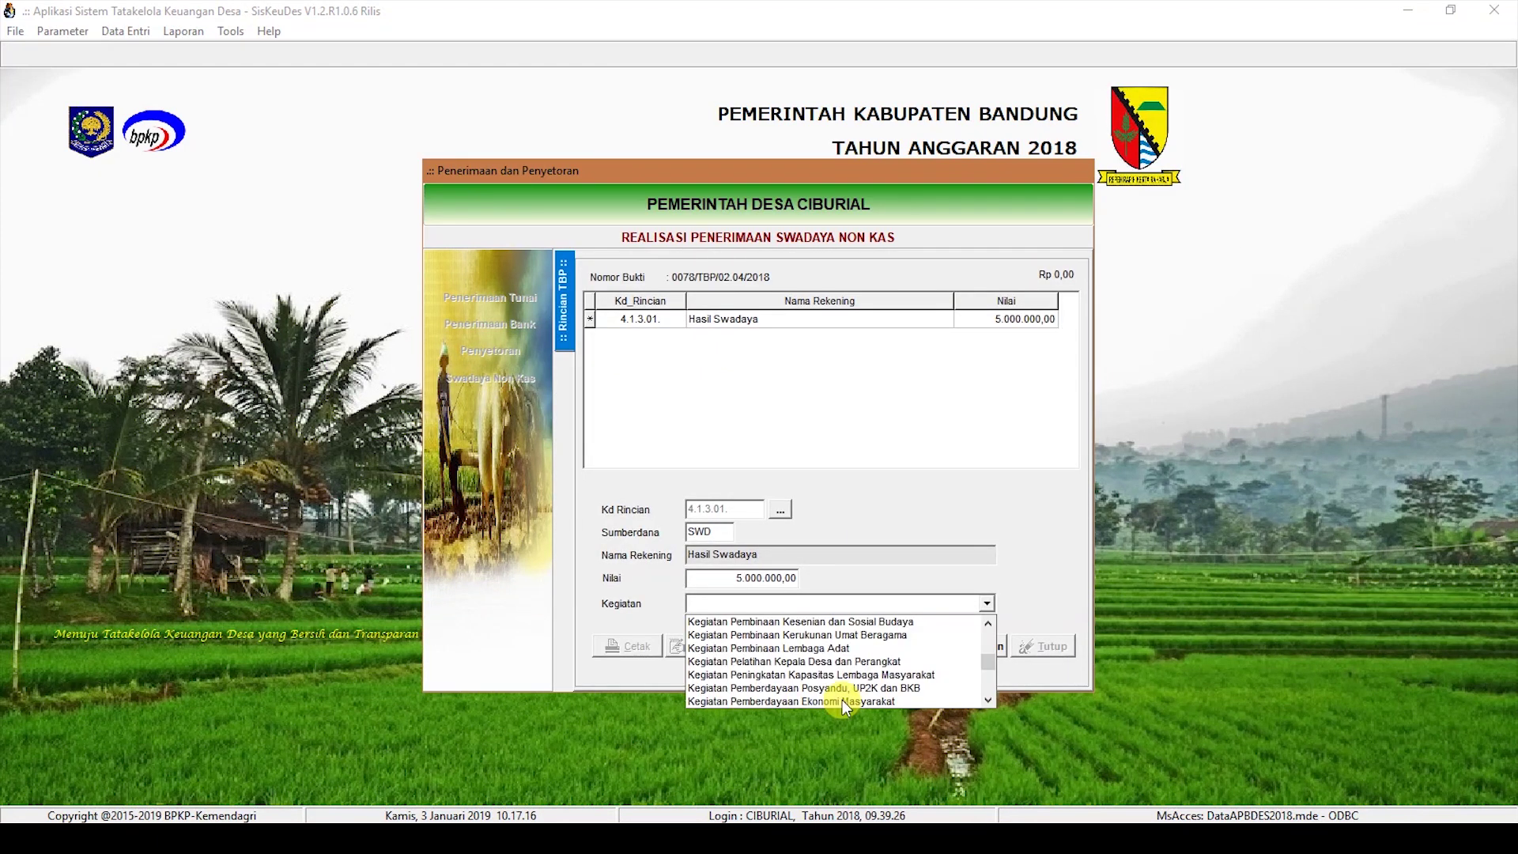
pyautogui.click(842, 700)
pyautogui.click(977, 648)
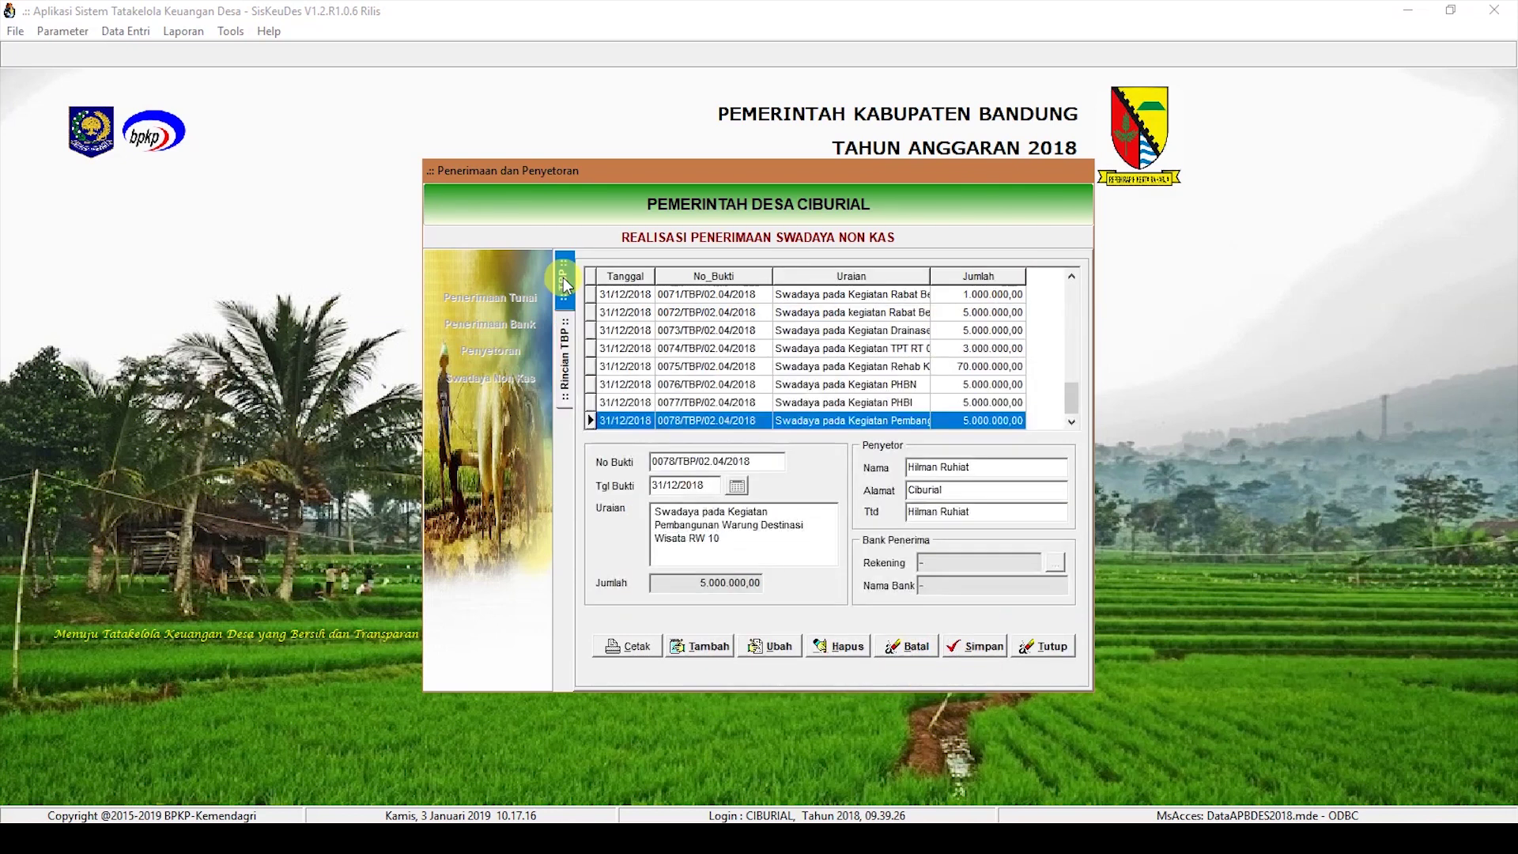
# Step: Preview the printed receipt 0079 and close the preview
pyautogui.click(696, 646)
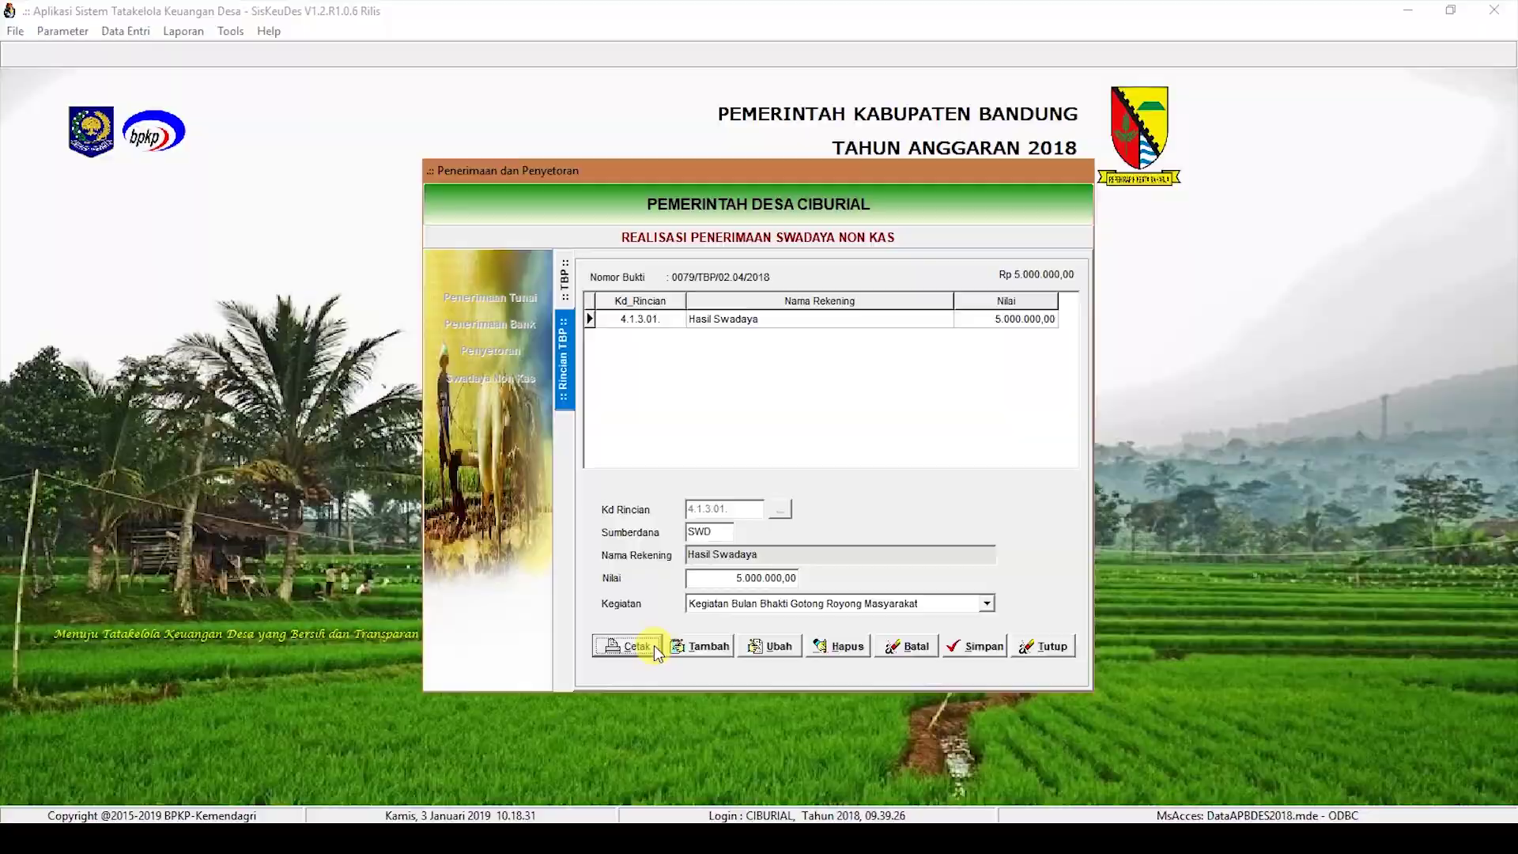
pyautogui.click(654, 645)
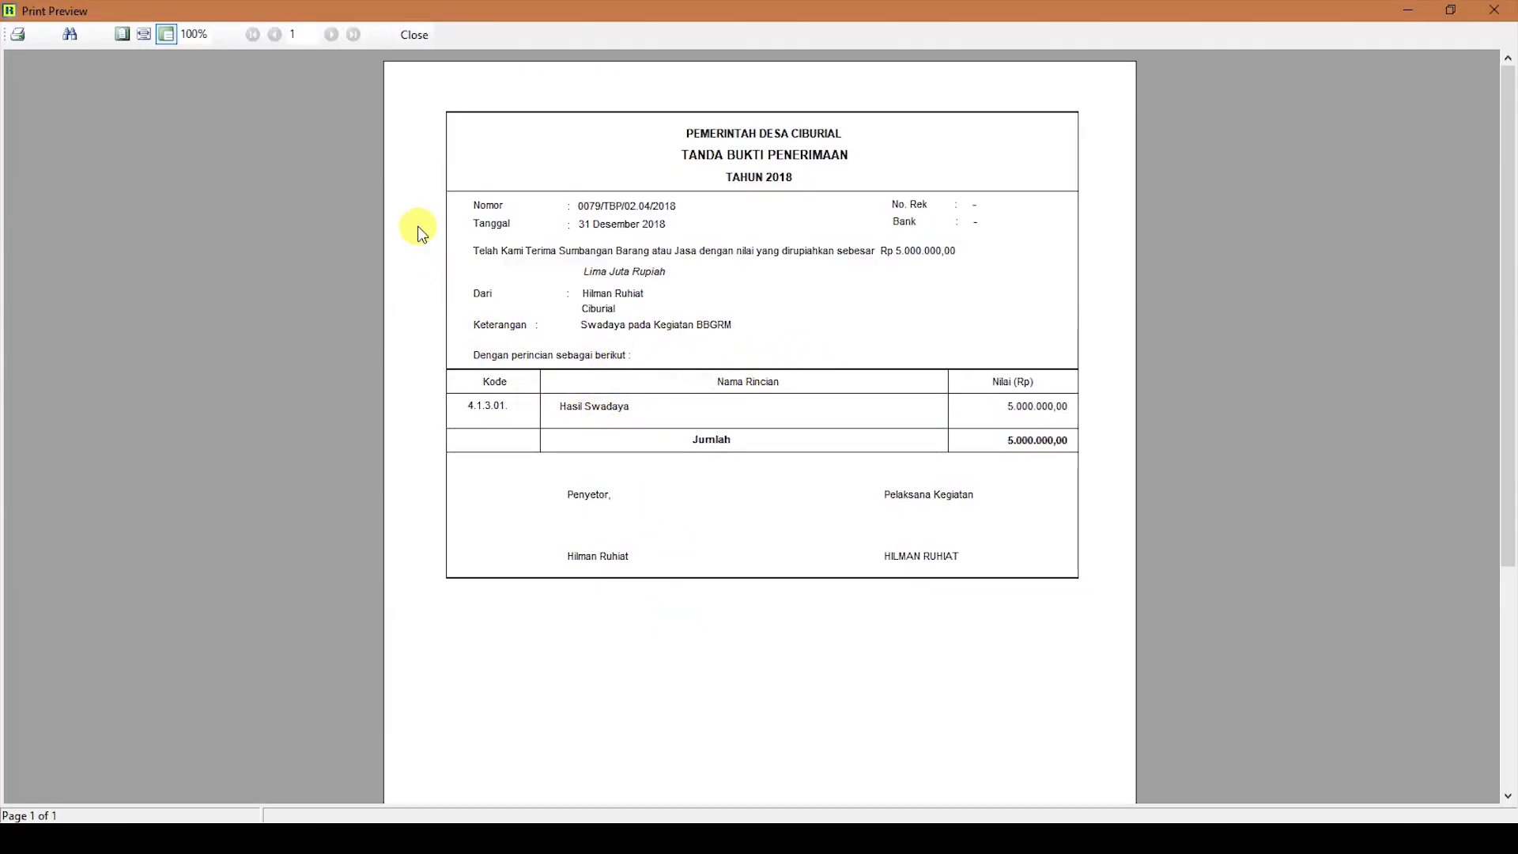
pyautogui.click(413, 36)
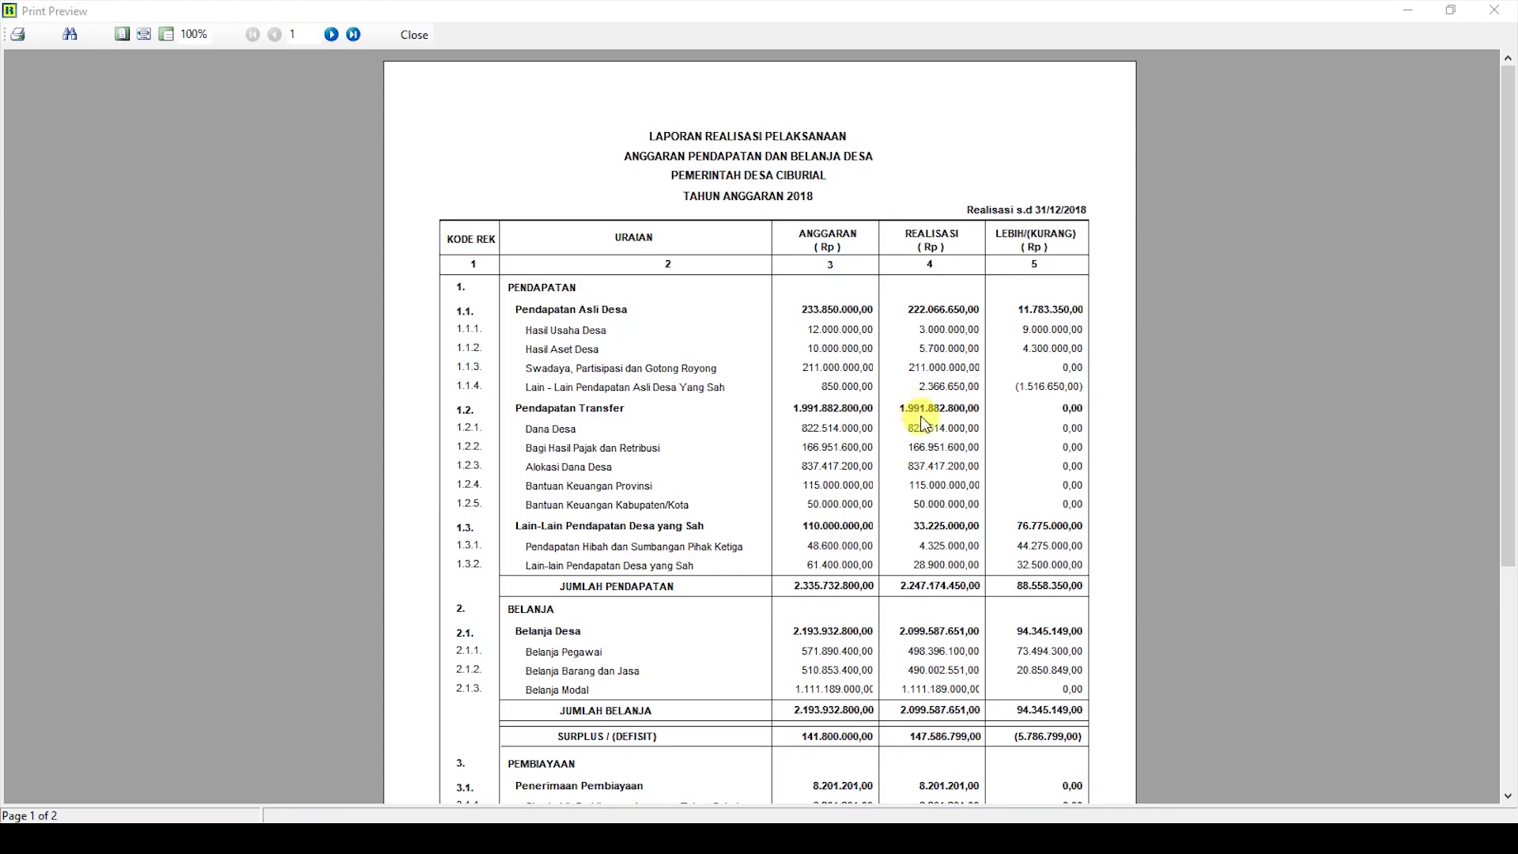
# Step: Request the Realisasi APBDes per Sumberdana 1b report for the SWD funding source
pyautogui.scroll(-3, 925, 437)
pyautogui.scroll(-1, 923, 437)
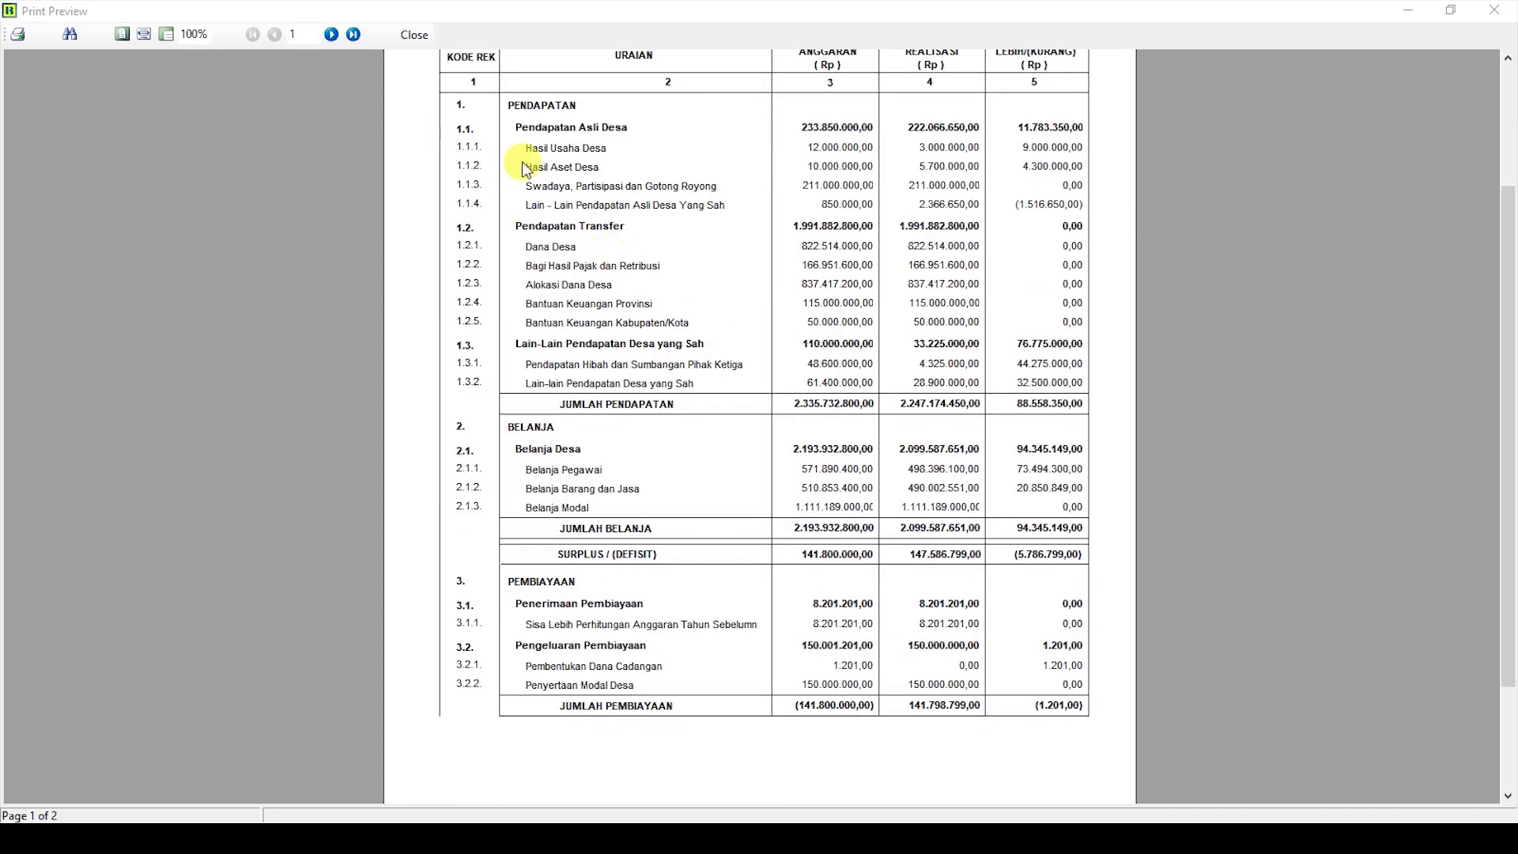
pyautogui.click(414, 36)
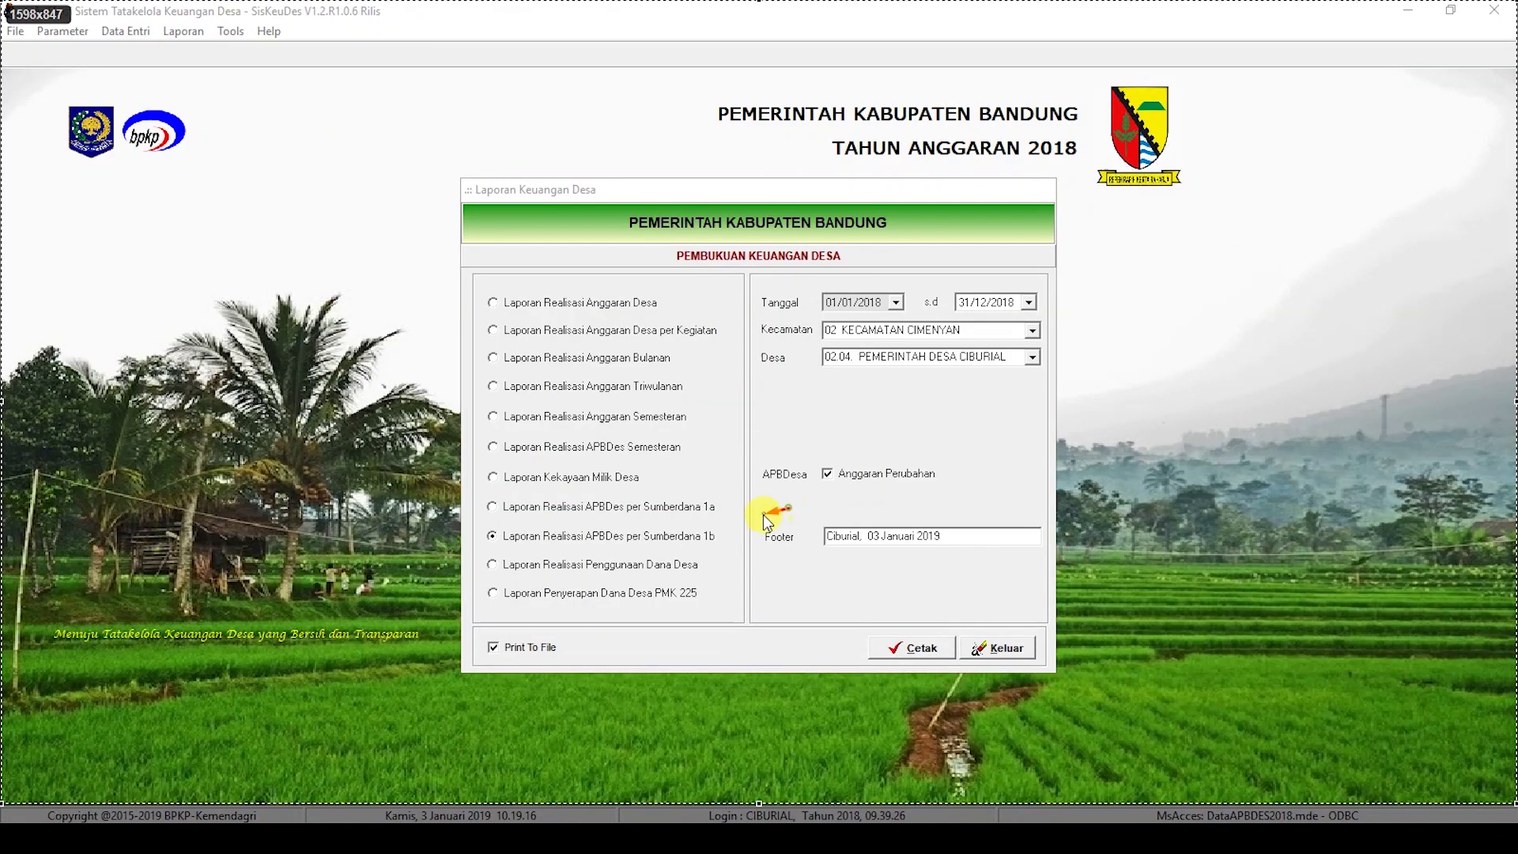
pyautogui.click(715, 536)
pyautogui.click(897, 427)
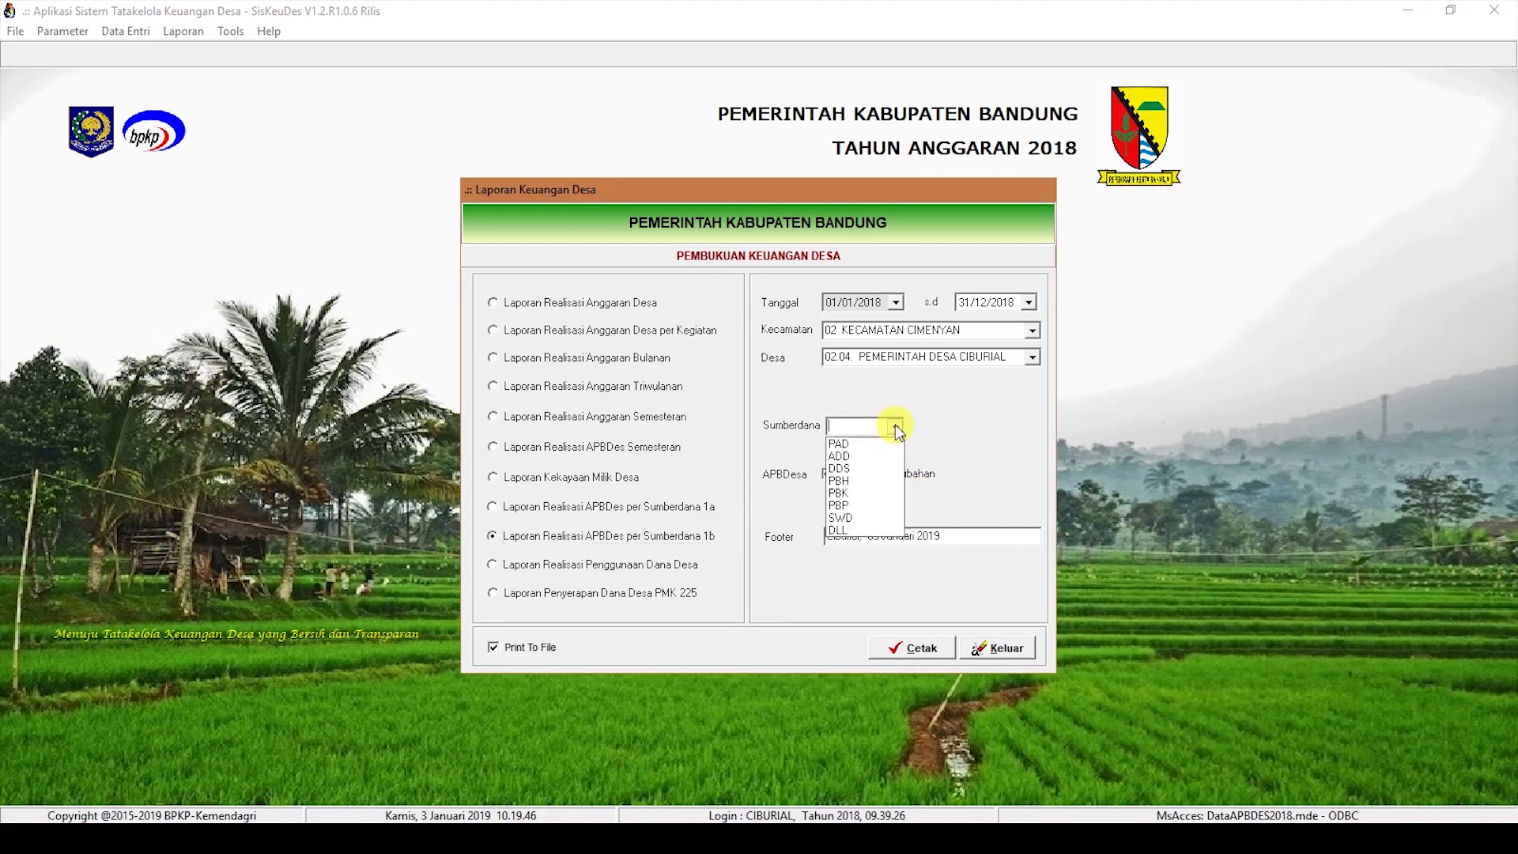
pyautogui.click(860, 519)
pyautogui.click(916, 646)
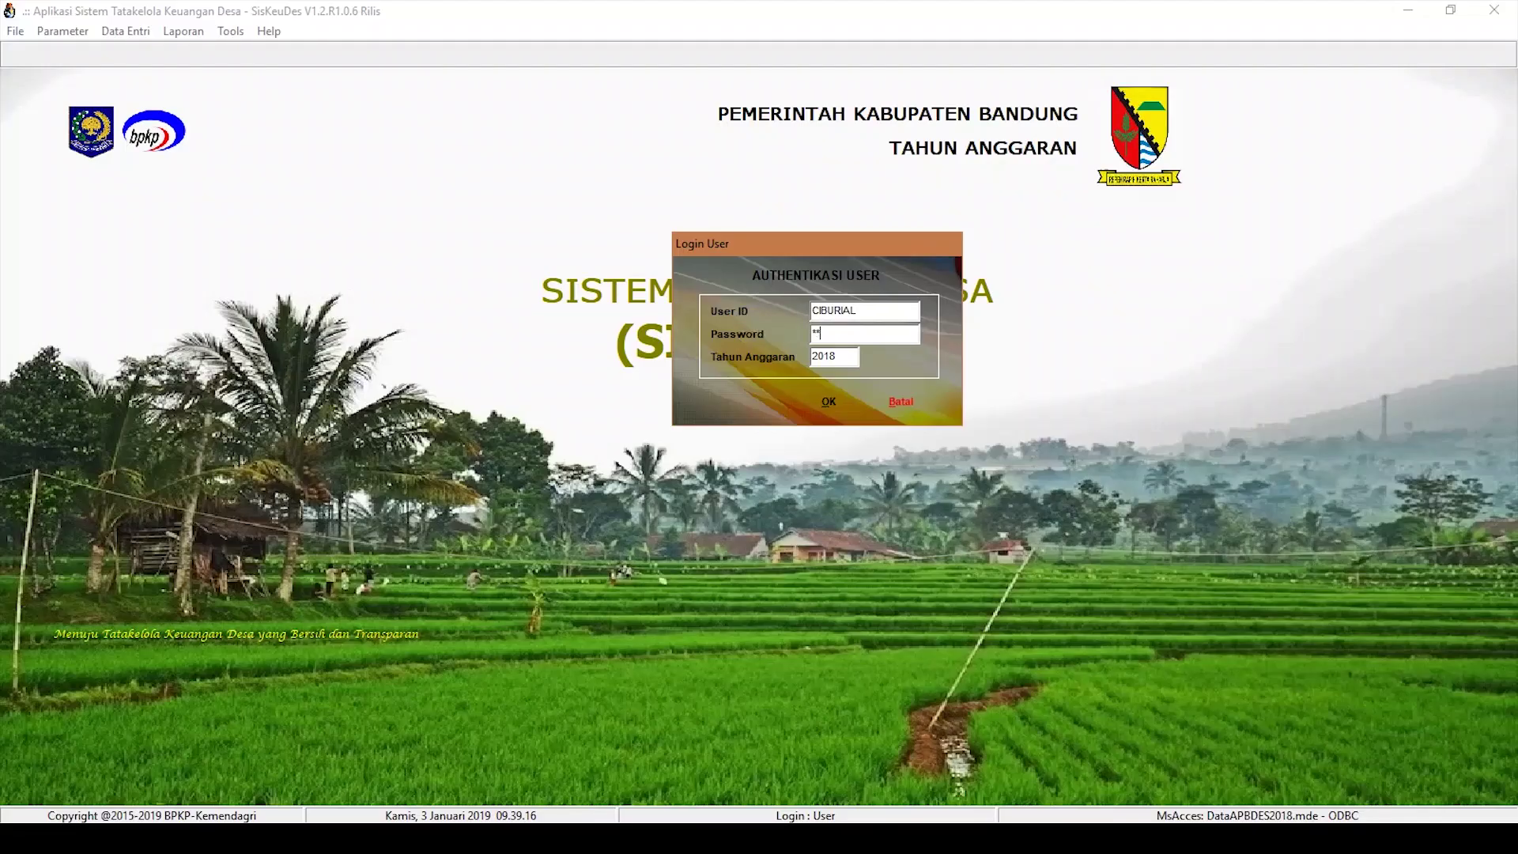
# Step: Log in with the user's password for budget year 2018
pyautogui.write('******')
pyautogui.press('Return')
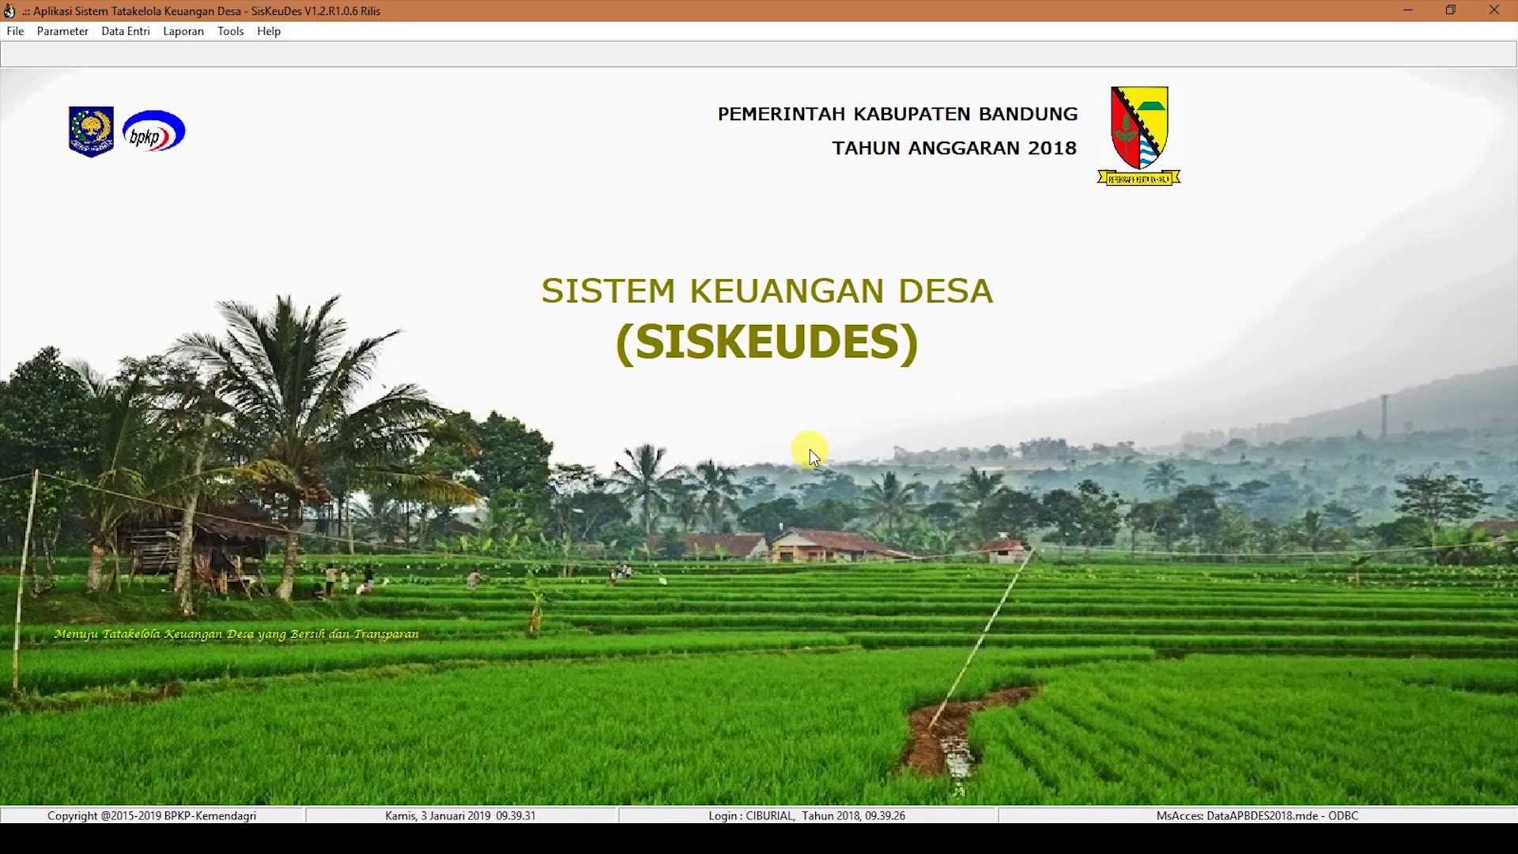
# Step: Open Penerimaan Desa from Data Entri > Penatausahaan and switch to Swadaya Non Kas receipts
pyautogui.click(124, 31)
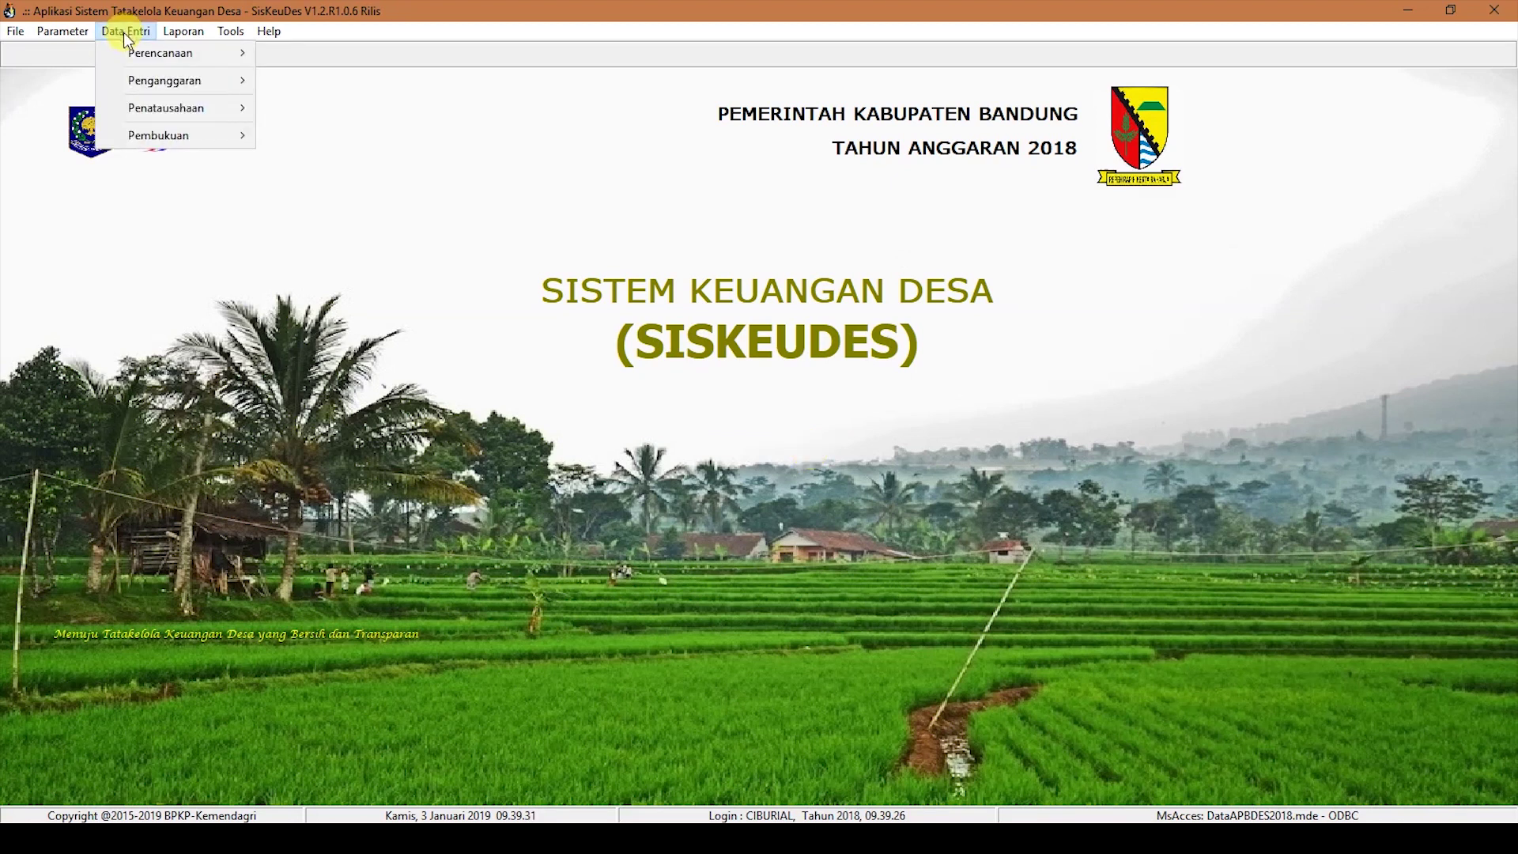
pyautogui.moveTo(167, 116)
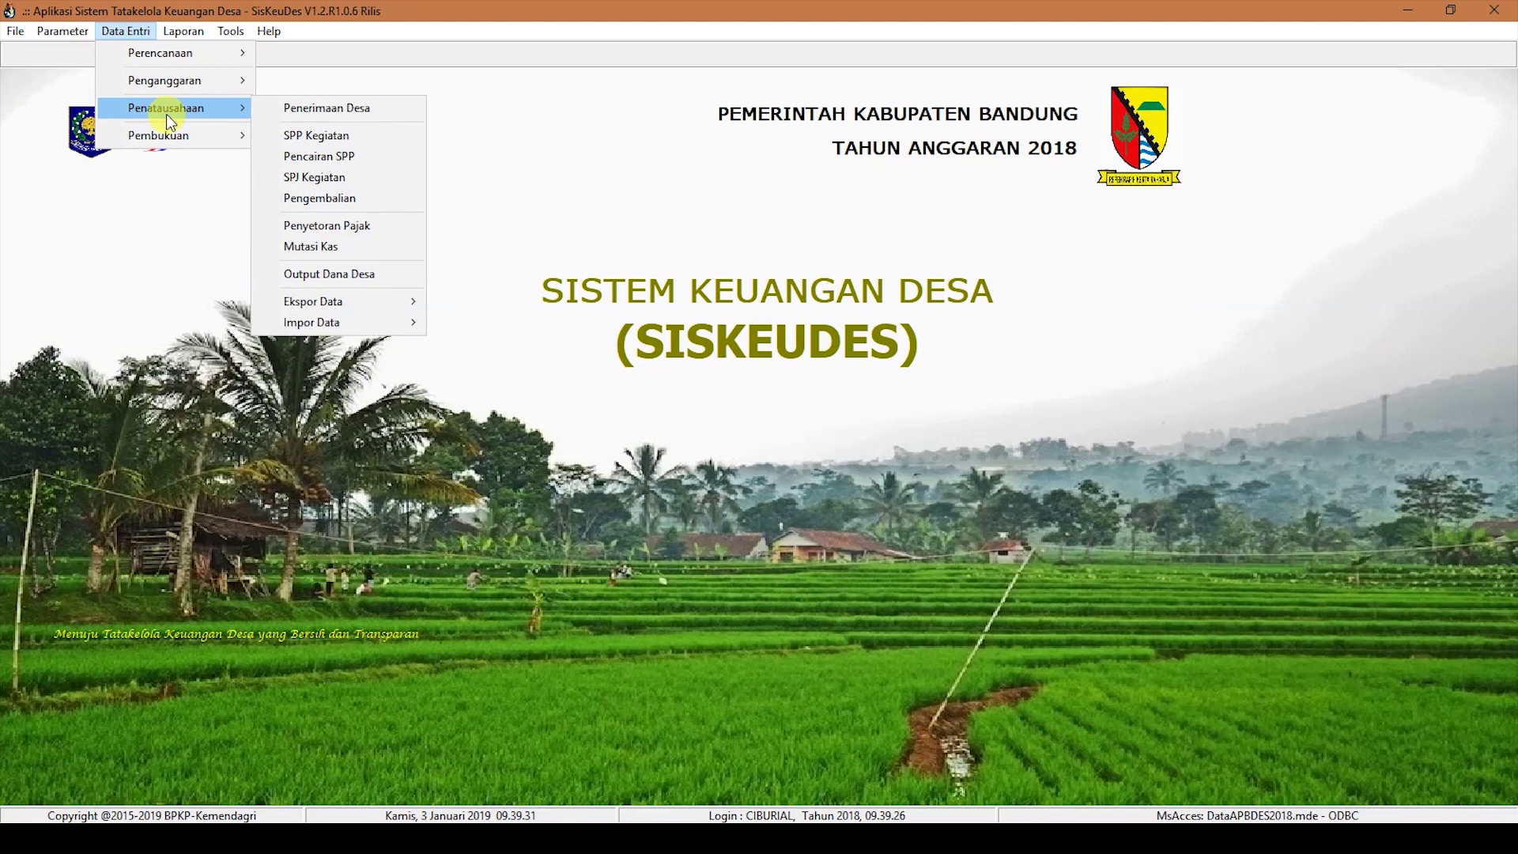
pyautogui.click(325, 110)
pyautogui.click(530, 381)
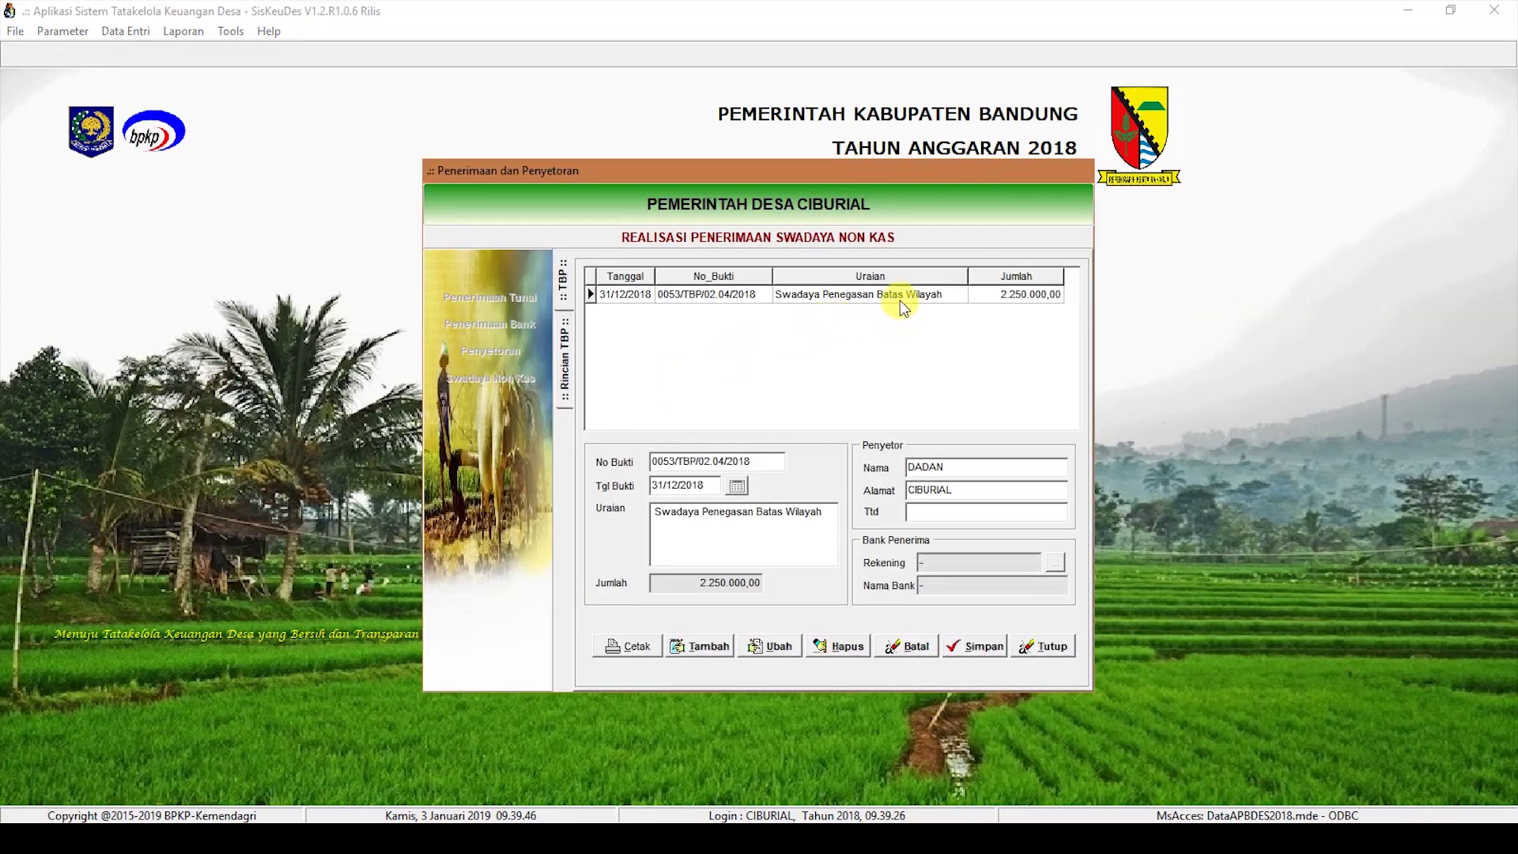
# Step: Create receipt 0054 dated 31/12/2018 for Swadaya Pemeliharaan Ruas Jalan Pakar Timur with contributor and signature names
pyautogui.click(700, 646)
pyautogui.write('31/12/2018')
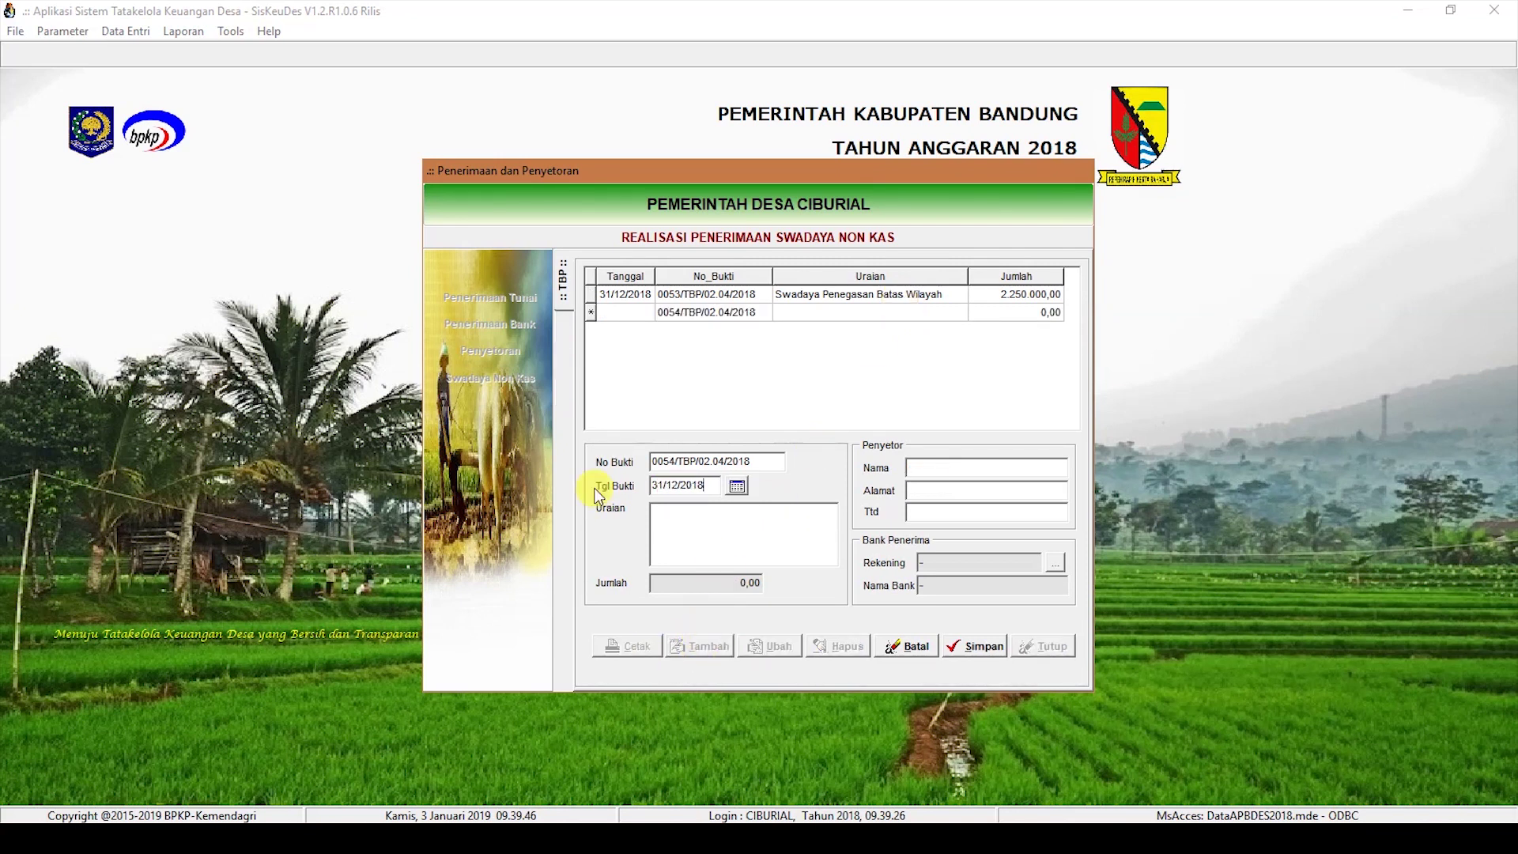
pyautogui.click(727, 538)
pyautogui.write('Swadaya Pemeliharaa')
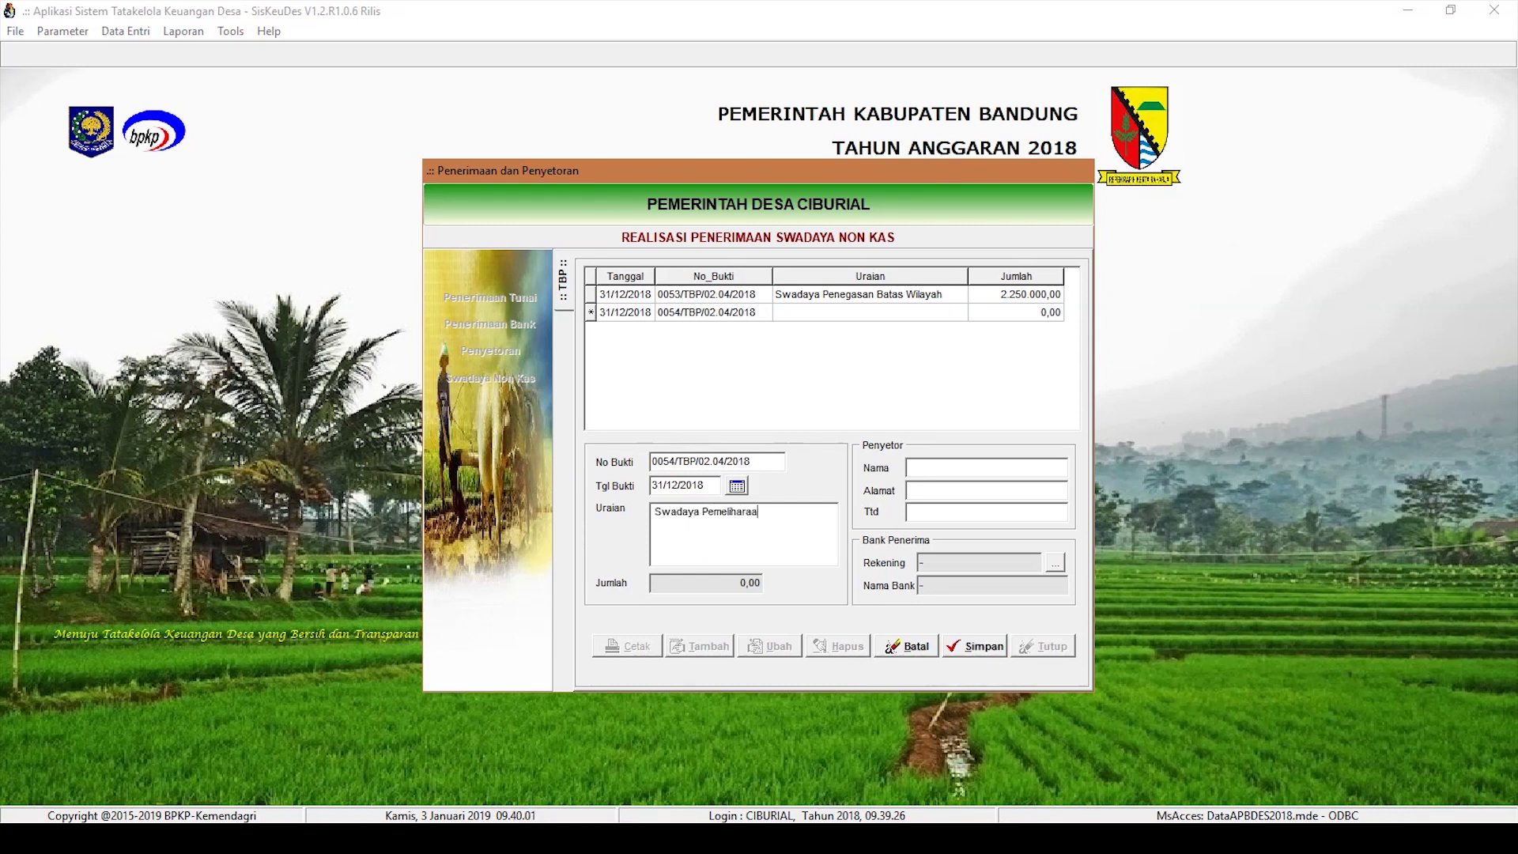
pyautogui.write('n Ruas Jalan Pakar Timur (lanjutan')
pyautogui.click(921, 467)
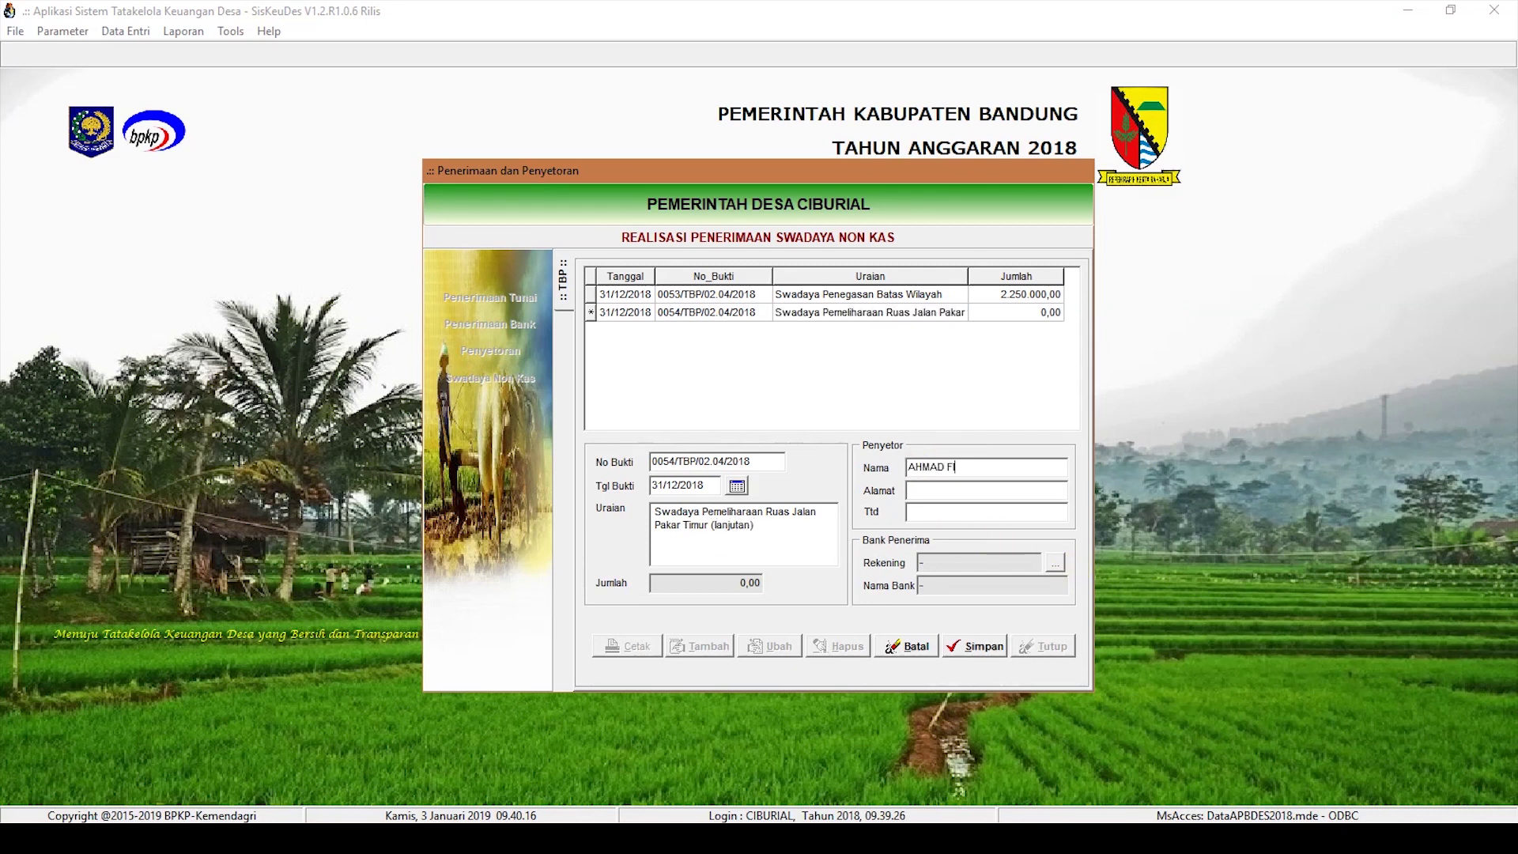
pyautogui.click(937, 511)
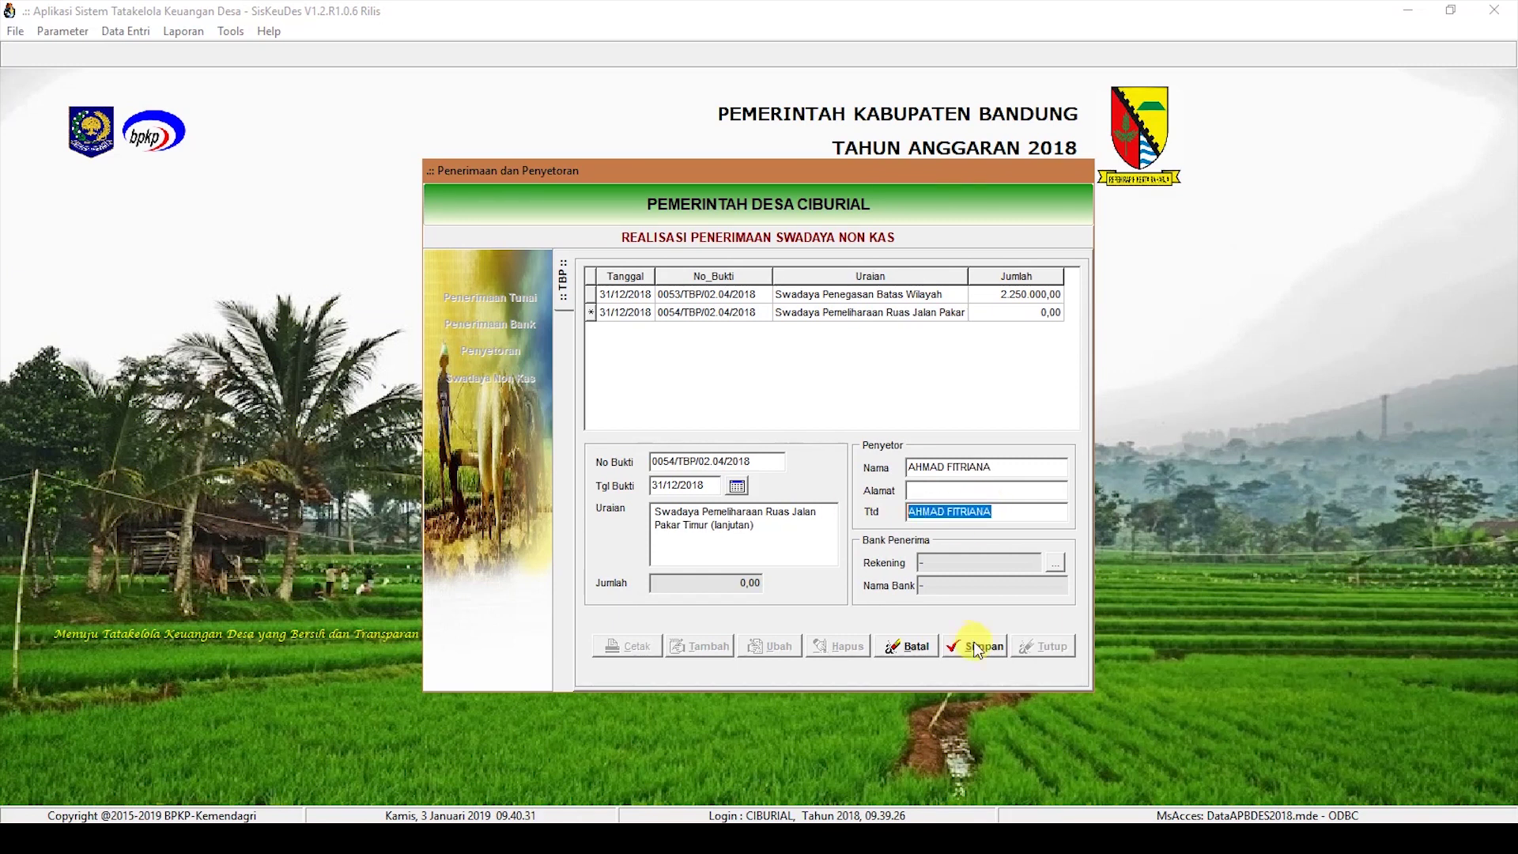
pyautogui.click(974, 645)
pyautogui.click(831, 295)
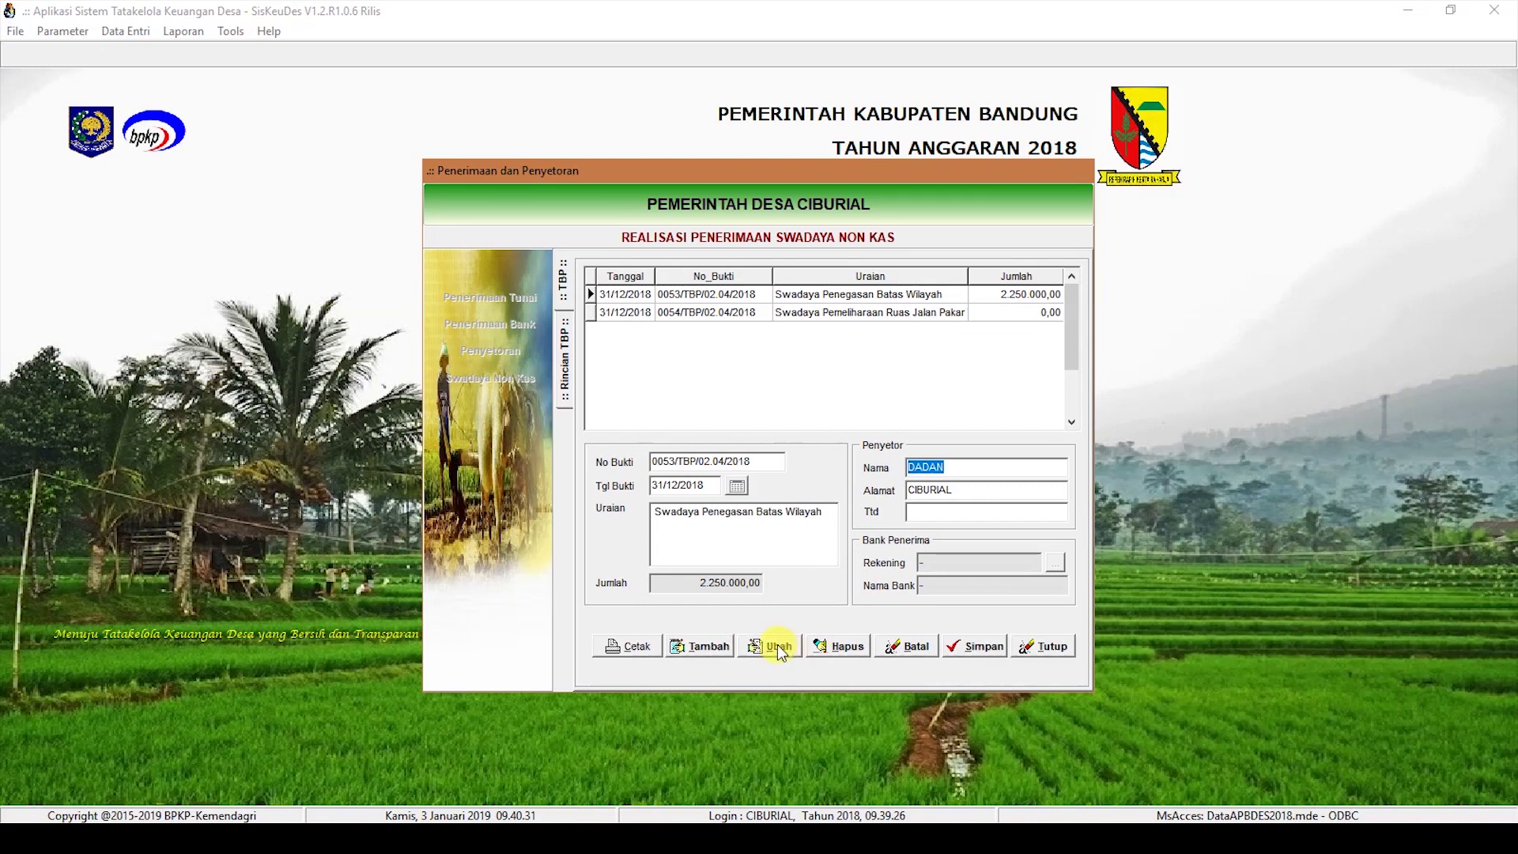
# Step: Paste the contributor's name into receipt 0053's empty signature field and save it
pyautogui.click(775, 645)
pyautogui.hotkey('ctrl', 'c')
pyautogui.click(957, 512)
pyautogui.hotkey('ctrl', 'v')
pyautogui.click(971, 643)
# Step: Fill in receipt 0054's missing address, save it, and start a new receipt 0055
pyautogui.click(862, 312)
pyautogui.click(775, 645)
pyautogui.click(986, 490)
pyautogui.write('CIBURI')
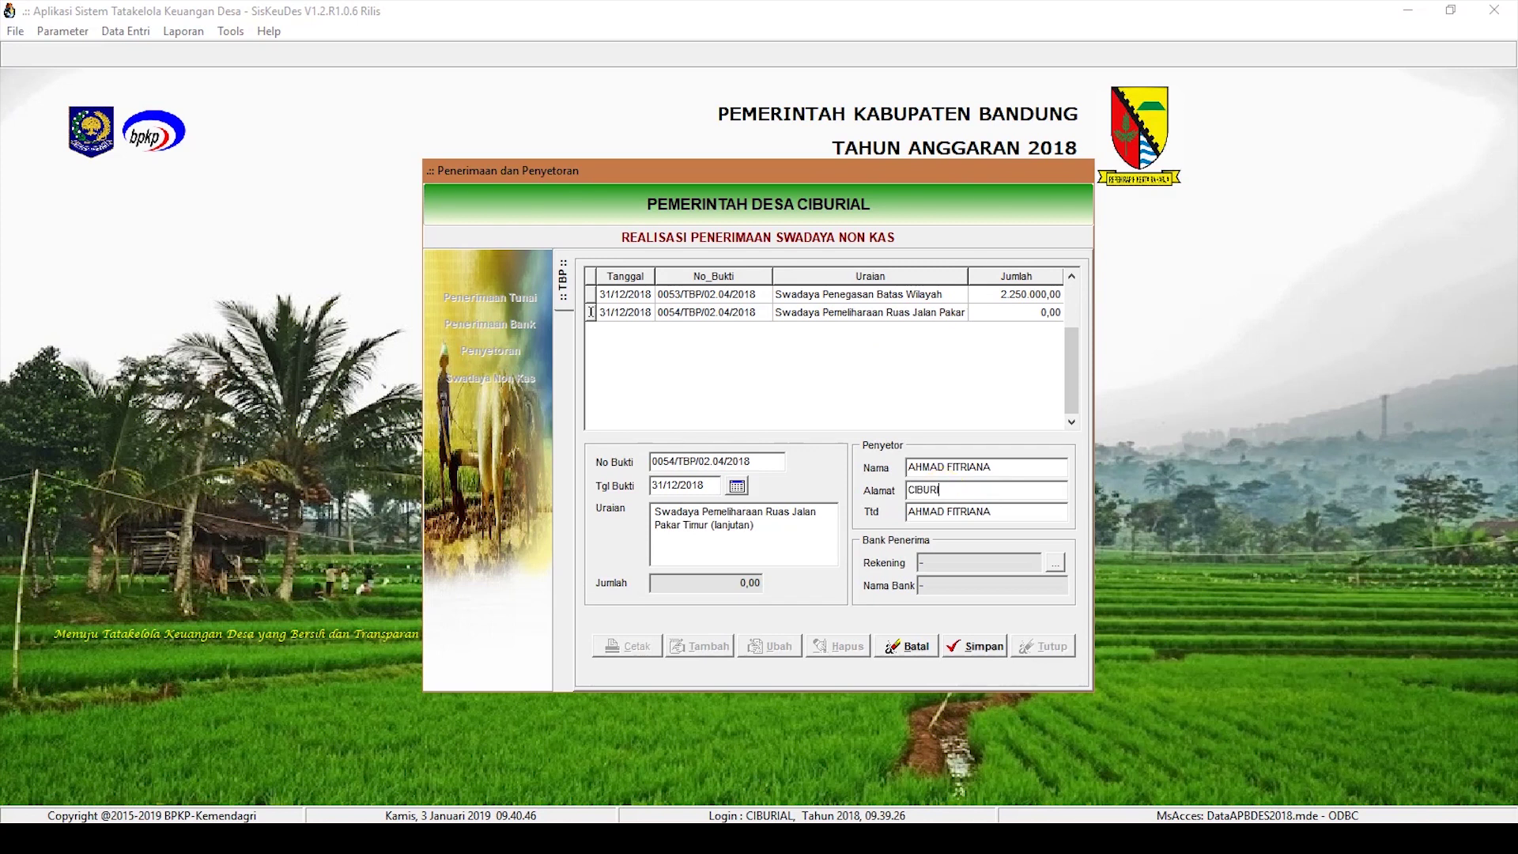
pyautogui.click(971, 646)
pyautogui.click(701, 646)
pyautogui.click(668, 485)
# Step: Save receipt 0055 dated 31/12/2018, Swadaya Rabat Beton Jalan Desa RT 03 RW 01, with contributor details
pyautogui.write('31/12/2018')
pyautogui.click(667, 546)
pyautogui.write('Swadaya Rabat')
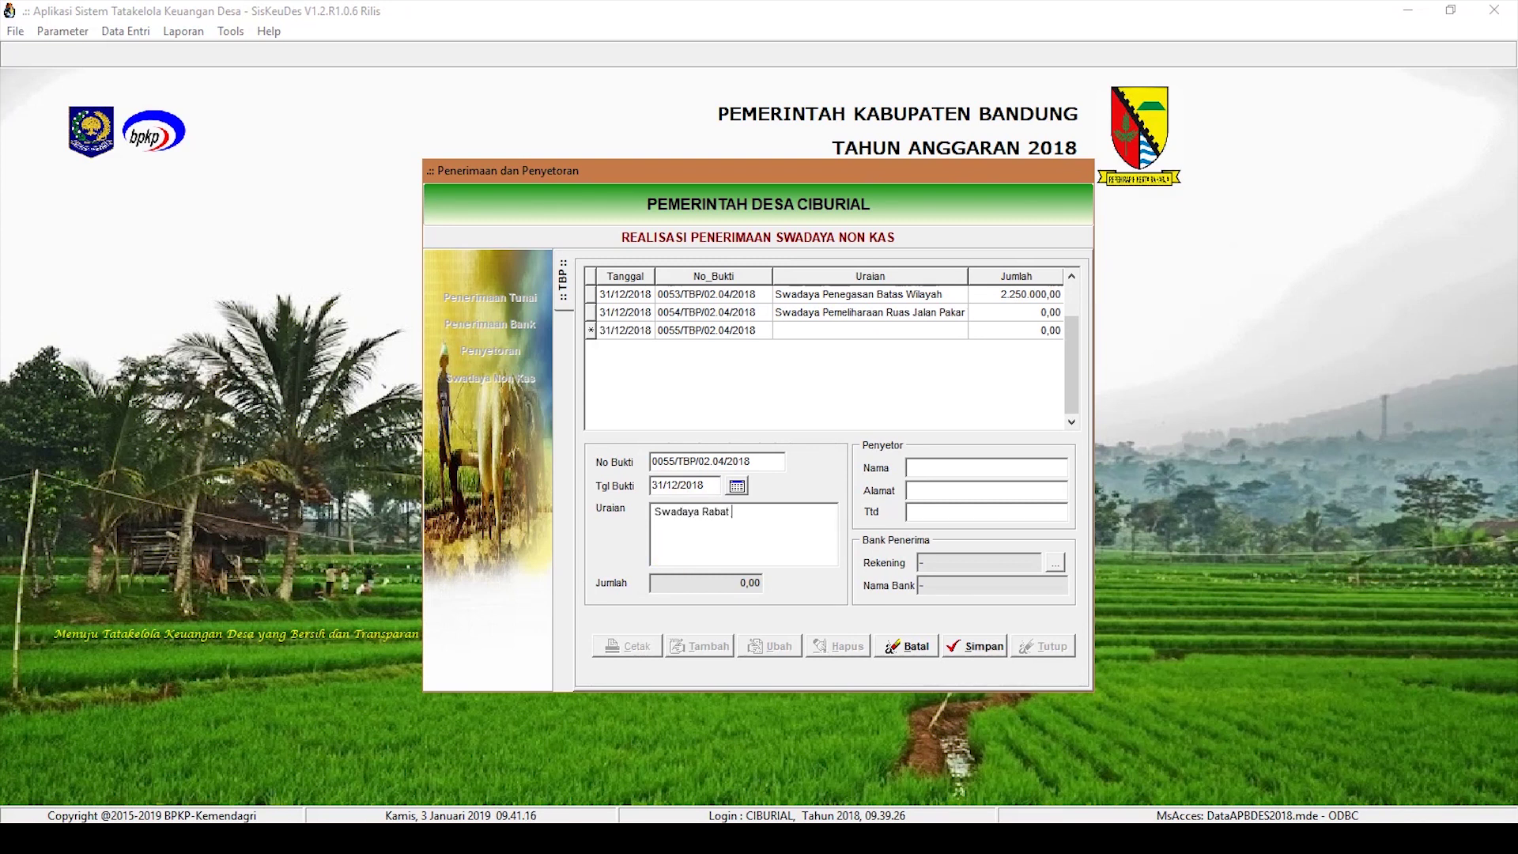
pyautogui.write(' Beton Jalan Desa RT 03 RW 01')
pyautogui.press('Tab')
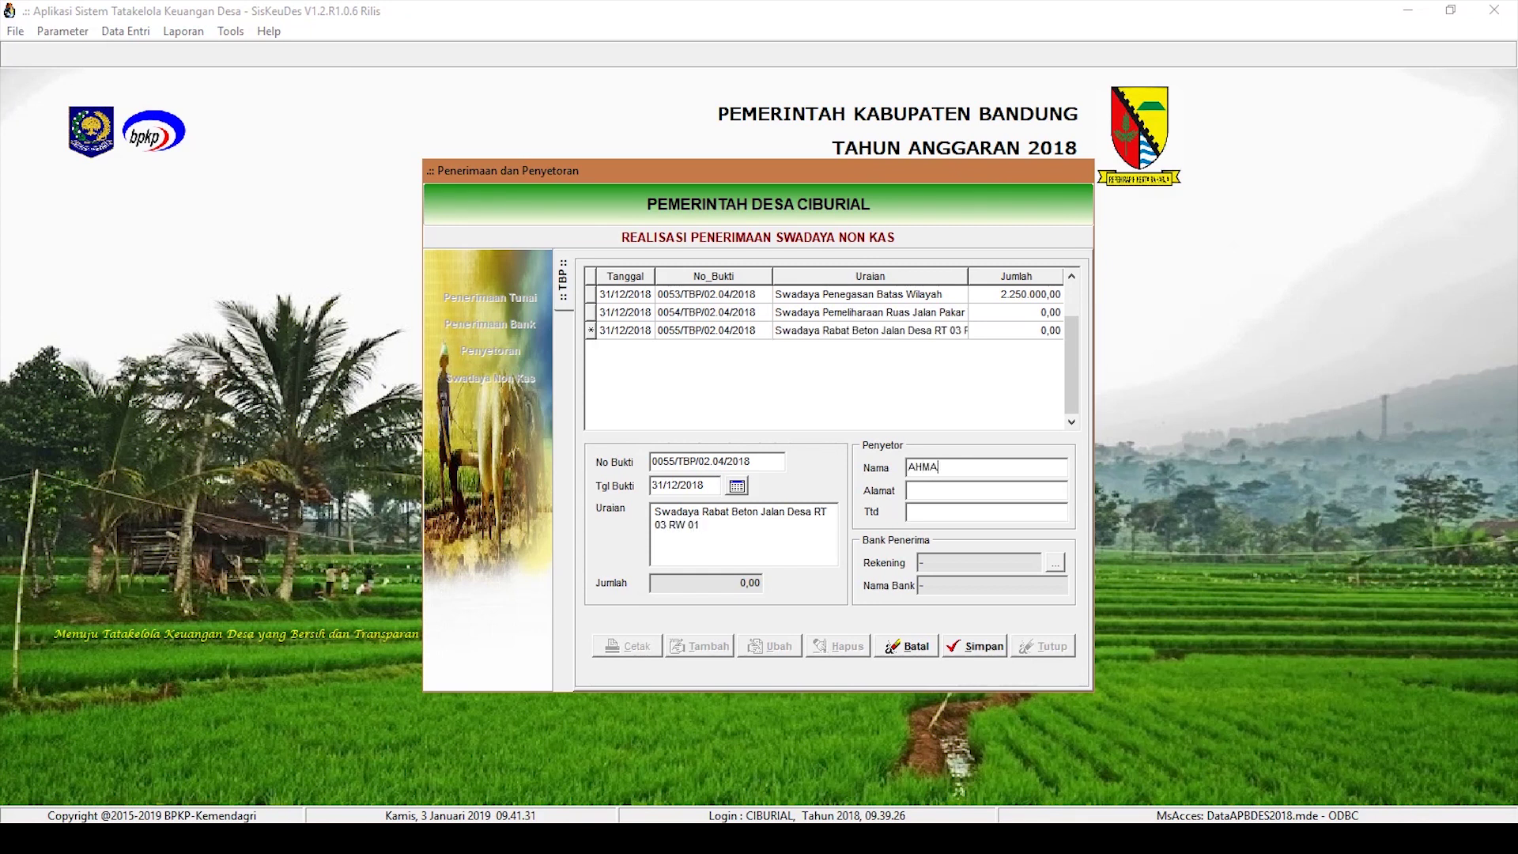
pyautogui.click(1066, 494)
pyautogui.write('Ciburial')
pyautogui.press('Tab')
pyautogui.hotkey('alt', 's')
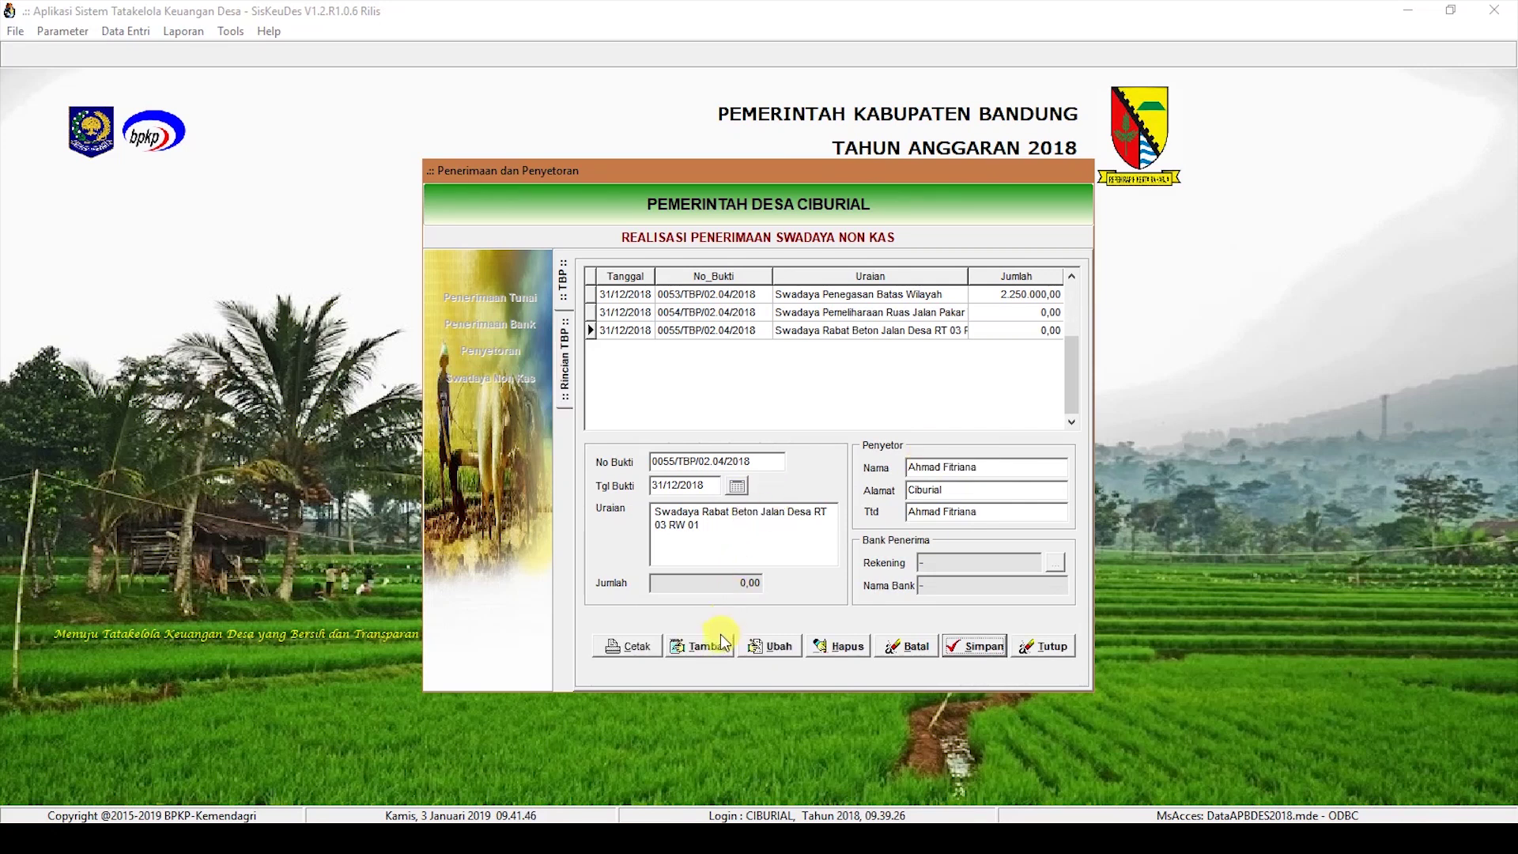
# Step: Record receipt 0056 dated 31/12/2018, Swadaya Rabat Beton Jalan RW 11, with contributor name, address and signature
pyautogui.click(709, 646)
pyautogui.write('31/12/2018')
pyautogui.press('Tab')
pyautogui.write('Swadaya Rabat Beton Ja')
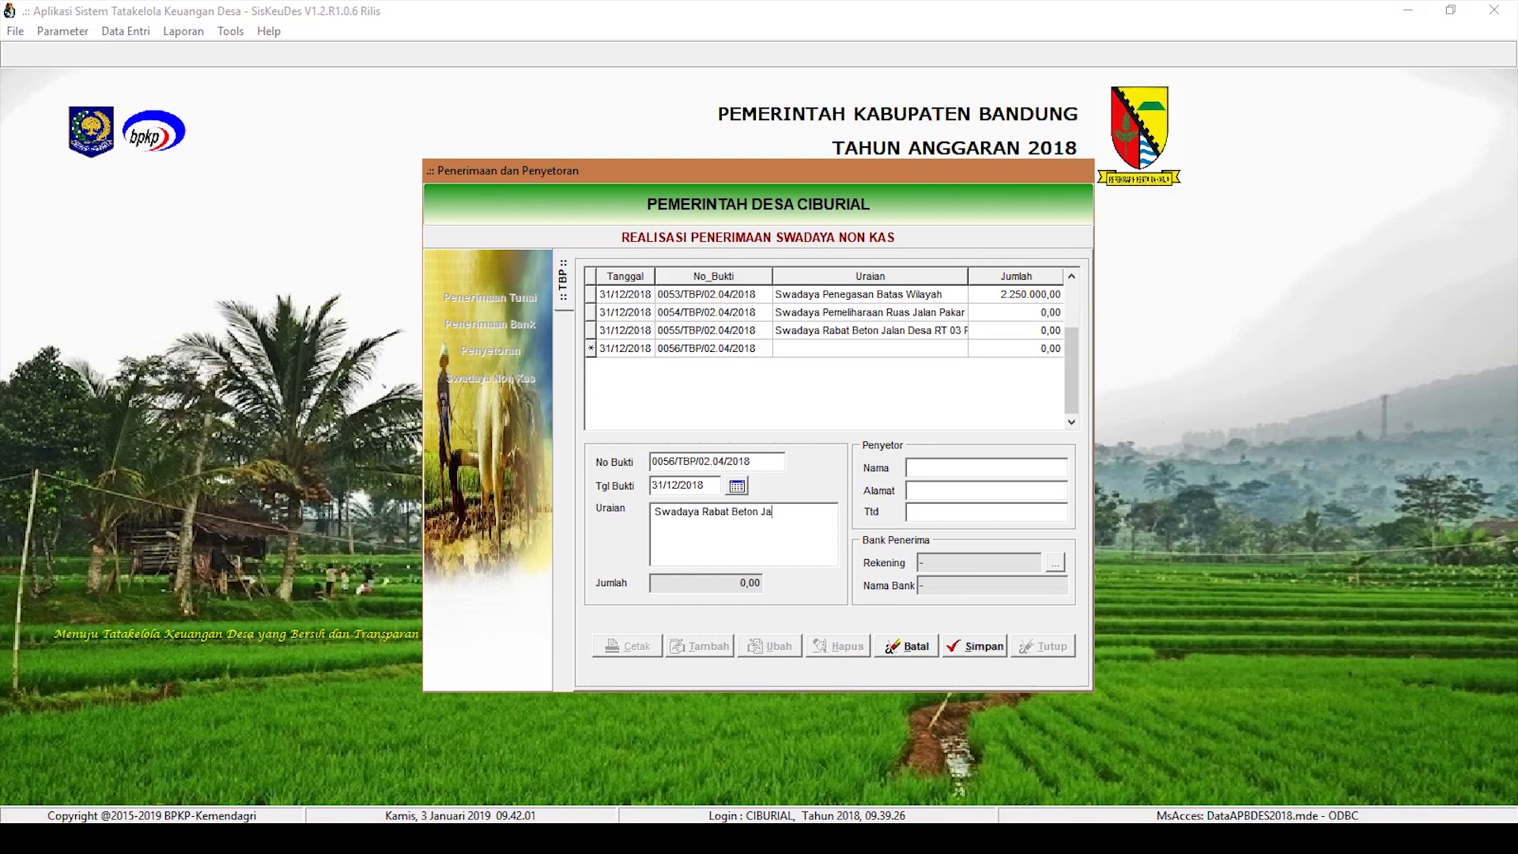
pyautogui.write('lan RW 11')
pyautogui.click(918, 468)
pyautogui.write('Ahma')
pyautogui.click(921, 490)
pyautogui.write('Ciburial')
pyautogui.click(945, 512)
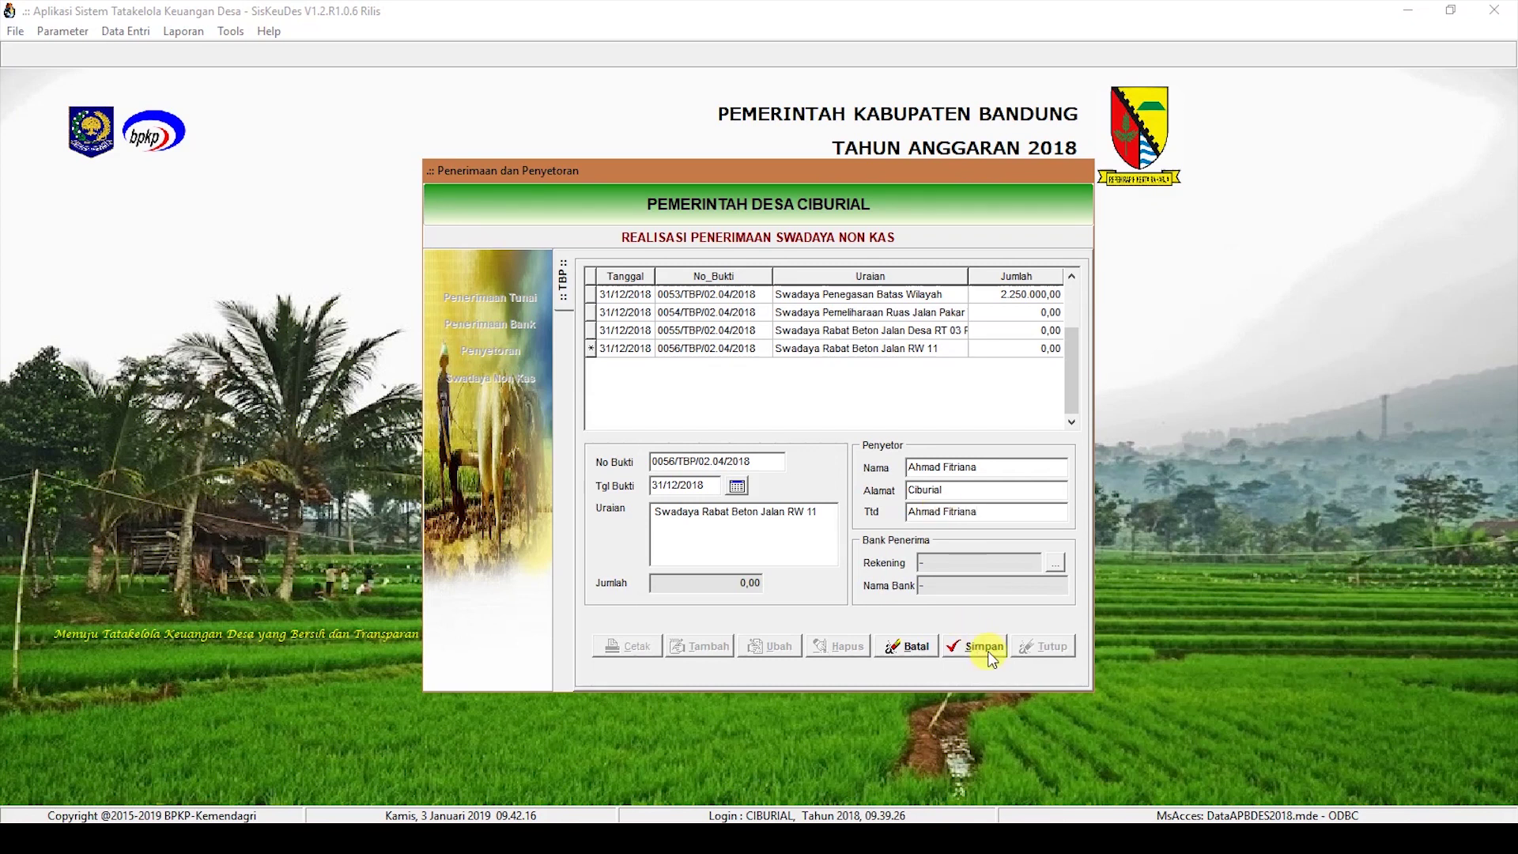
pyautogui.click(981, 646)
# Step: Record receipt 0057 dated 31/12/2018, Swadaya SPAL RW 06, with contributor name, address and signature
pyautogui.click(701, 649)
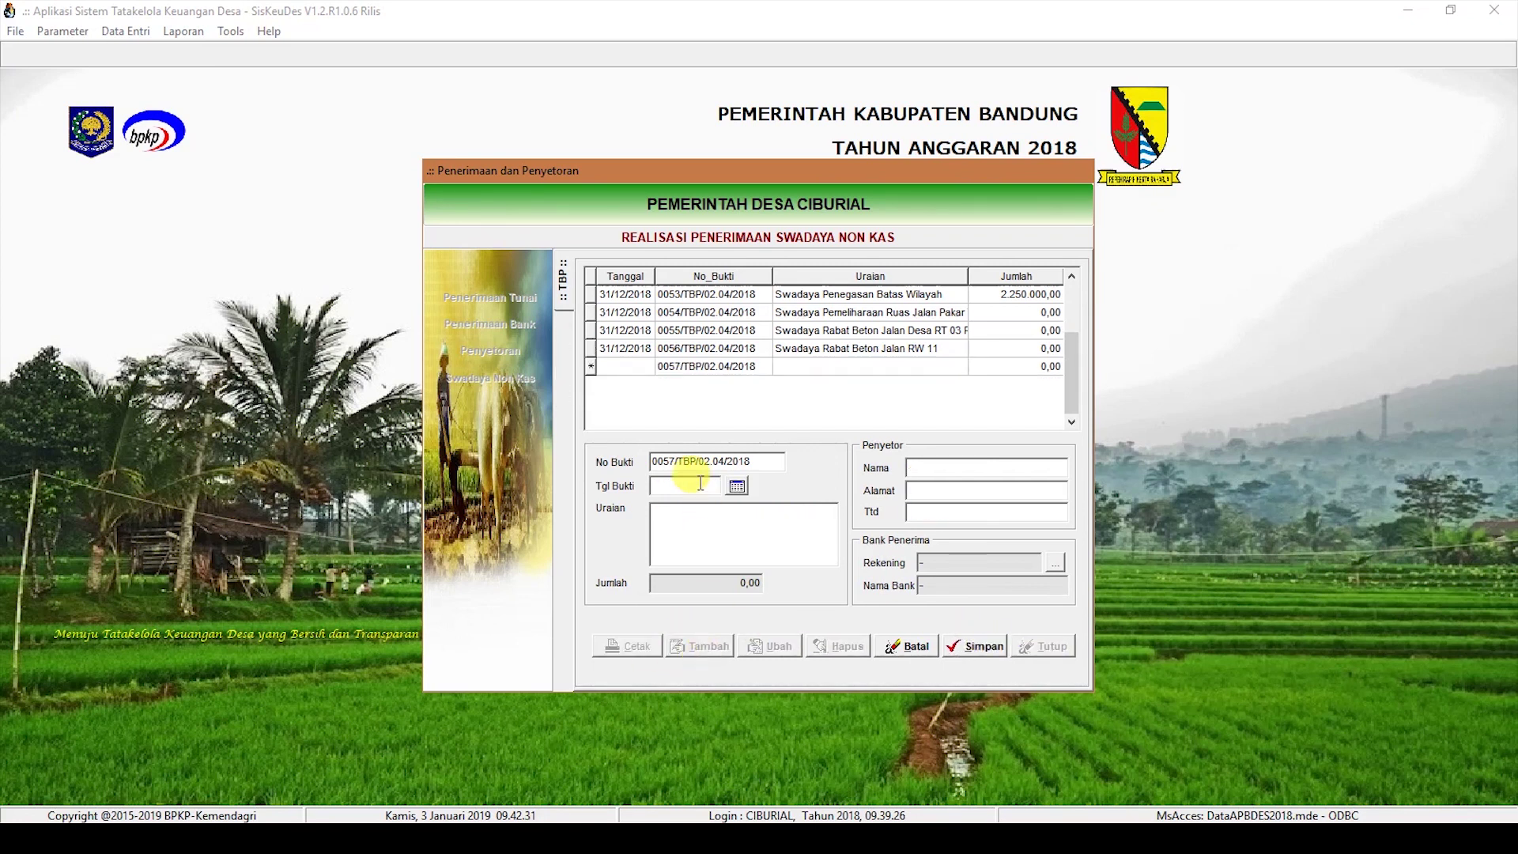
pyautogui.click(688, 488)
pyautogui.write('31122018')
pyautogui.click(680, 538)
pyautogui.write('Swadaya')
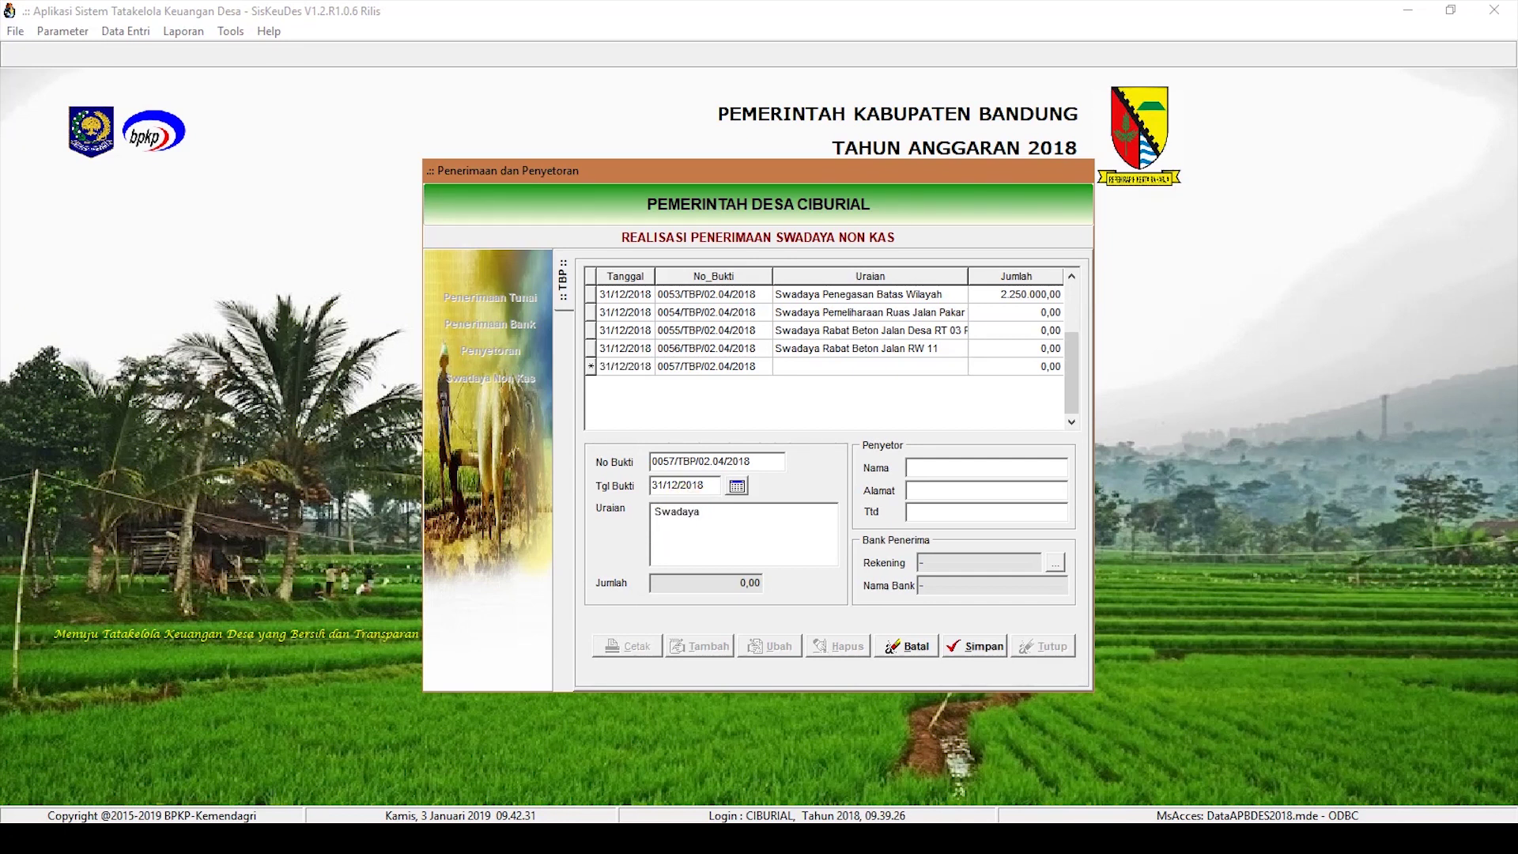
pyautogui.write(' SPAL RW 06')
pyautogui.click(914, 468)
pyautogui.click(956, 491)
pyautogui.write('Ciburial')
pyautogui.click(968, 514)
pyautogui.write('Ahmad')
pyautogui.click(971, 647)
# Step: Give receipt 0054 a 5.500.000 Hasil Swadaya detail under Kegiatan Pembangunan Jalan Desa
pyautogui.doubleClick(837, 311)
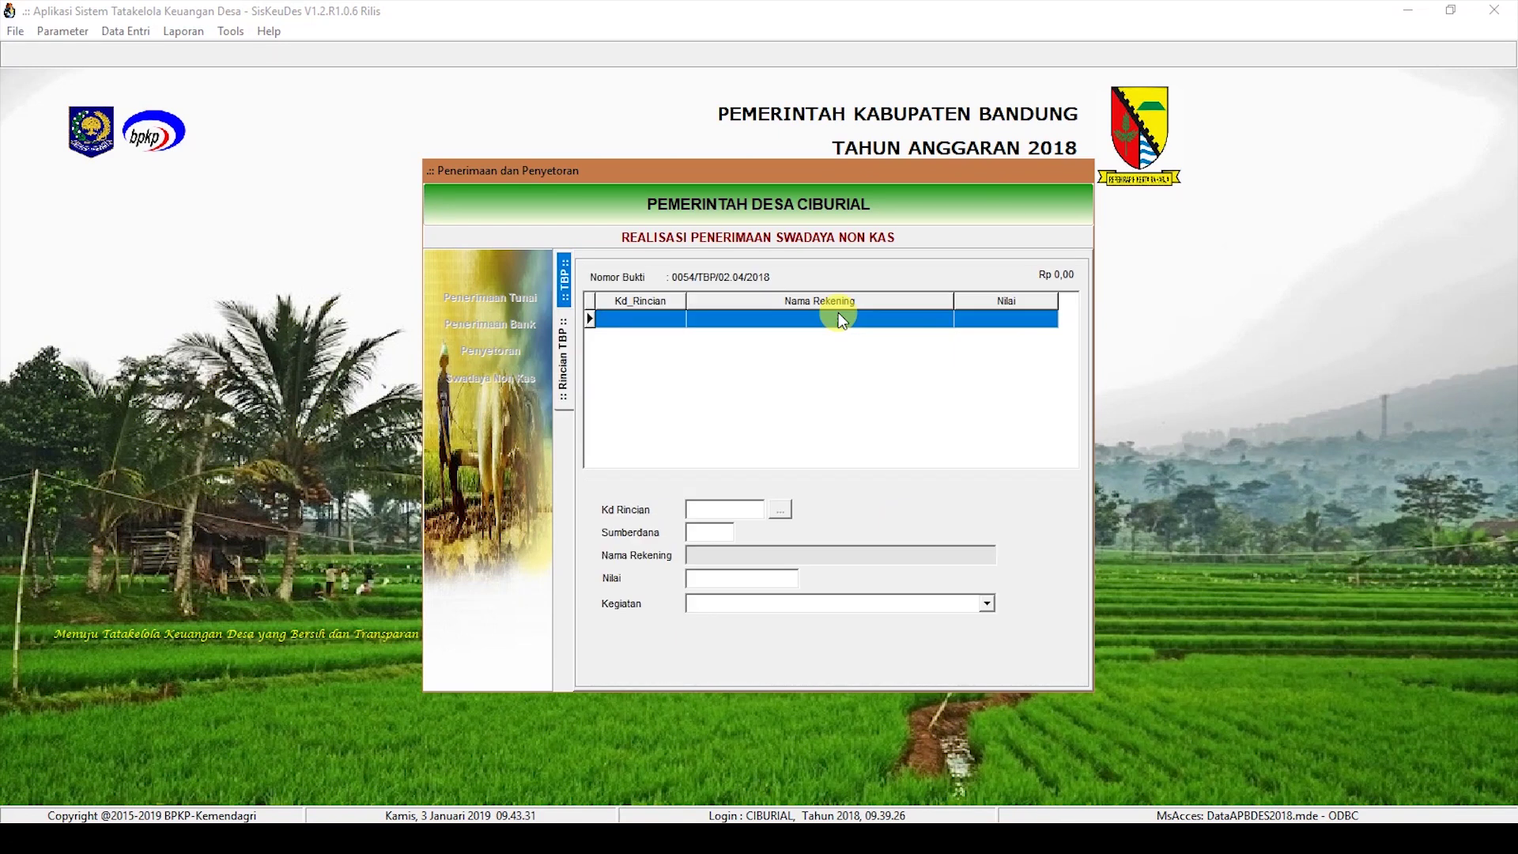
pyautogui.click(700, 646)
pyautogui.click(780, 510)
pyautogui.doubleClick(809, 354)
pyautogui.write('5.')
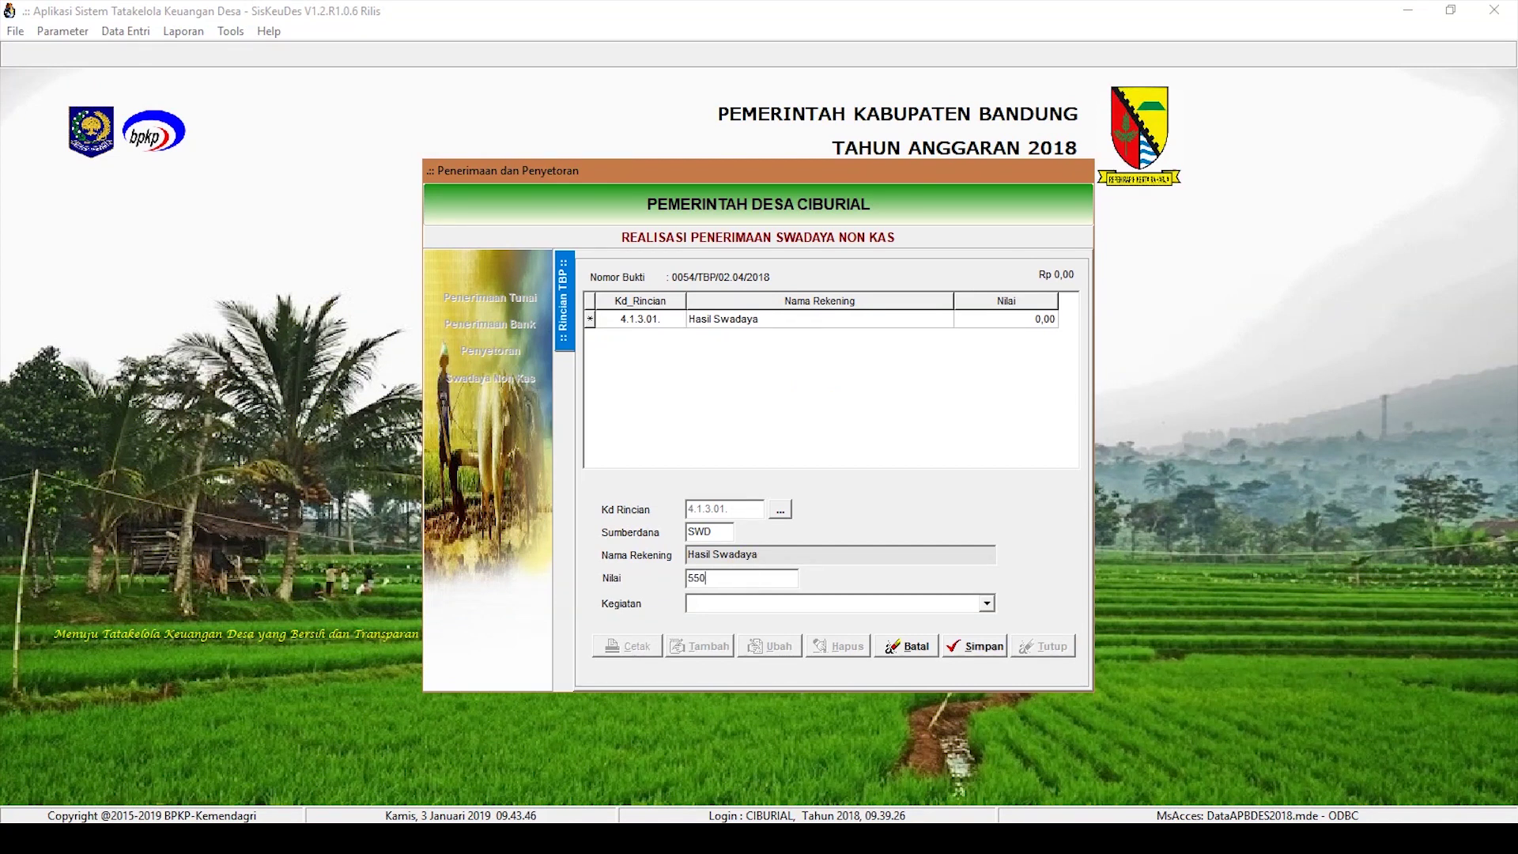
pyautogui.write('500.000')
pyautogui.click(839, 603)
pyautogui.click(845, 689)
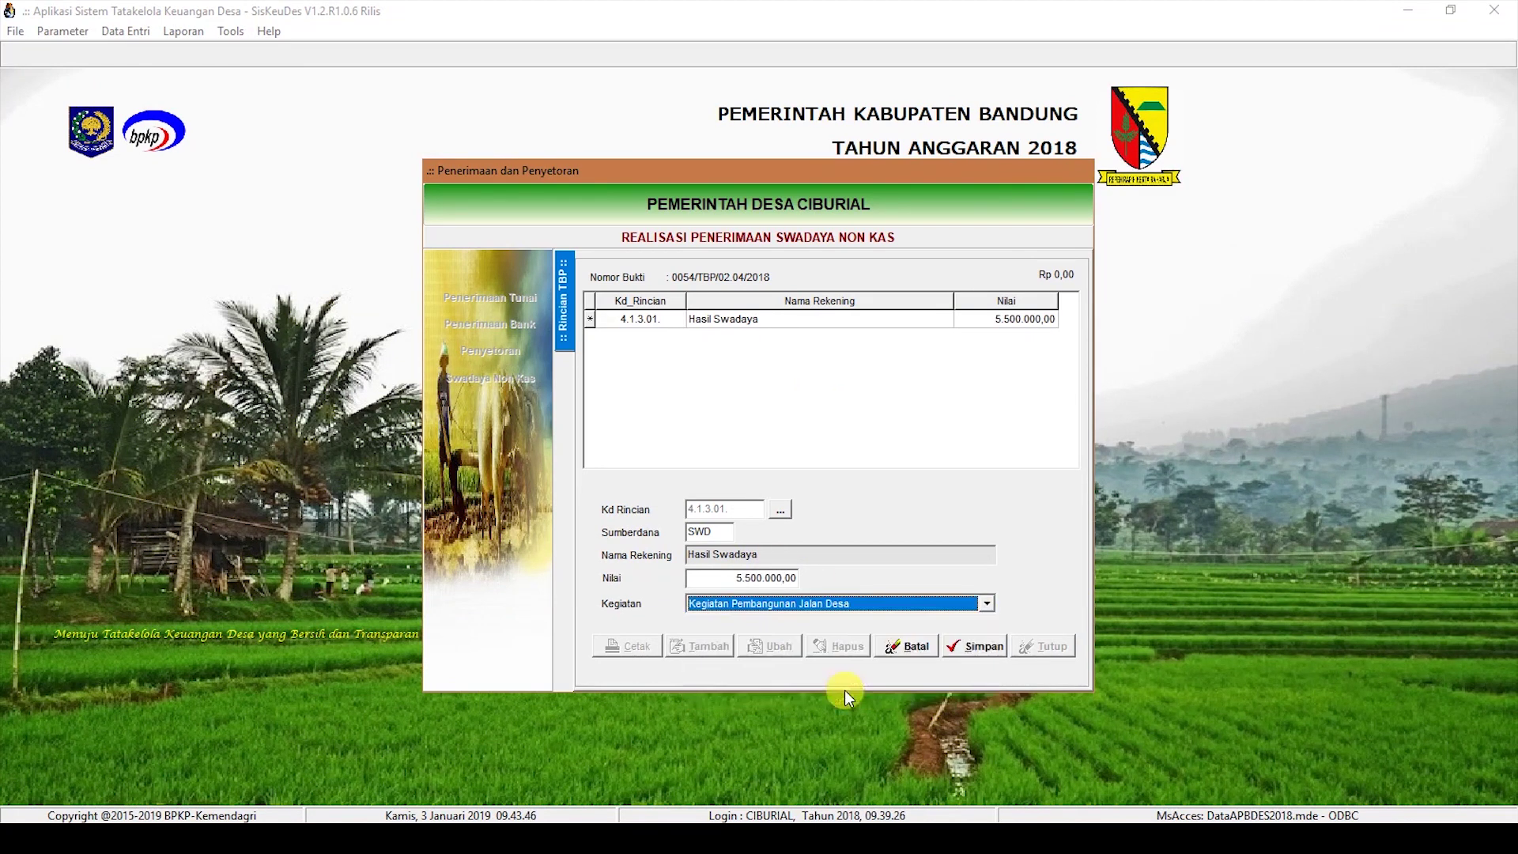
pyautogui.click(984, 647)
pyautogui.click(564, 281)
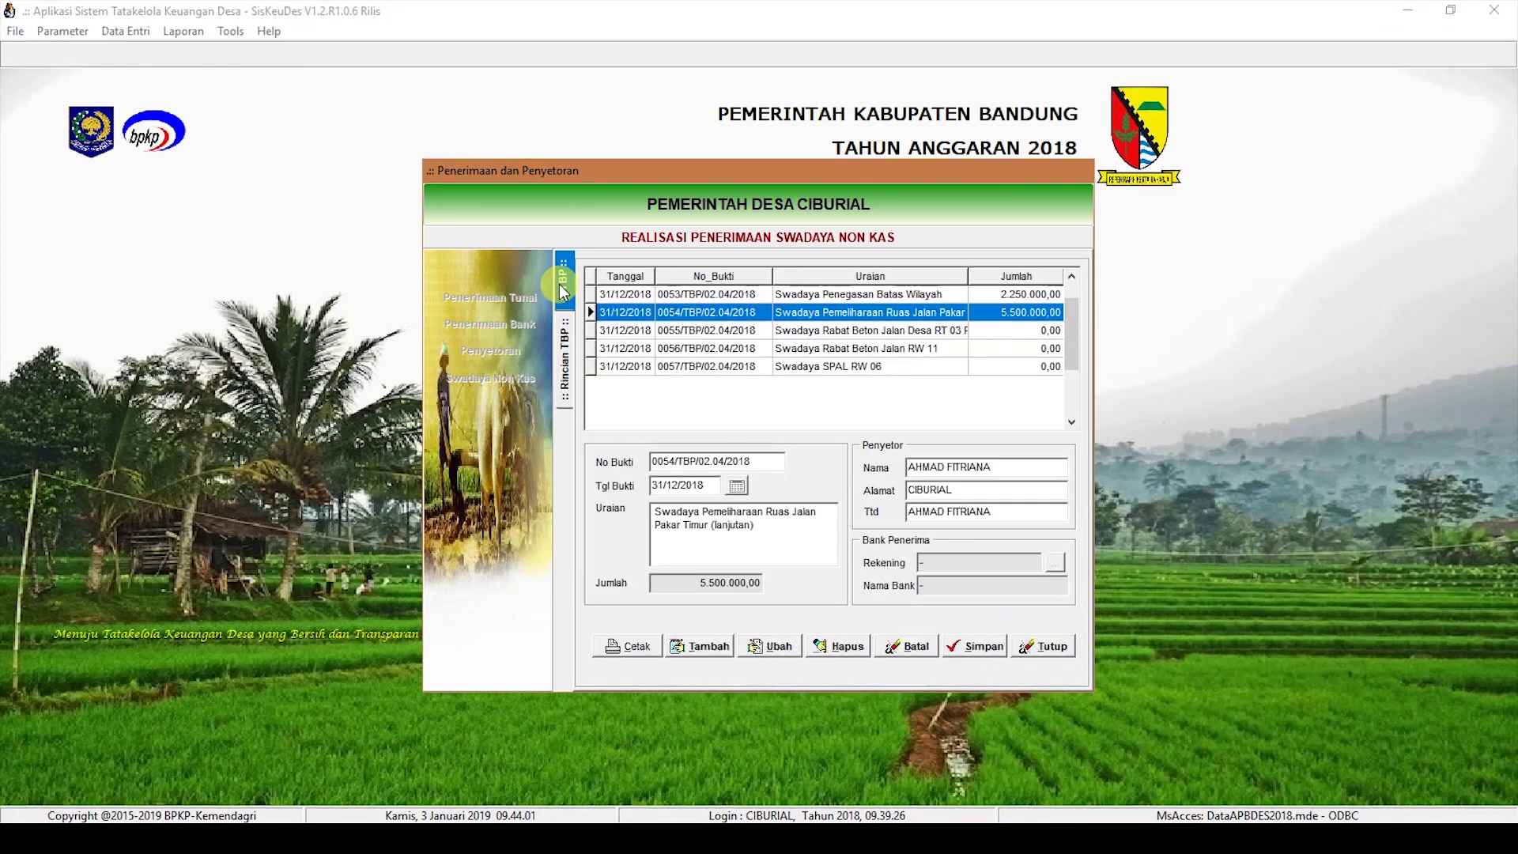
# Step: Give receipt 0055 a 4.500.000 Hasil Swadaya detail under Kegiatan Pembangunan Jalan Desa
pyautogui.click(842, 331)
pyautogui.doubleClick(843, 334)
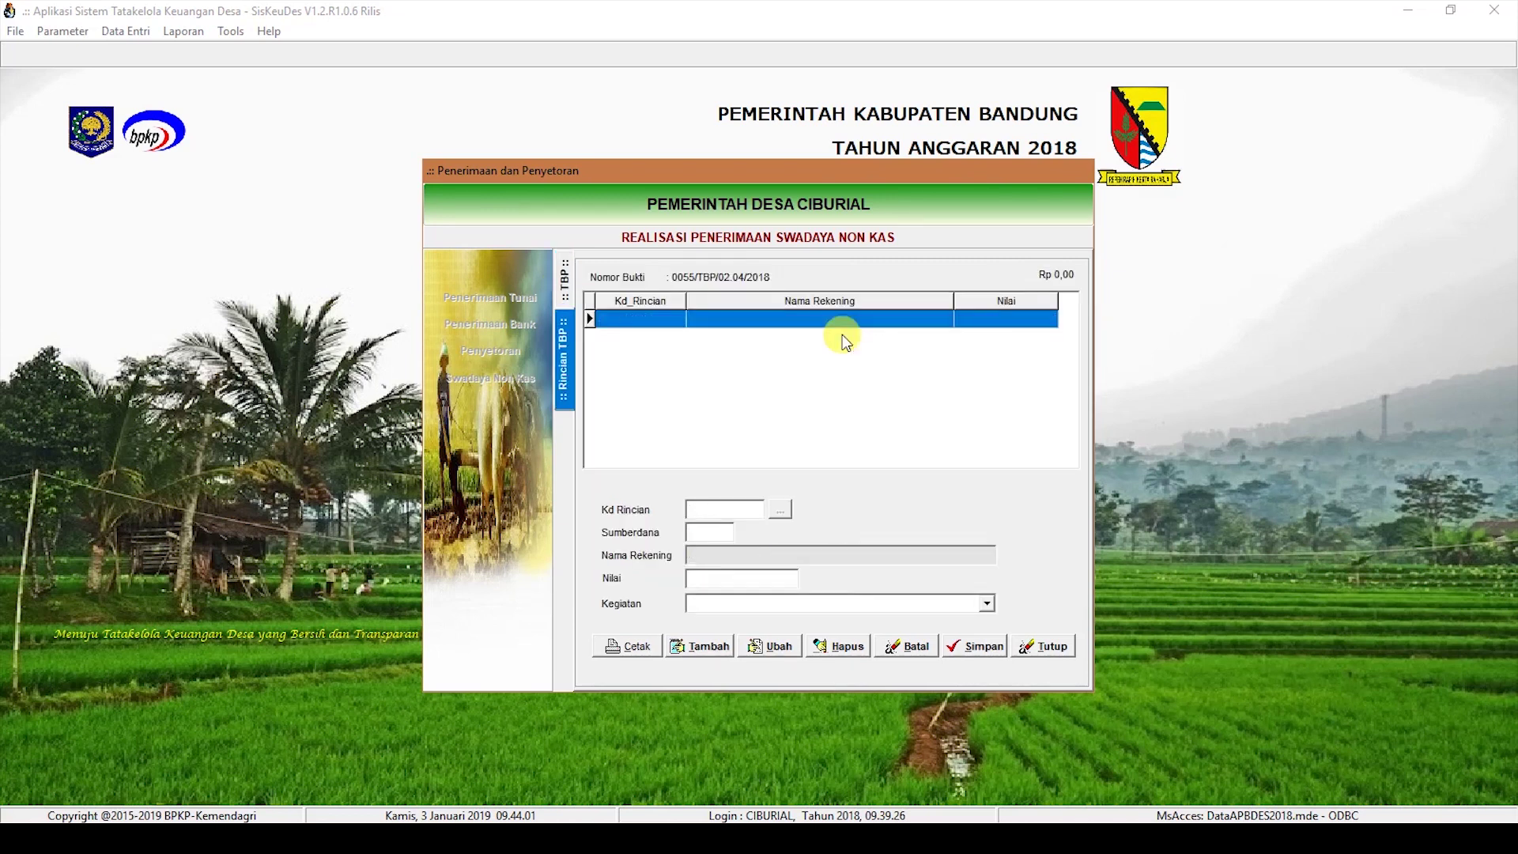
pyautogui.click(704, 647)
pyautogui.click(780, 509)
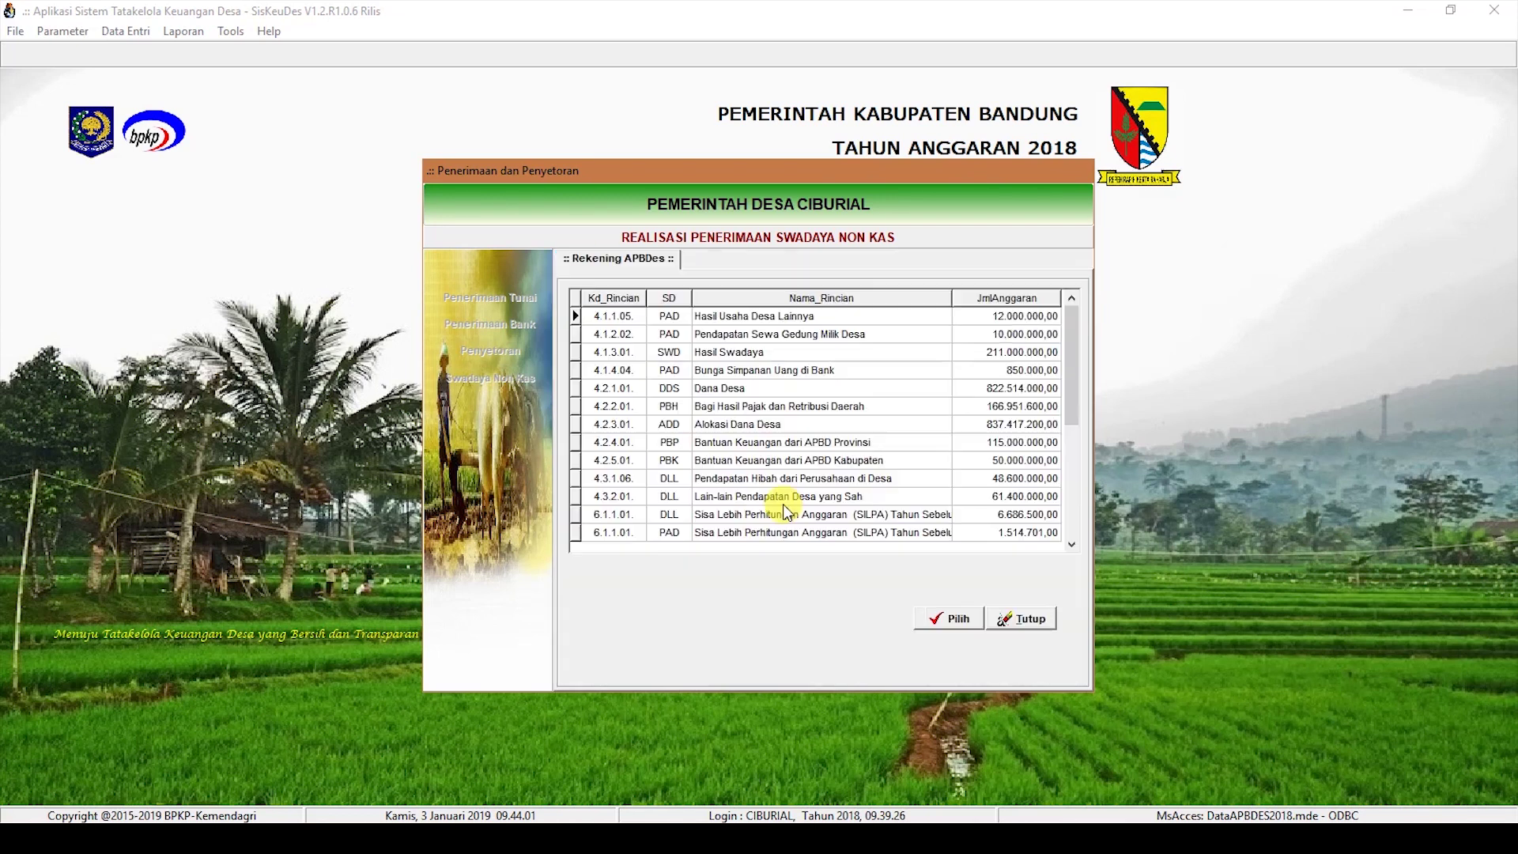
pyautogui.doubleClick(759, 352)
pyautogui.click(735, 577)
pyautogui.write('4.500.0')
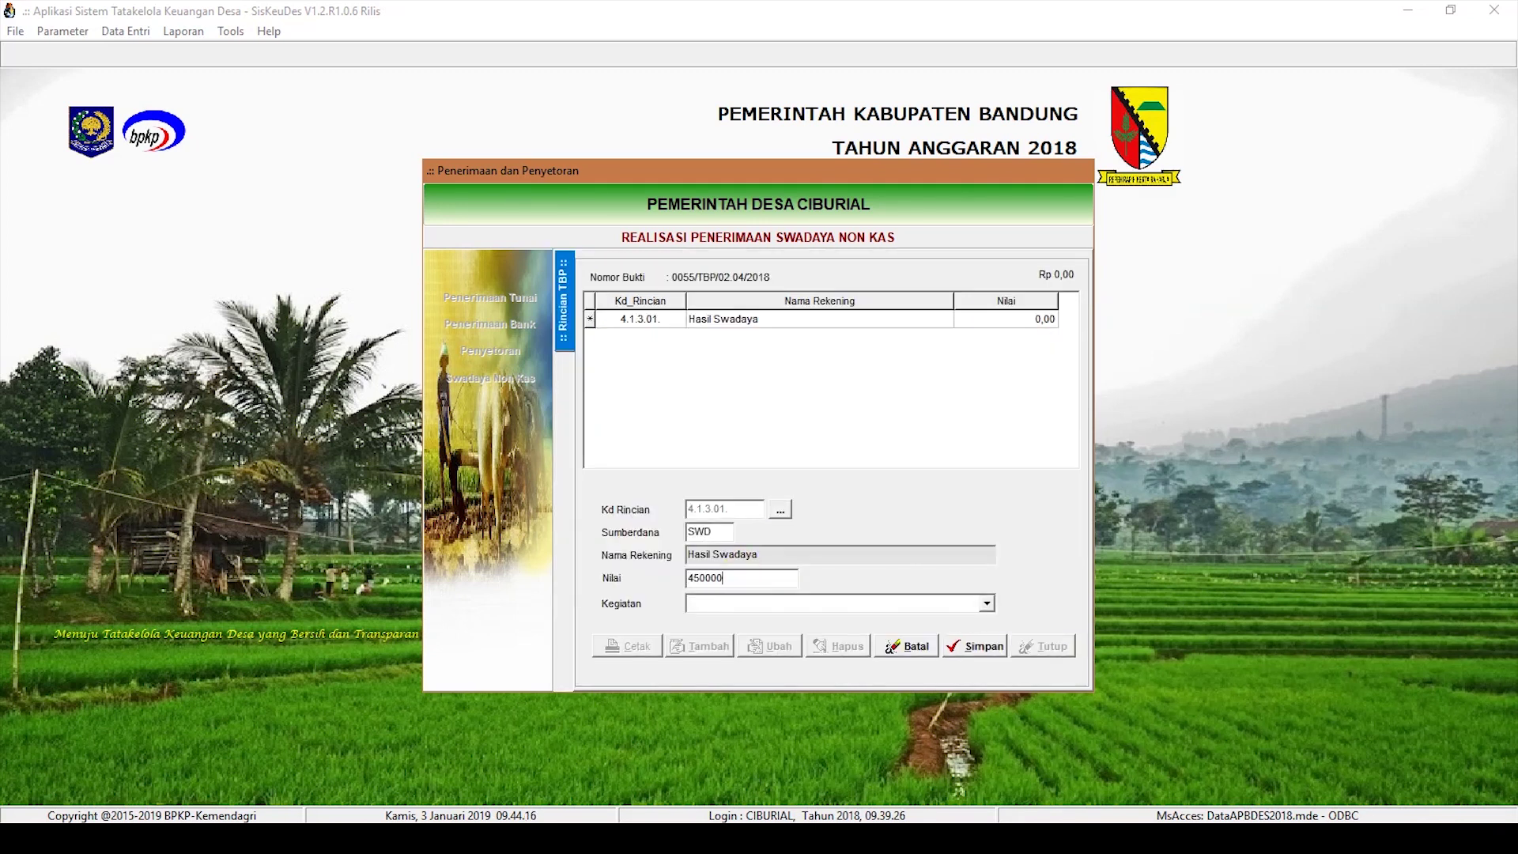
pyautogui.write('00')
pyautogui.click(987, 604)
pyautogui.click(840, 688)
pyautogui.click(980, 646)
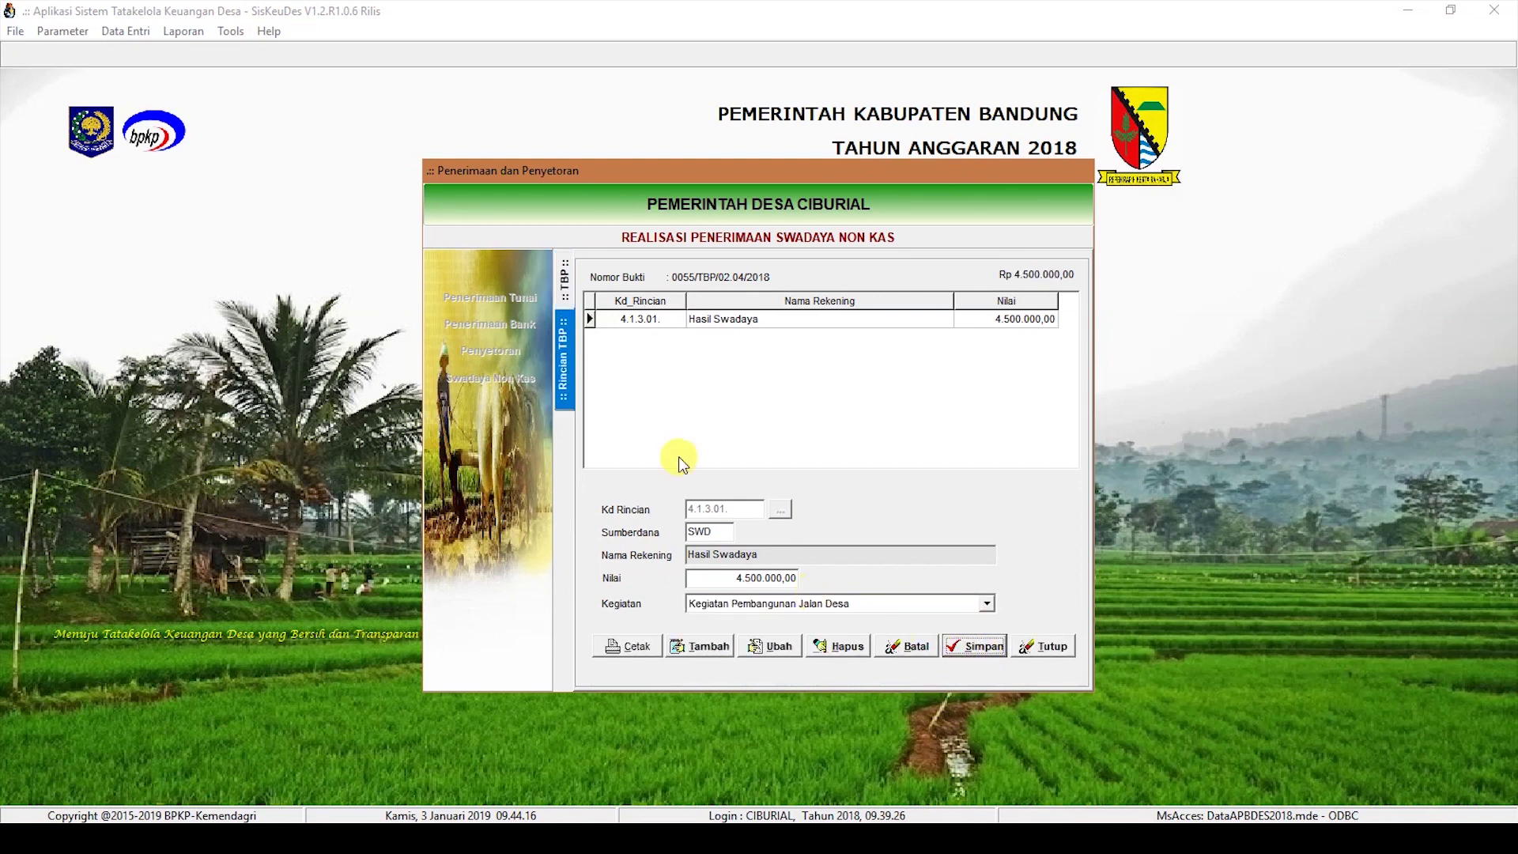
pyautogui.click(563, 293)
# Step: Give receipt 0056 an 8.750.000 Hasil Swadaya detail under Kegiatan Pembangunan Jalan Desa
pyautogui.doubleClick(858, 348)
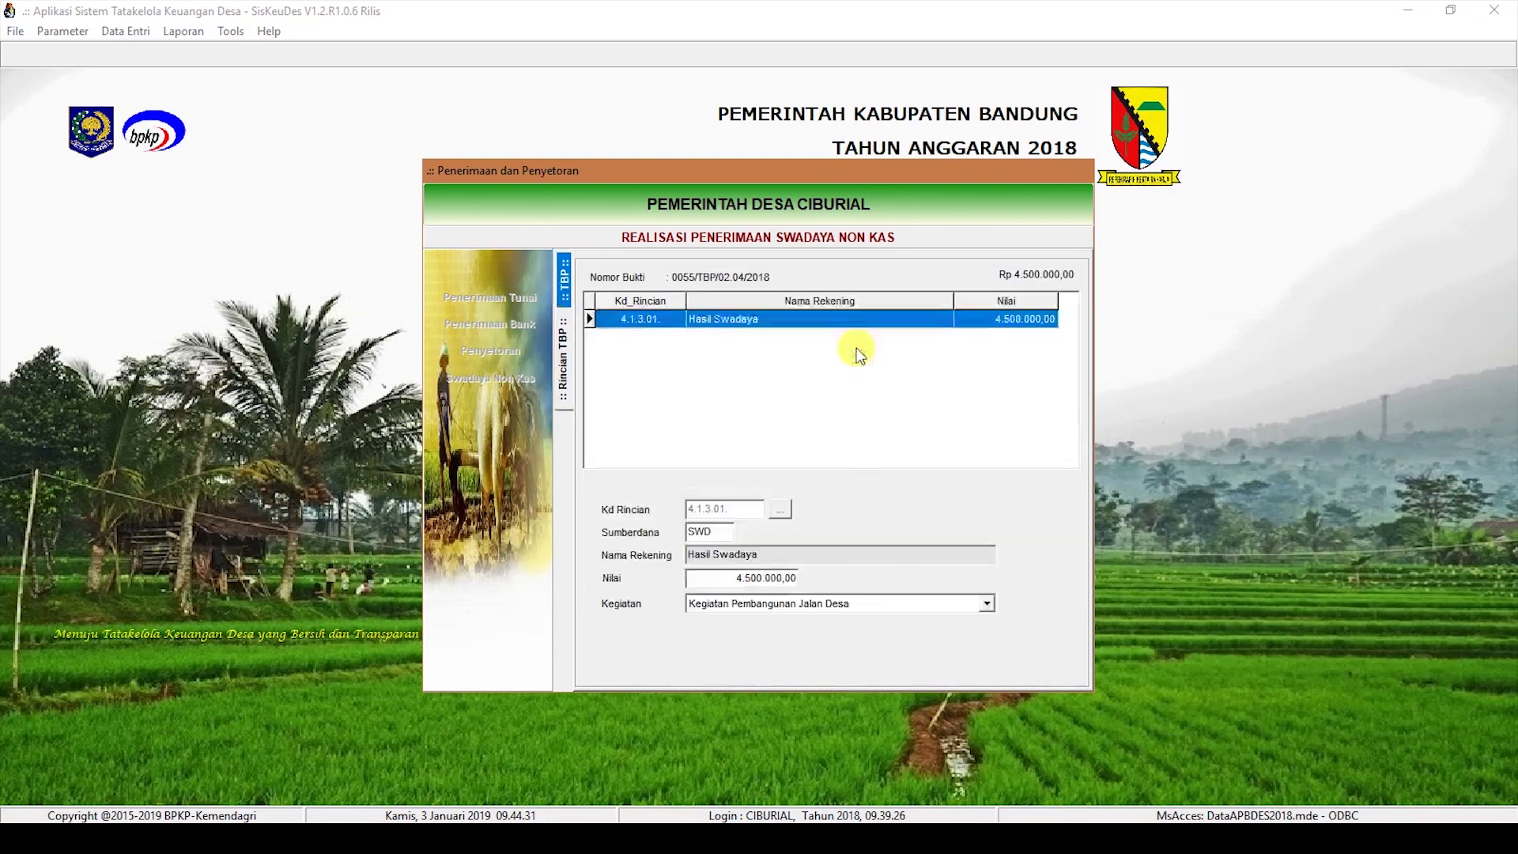
pyautogui.click(696, 647)
pyautogui.click(779, 510)
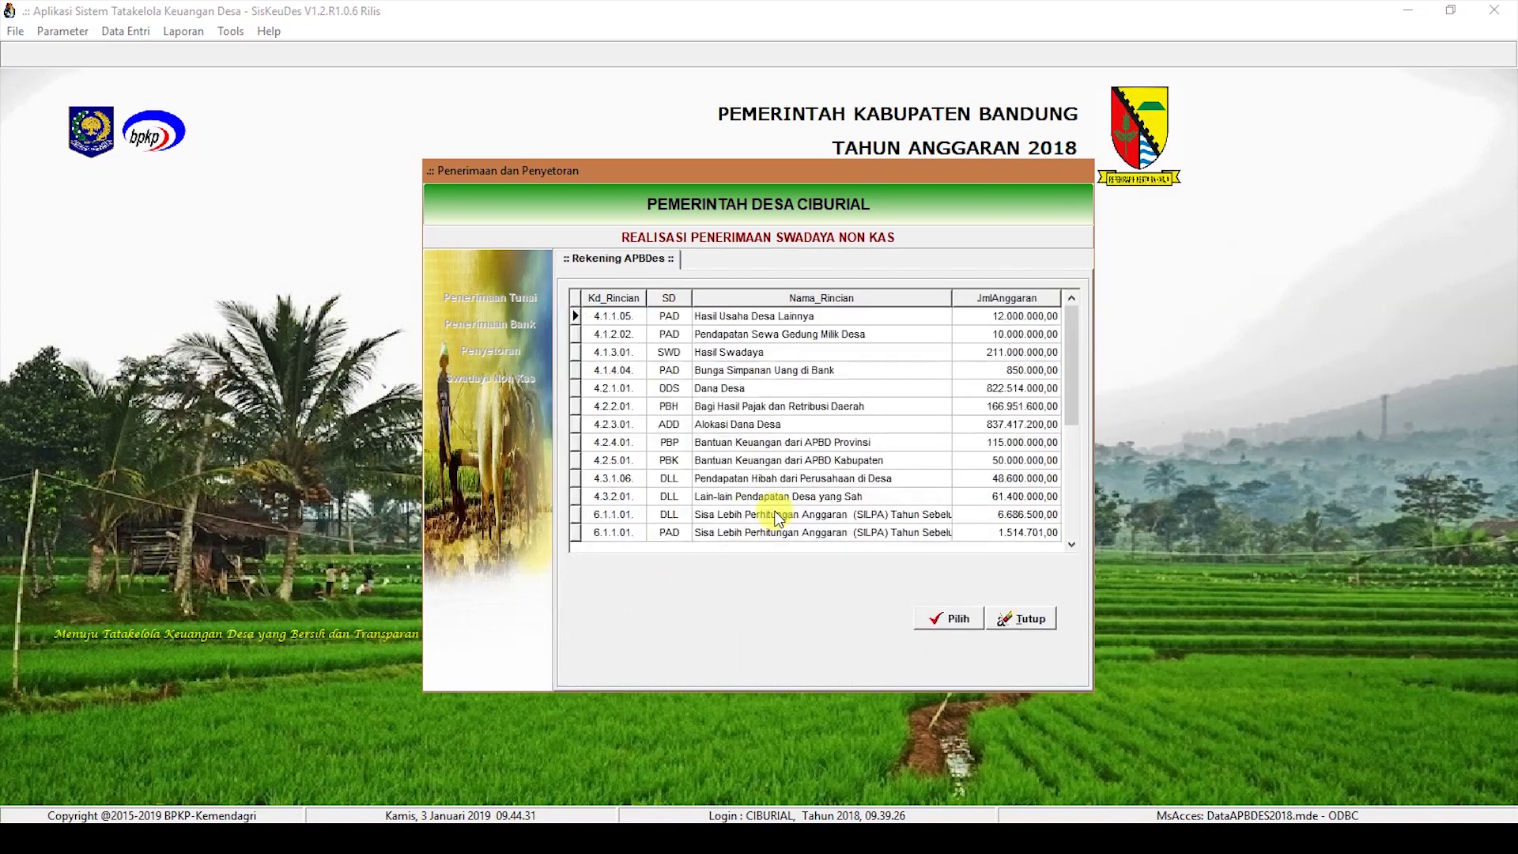
pyautogui.doubleClick(739, 354)
pyautogui.click(729, 577)
pyautogui.write('8.7')
pyautogui.write('50.000')
pyautogui.click(867, 601)
pyautogui.click(928, 681)
pyautogui.click(976, 647)
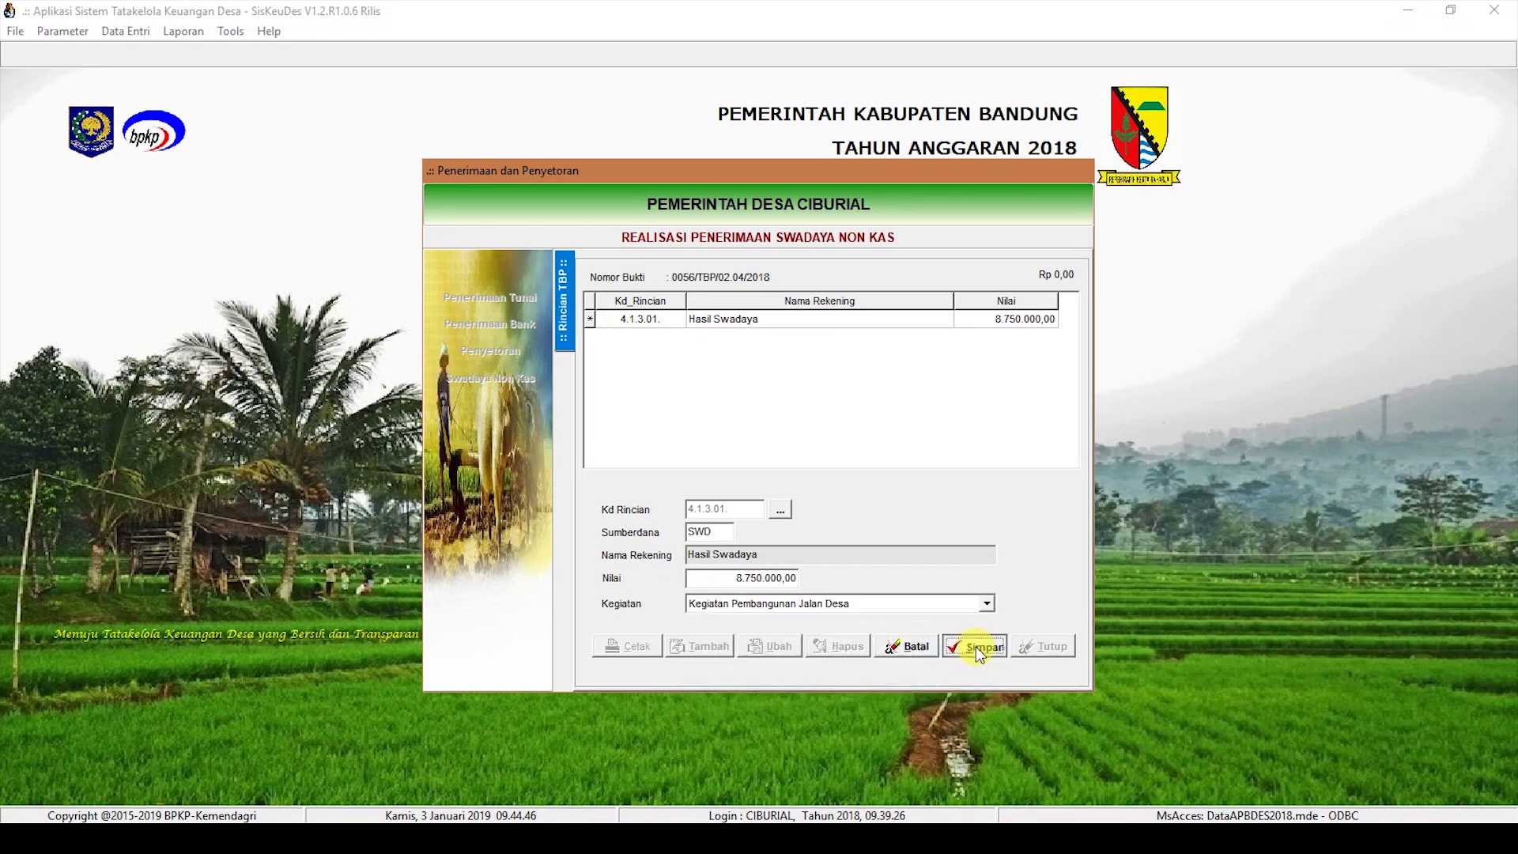
pyautogui.click(572, 292)
# Step: Add a 1.000.000 Hasil Swadaya (4.1.3.01) detail to receipt 0057 under Pembangunan Sarana Sanitasi dan Kebersihan Lingkungan
pyautogui.doubleClick(783, 363)
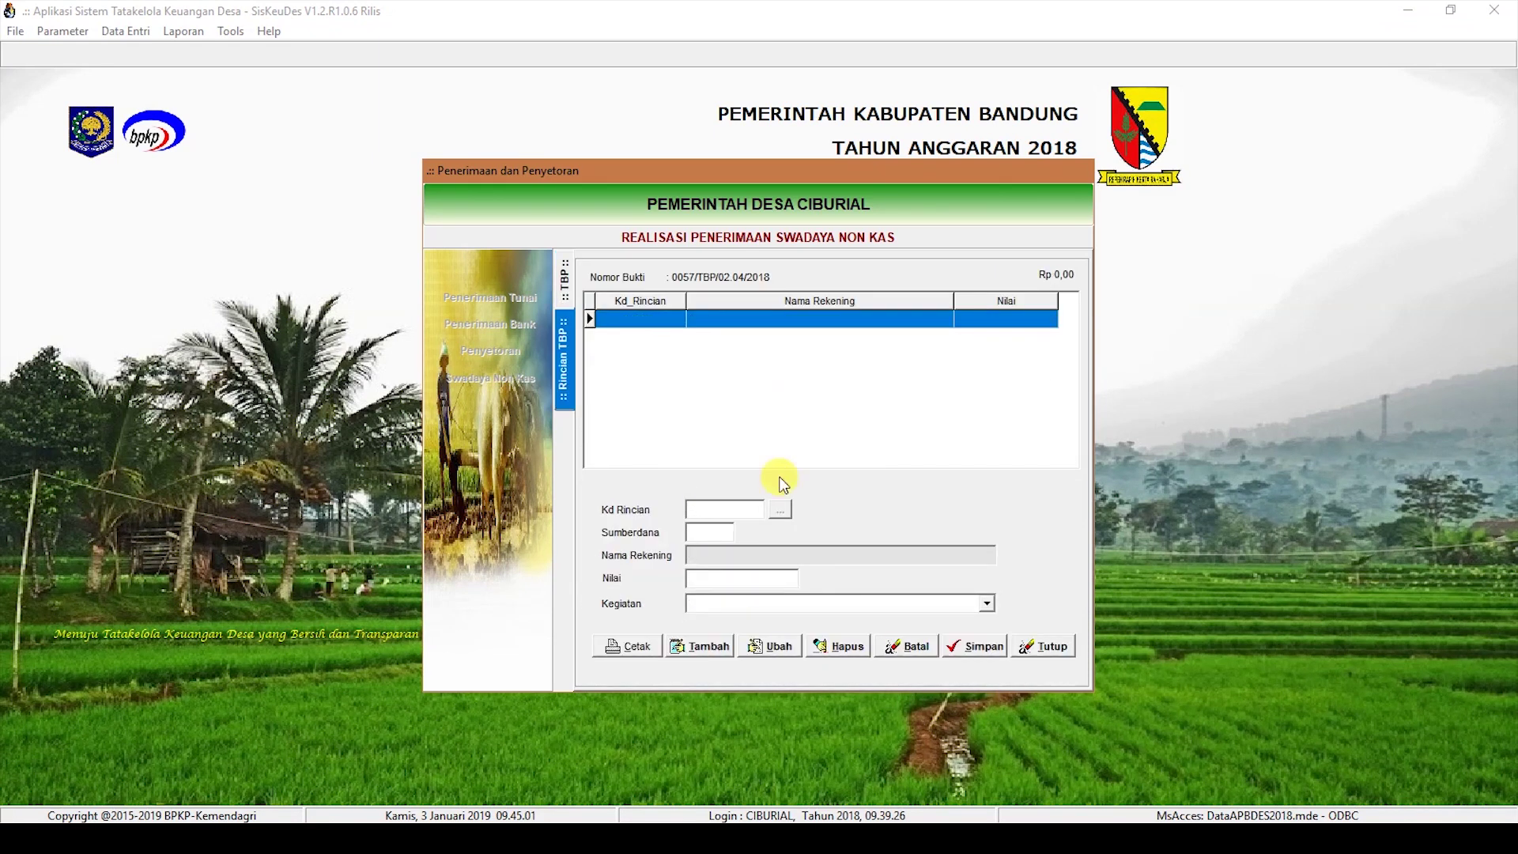
pyautogui.click(706, 648)
pyautogui.click(780, 509)
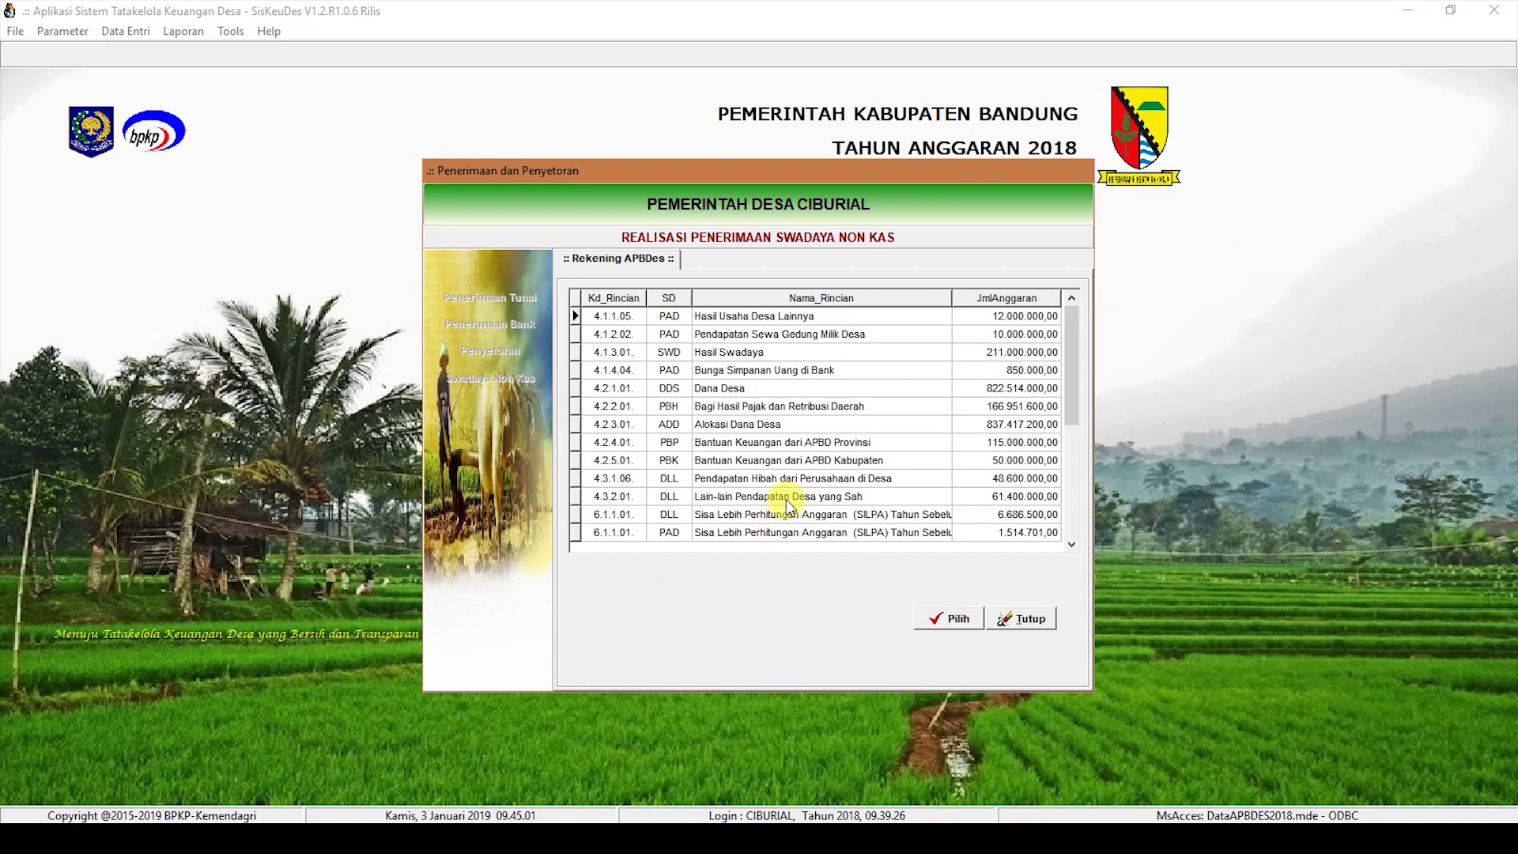
pyautogui.doubleClick(736, 352)
pyautogui.write('100')
pyautogui.write('0000')
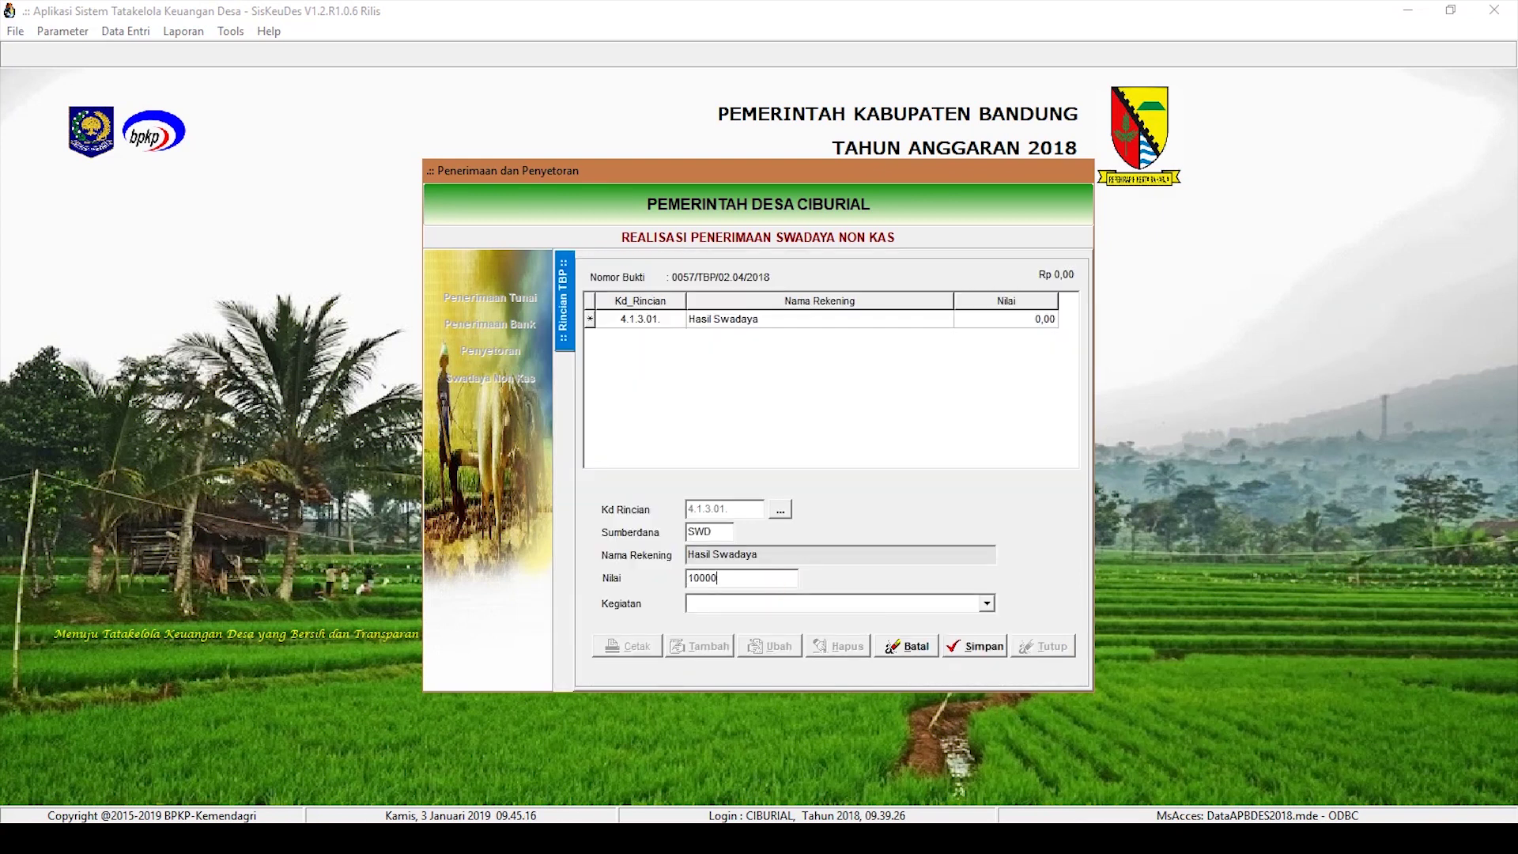
pyautogui.click(987, 604)
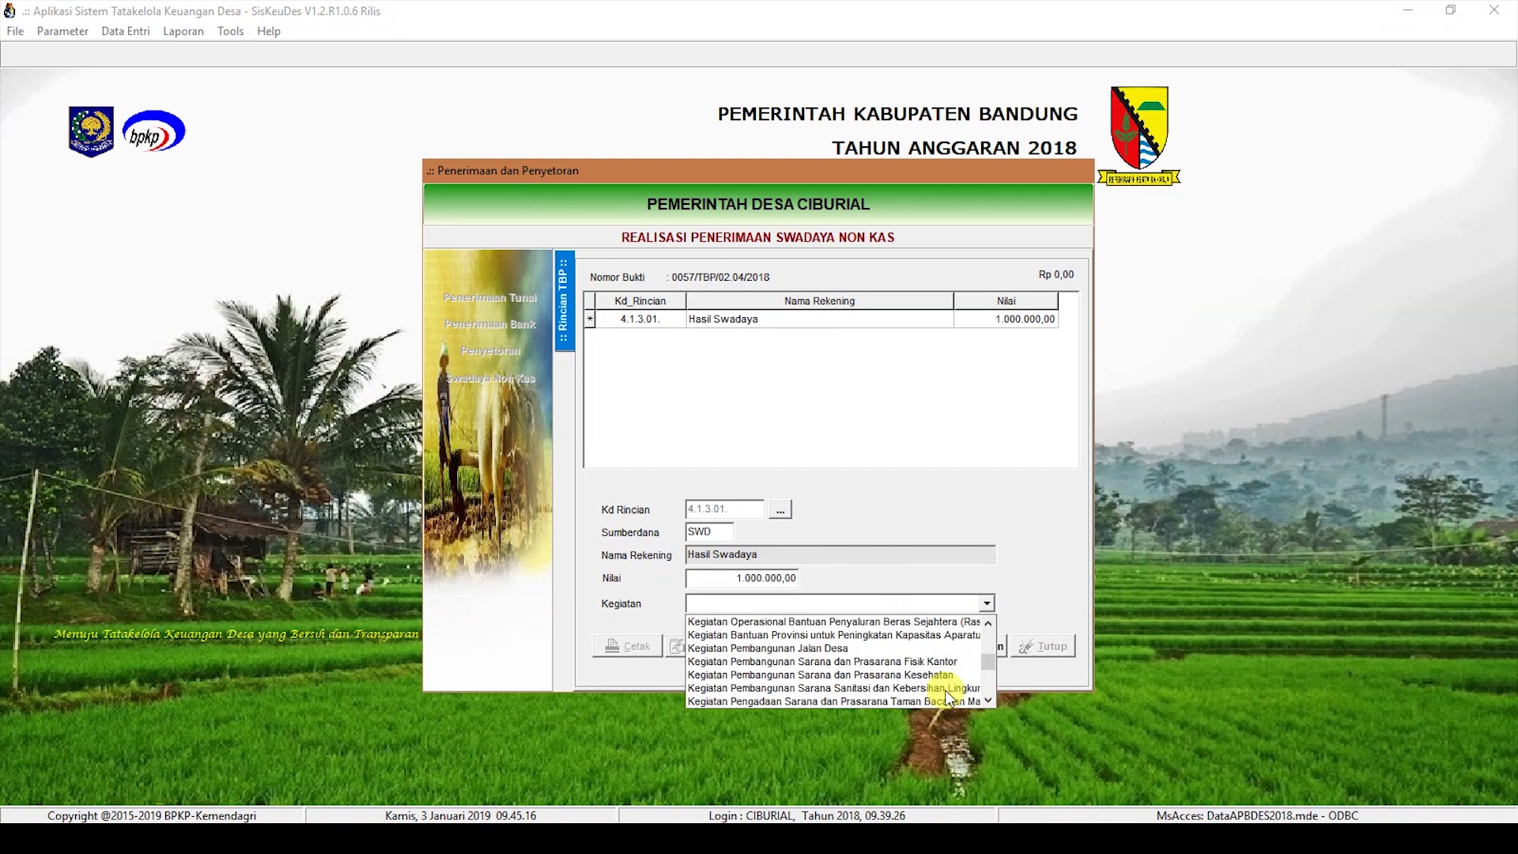
pyautogui.click(946, 690)
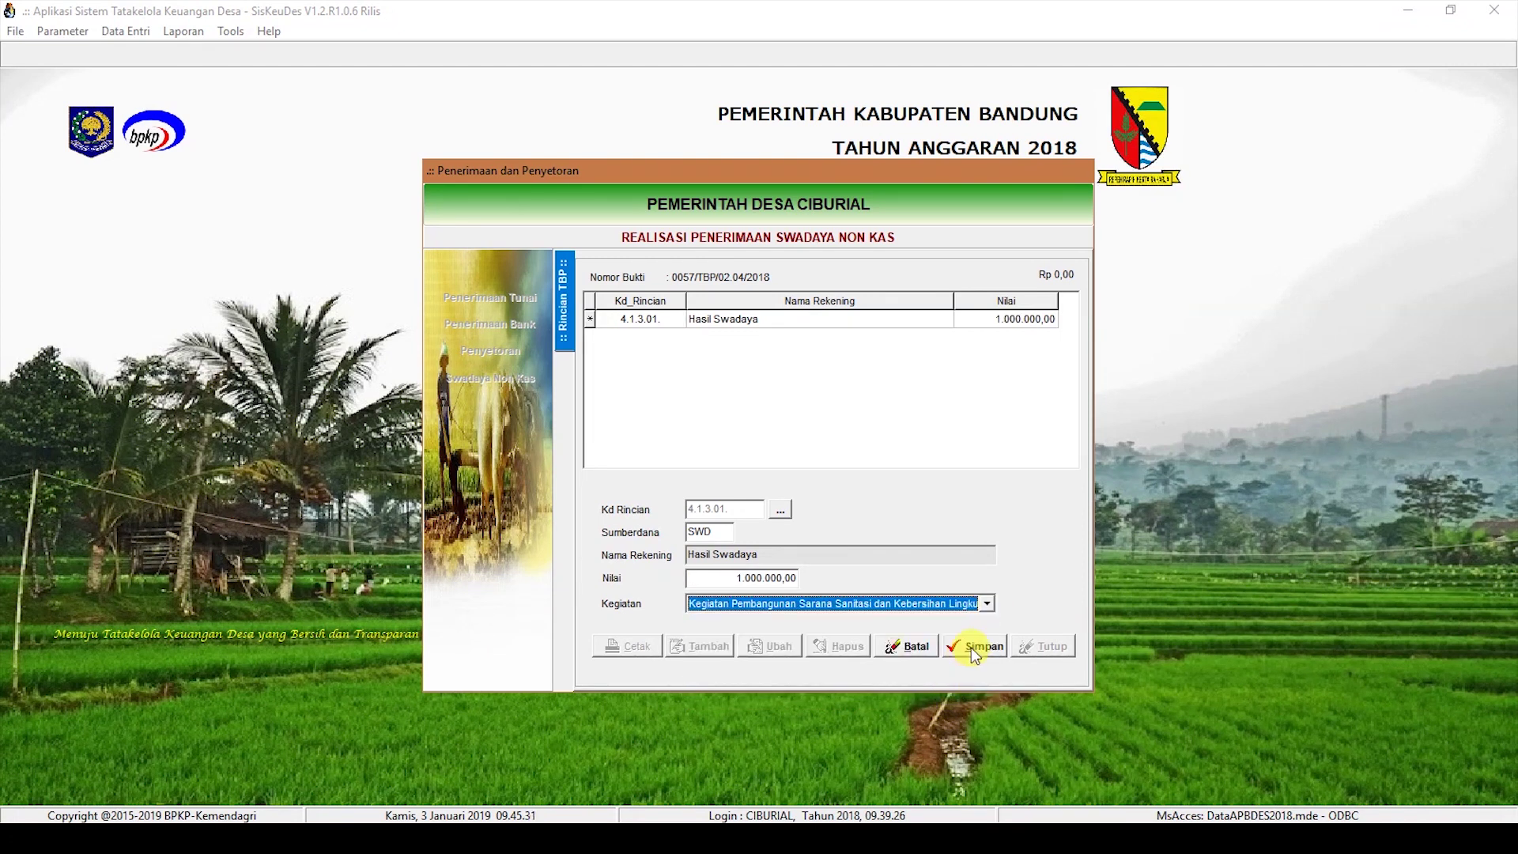
pyautogui.click(971, 647)
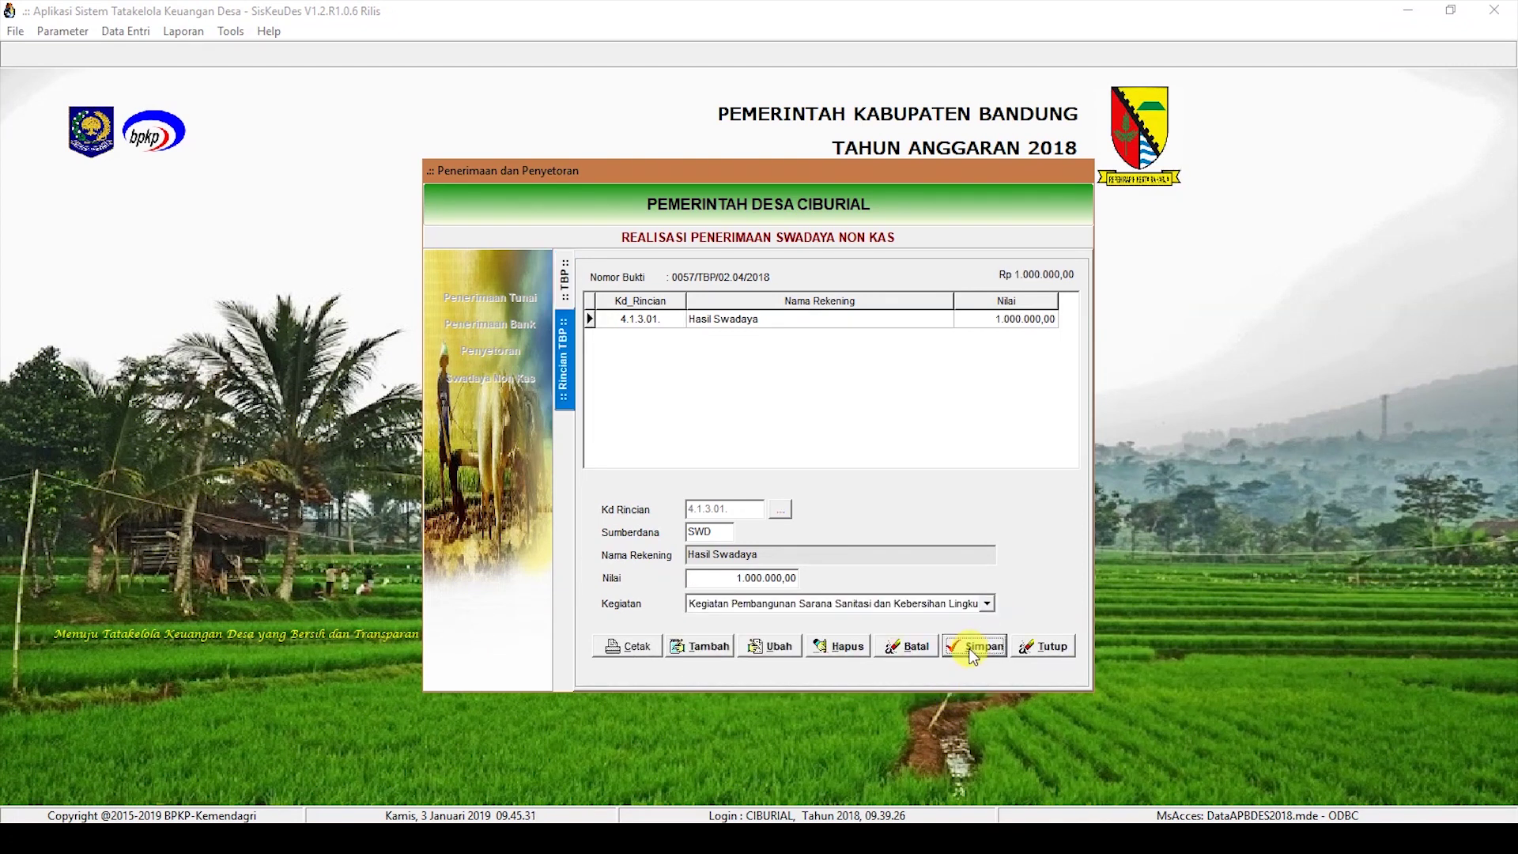
pyautogui.click(564, 296)
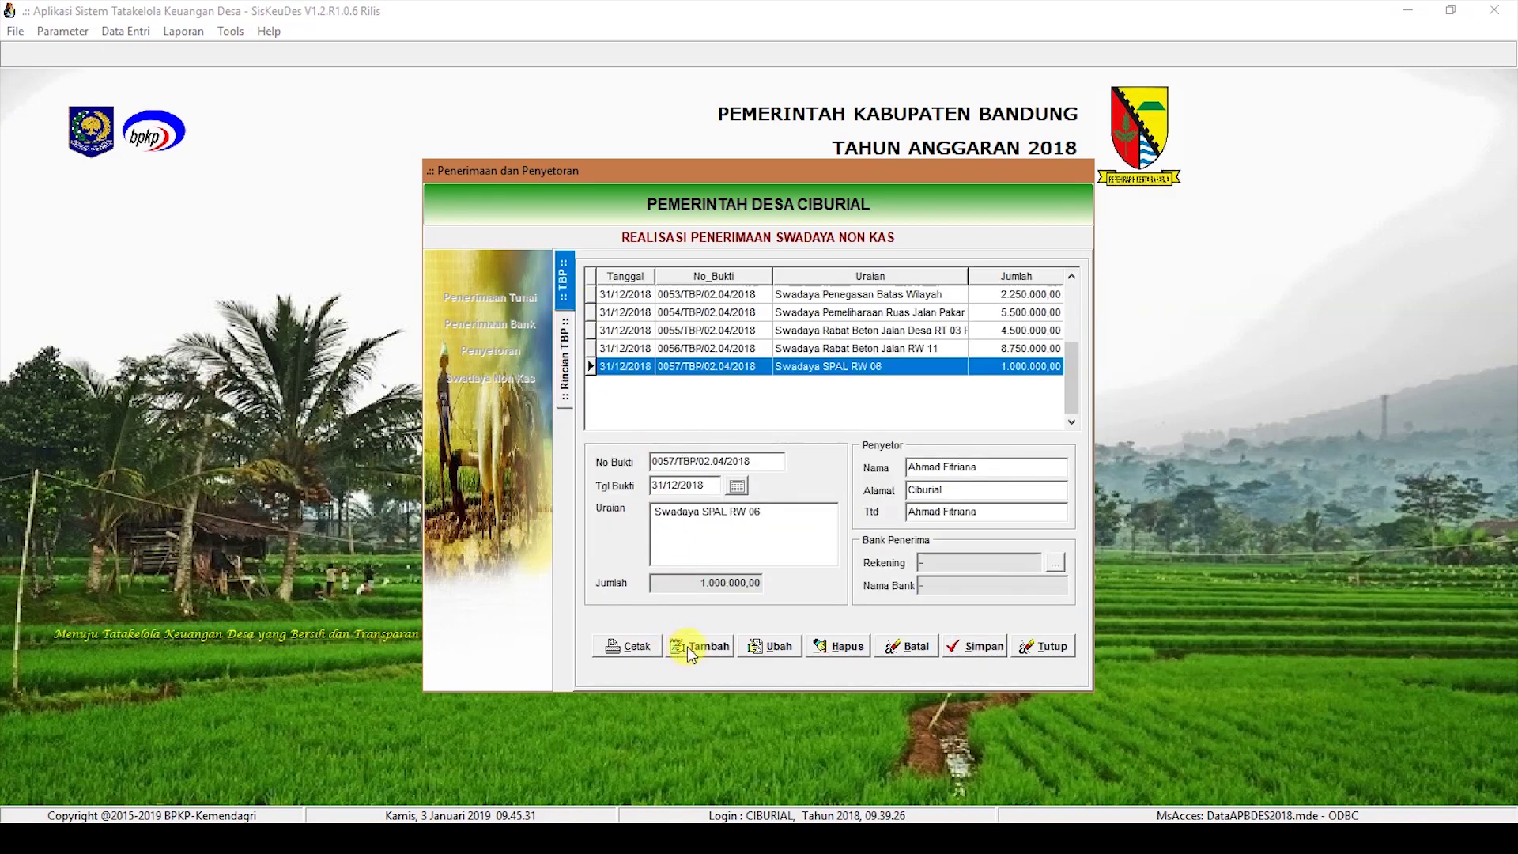
pyautogui.click(634, 647)
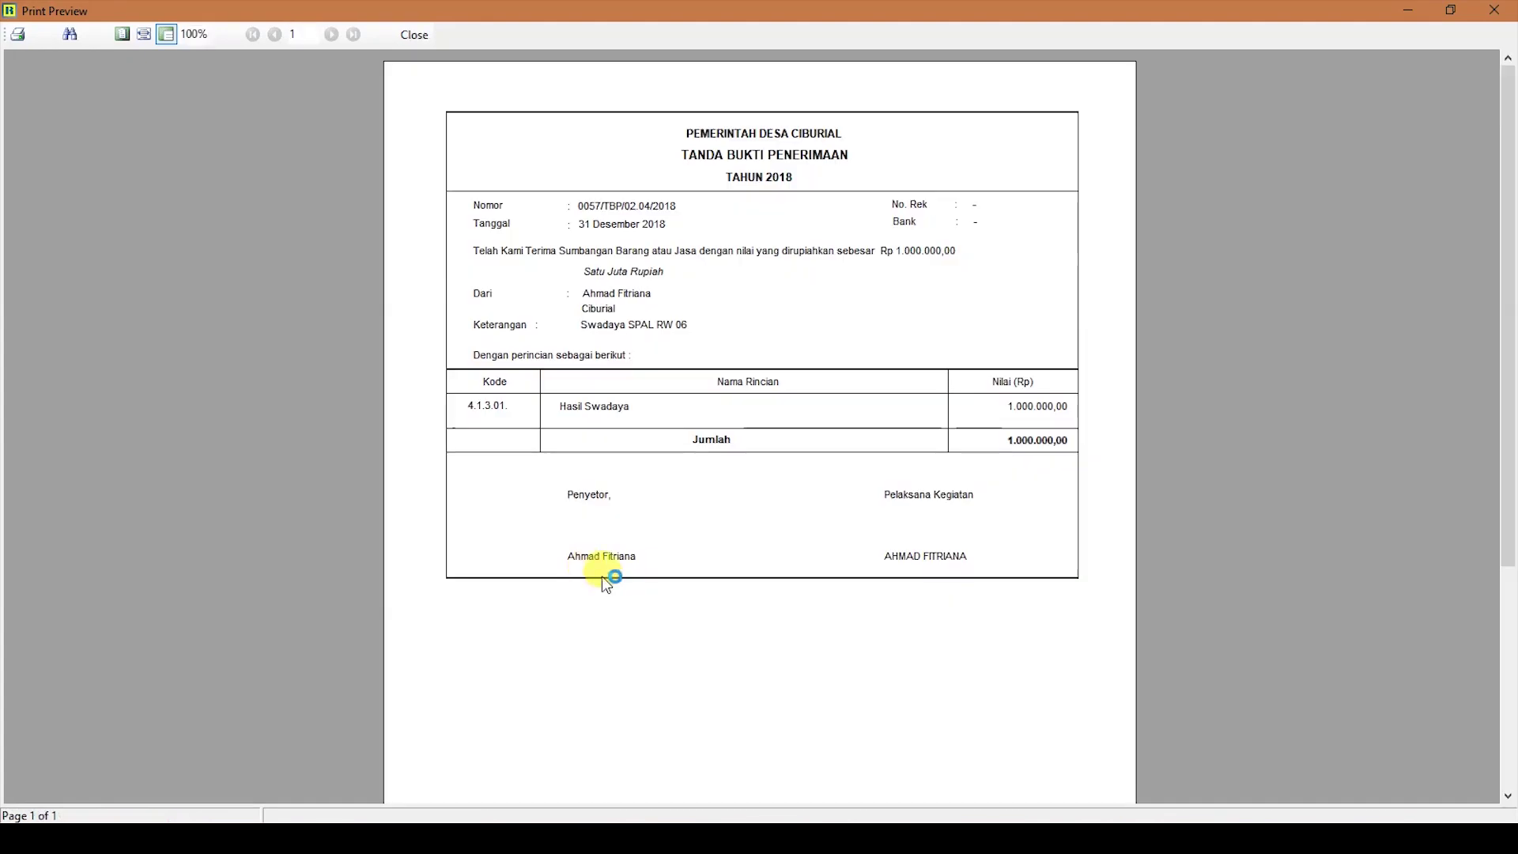
pyautogui.click(416, 35)
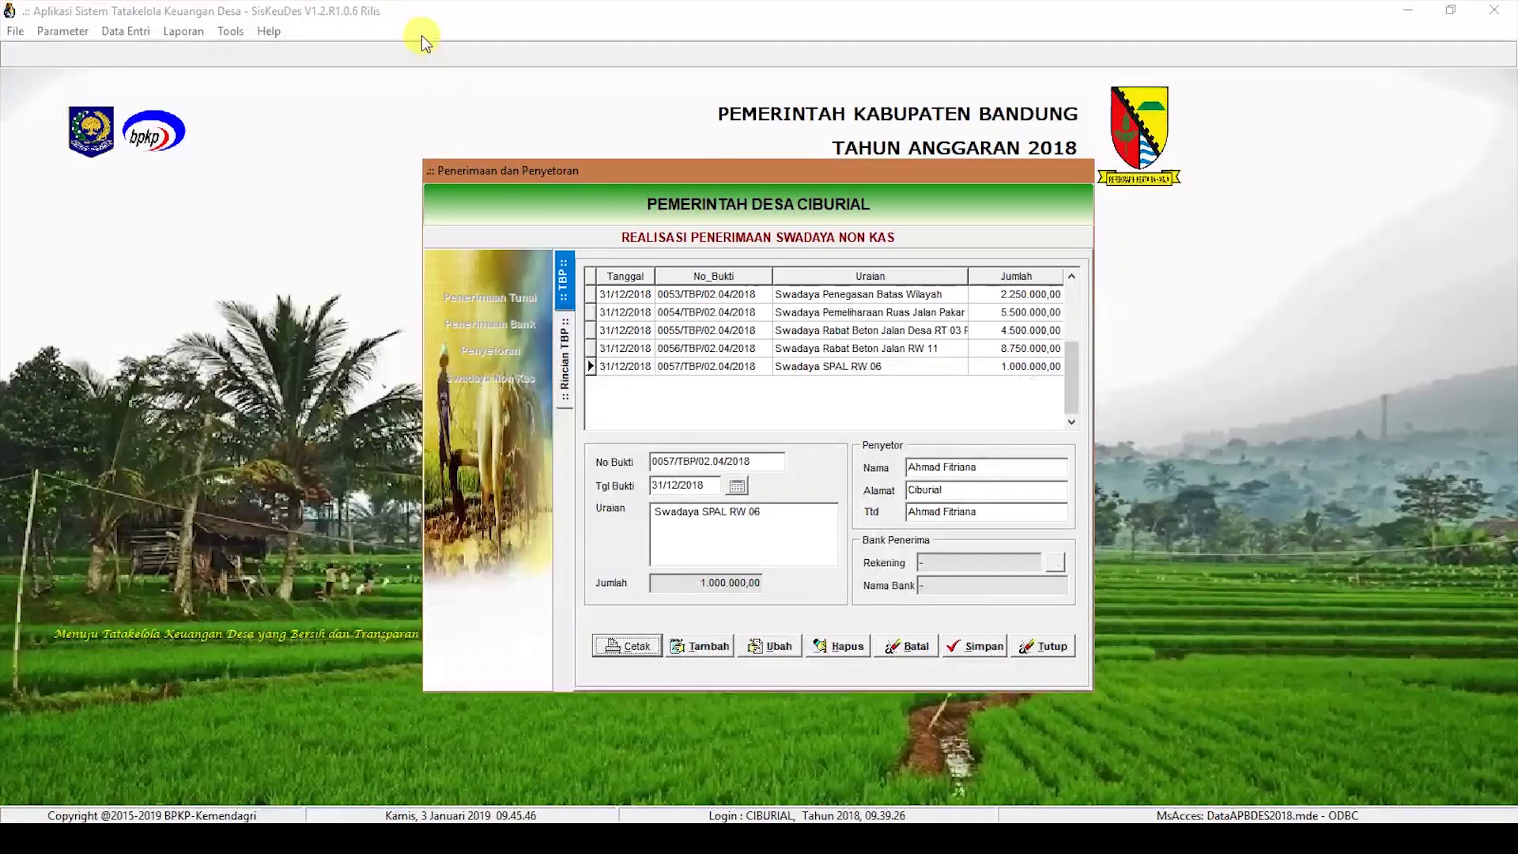
# Step: Create receipt 0058 dated 31/12/2018, 'Swadaya Pembangunan Penampung Bak', with the depositor's name, and save it
pyautogui.click(693, 652)
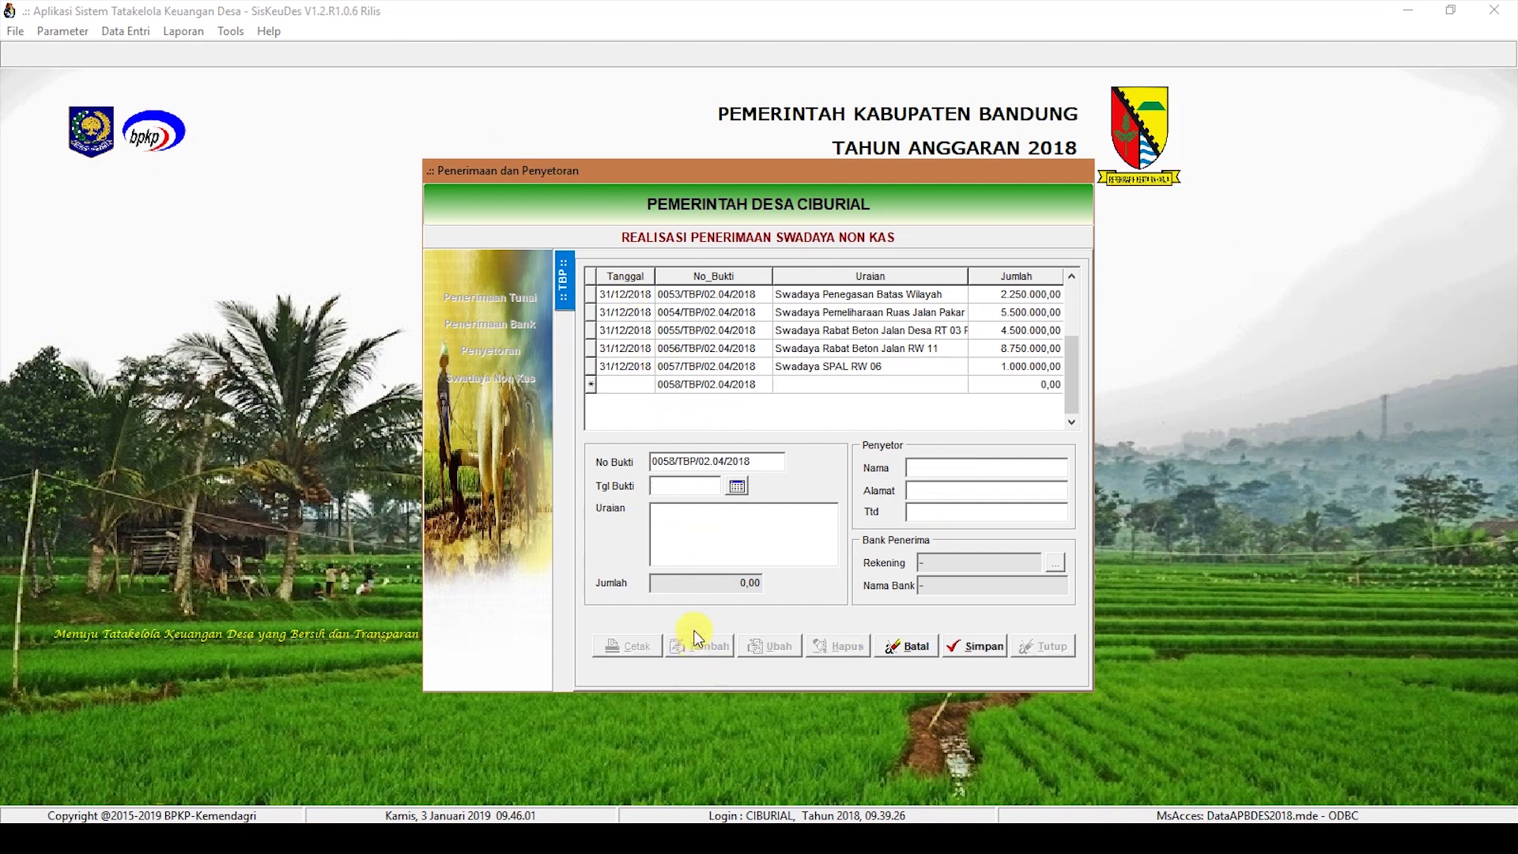
pyautogui.write('31122018')
pyautogui.click(773, 532)
pyautogui.write('Swadaya')
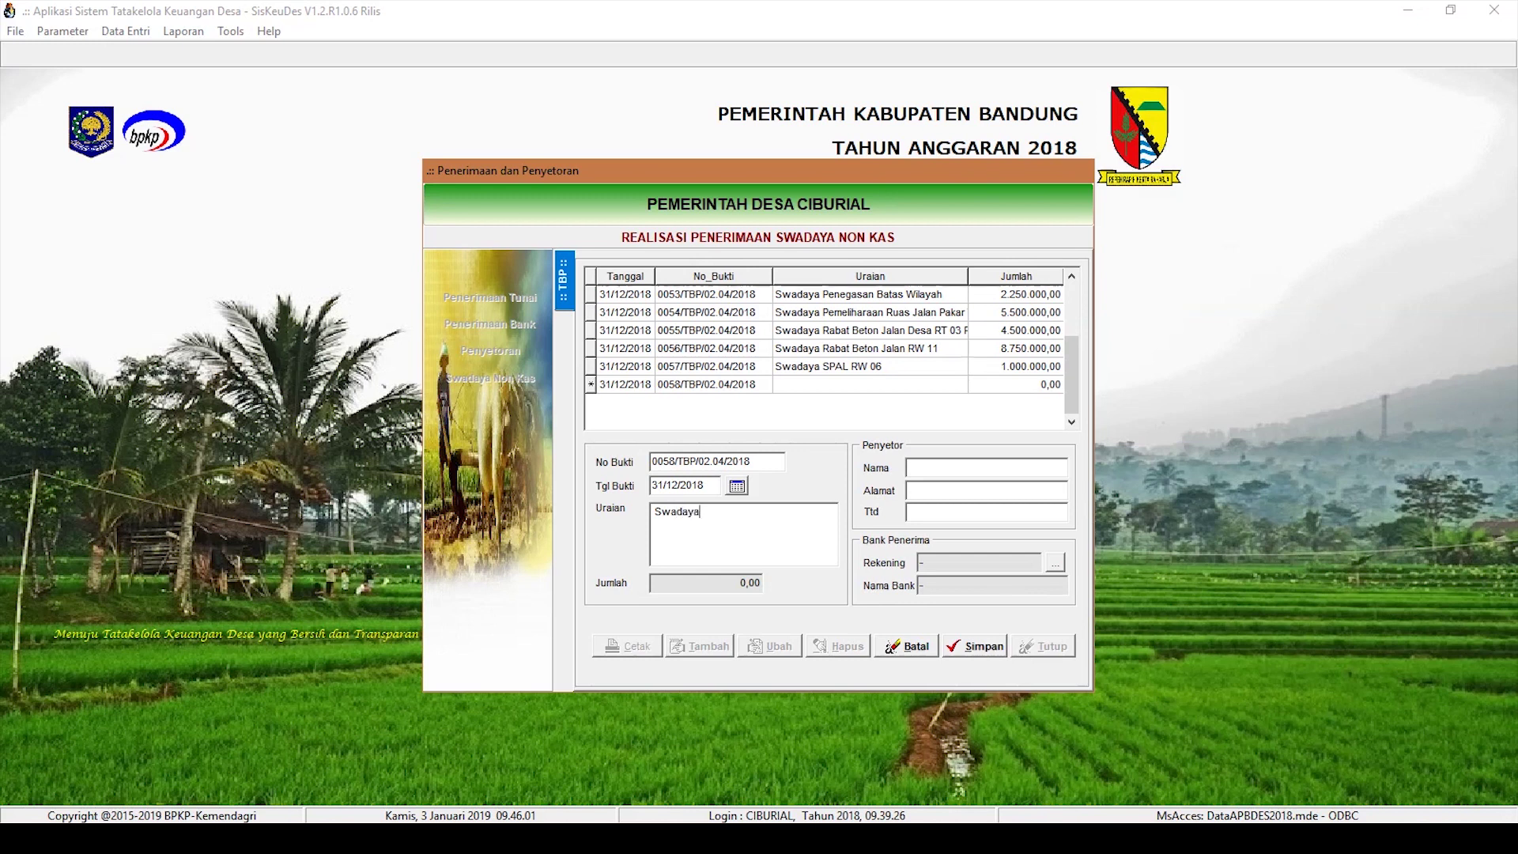
pyautogui.write(' Pembangunan Penampung Bak air Ciwangun')
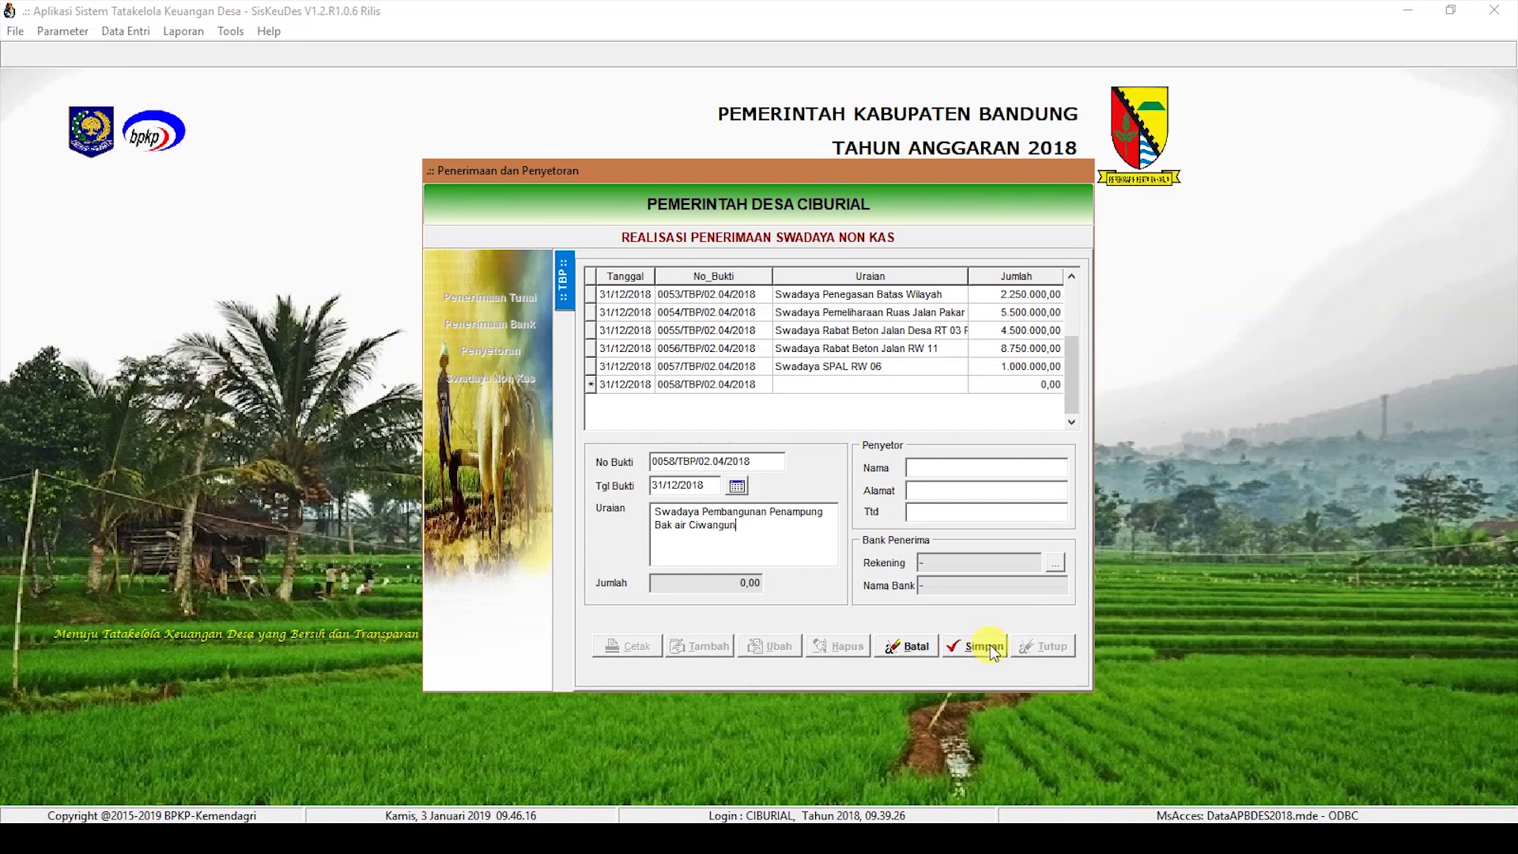
pyautogui.click(922, 470)
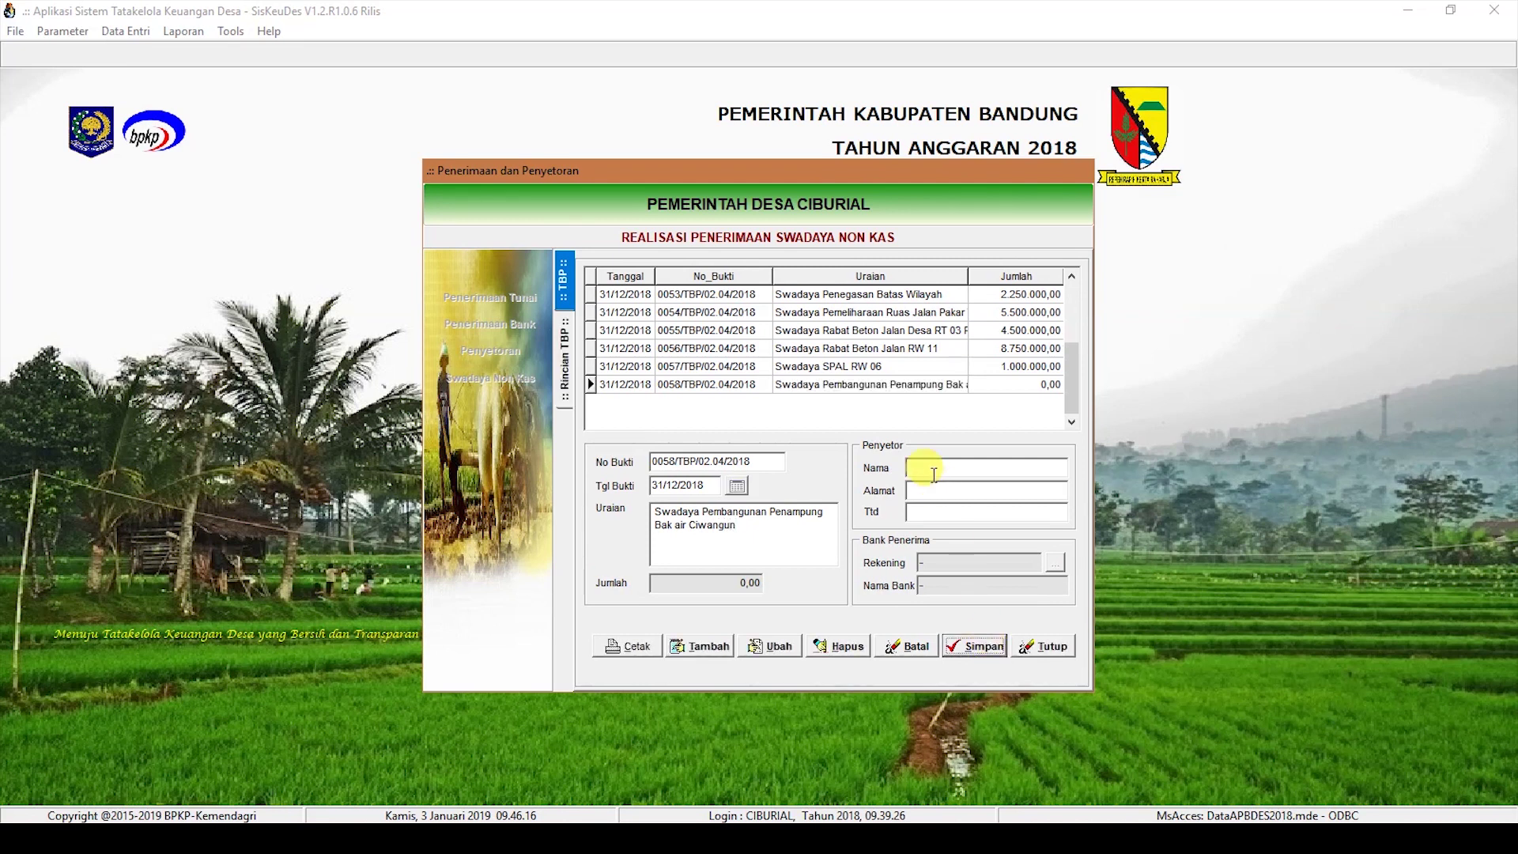
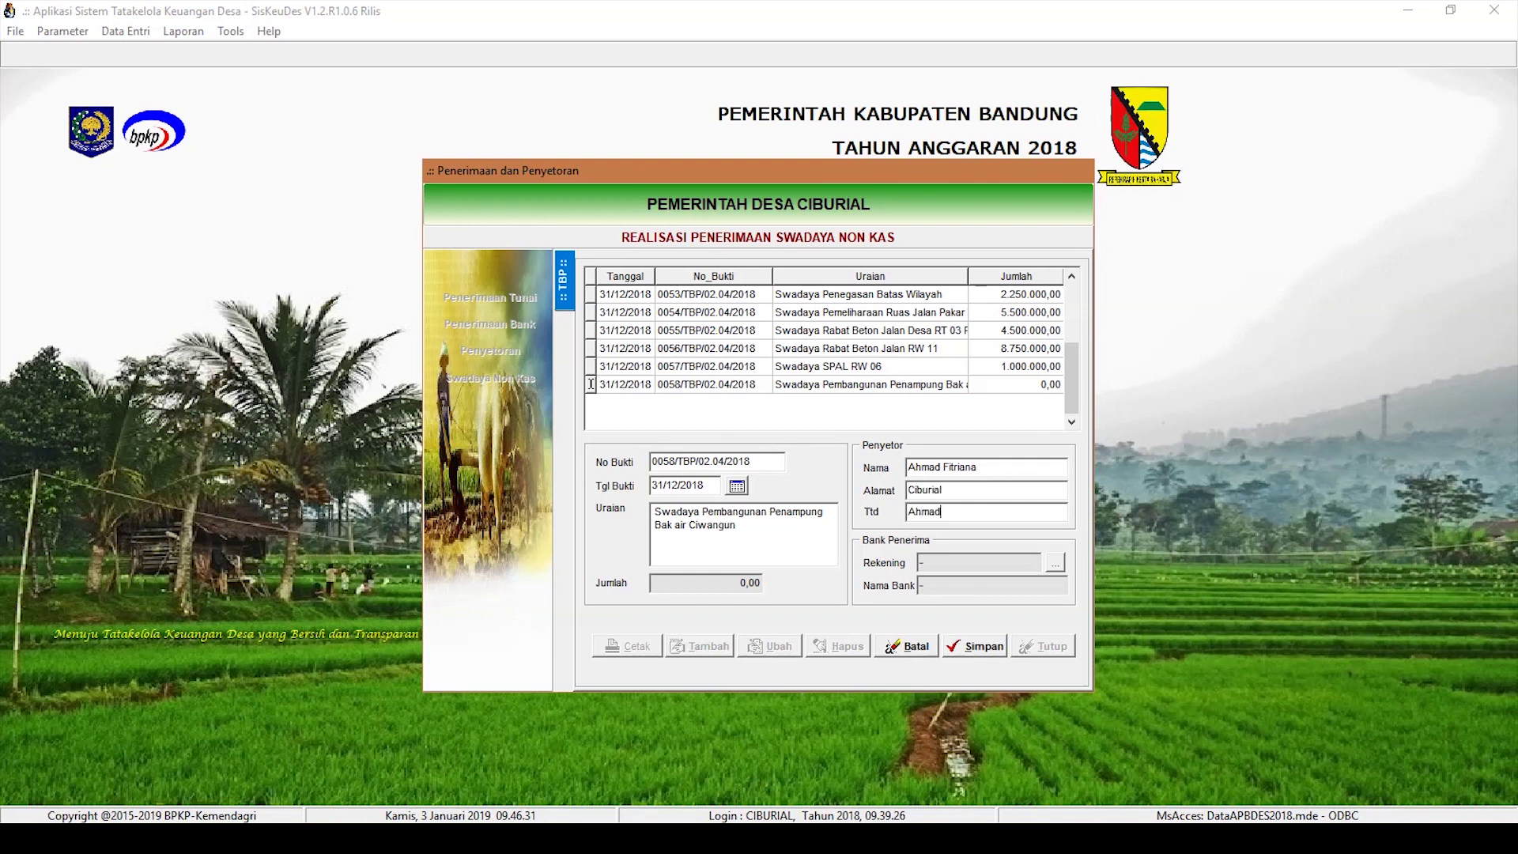
pyautogui.click(979, 647)
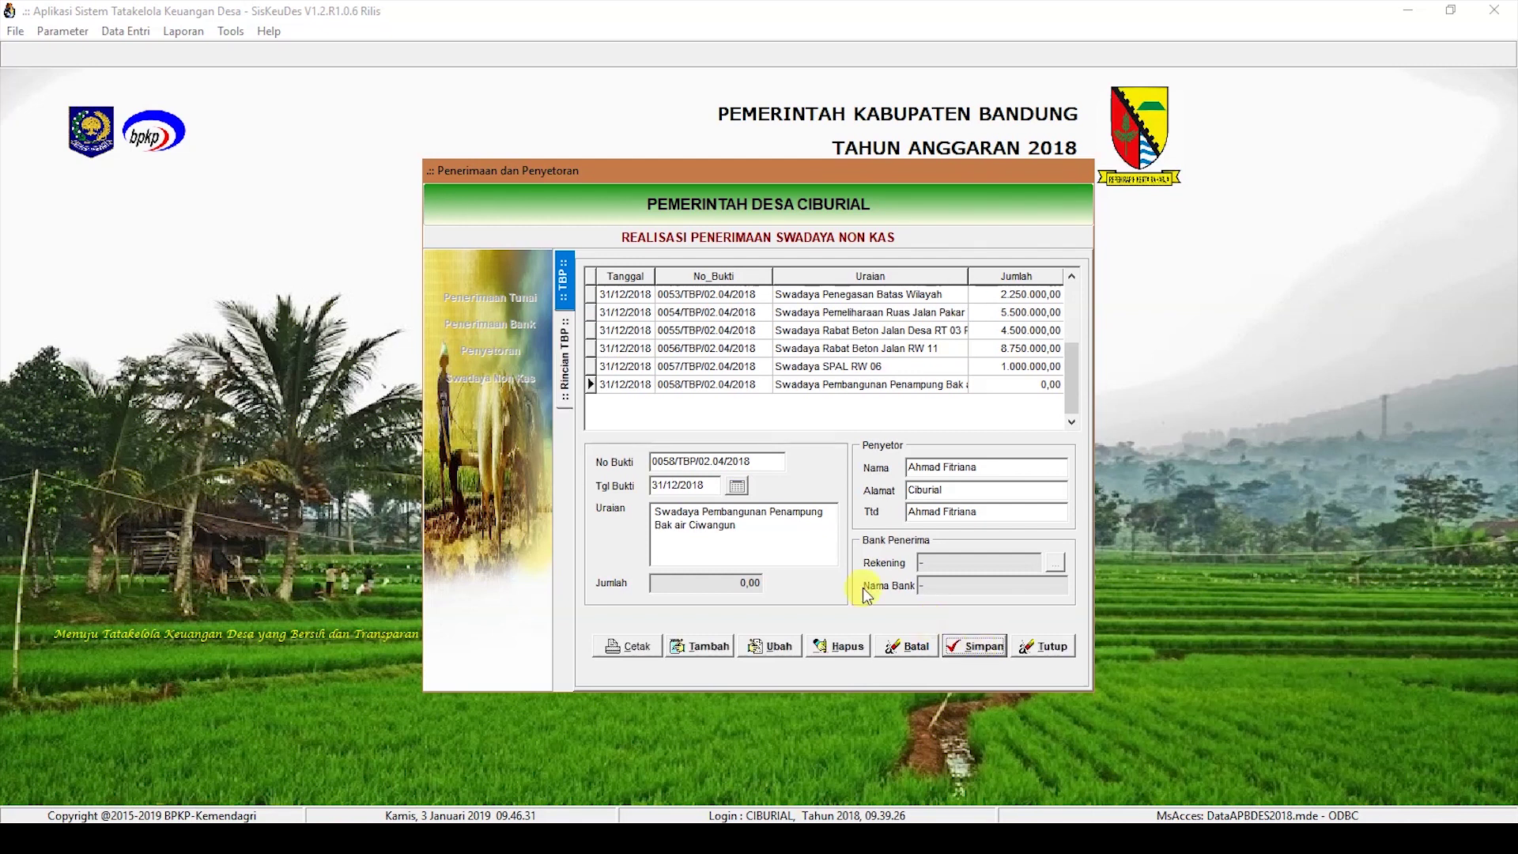
# Step: Add a 2.500.000 Hasil Swadaya (4.1.3.01) detail under the clean-water facilities activity, then return to the receipts
pyautogui.doubleClick(858, 388)
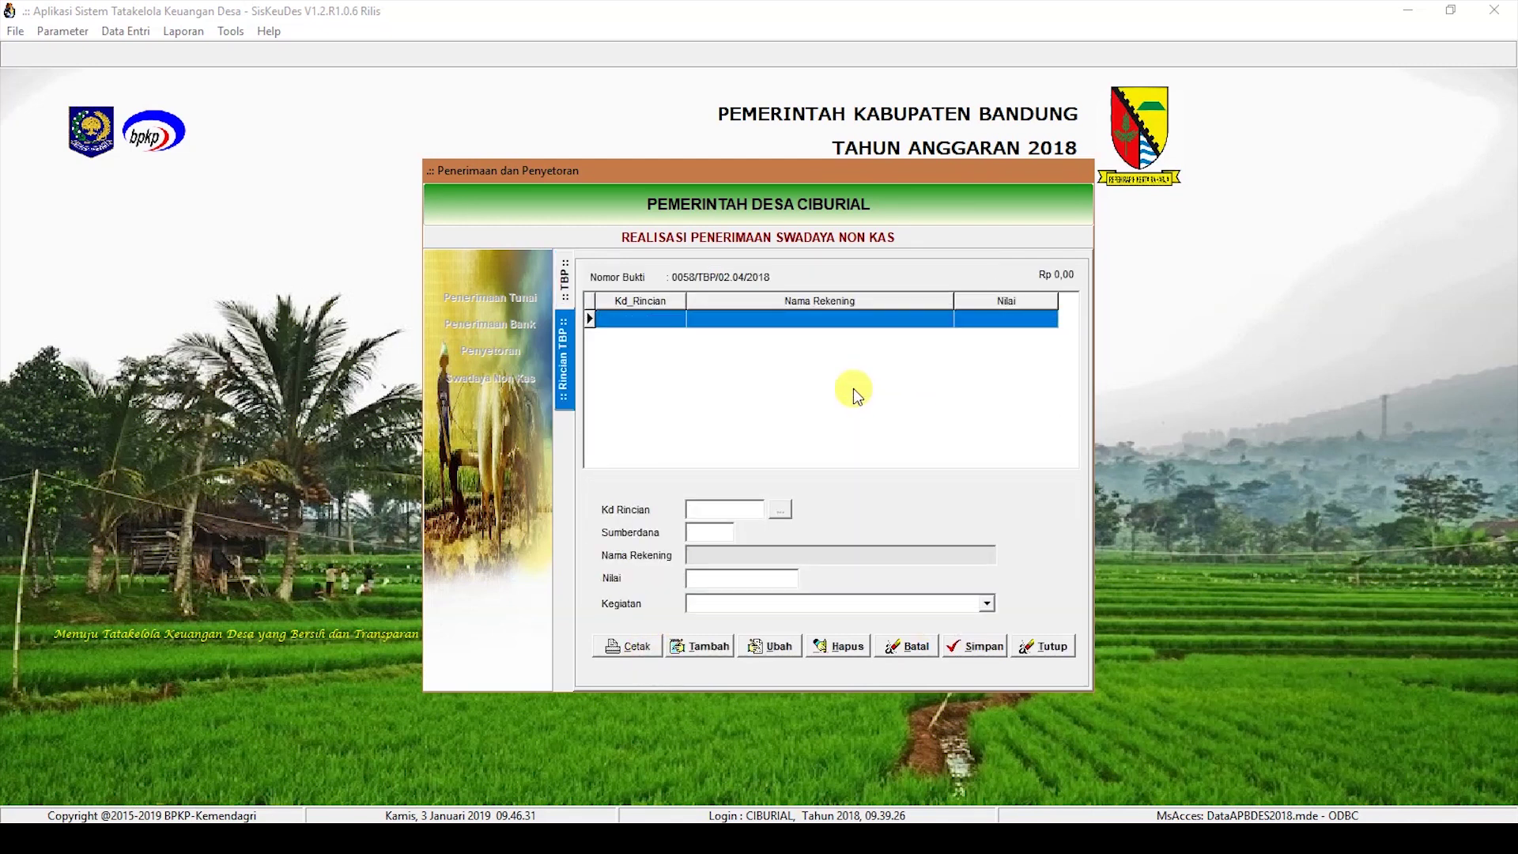
pyautogui.click(701, 649)
pyautogui.click(782, 510)
pyautogui.doubleClick(807, 356)
pyautogui.write('2500000')
pyautogui.click(987, 604)
pyautogui.click(958, 688)
pyautogui.click(982, 650)
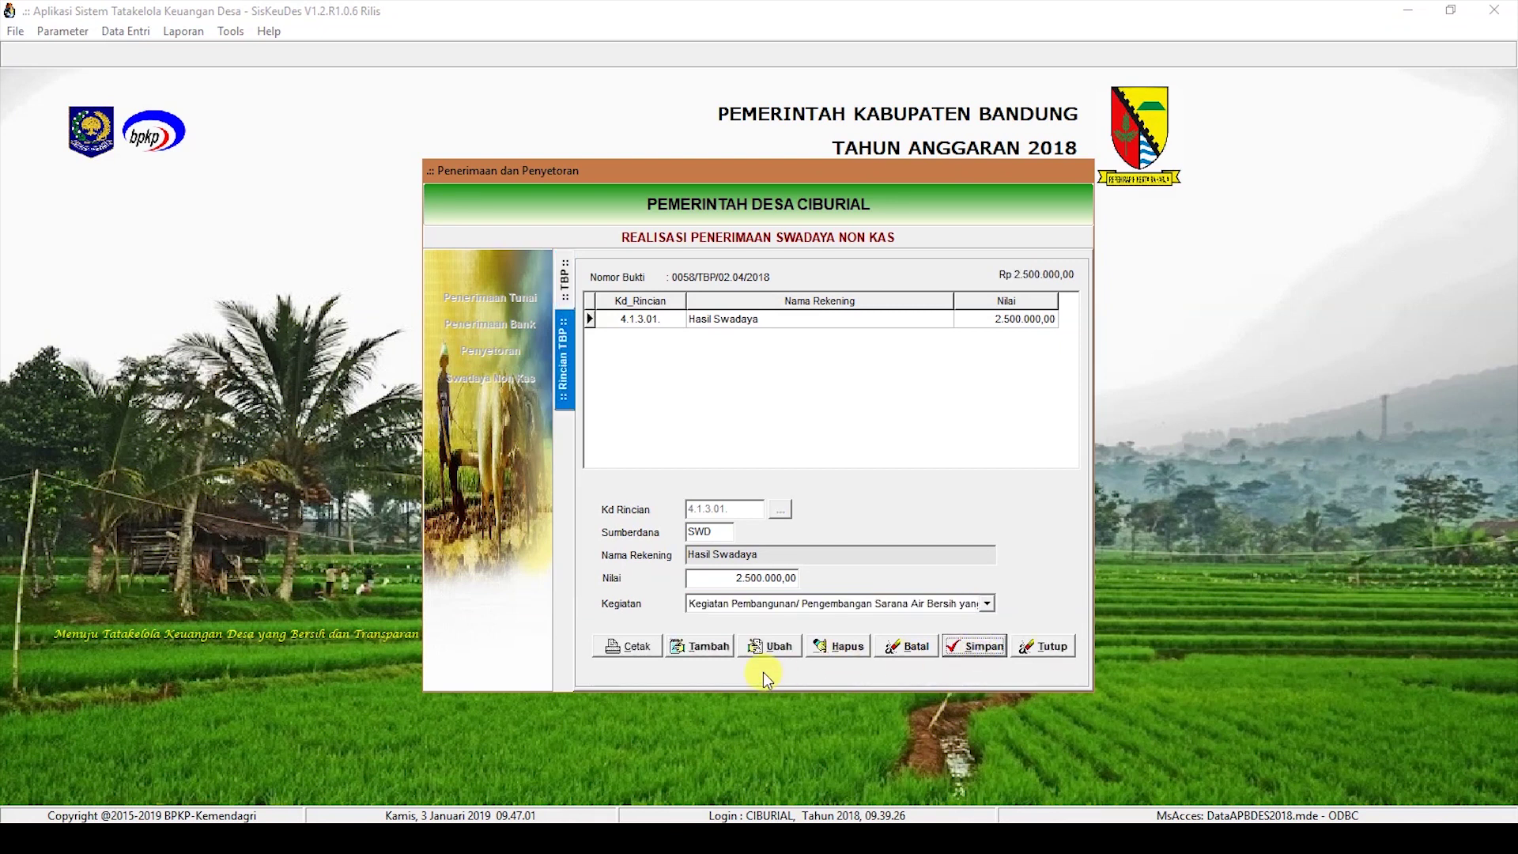
pyautogui.click(564, 285)
# Step: Create receipt 0059 'Swadaya Rehab MCK RW 02' with the depositor's name, address and signer, and save it
pyautogui.click(686, 647)
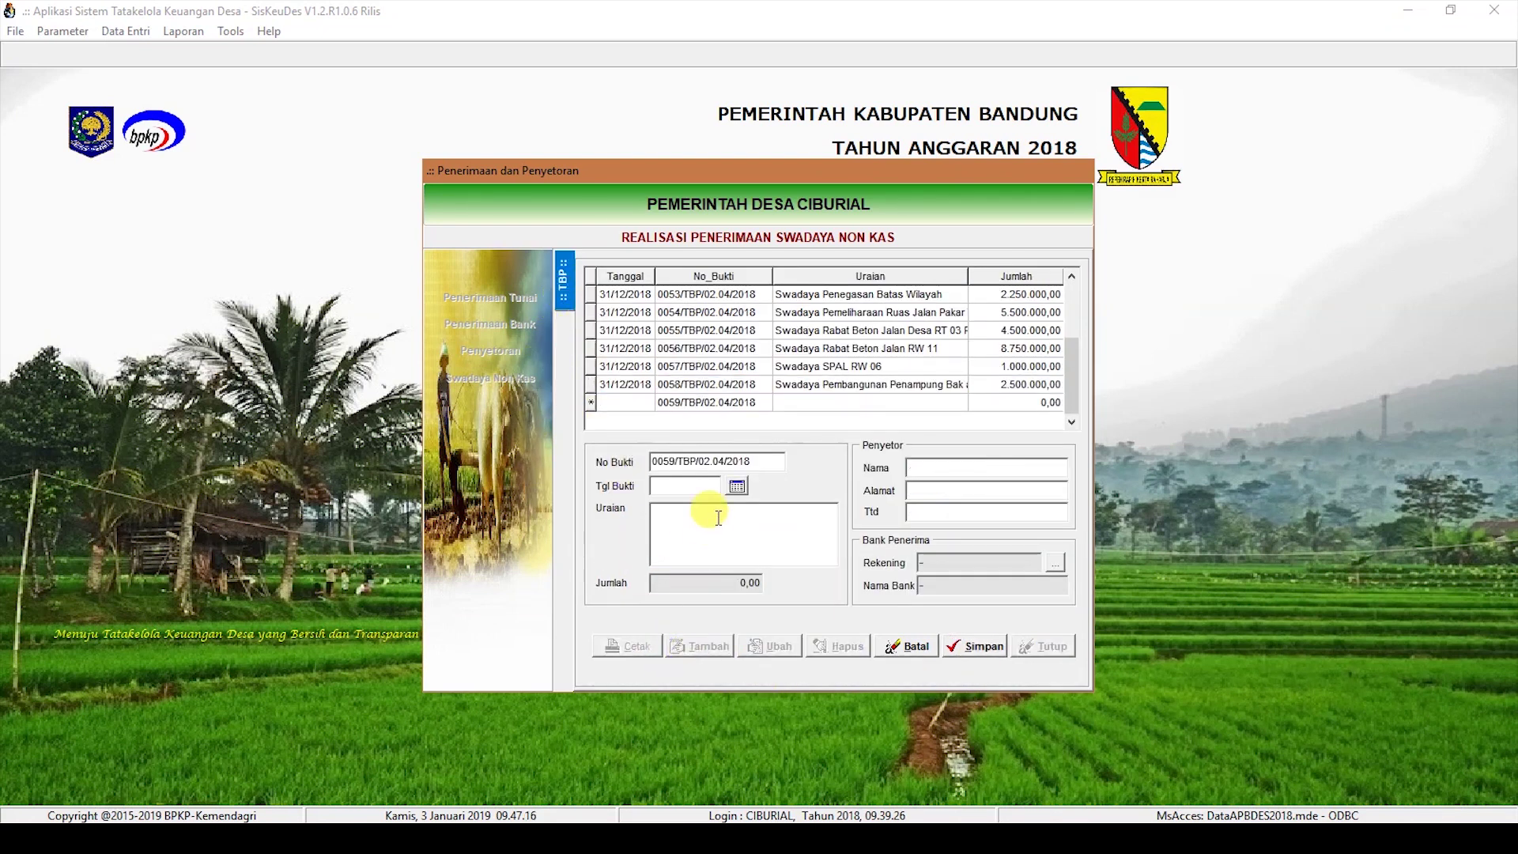
pyautogui.click(696, 532)
pyautogui.write('Swadaya Rehab MCK RW 02')
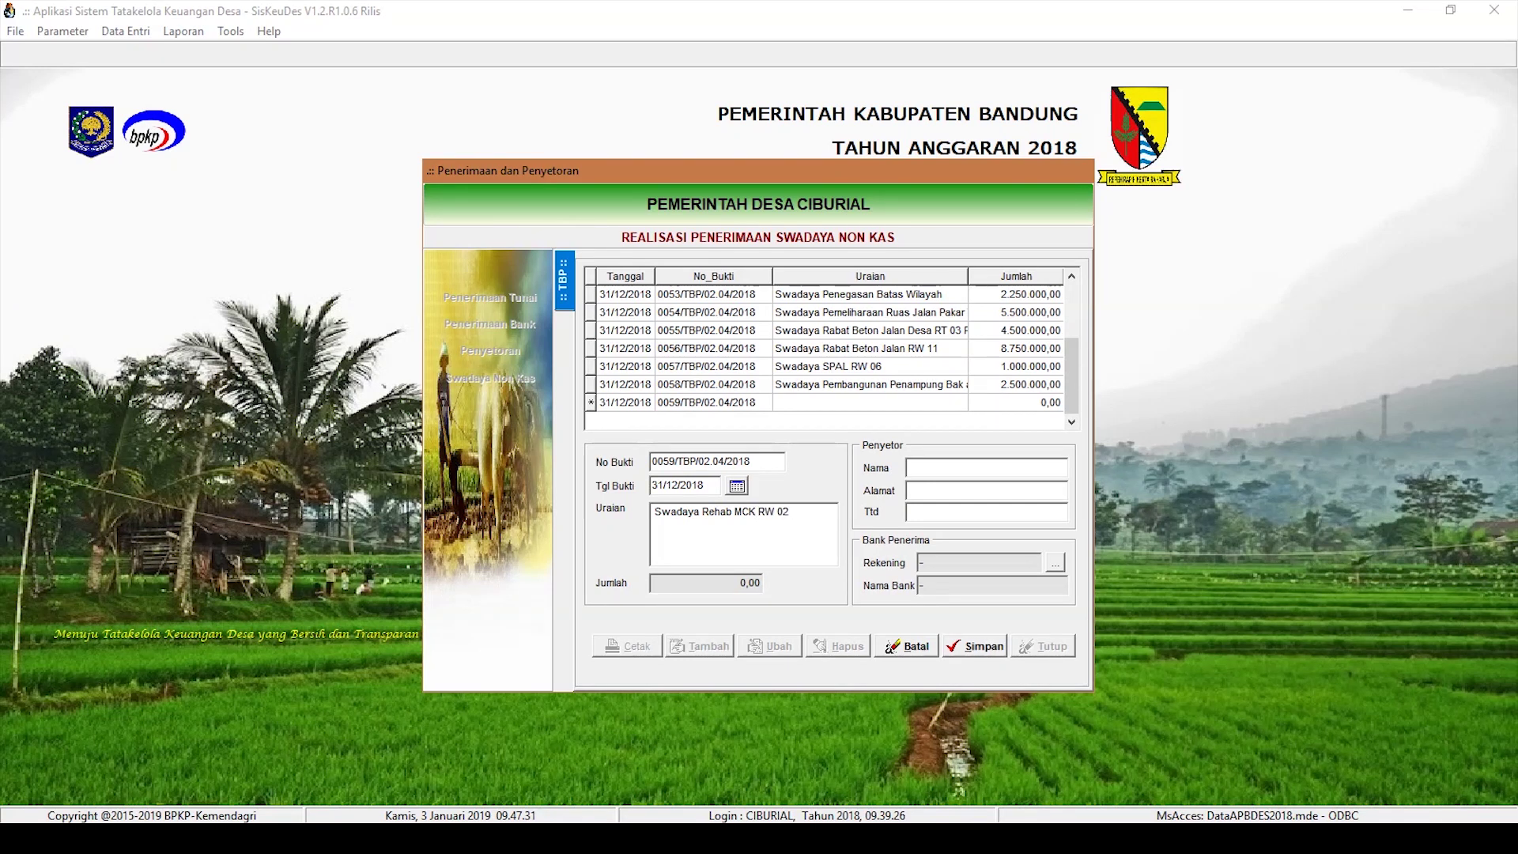
pyautogui.click(970, 466)
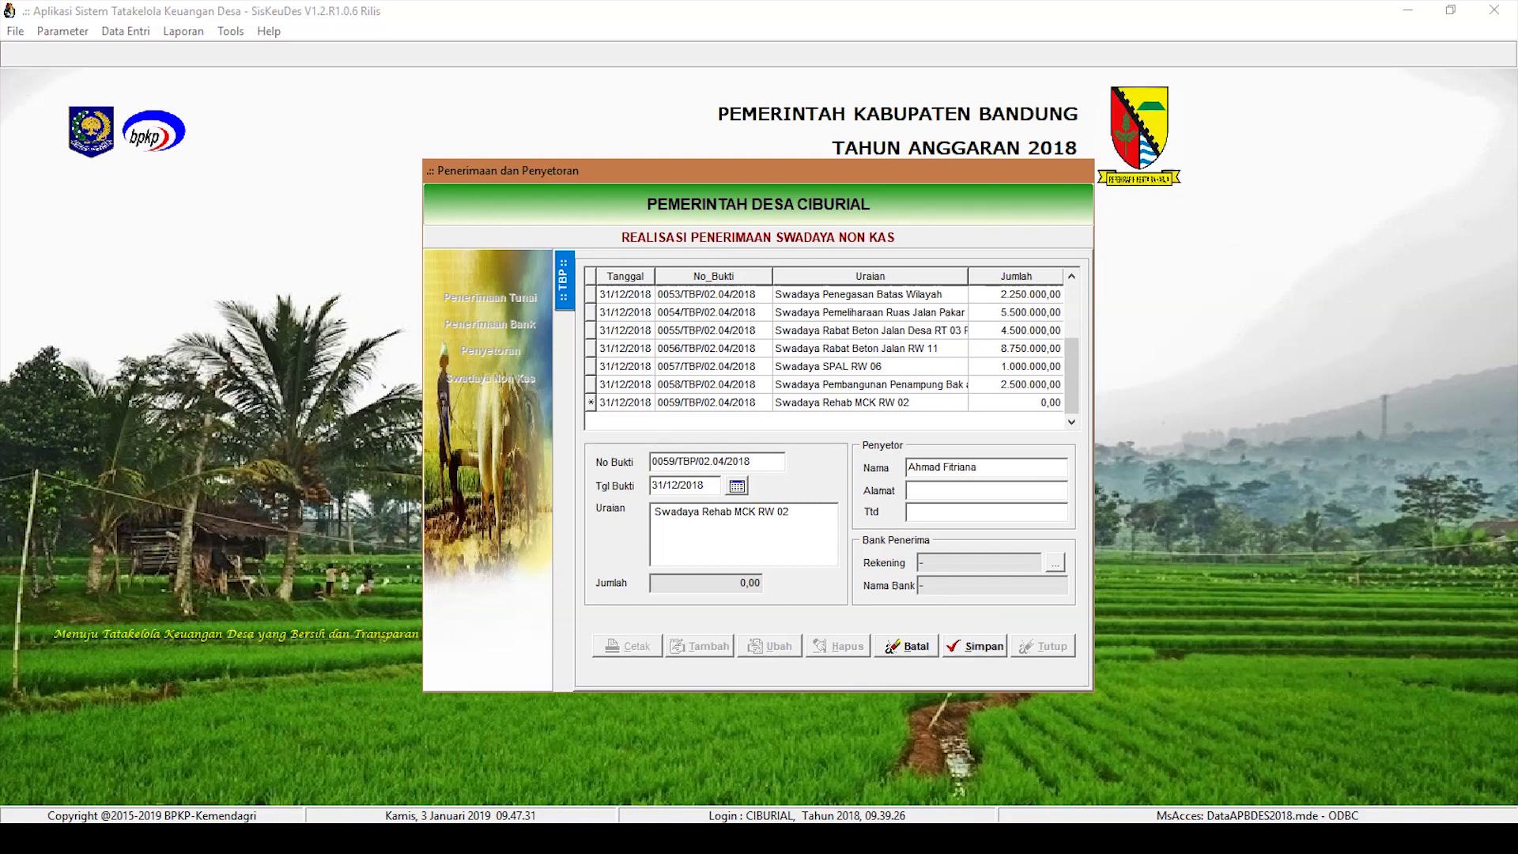
pyautogui.press('Tab')
pyautogui.write('Ciburi')
pyautogui.click(976, 645)
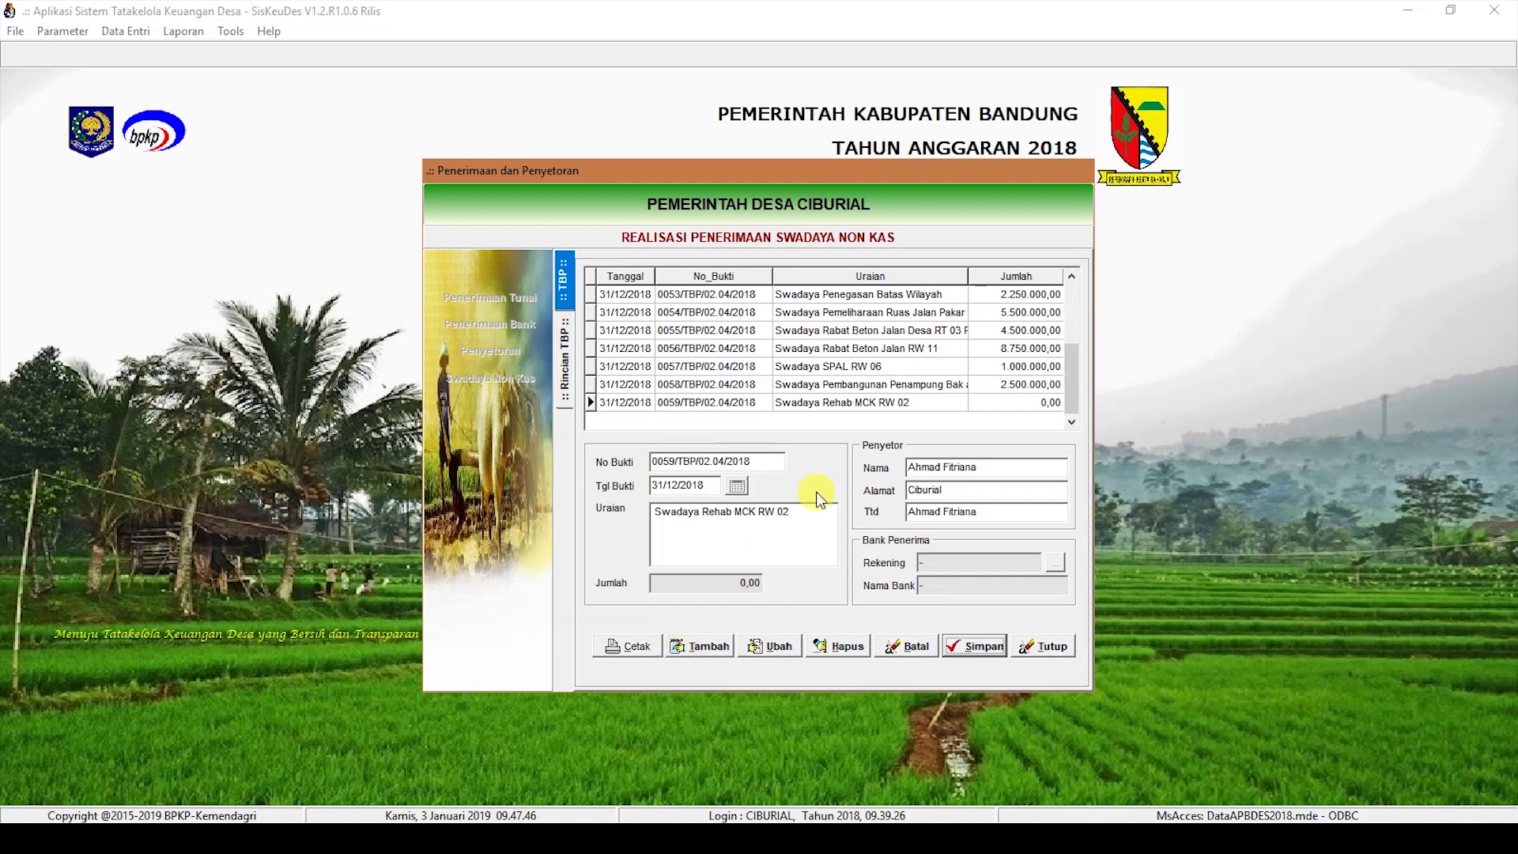
# Step: Give receipt 0059 a 1.000.000 Hasil Swadaya (4.1.3.01) detail under the MCK activity
pyautogui.doubleClick(849, 399)
pyautogui.click(706, 639)
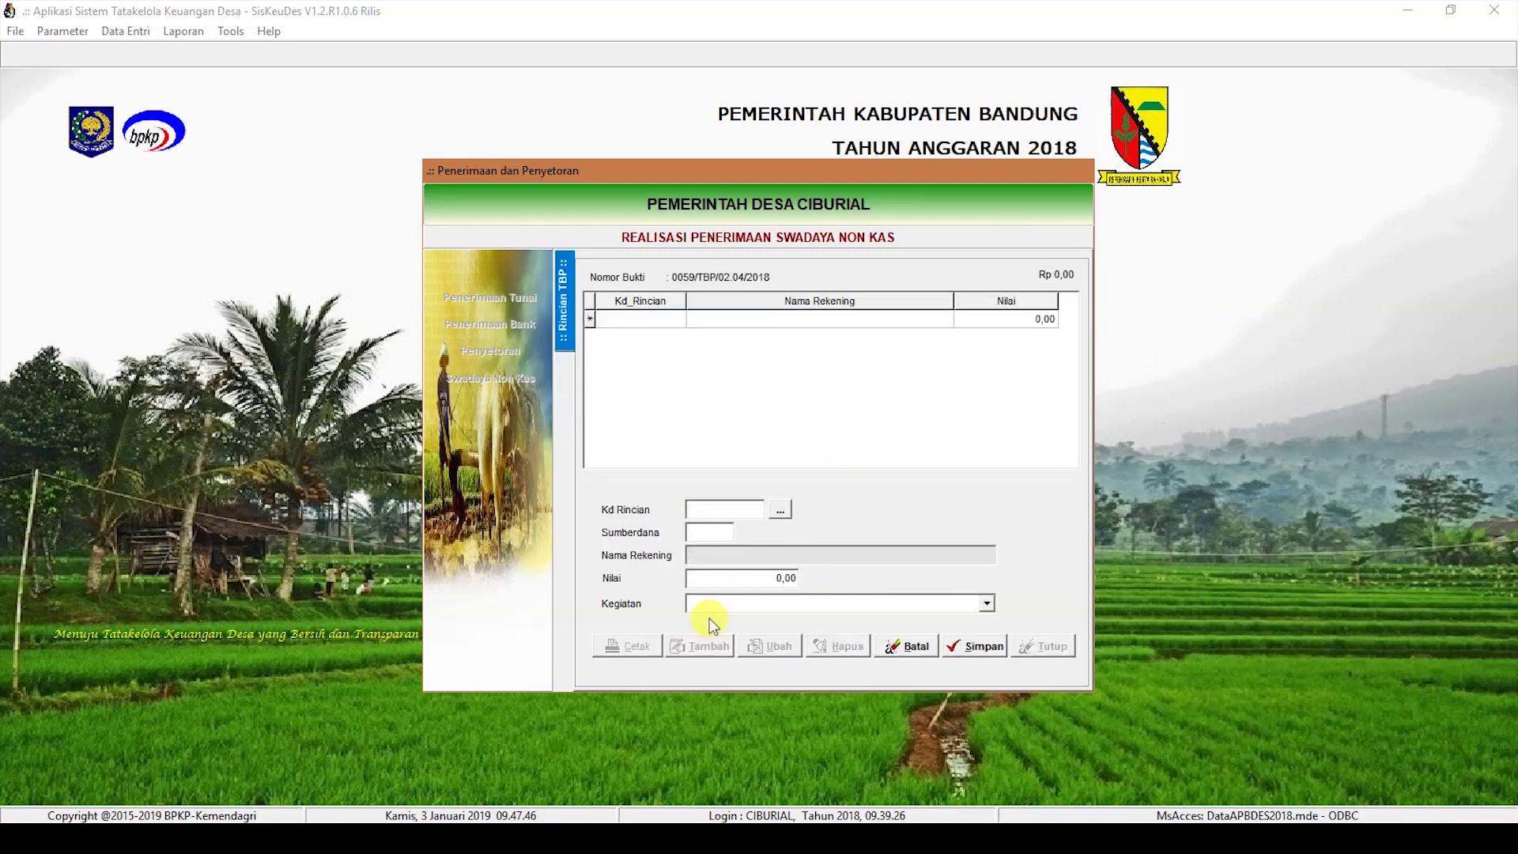
pyautogui.click(781, 509)
pyautogui.doubleClick(791, 353)
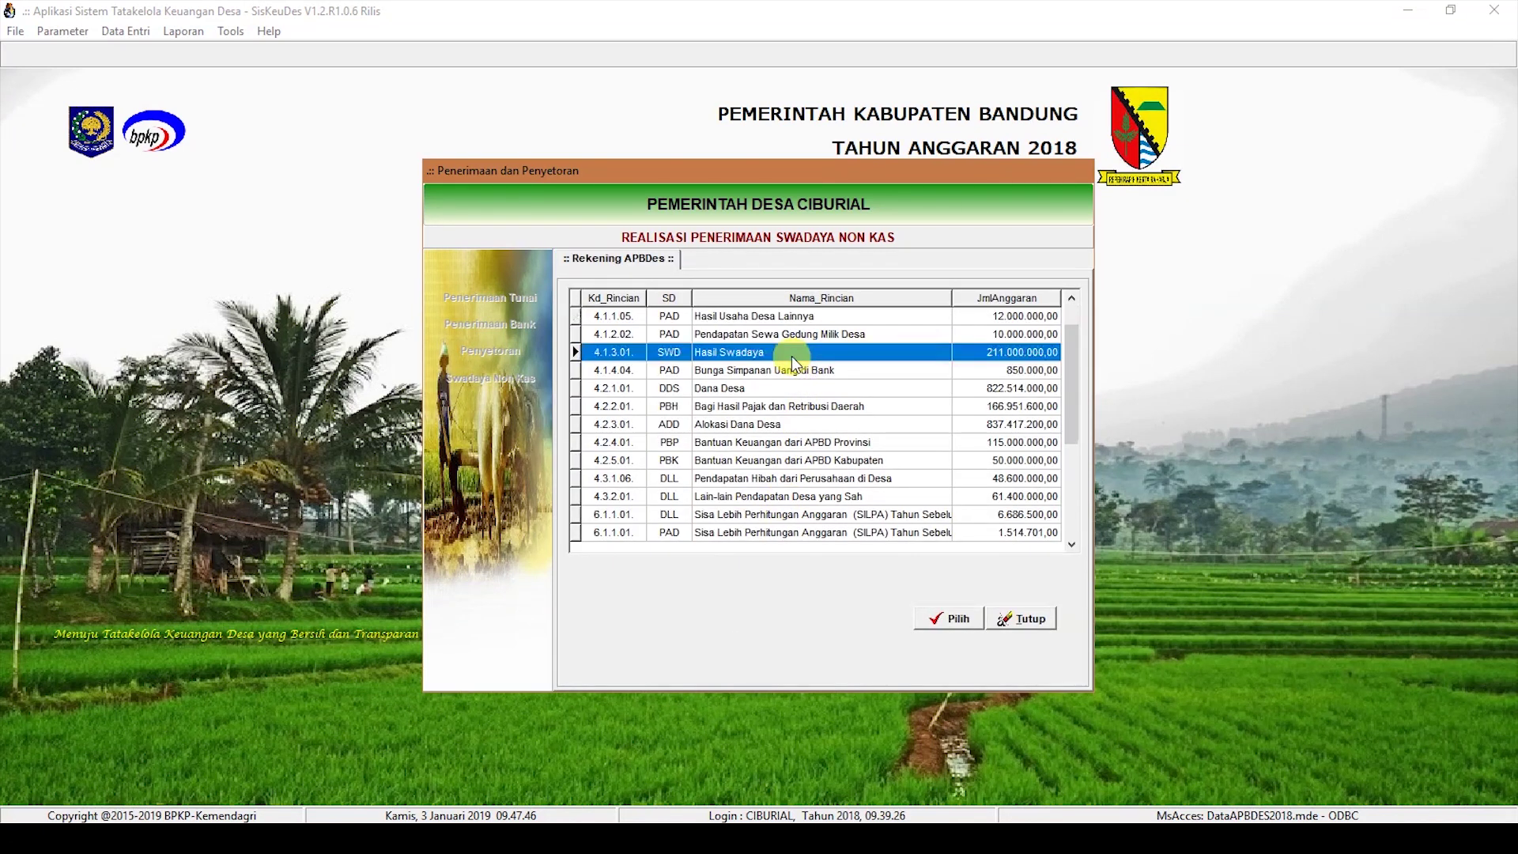
pyautogui.write('1000000')
pyautogui.click(987, 604)
pyautogui.click(947, 699)
pyautogui.click(975, 646)
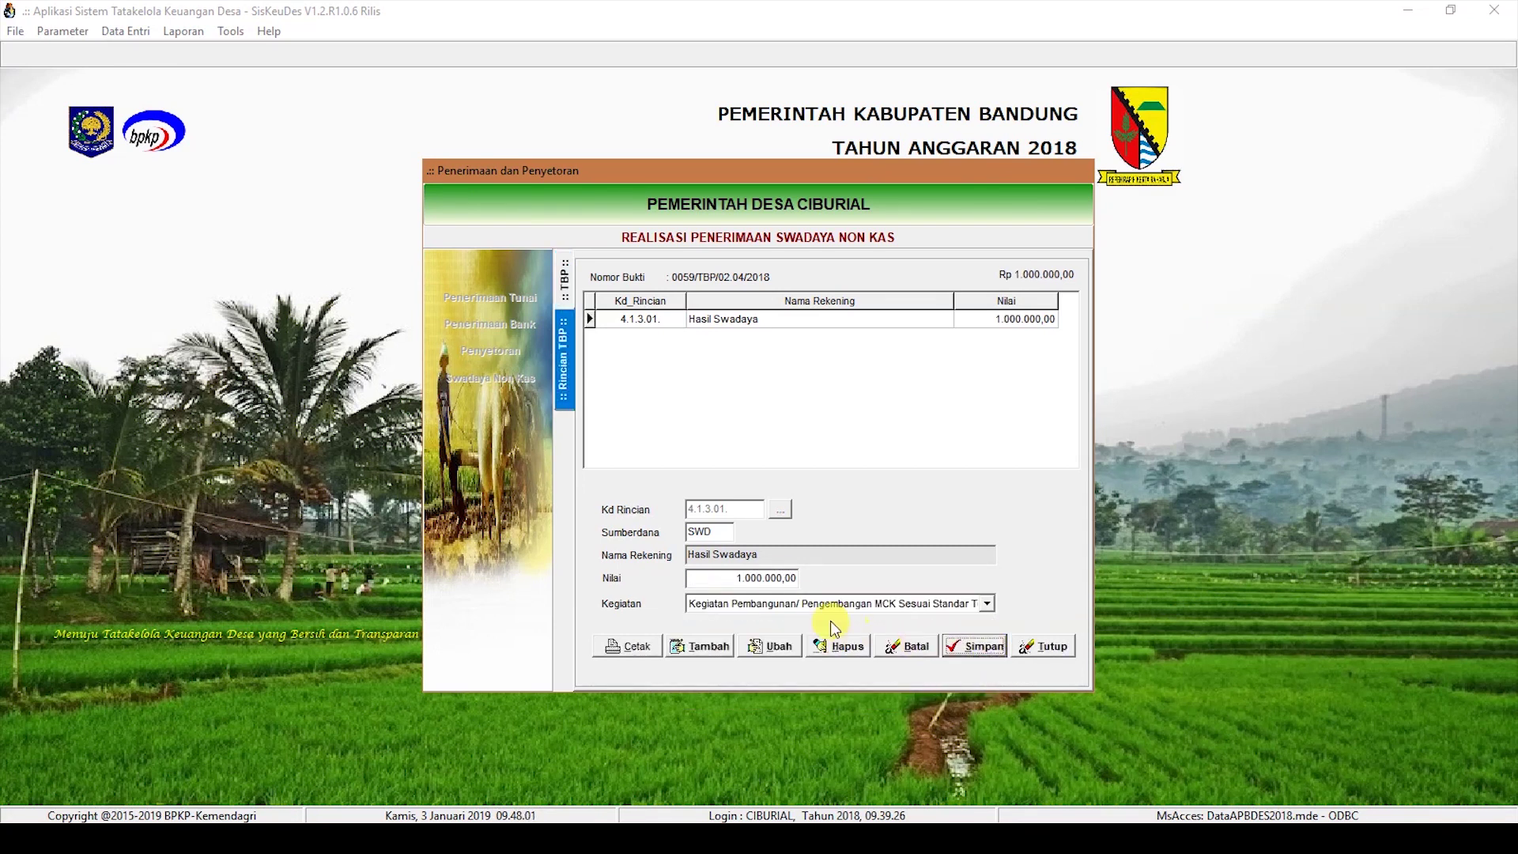
pyautogui.click(564, 282)
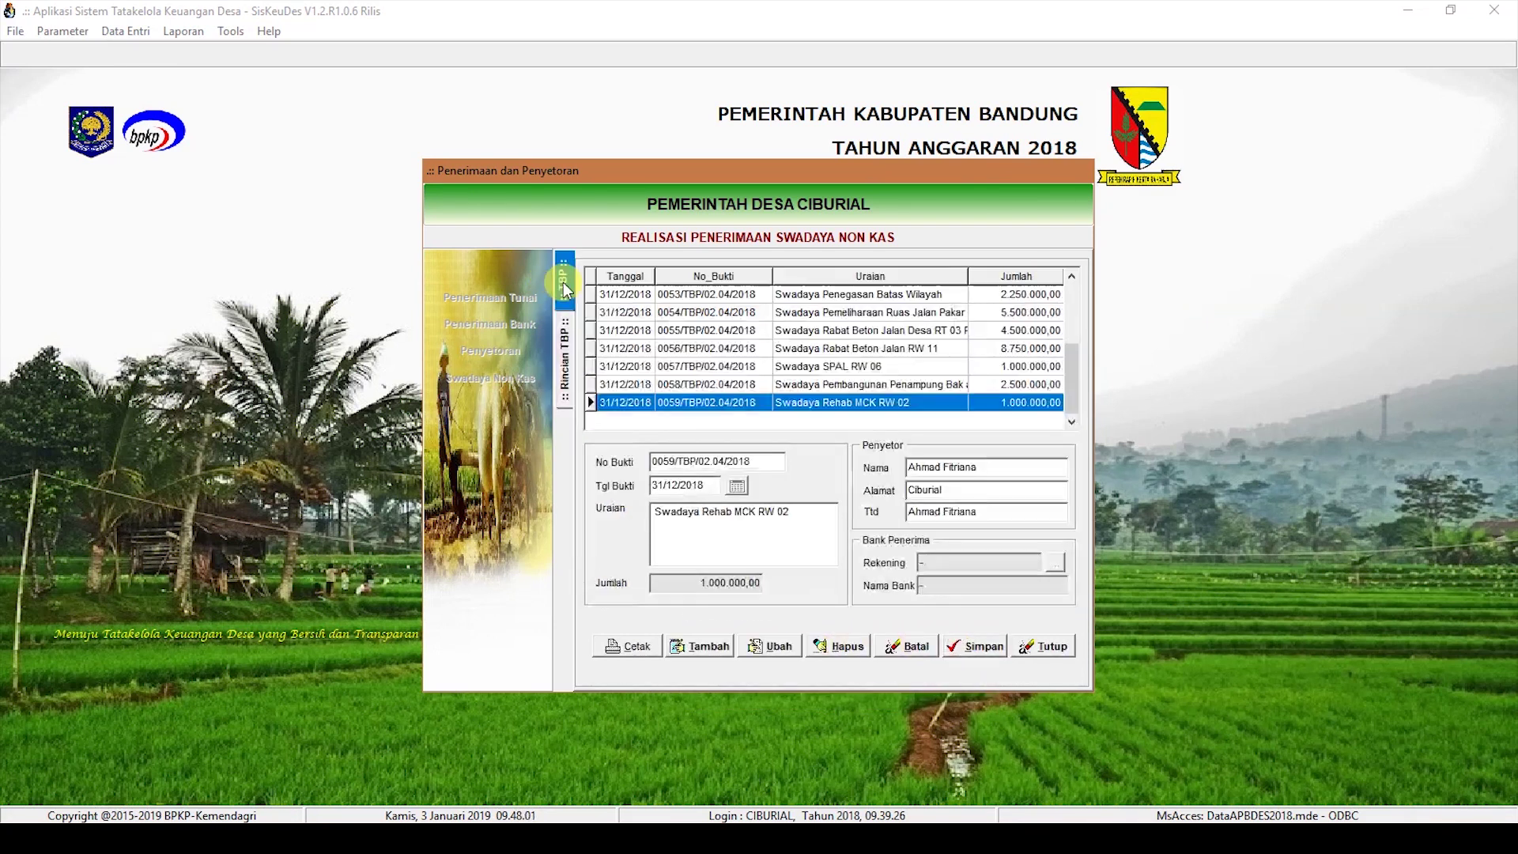
pyautogui.click(701, 646)
# Step: Enter receipt 0060 dated 31/12/2018, 'Swadaya Rehab MCK RW 04', with depositor details, and save it
pyautogui.click(684, 487)
pyautogui.write('31122018')
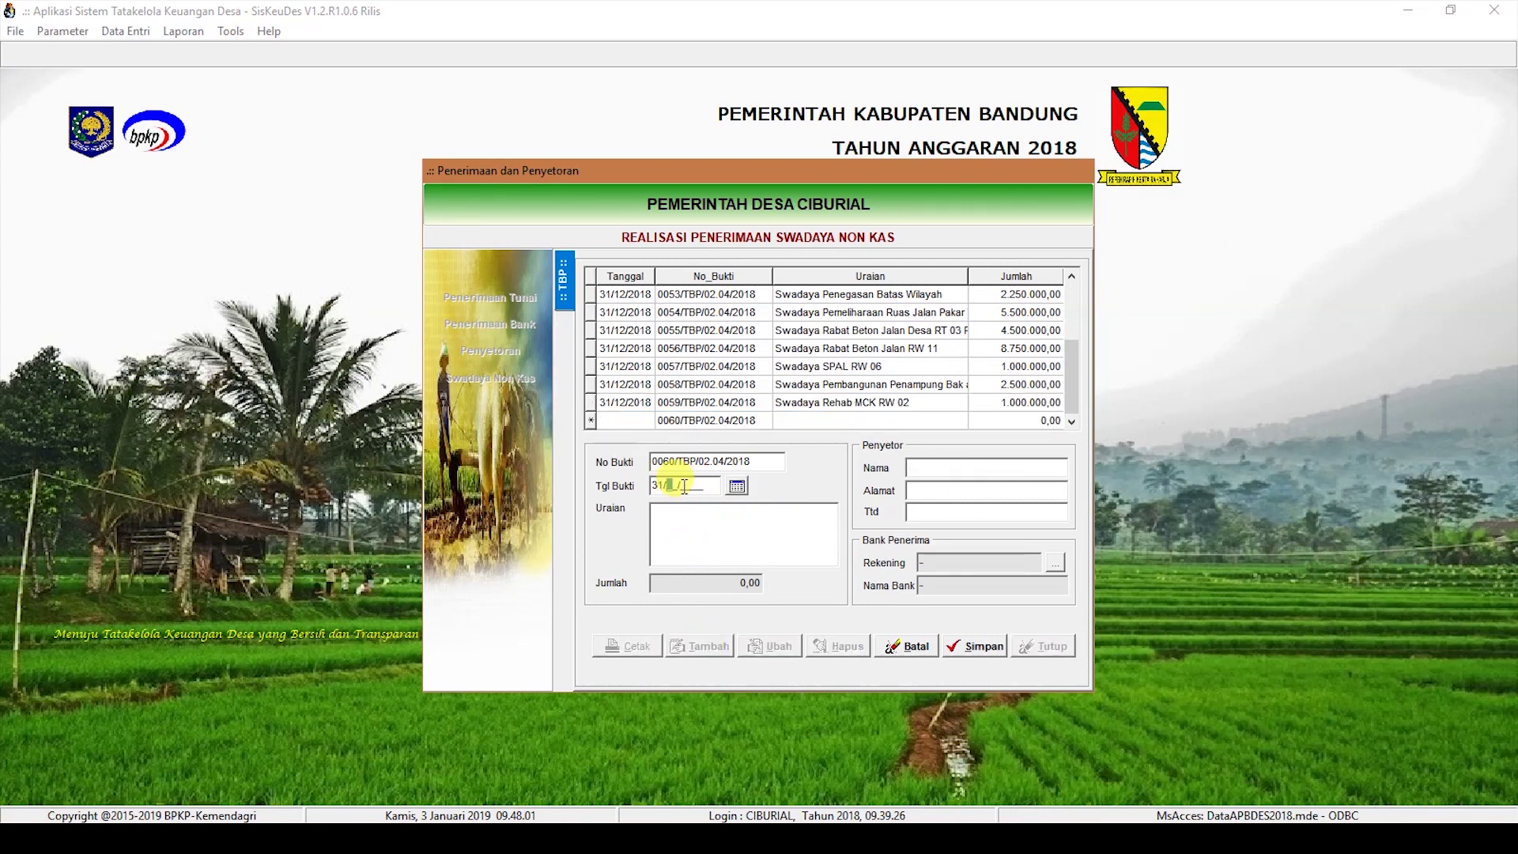
pyautogui.click(696, 543)
pyautogui.write('S')
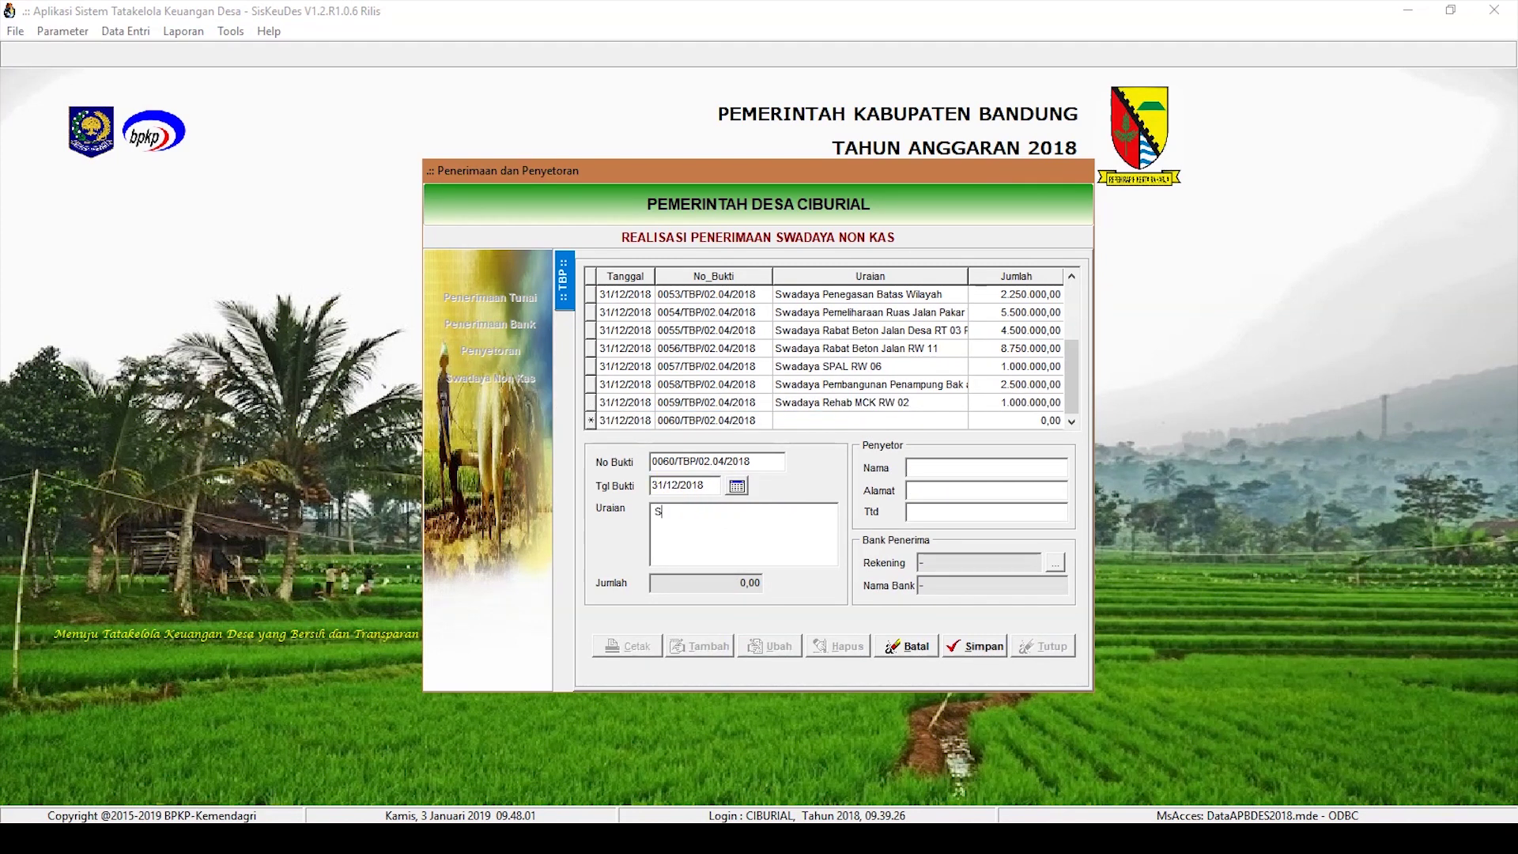
pyautogui.write('wadaya Rehab MCK RW 04')
pyautogui.press('Tab')
pyautogui.write('Ahma')
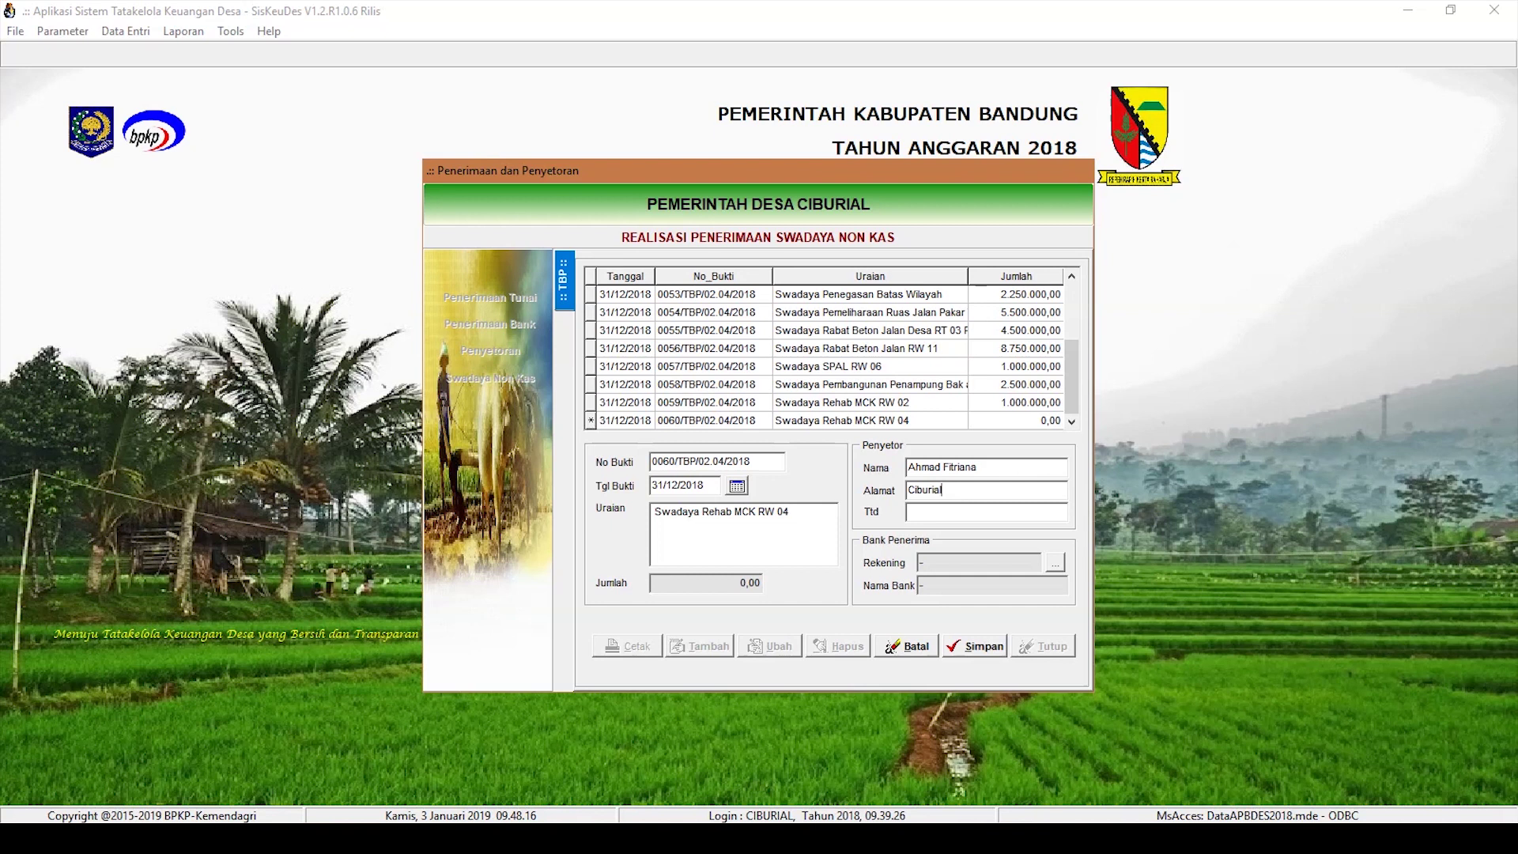
pyautogui.click(959, 644)
# Step: Add a 5.000.000 Hasil Swadaya (4.1.3.01) detail under the MCK activity to receipt 0060
pyautogui.doubleClick(885, 425)
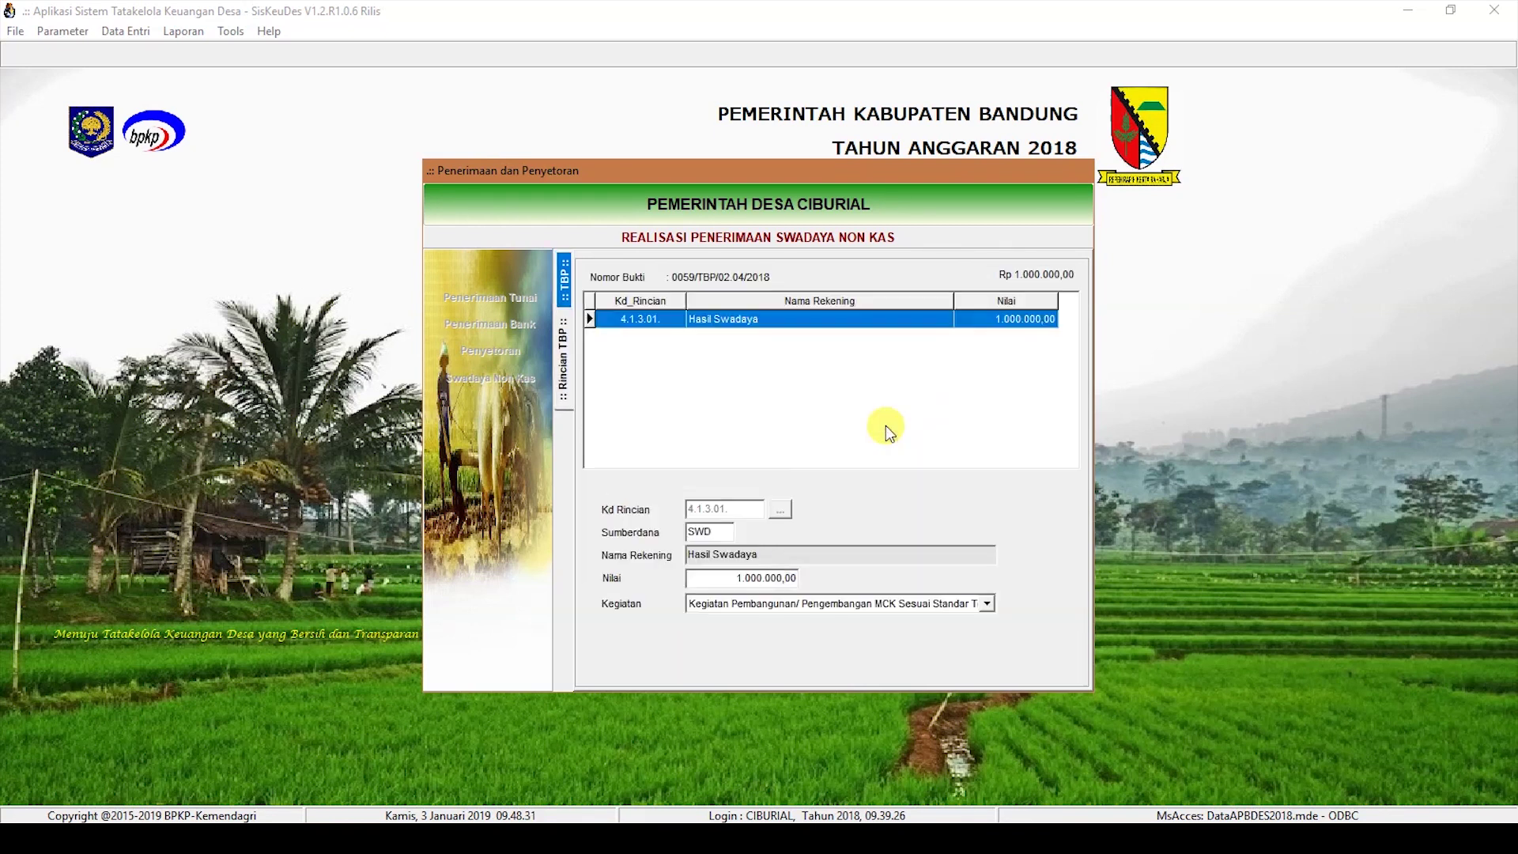
pyautogui.click(701, 645)
pyautogui.click(779, 510)
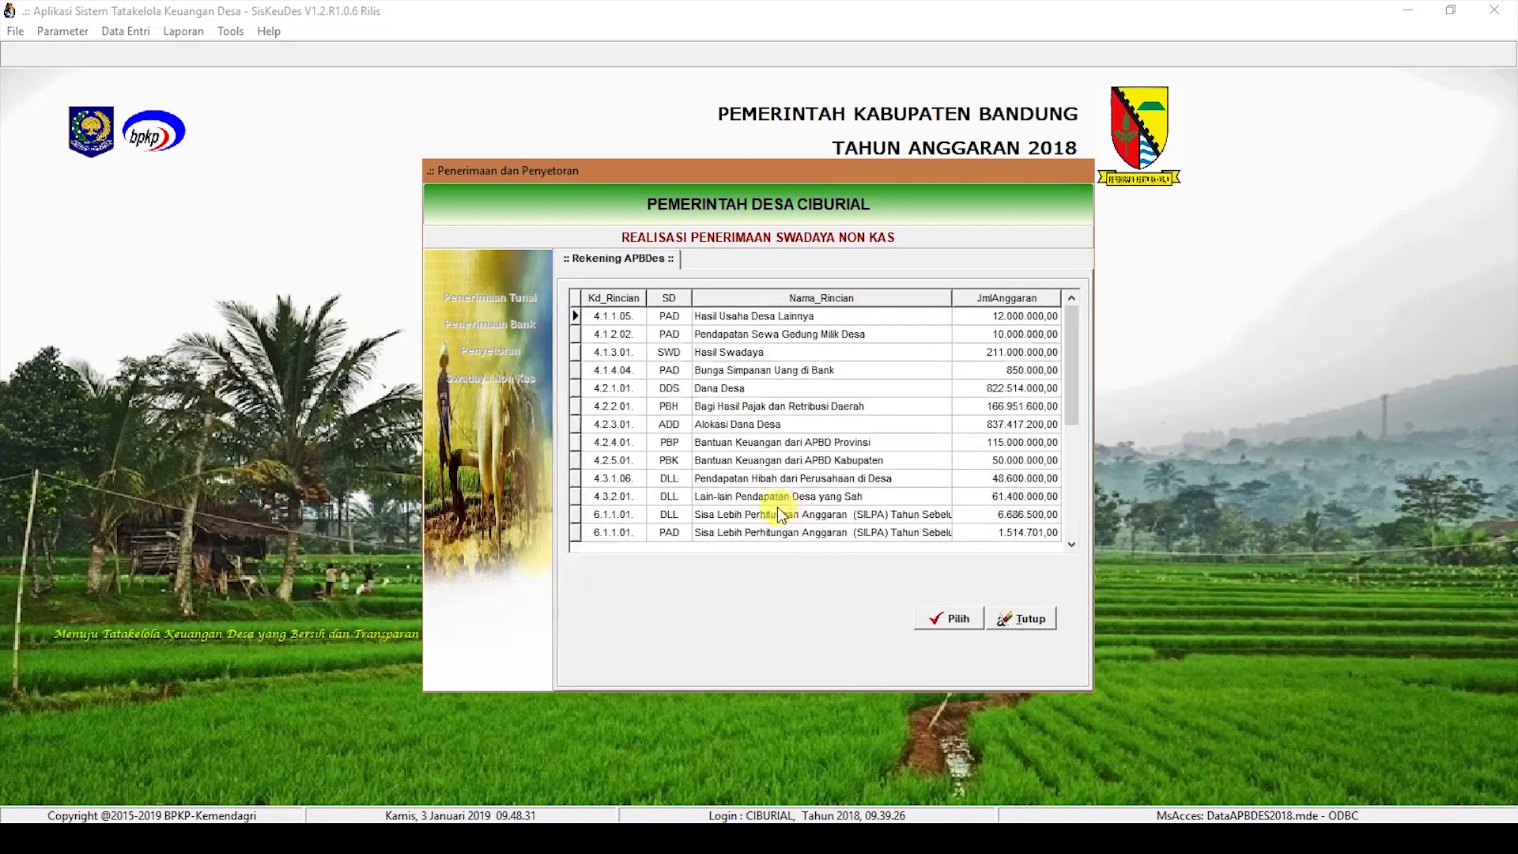
pyautogui.doubleClick(791, 353)
pyautogui.click(773, 577)
pyautogui.write('5.000.')
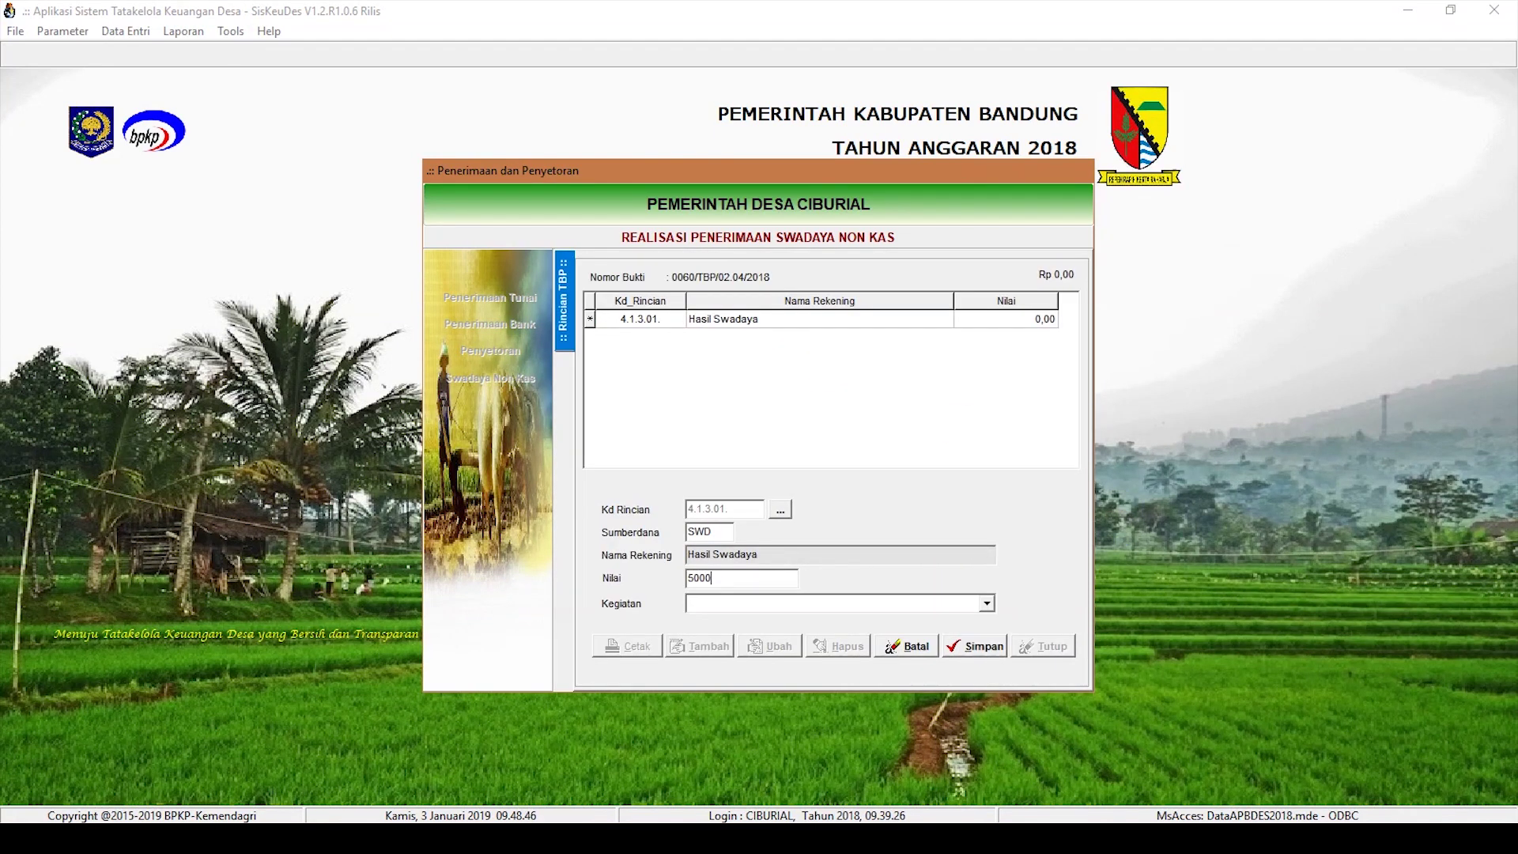
pyautogui.write('000')
pyautogui.click(987, 603)
pyautogui.click(924, 687)
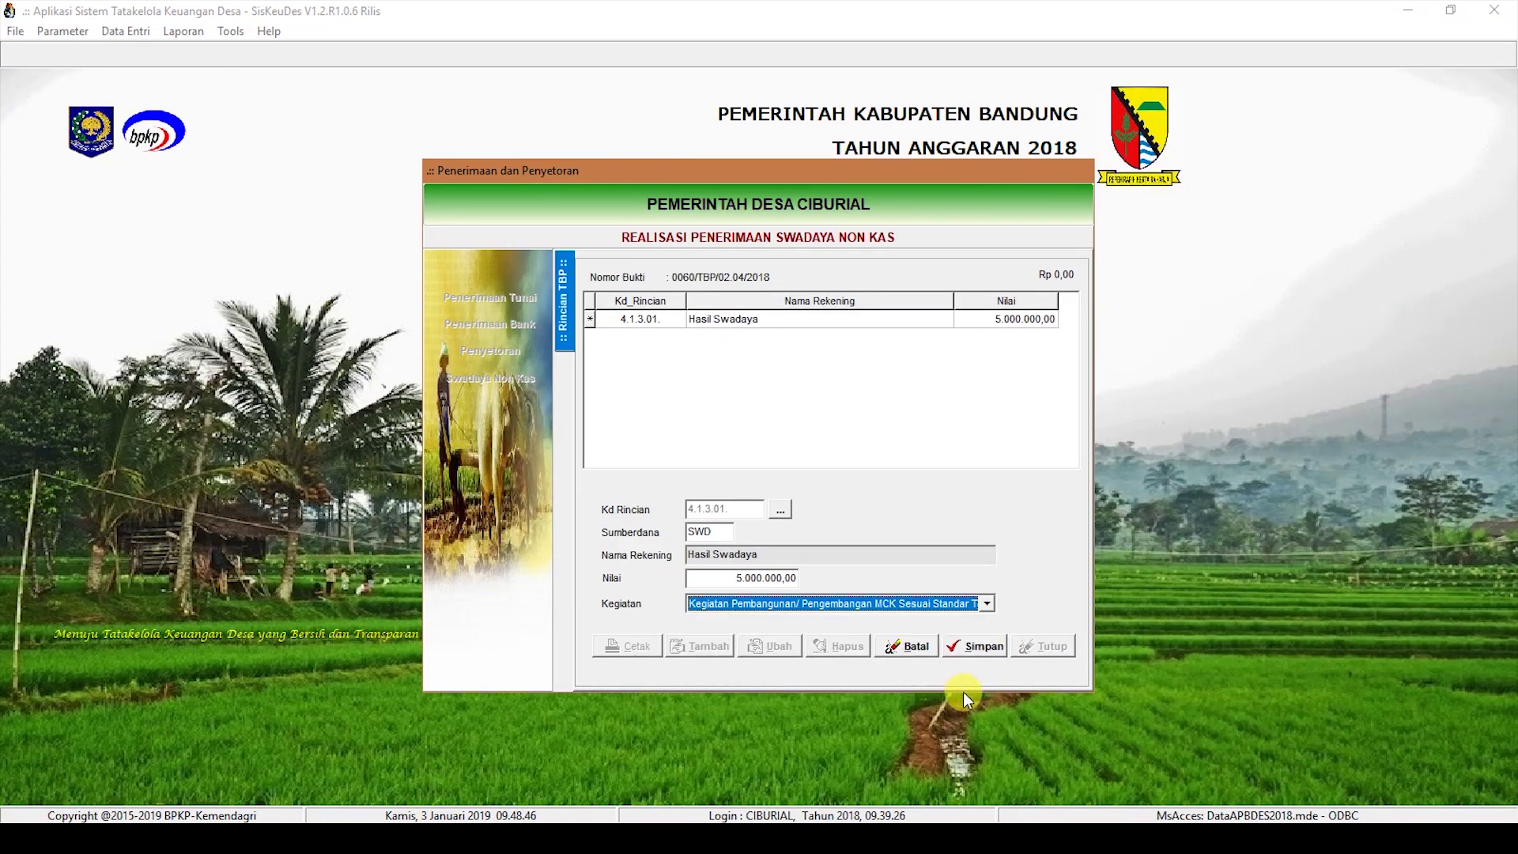
pyautogui.click(984, 646)
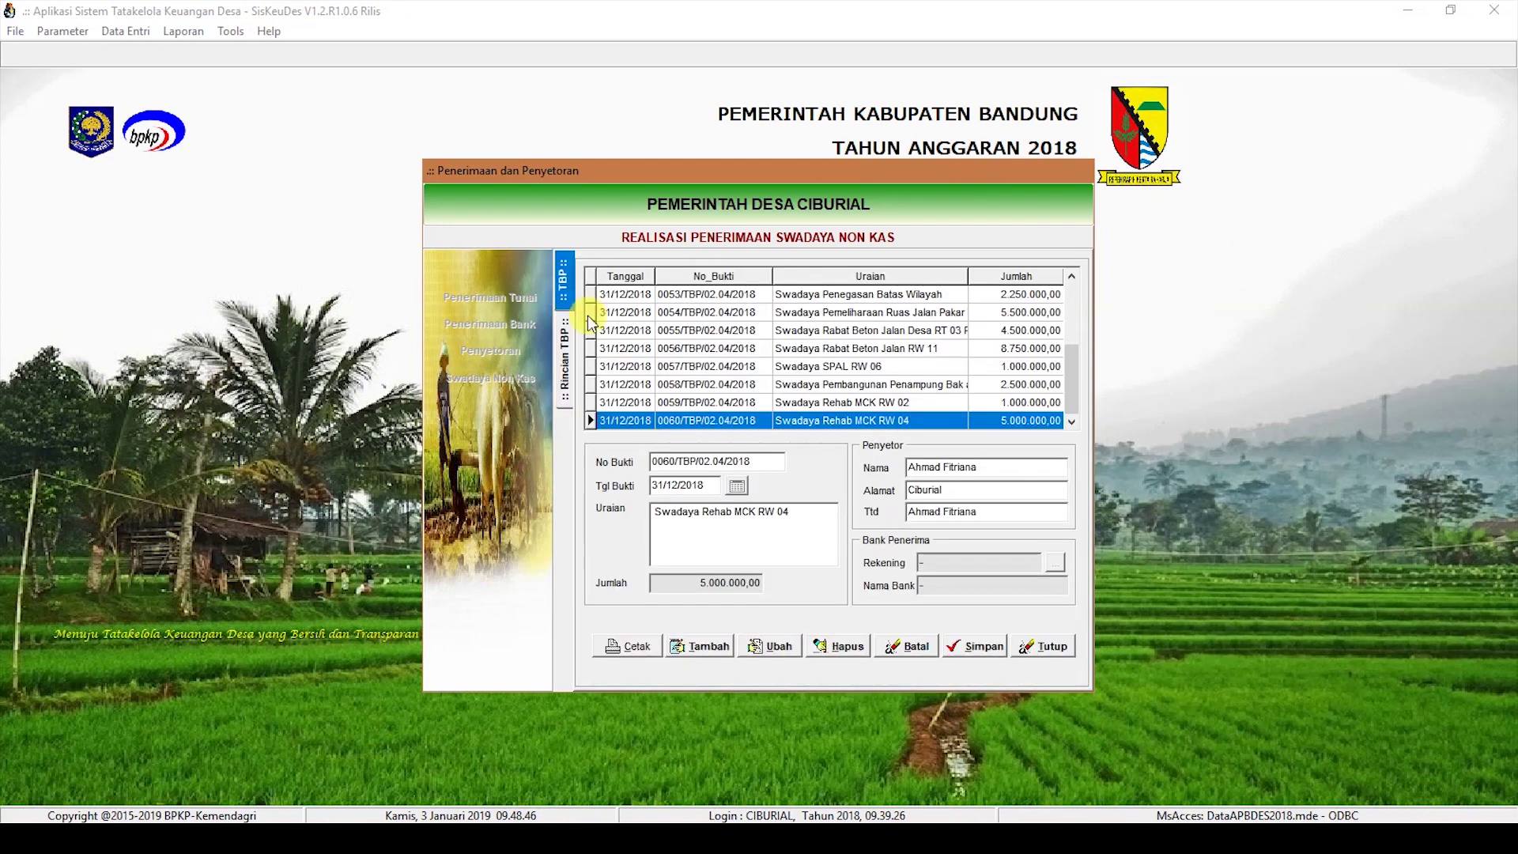
pyautogui.click(698, 647)
# Step: Enter receipt 0061 dated 31/12/2018, 'Swadaya Kegiatan Drainase RT 01/05', with depositor details, and save it
pyautogui.click(682, 487)
pyautogui.write('31/12/2018')
pyautogui.click(694, 536)
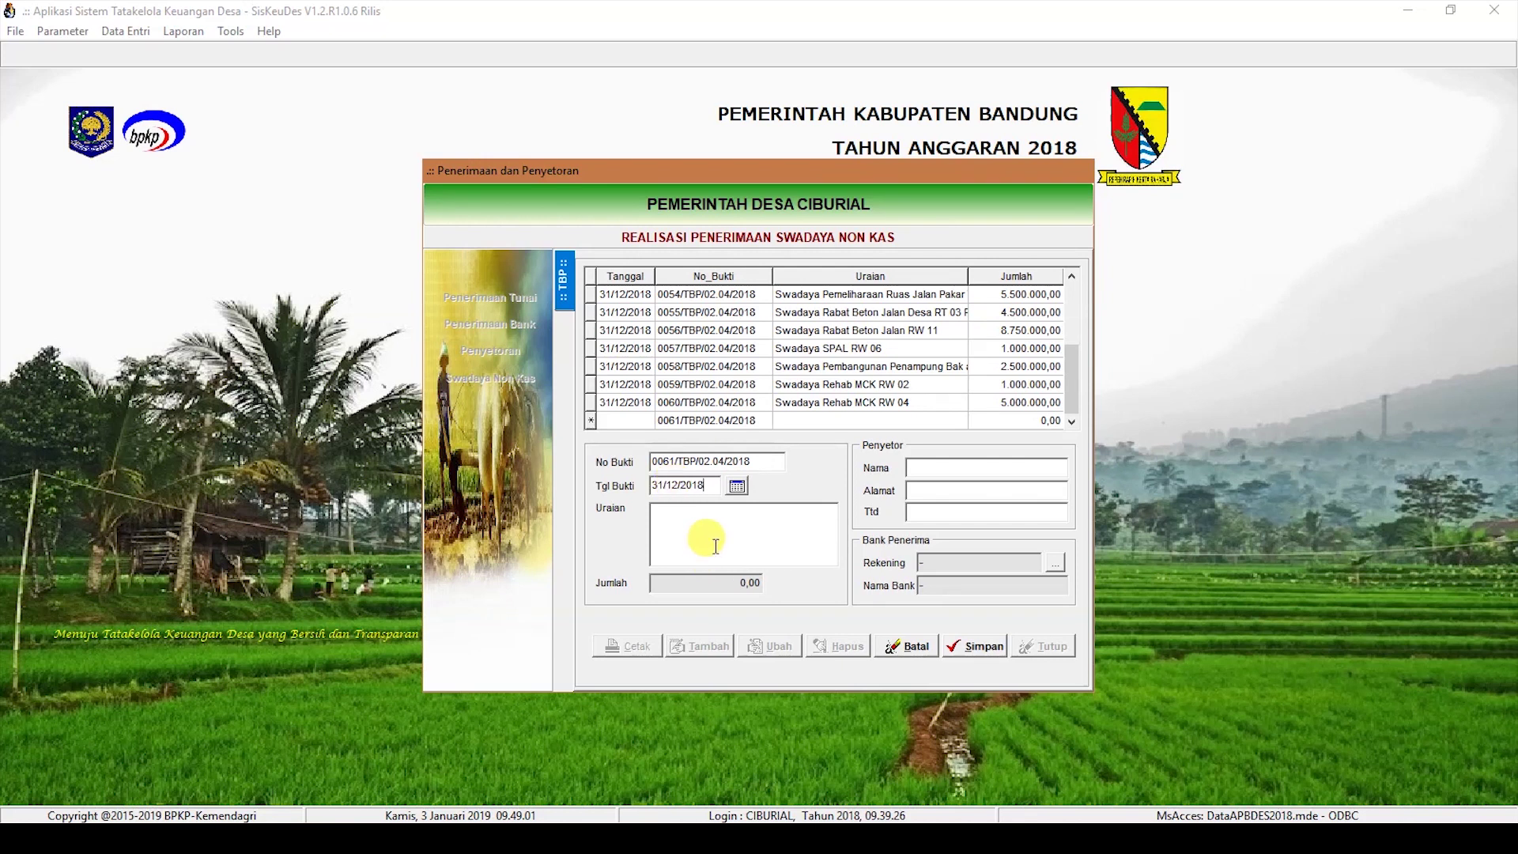
pyautogui.write('Swadaya')
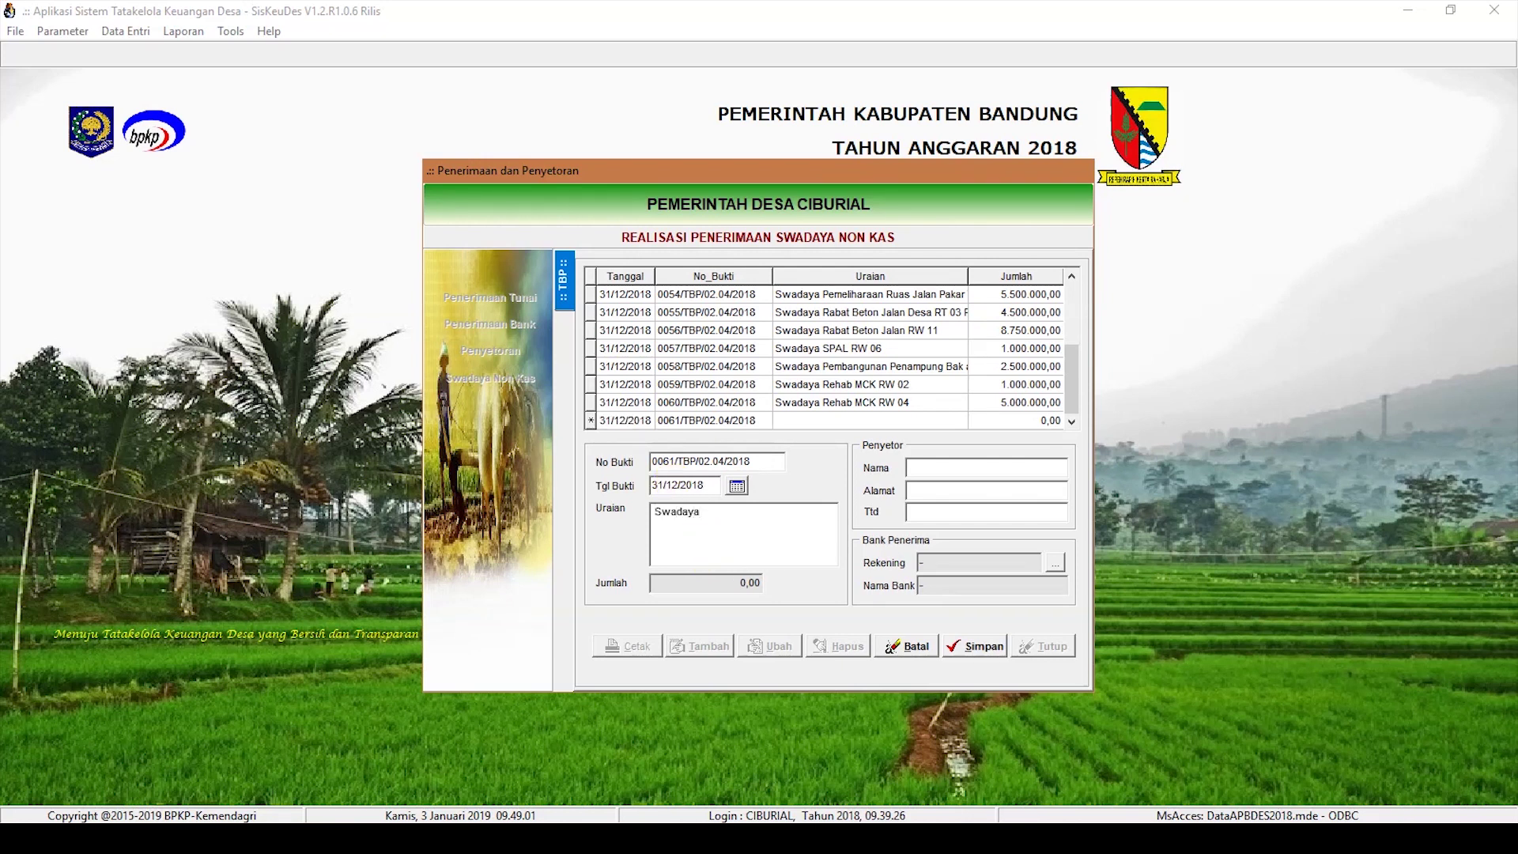
pyautogui.write(' Kegiatan Drainase RT 01/05')
pyautogui.press('Tab')
pyautogui.press('Tab')
pyautogui.press('Tab')
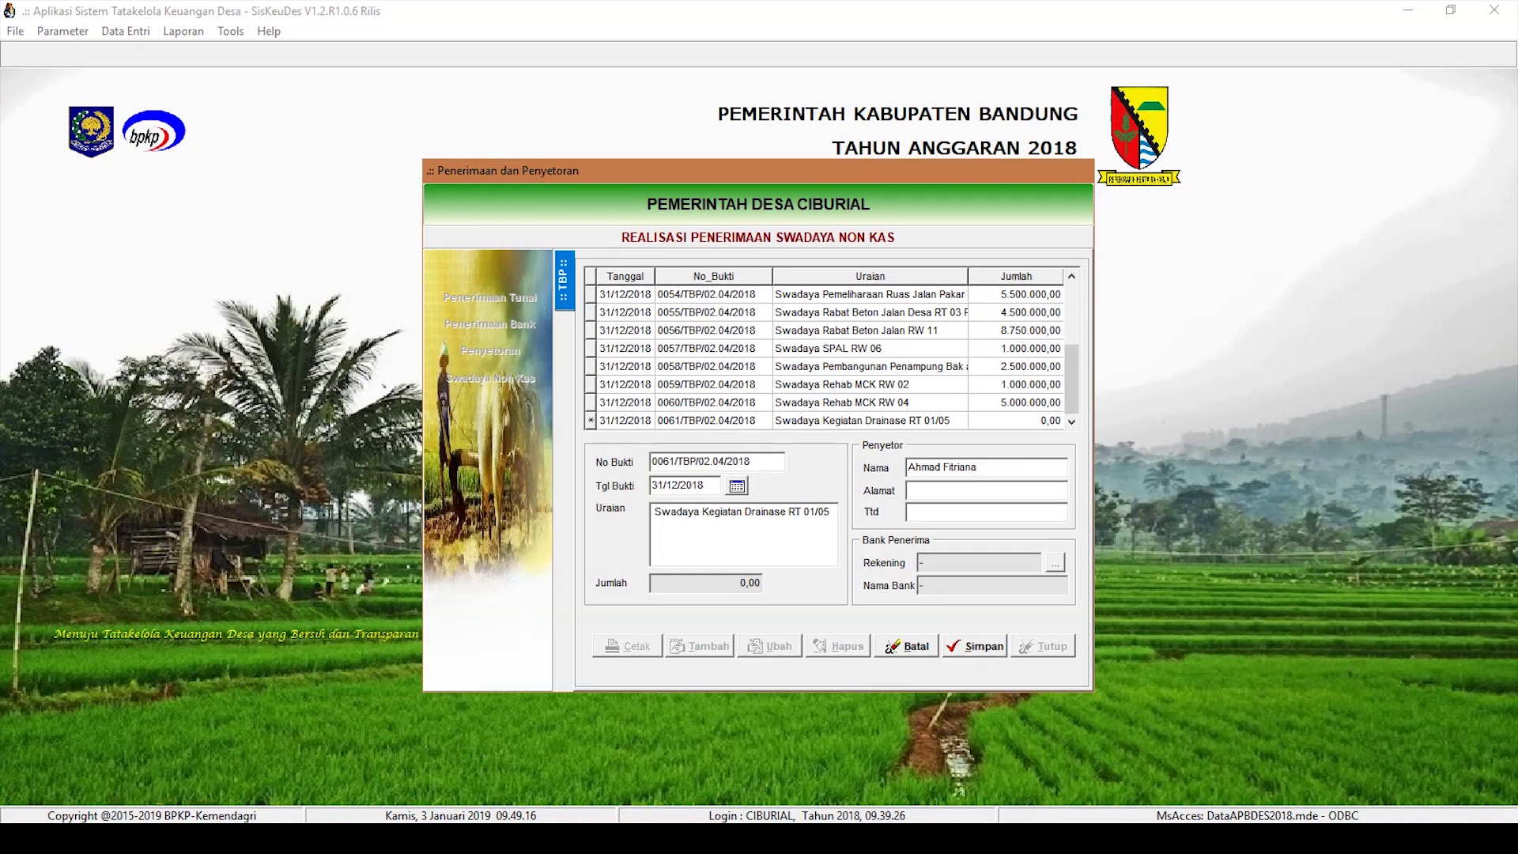
pyautogui.press('Tab')
pyautogui.press('Return')
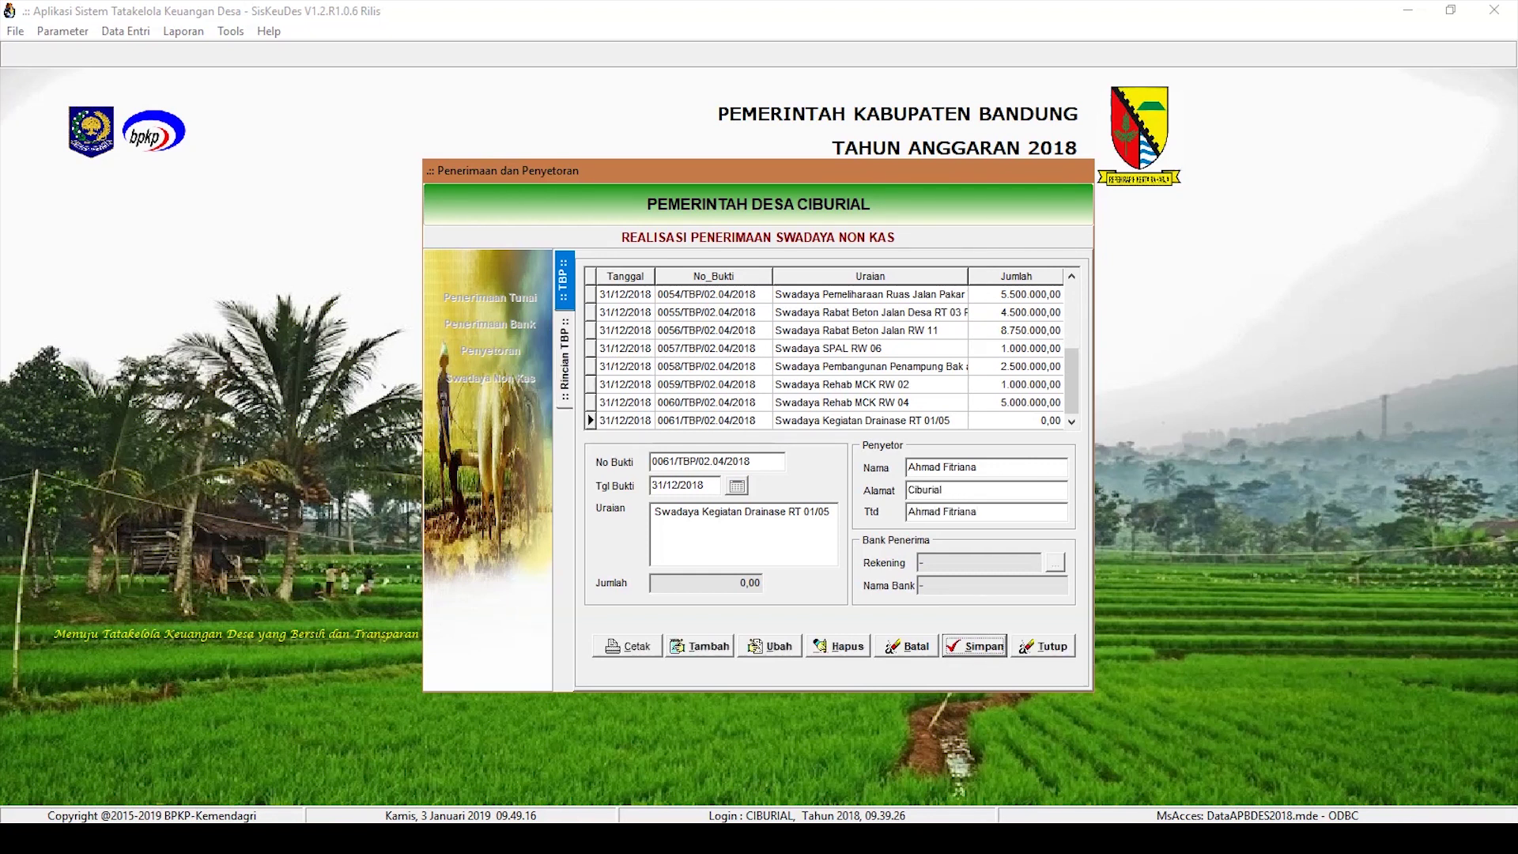
# Step: Add a 5.000.000,00 Hasil Swadaya detail under Kegiatan Pembangunan Drainase, then return to the receipts
pyautogui.doubleClick(866, 421)
pyautogui.click(695, 646)
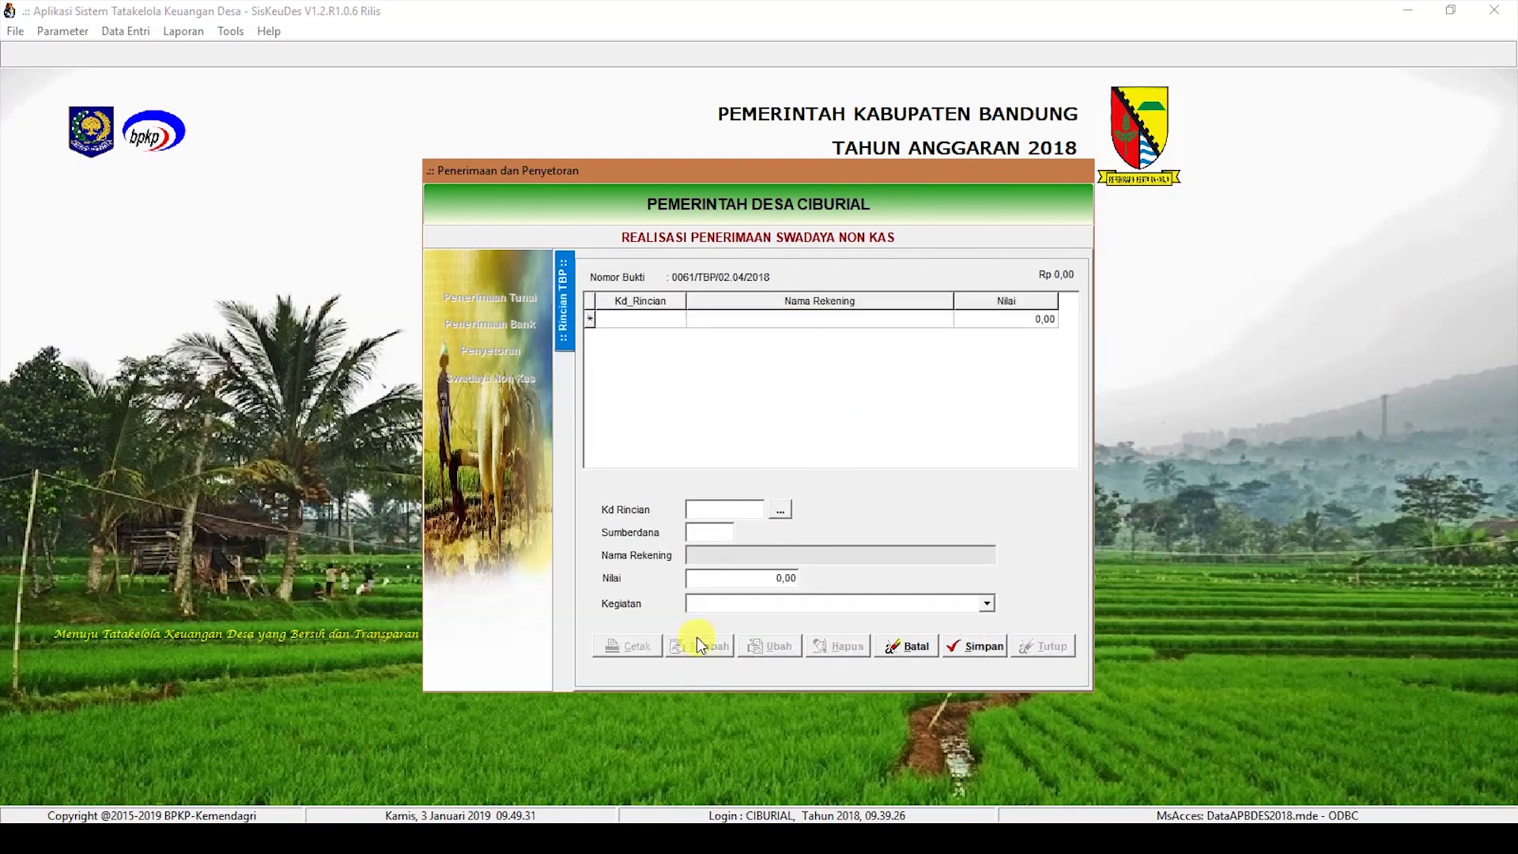
pyautogui.click(780, 510)
pyautogui.doubleClick(763, 353)
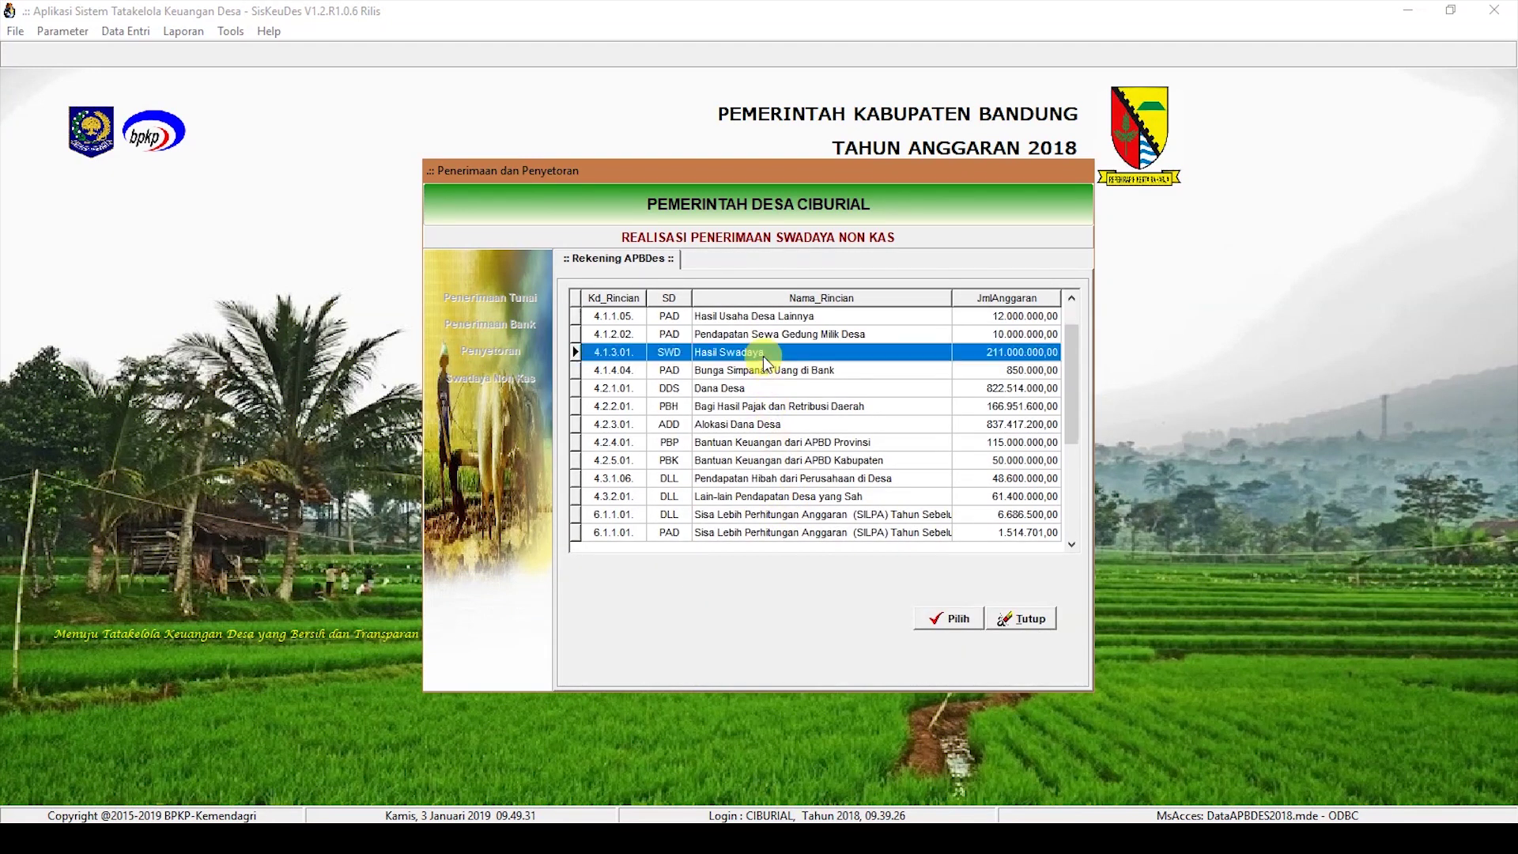
pyautogui.write('500')
pyautogui.click(987, 604)
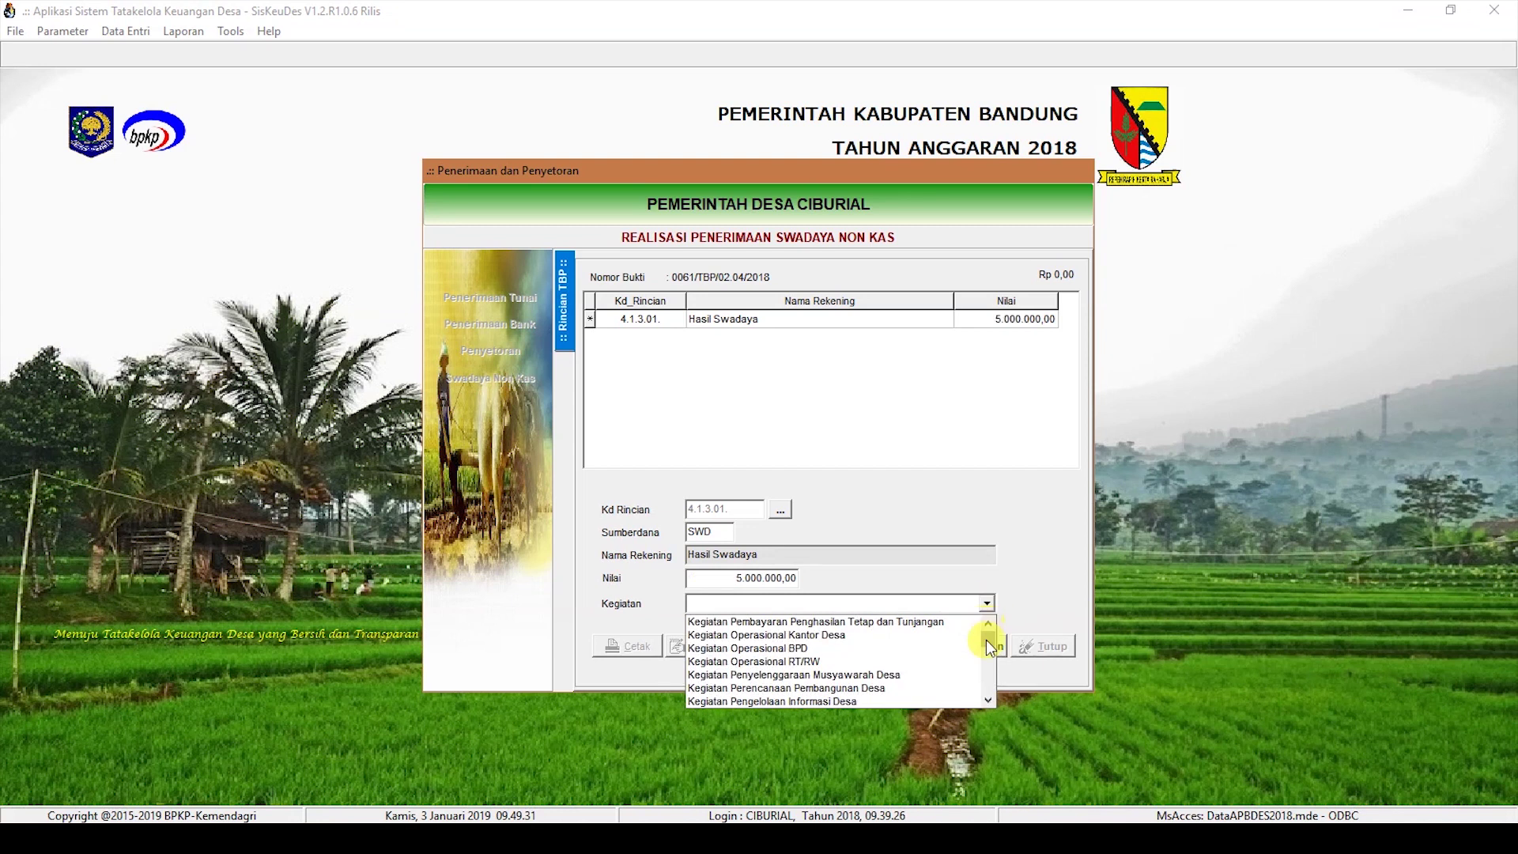
pyautogui.click(823, 698)
pyautogui.click(974, 646)
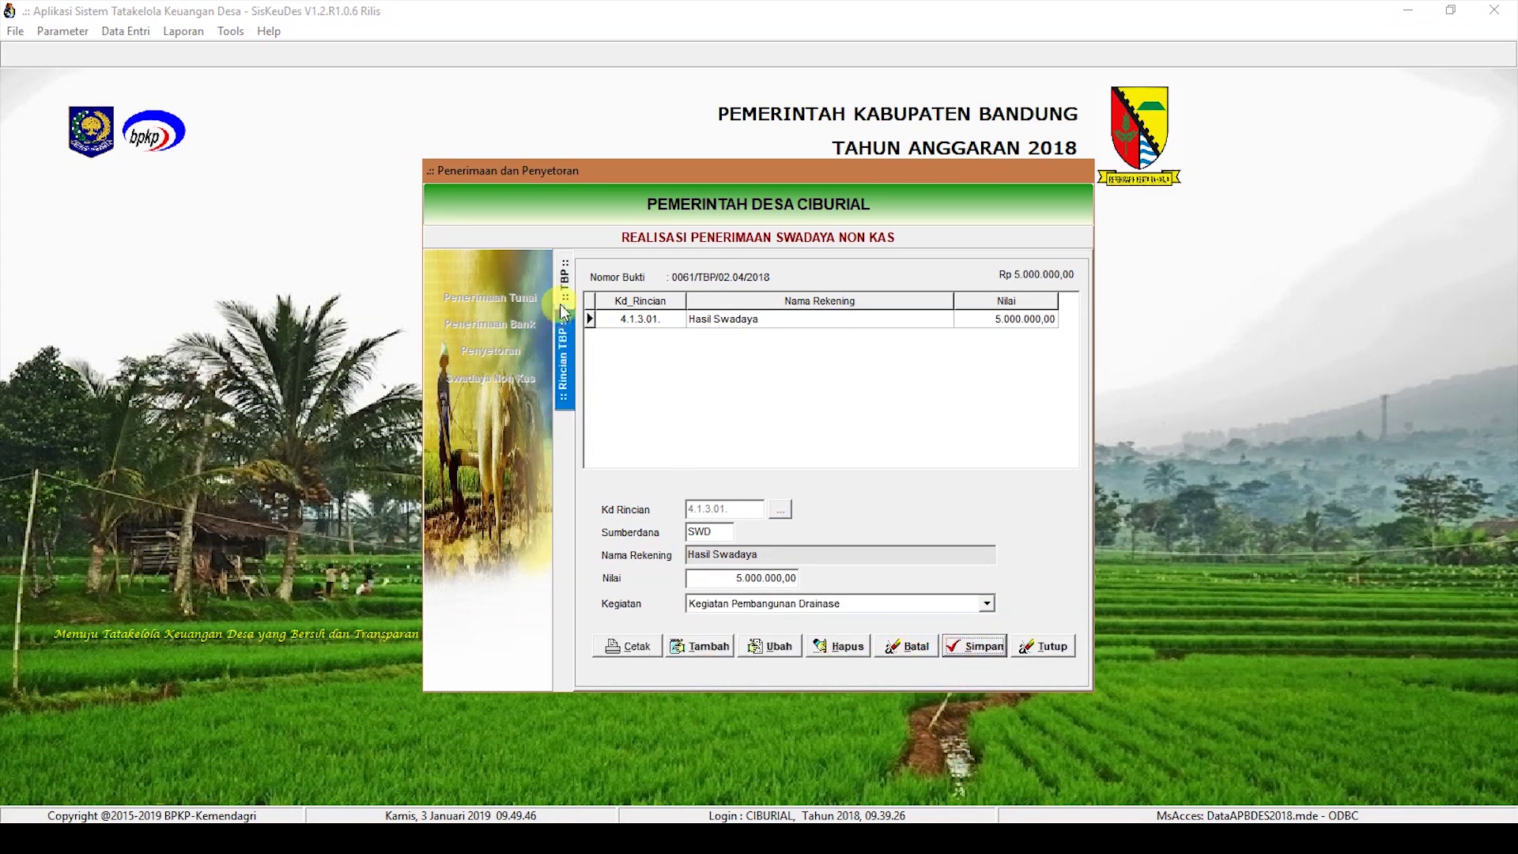
pyautogui.click(564, 280)
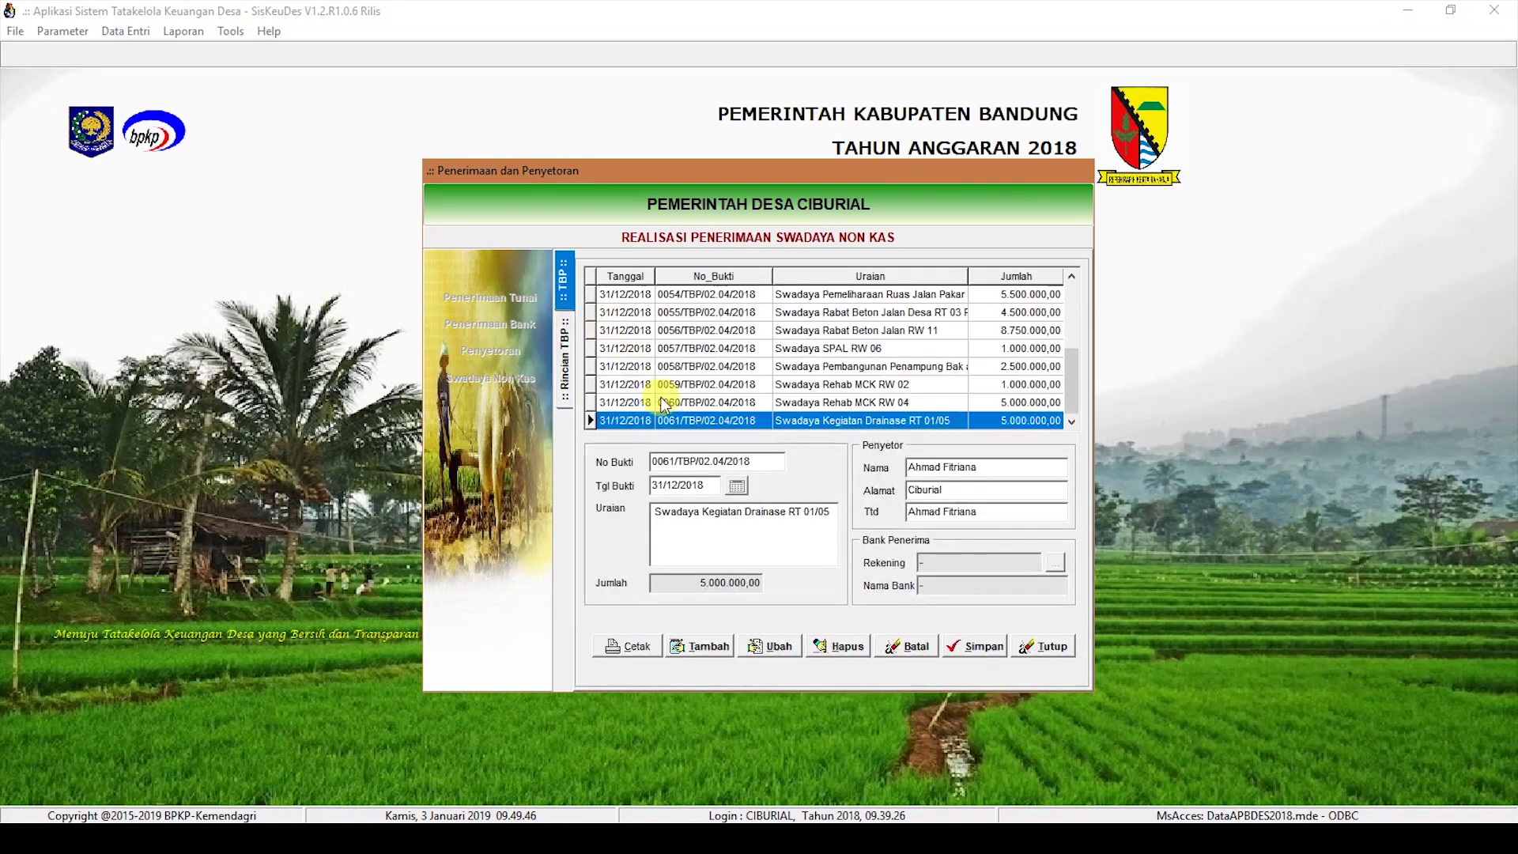
# Step: Create receipt 0062 dated 31/12/2018, 'Swadaya Kegiatan Drainase RT 01/02', with depositor and signer names, and save it
pyautogui.click(681, 642)
pyautogui.write('31122018')
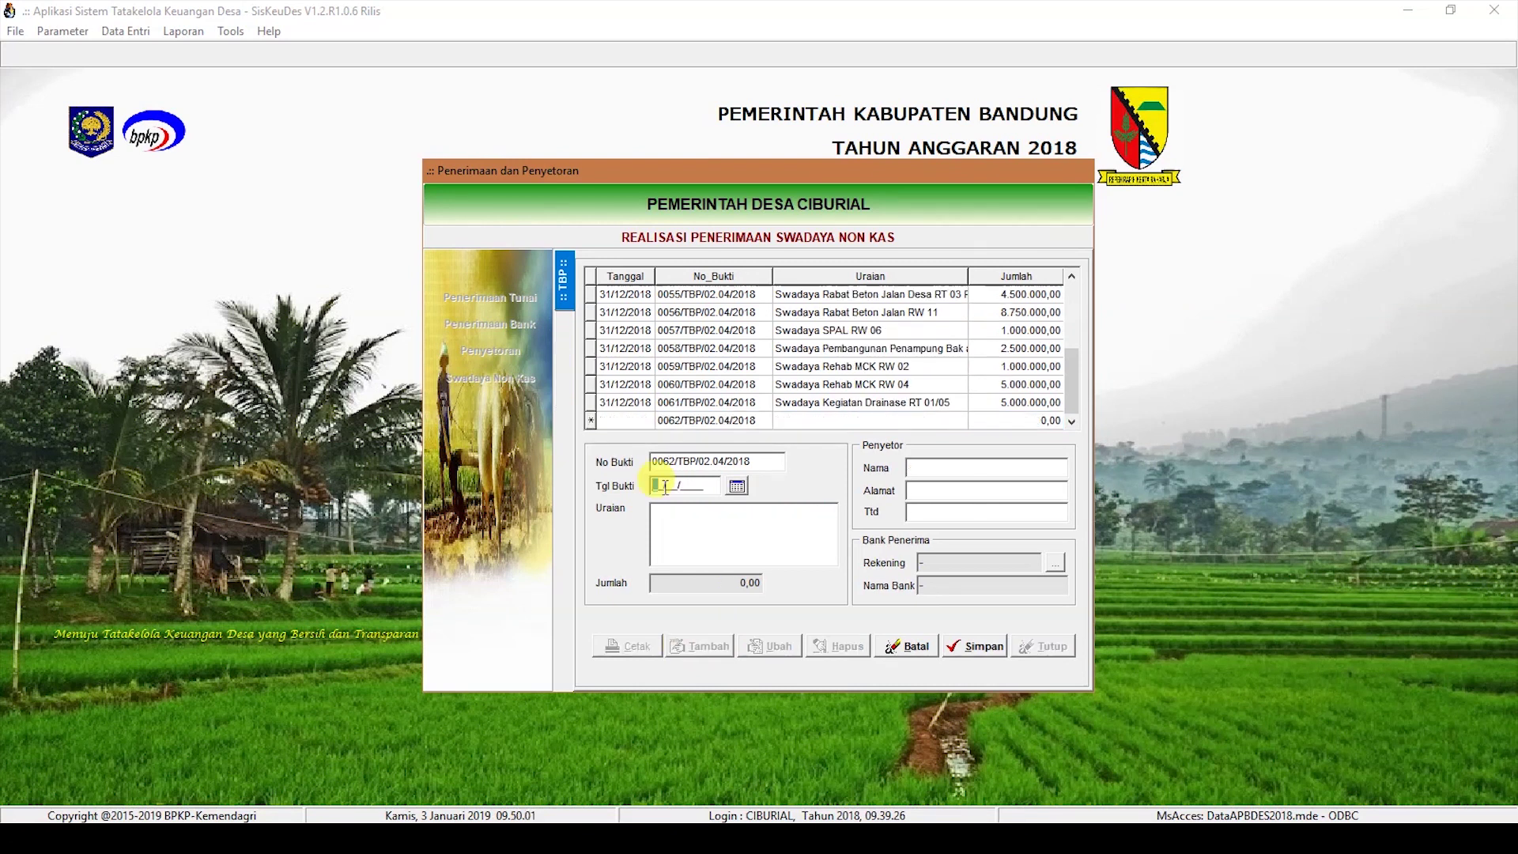
pyautogui.click(677, 524)
pyautogui.write('Swadaya Kegiatan Drainase')
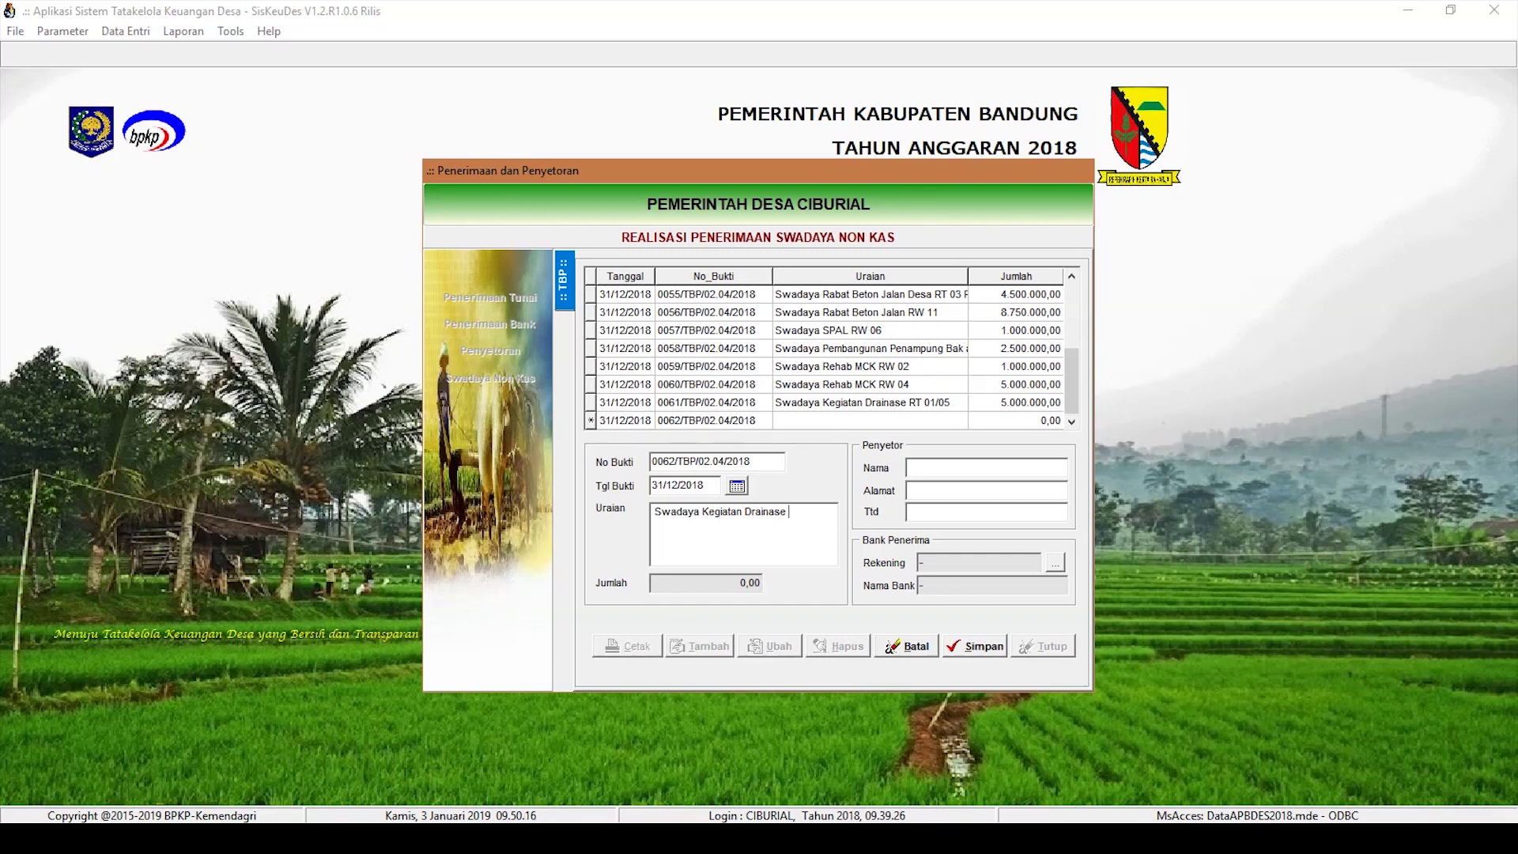
pyautogui.write('eRT 01/02')
pyautogui.press('Tab')
pyautogui.press('Tab')
pyautogui.press('Tab')
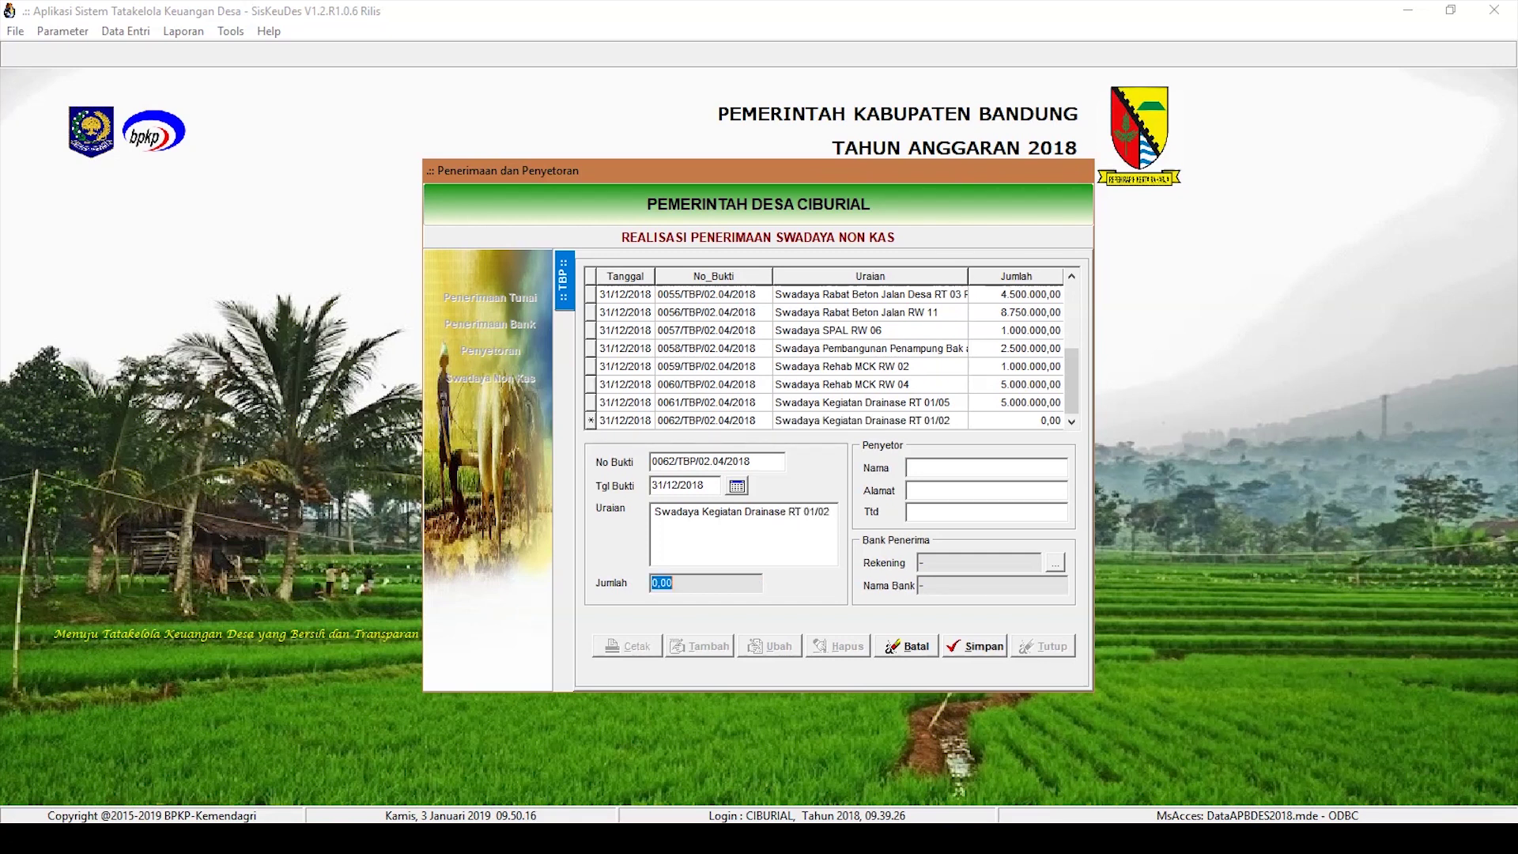
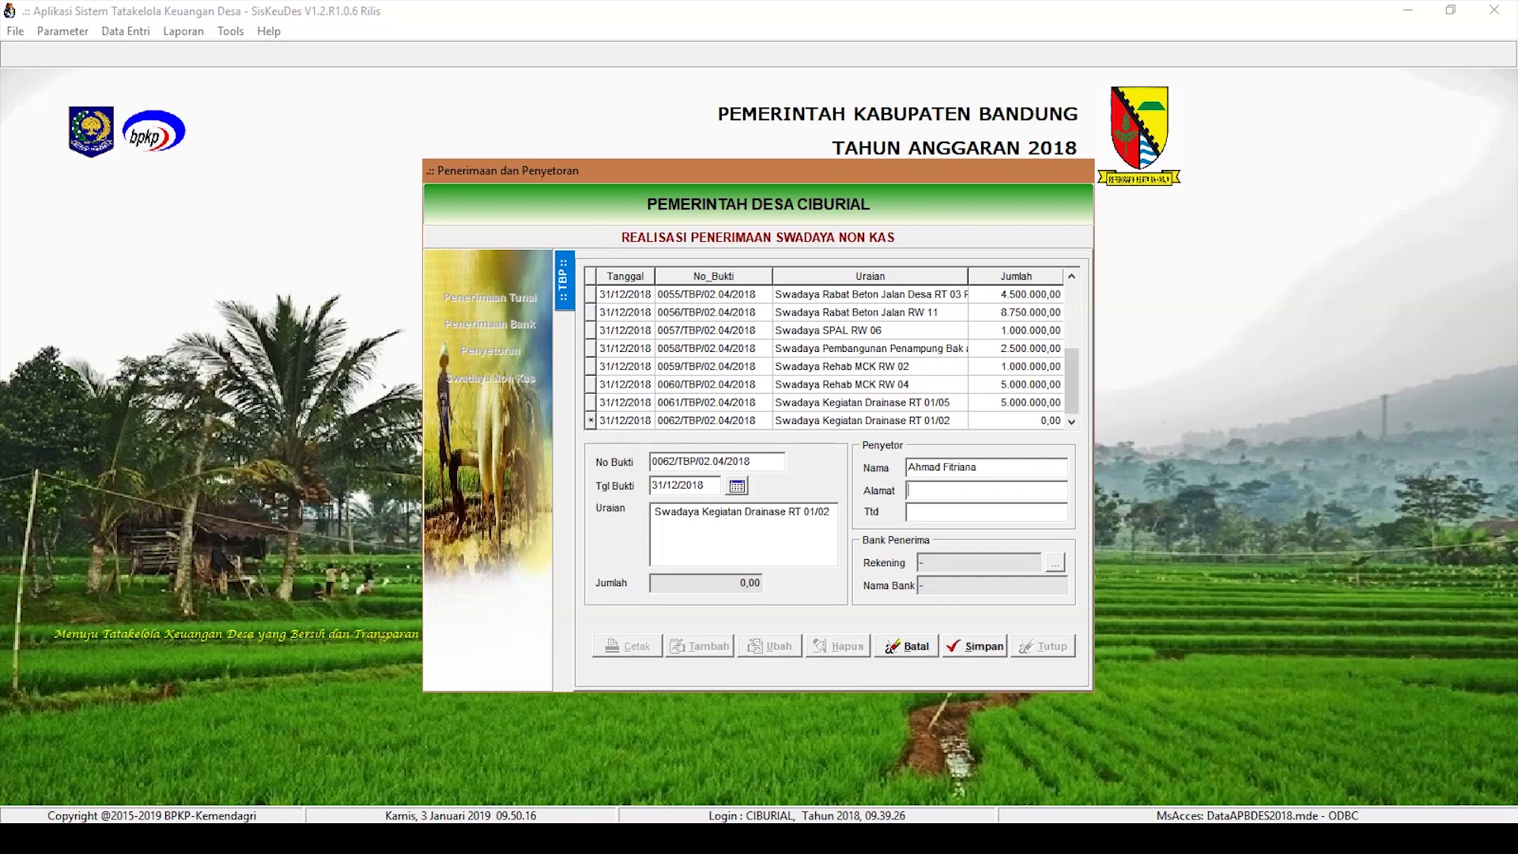
pyautogui.press('Tab')
pyautogui.press('Tab')
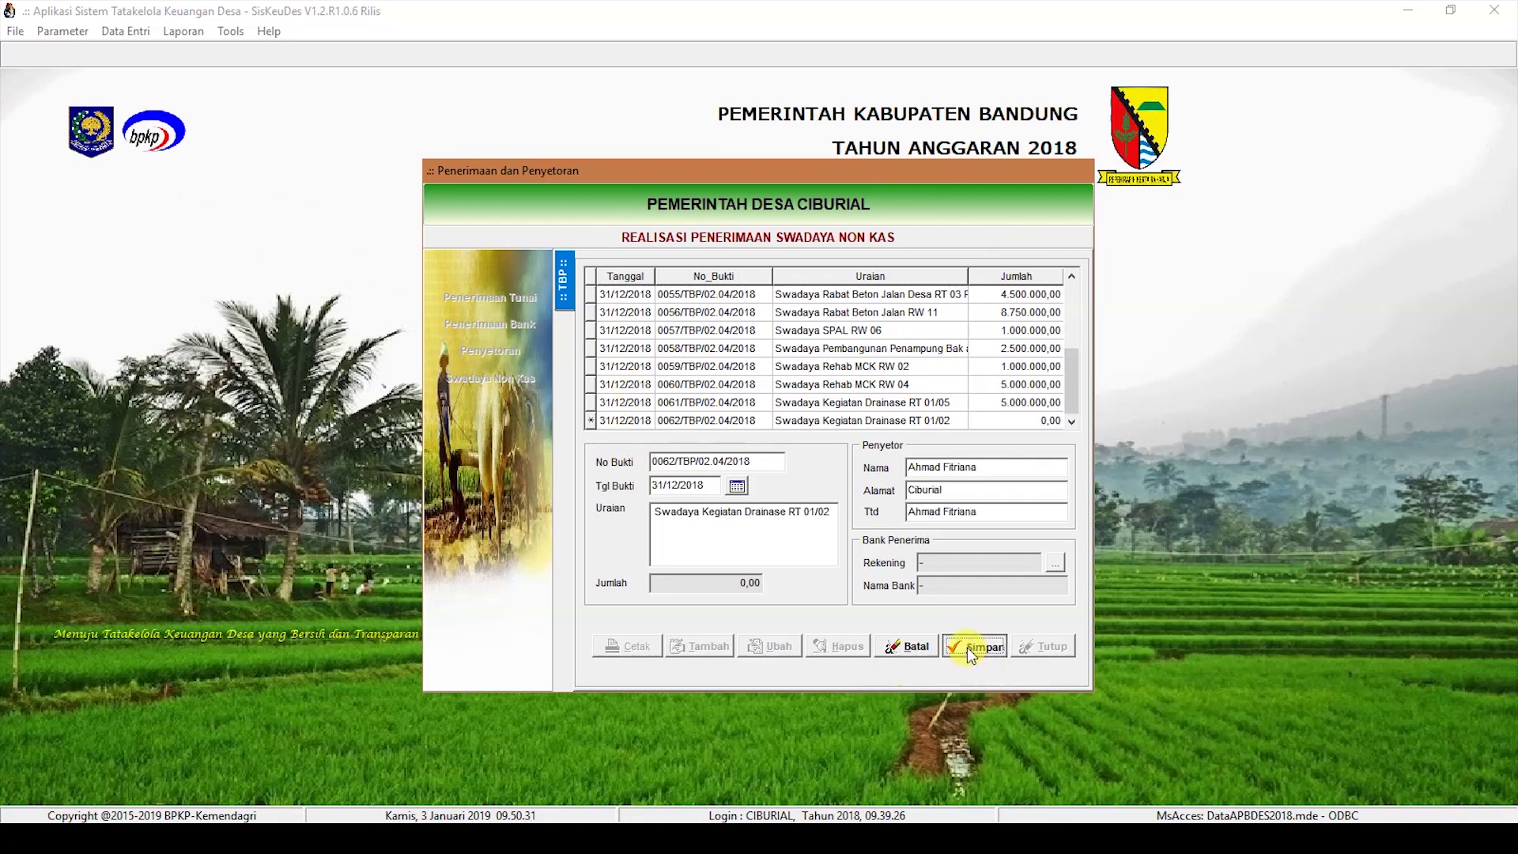
pyautogui.click(971, 649)
# Step: Add a 5.000.000 Hasil Swadaya (4.1.3.01) detail under Kegiatan Pembangunan Drainase to receipt 0062
pyautogui.doubleClick(873, 423)
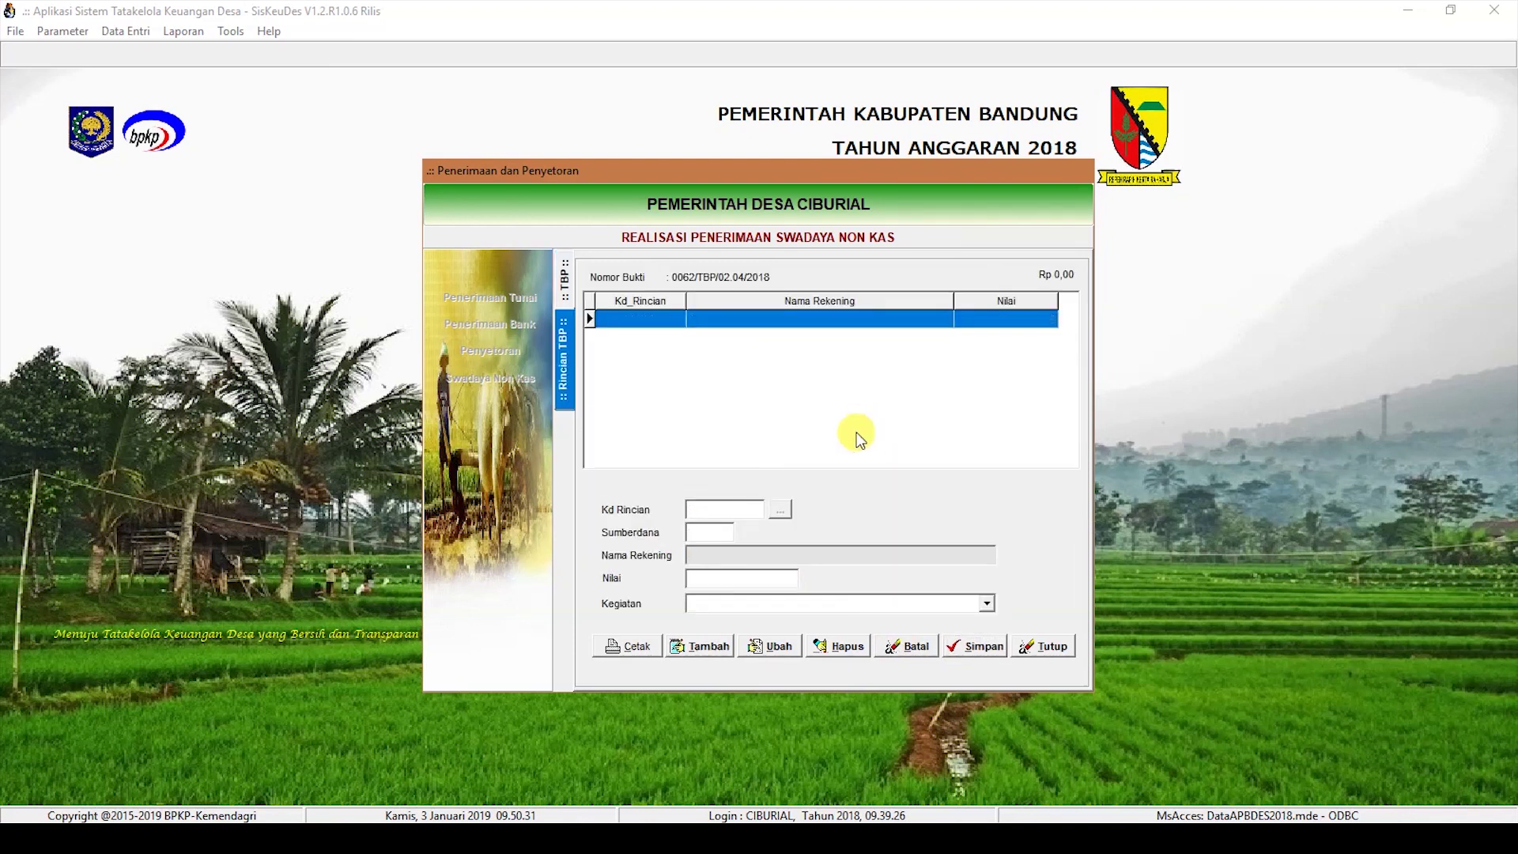
pyautogui.click(681, 645)
pyautogui.click(780, 510)
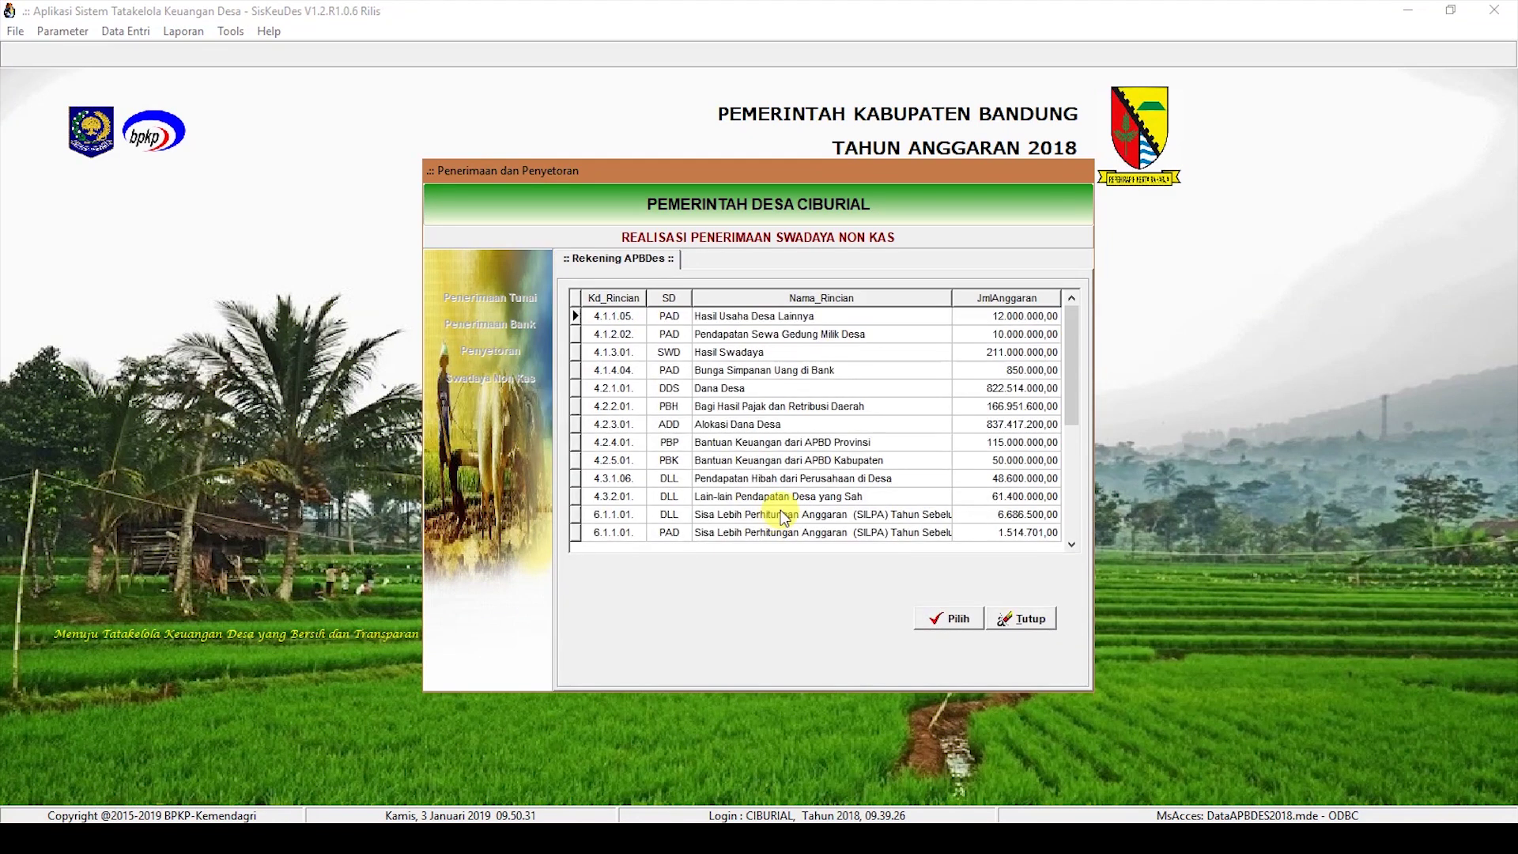
pyautogui.doubleClick(786, 352)
pyautogui.write('5.000.000')
pyautogui.click(987, 603)
pyautogui.click(838, 701)
pyautogui.click(976, 653)
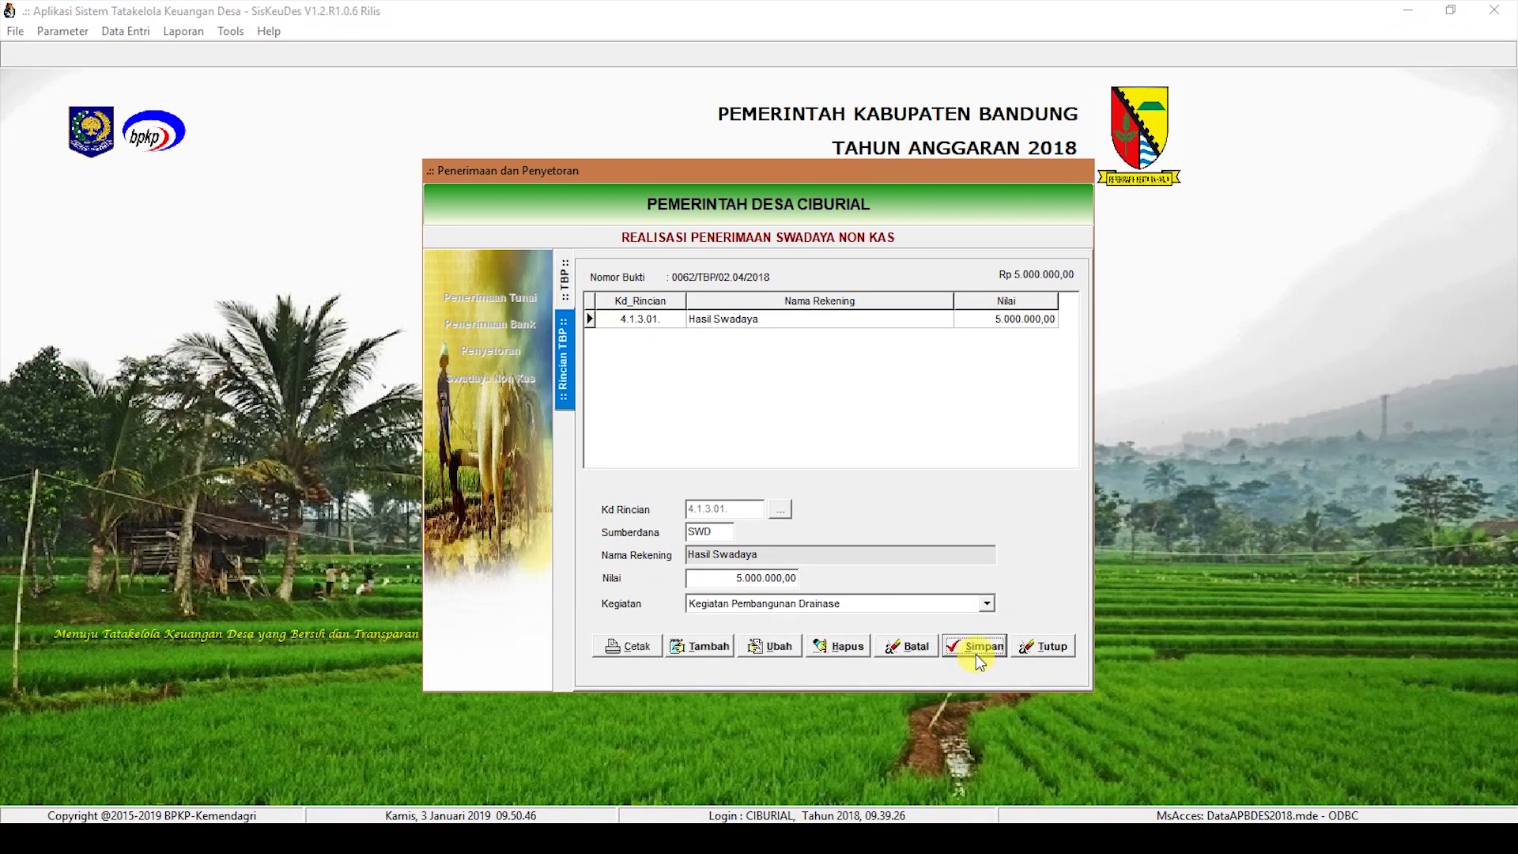
pyautogui.click(701, 647)
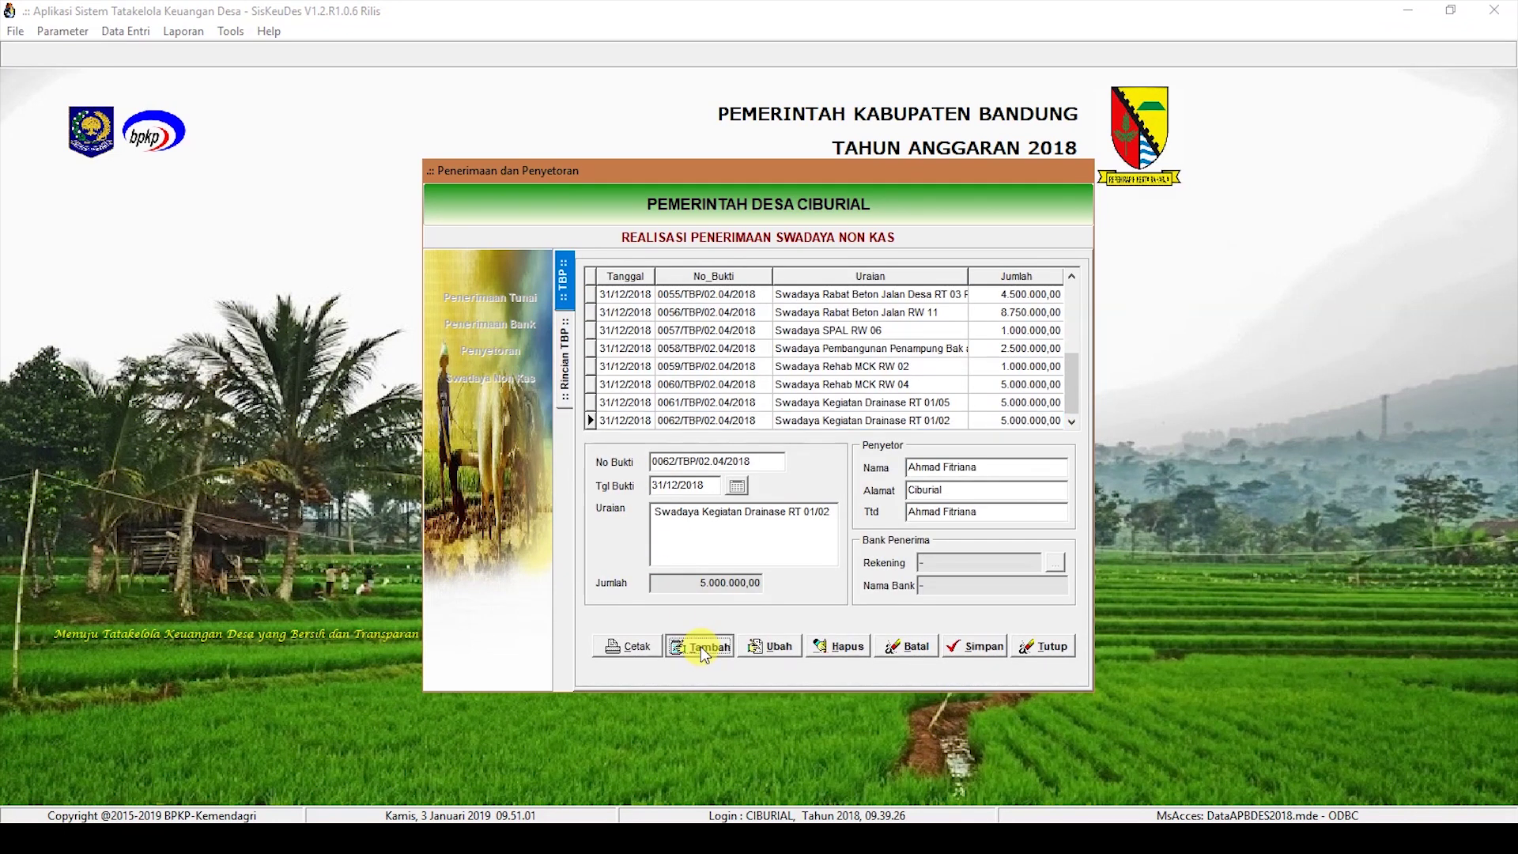
# Step: Enter receipt 0063 dated 31/12/2018, 'Swadaya Kegiatan Pembangunan Drainase Jalan Pakar Timur', with depositor details, and save
pyautogui.write('31/12/2018')
pyautogui.click(676, 524)
pyautogui.write('Swadaya Kegiatan')
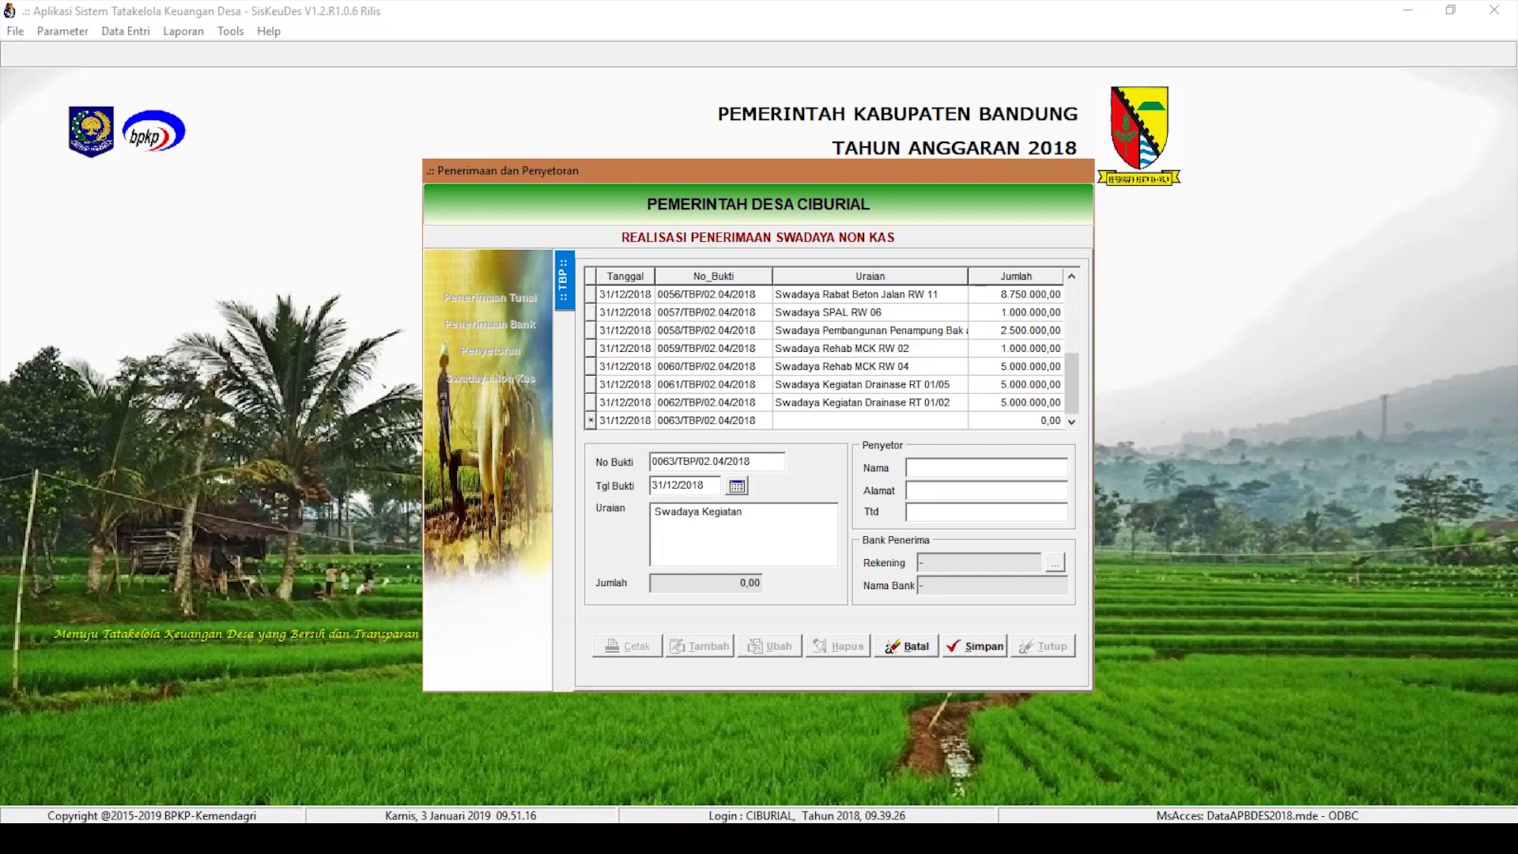
pyautogui.write(' Pembangunan Drainase Jalan Pakar Timur')
pyautogui.press('Tab')
pyautogui.press('Tab')
pyautogui.press('Tab')
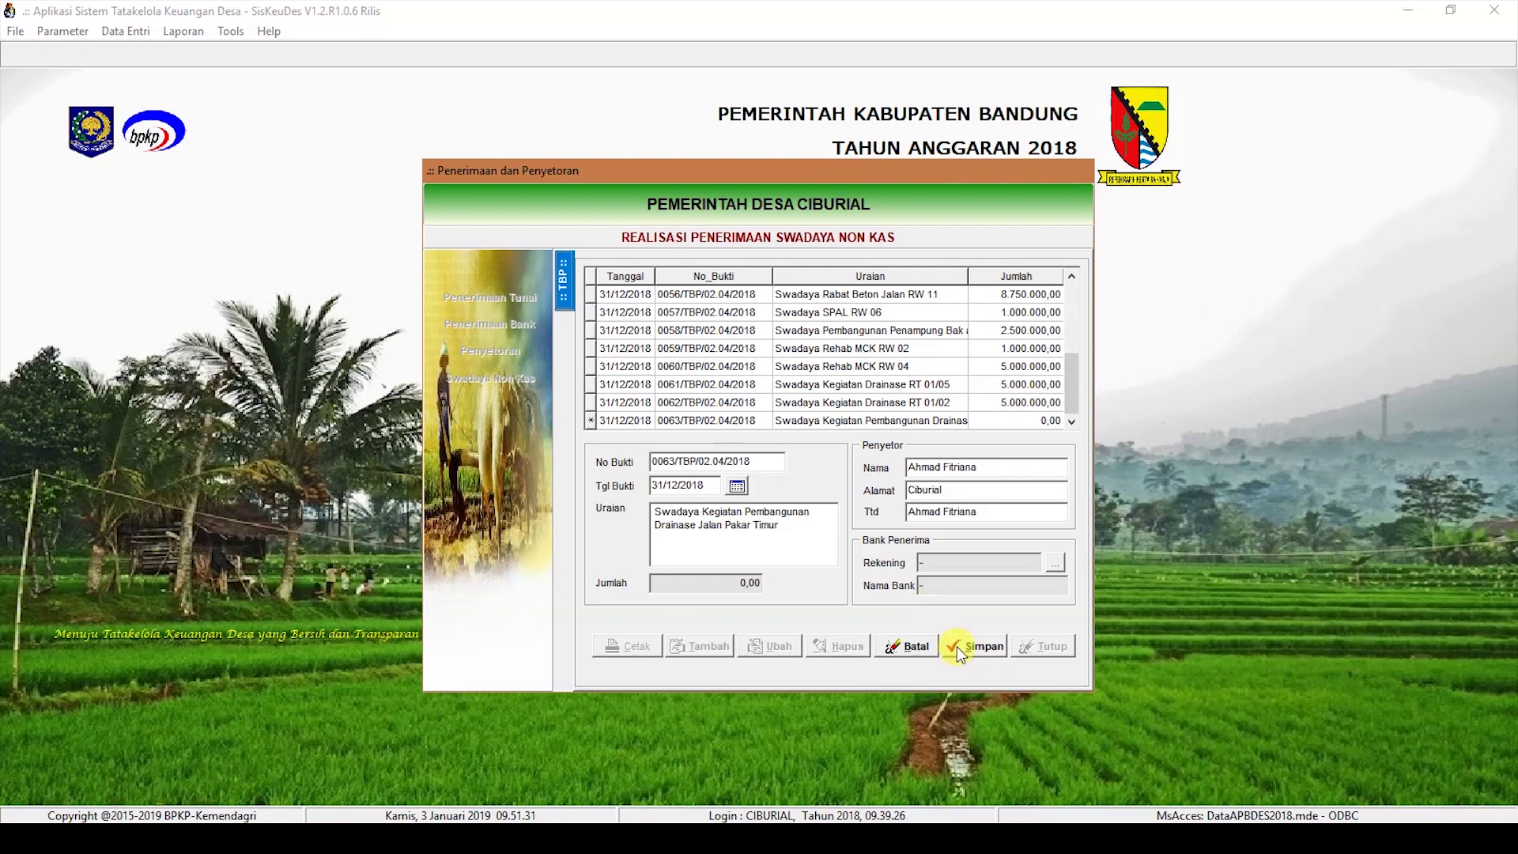
pyautogui.click(962, 645)
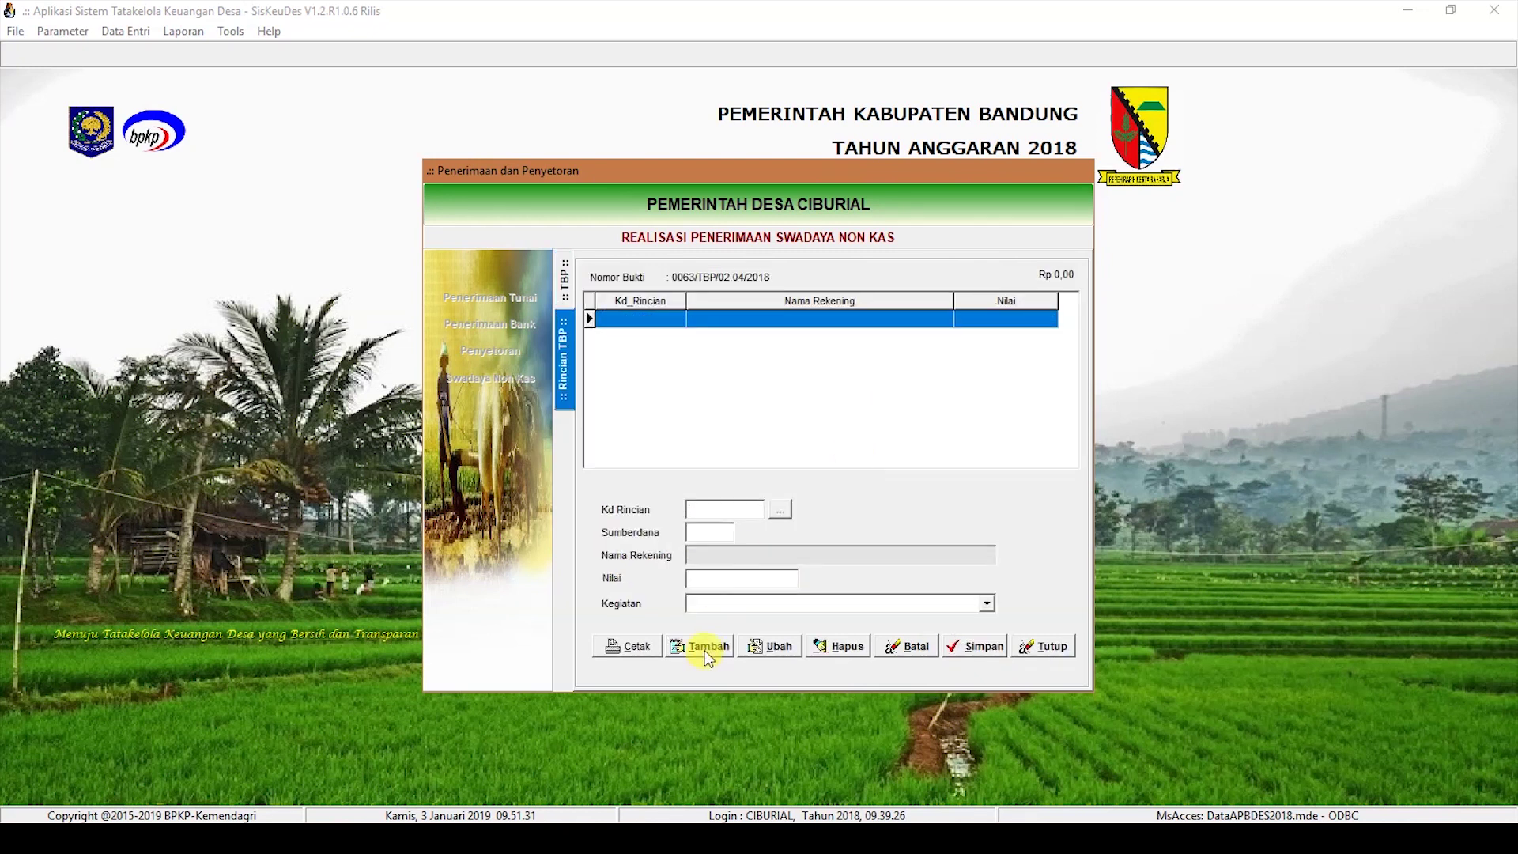
# Step: Add a 5.000.000 Hasil Swadaya (4.1.3.01) detail under the drainage activity, then return to the receipts
pyautogui.click(705, 647)
pyautogui.click(782, 512)
pyautogui.doubleClick(797, 352)
pyautogui.click(722, 576)
pyautogui.write('5.000.000')
pyautogui.press('Tab')
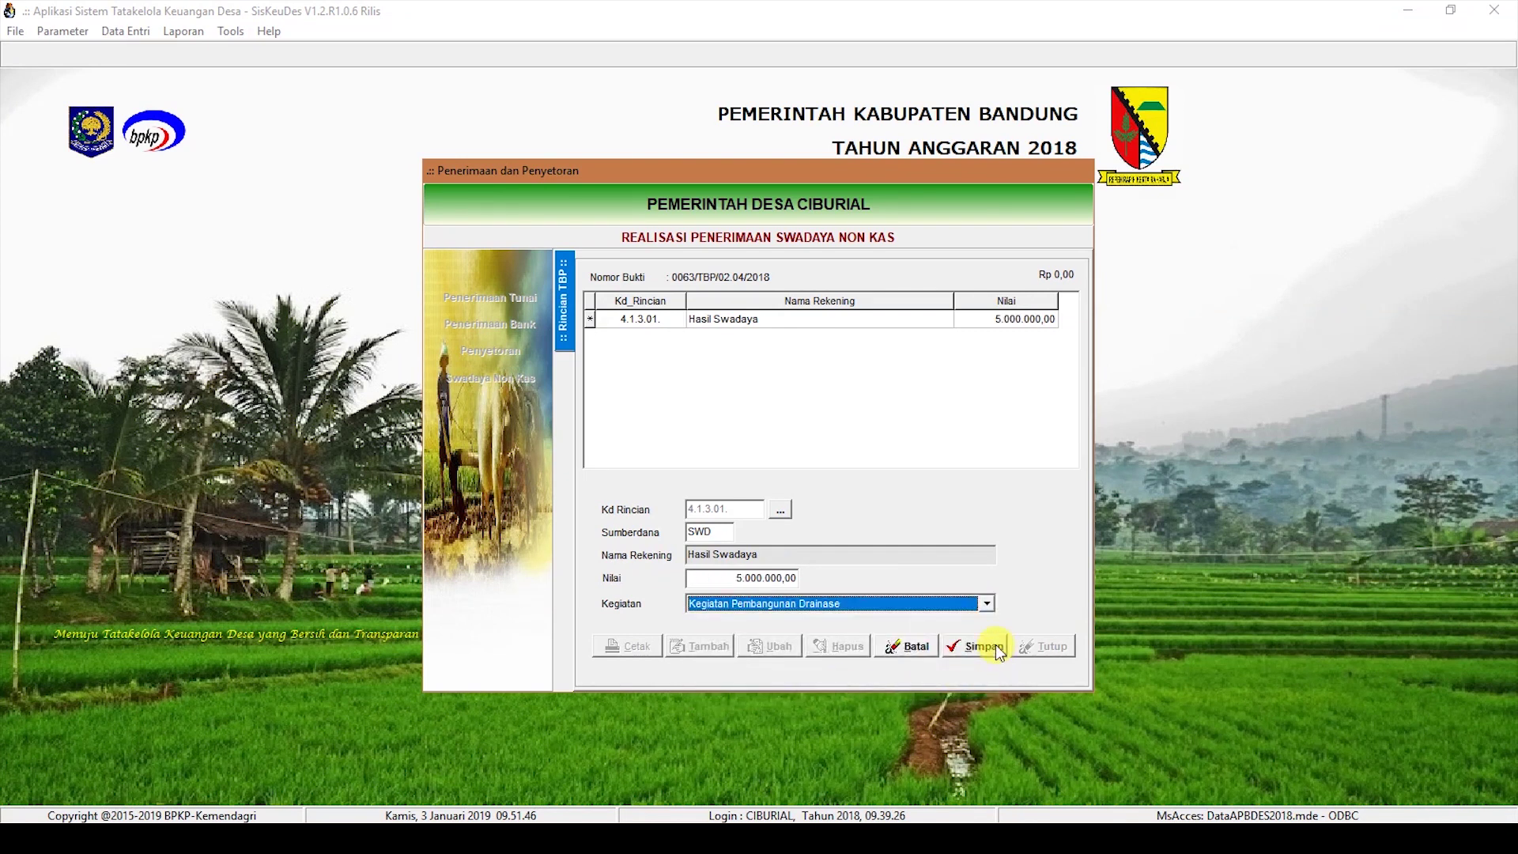
pyautogui.click(992, 645)
pyautogui.click(566, 286)
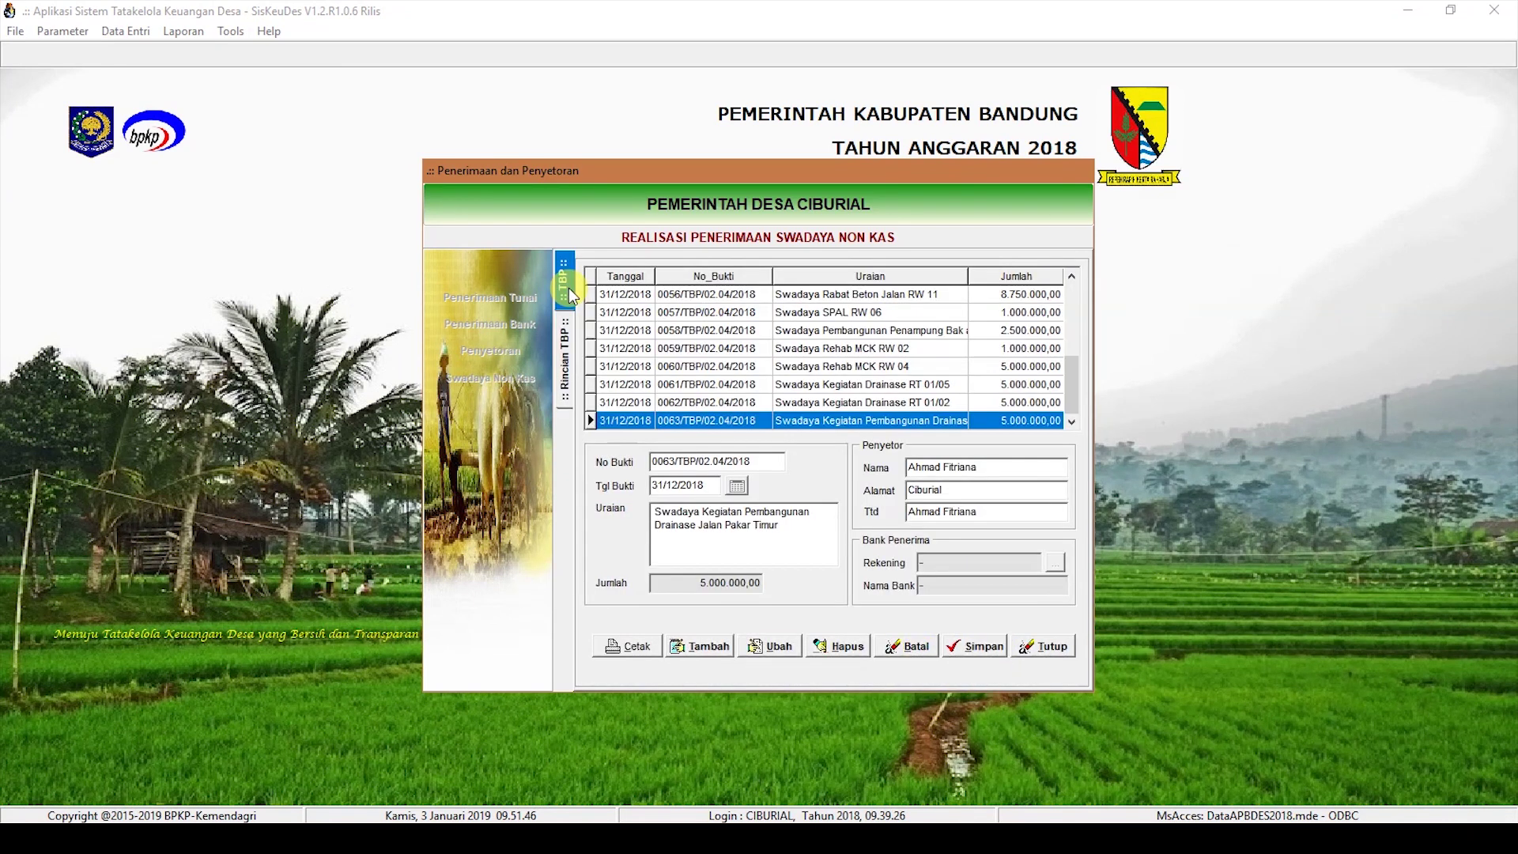
pyautogui.click(701, 649)
# Step: Enter receipt 0064 dated 31/12/2018, 'Swadaya Kegiatan Pembangunan Drainase RT 03/04', with depositor name, address and signer, and save
pyautogui.click(678, 486)
pyautogui.write('31/12/2018')
pyautogui.click(732, 546)
pyautogui.write('Swadaya Kegiatan Pembangunan Drainase RT 03/04')
pyautogui.click(952, 471)
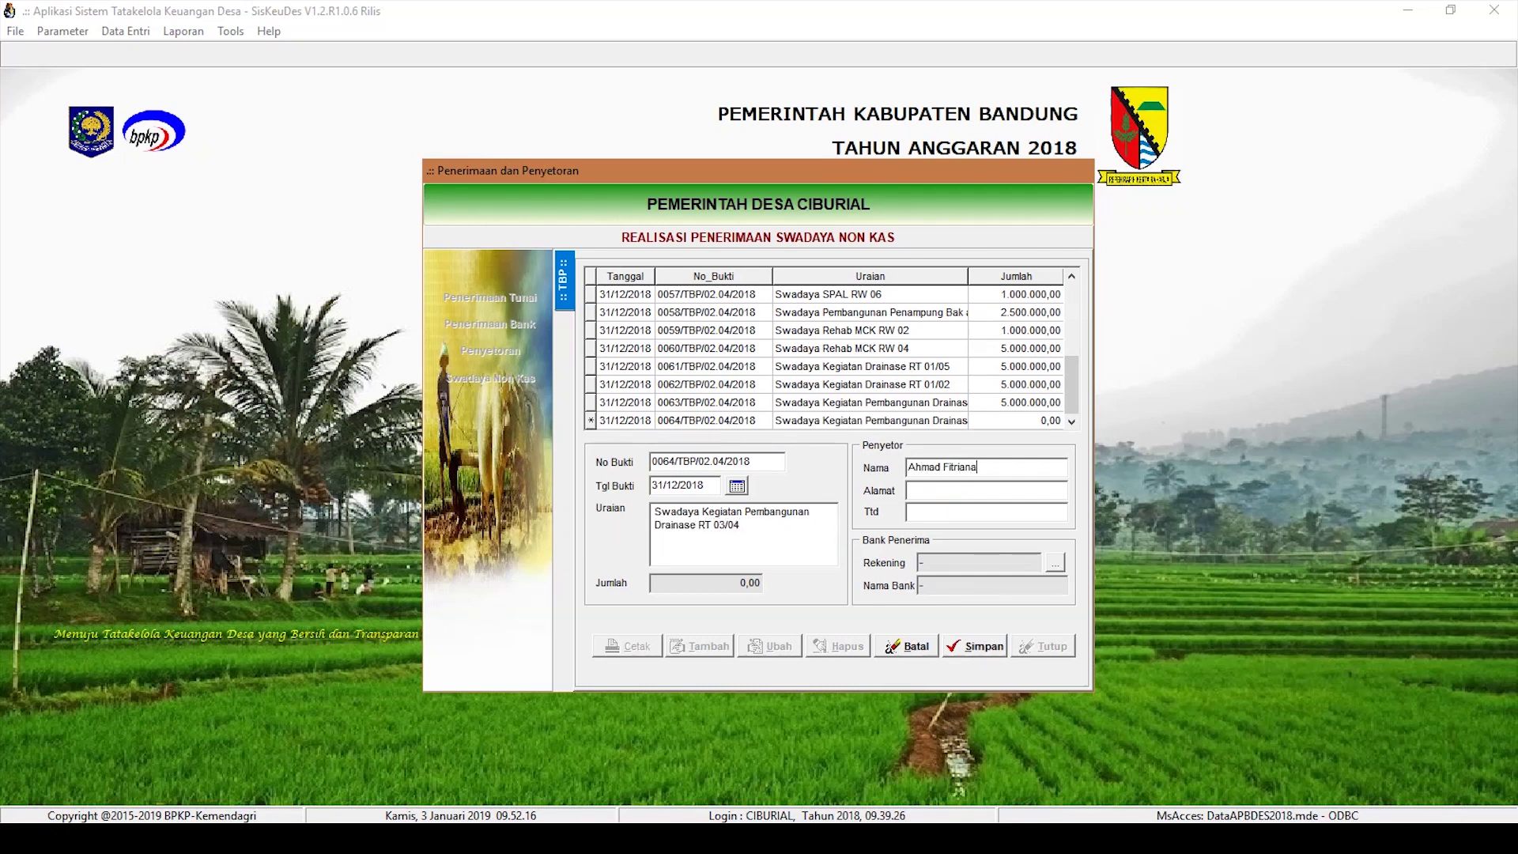
pyautogui.press('Tab')
pyautogui.write('Cibur')
pyautogui.press('Tab')
pyautogui.write('Ahmad')
pyautogui.press('Tab')
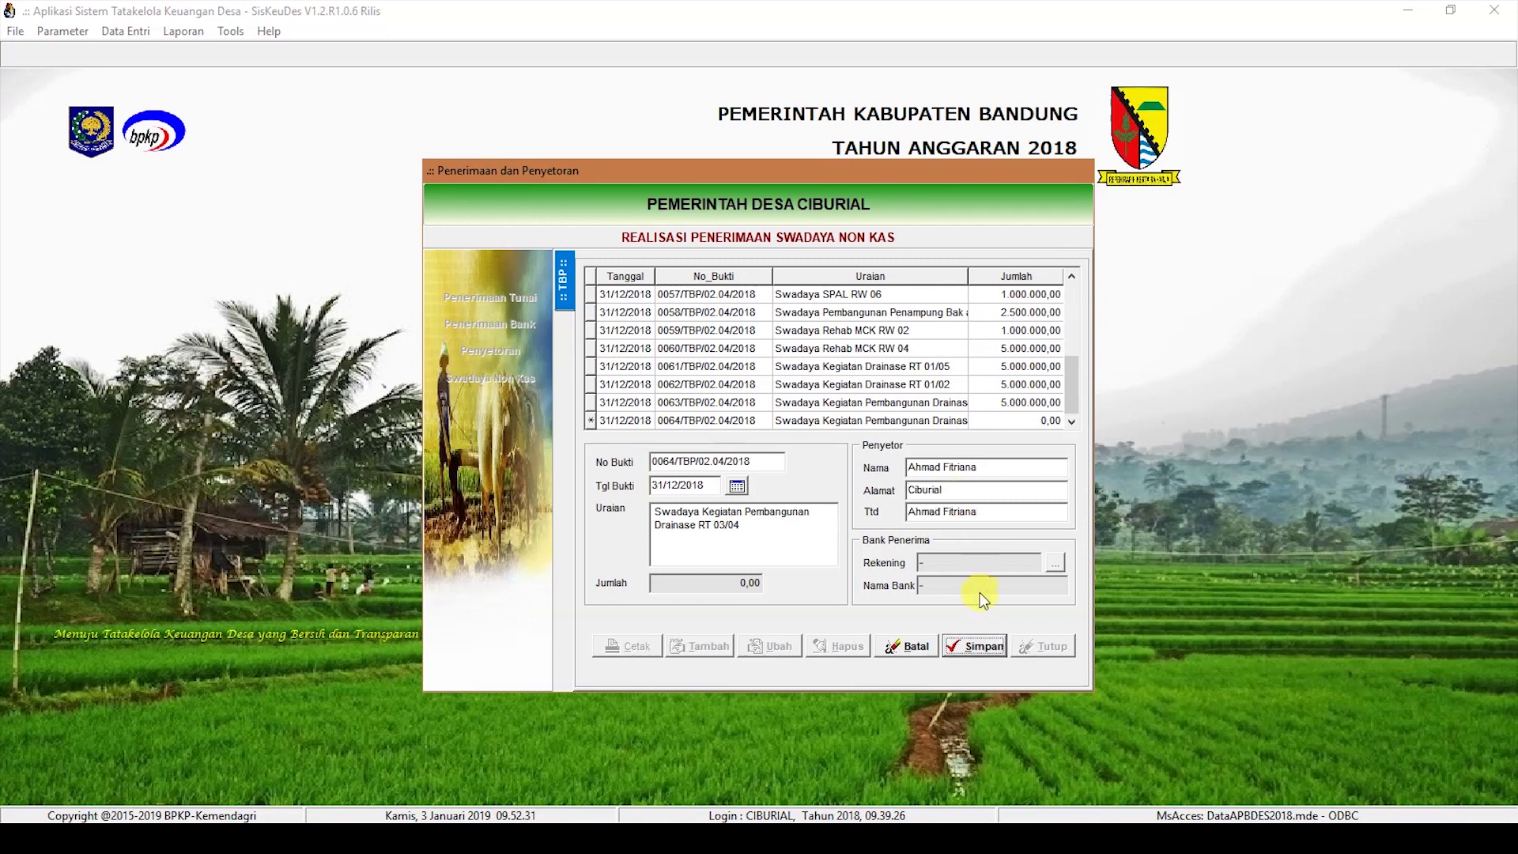
pyautogui.click(986, 647)
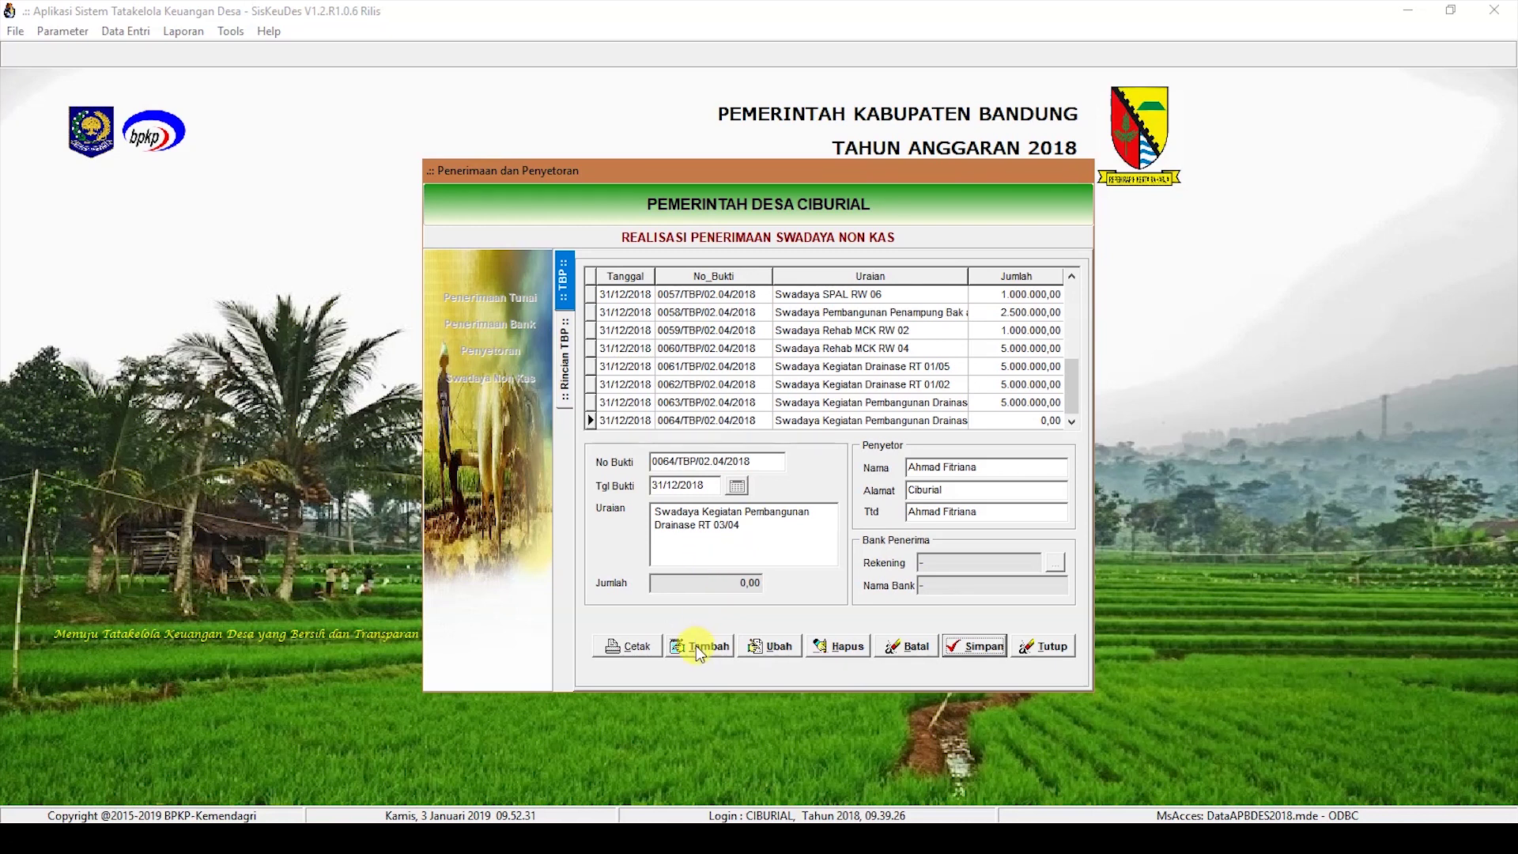
# Step: Give receipt 0064 a 5.000.000,00 Hasil Swadaya (4.1.3.01) detail under Kegiatan Pembangunan Drainase
pyautogui.doubleClick(872, 424)
pyautogui.click(715, 647)
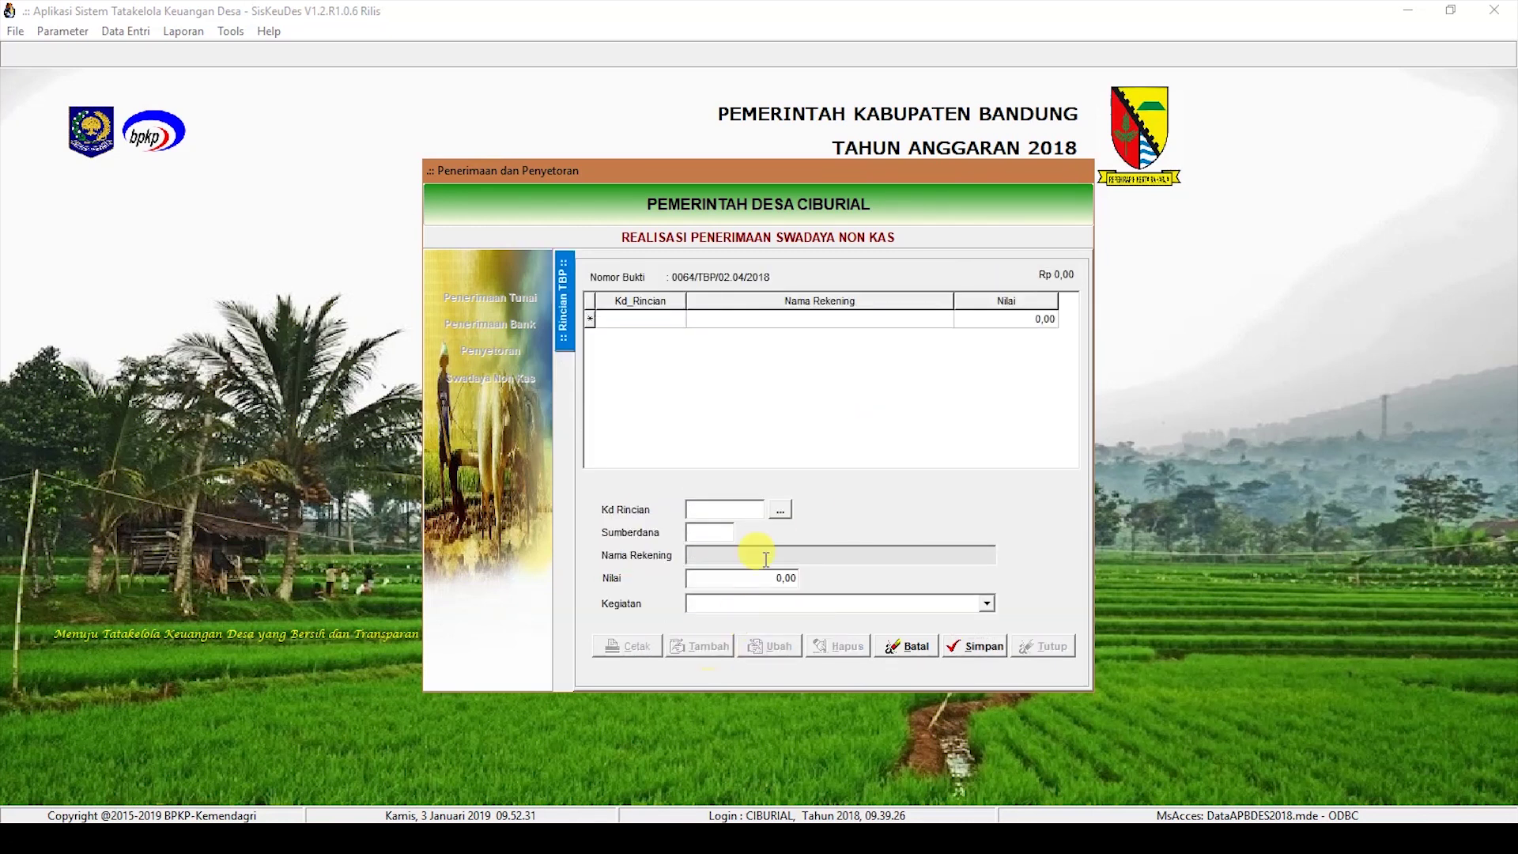
pyautogui.click(782, 511)
pyautogui.doubleClick(847, 352)
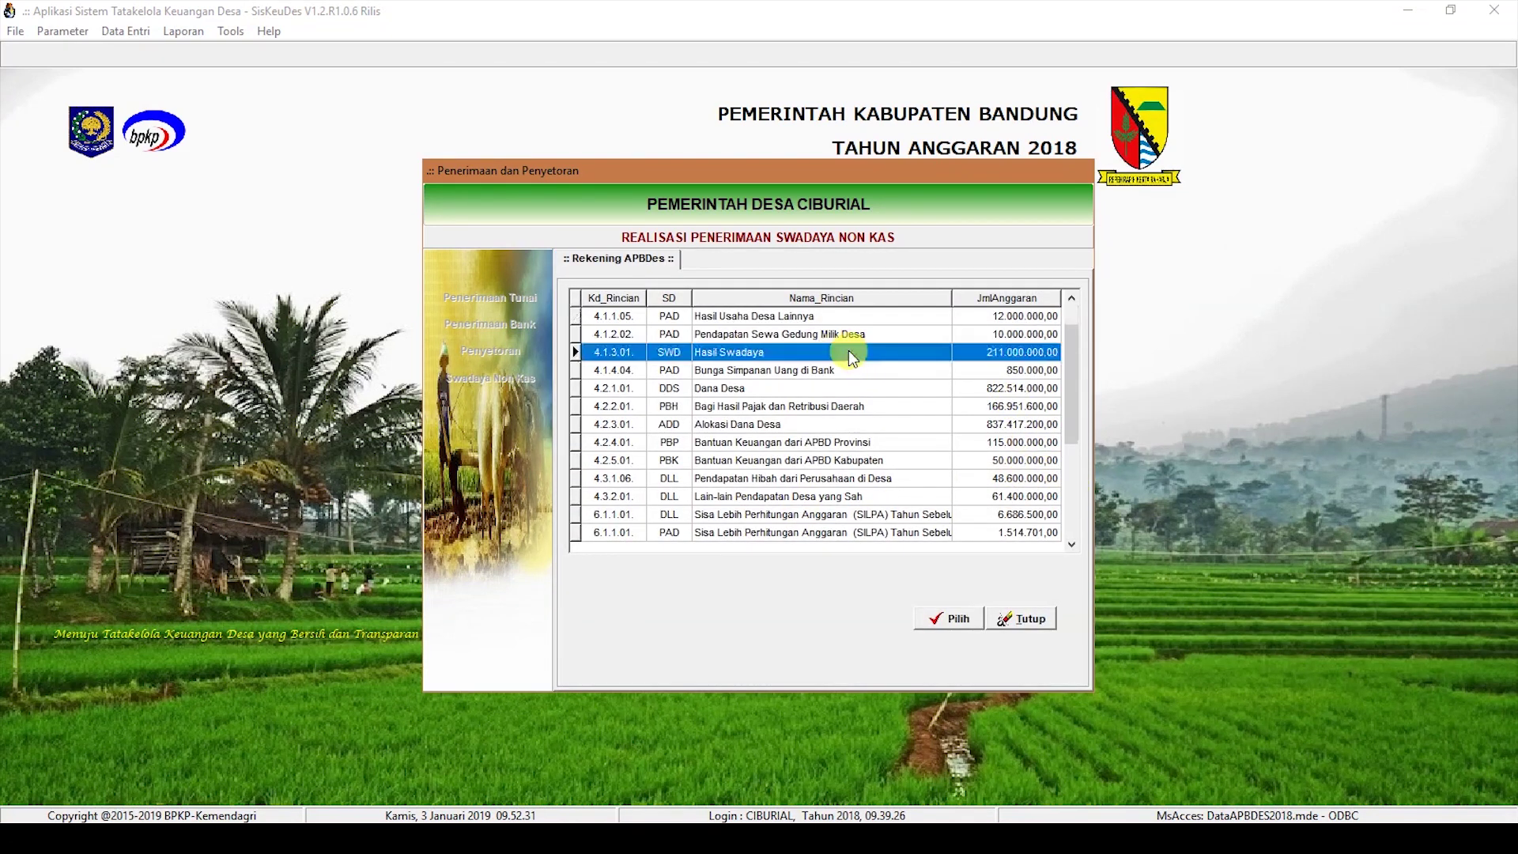
pyautogui.write('5000000')
pyautogui.click(987, 603)
pyautogui.click(814, 624)
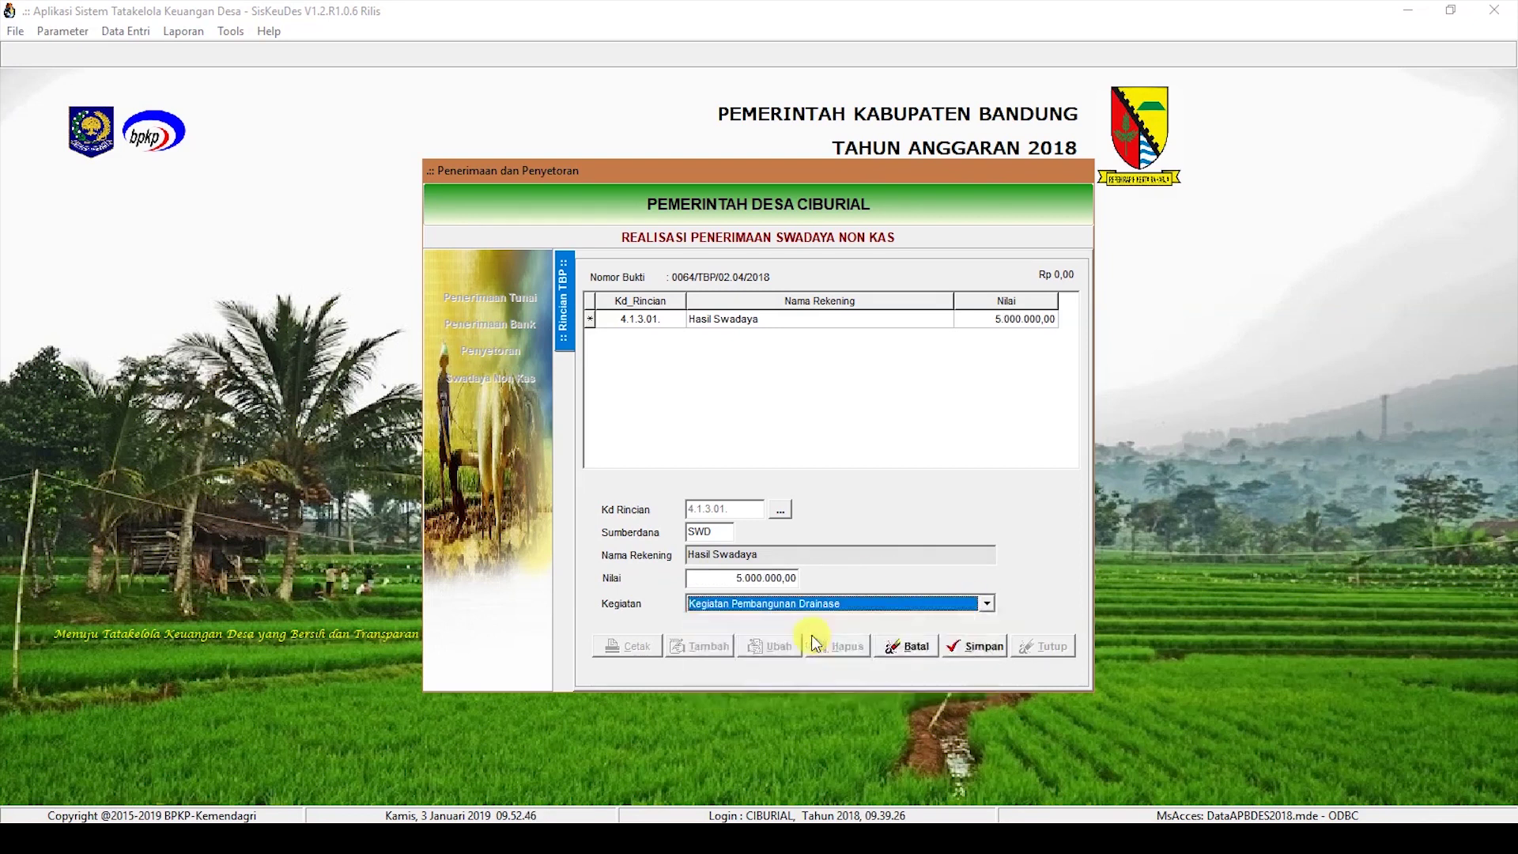
pyautogui.click(980, 649)
# Step: Create and save receipt 0065 dated 31/12/2018, 'Swadaya Kegiatan Pembangunan', with the depositor's name
pyautogui.click(563, 273)
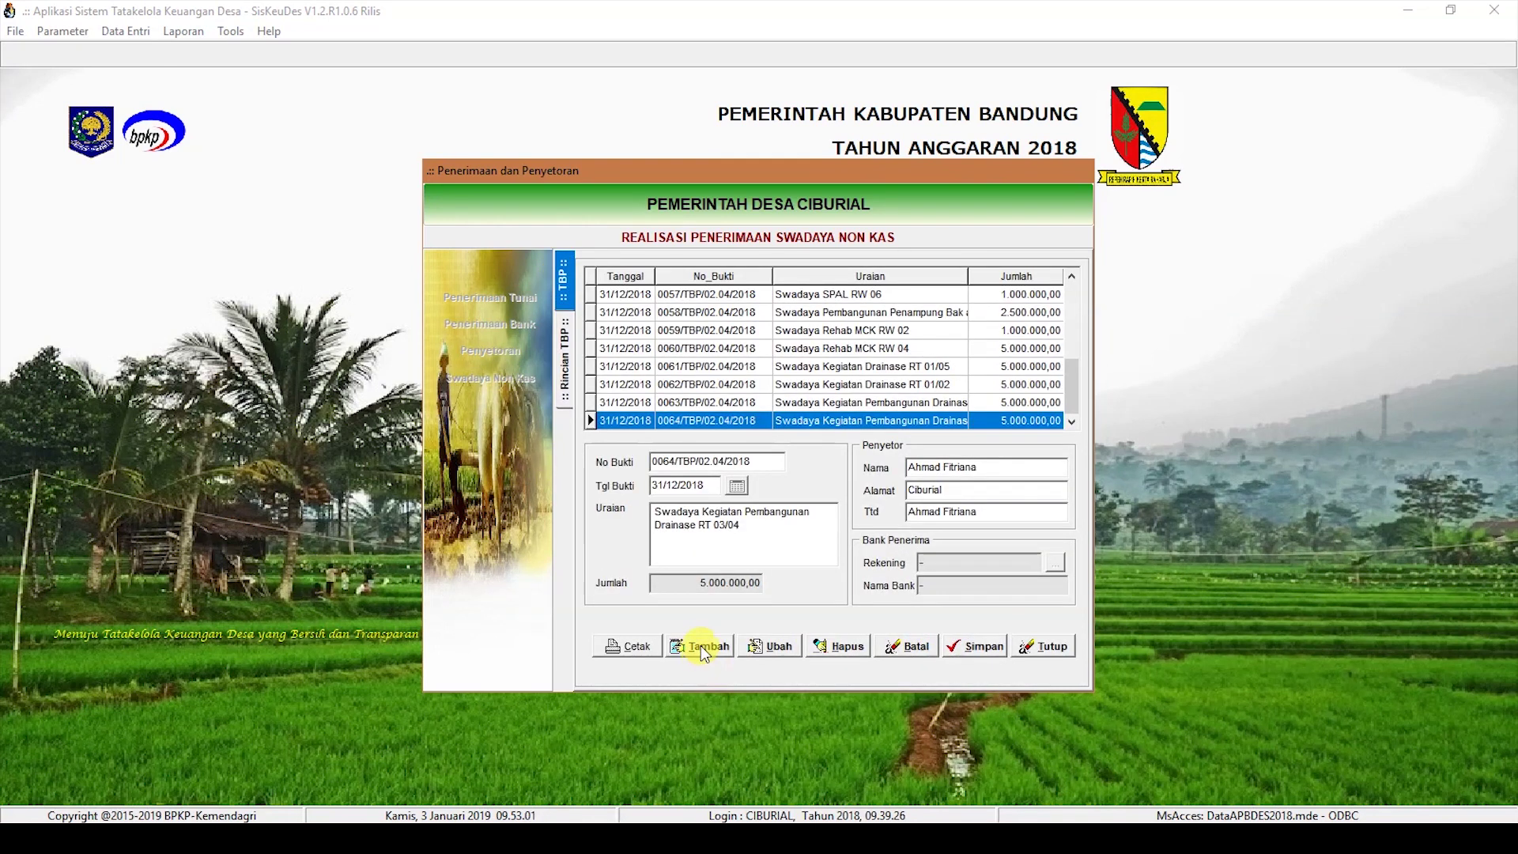
pyautogui.click(701, 646)
pyautogui.click(679, 486)
pyautogui.write('31/12/2018')
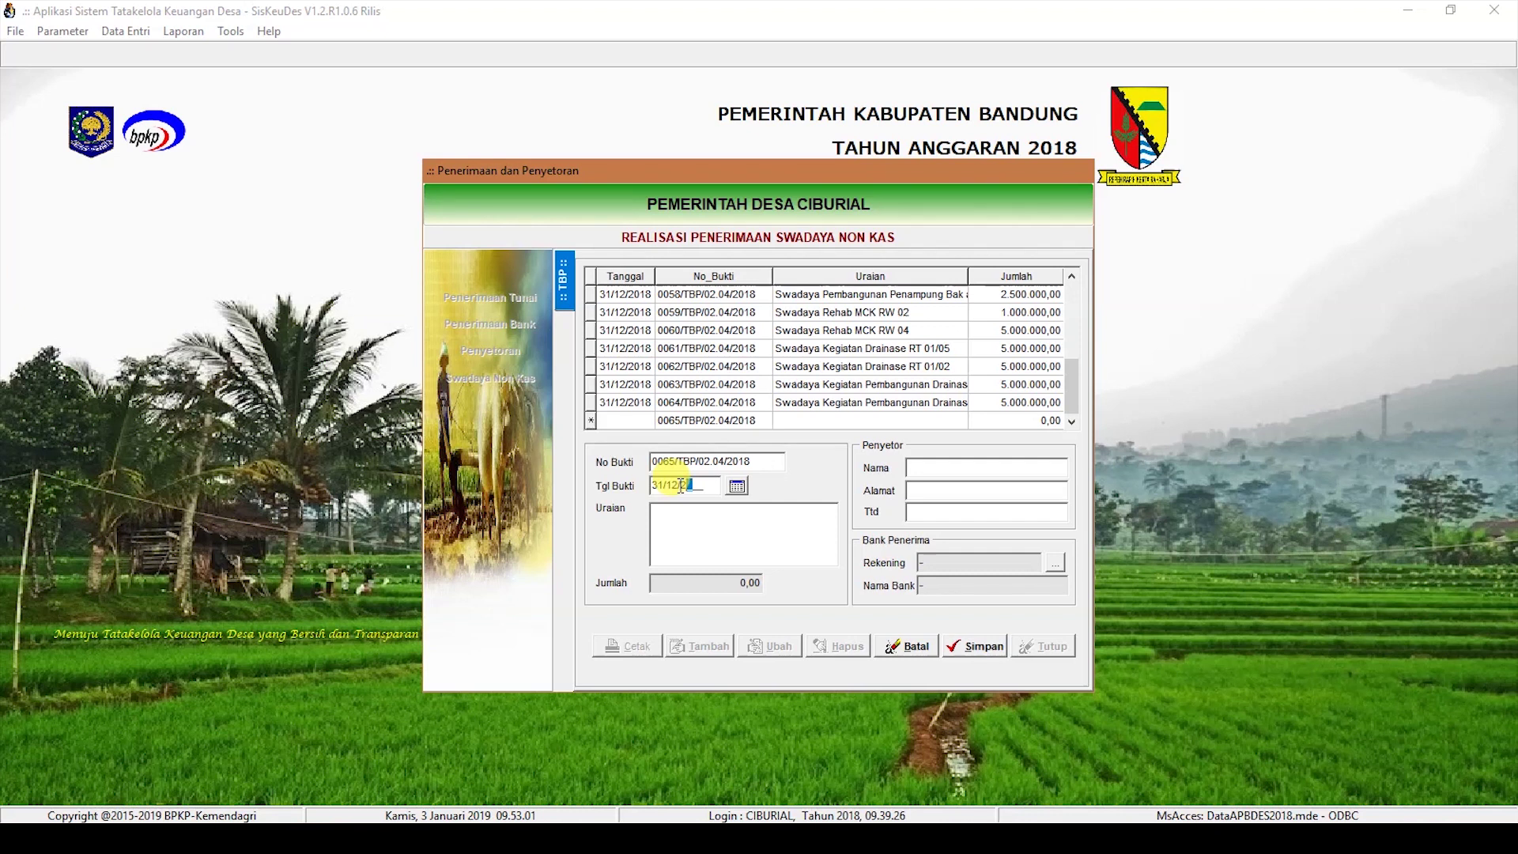
pyautogui.click(695, 526)
pyautogui.write('Swadaya Kegiatan Pembangunan')
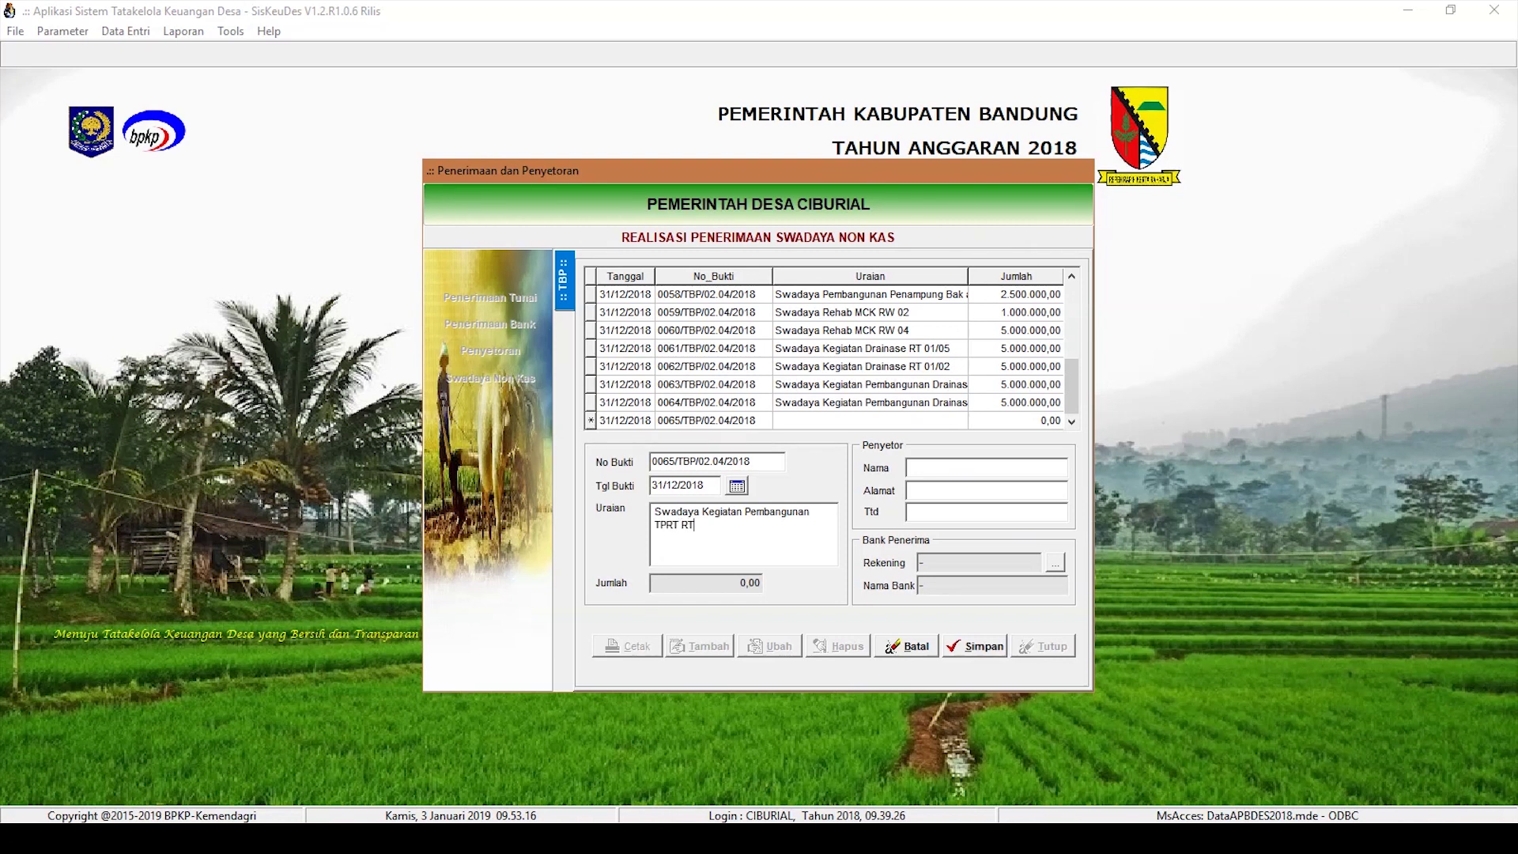
pyautogui.press('Tab')
pyautogui.press('Tab')
pyautogui.press('Tab')
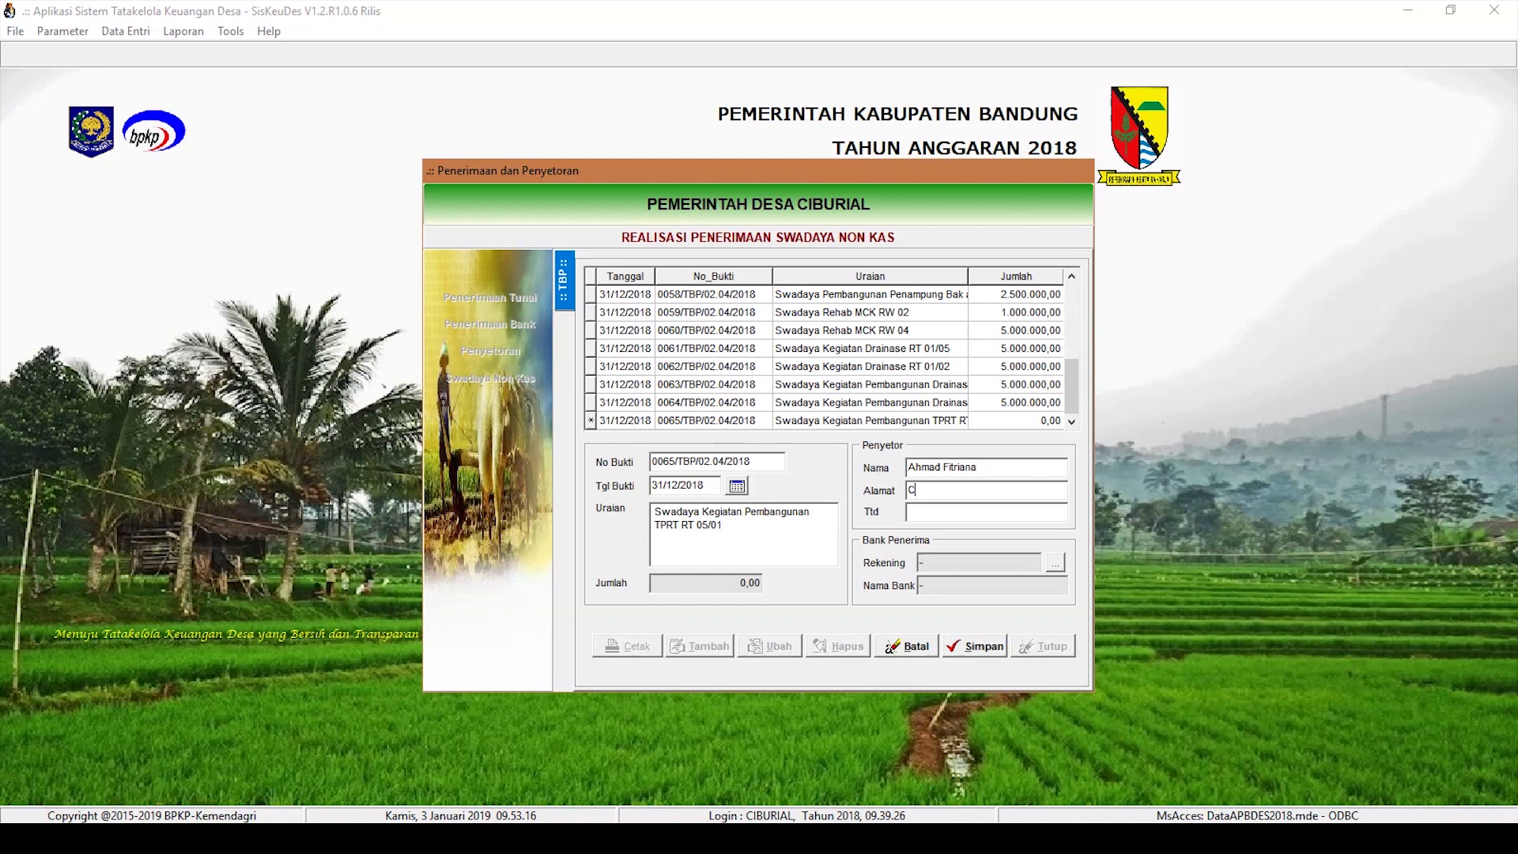
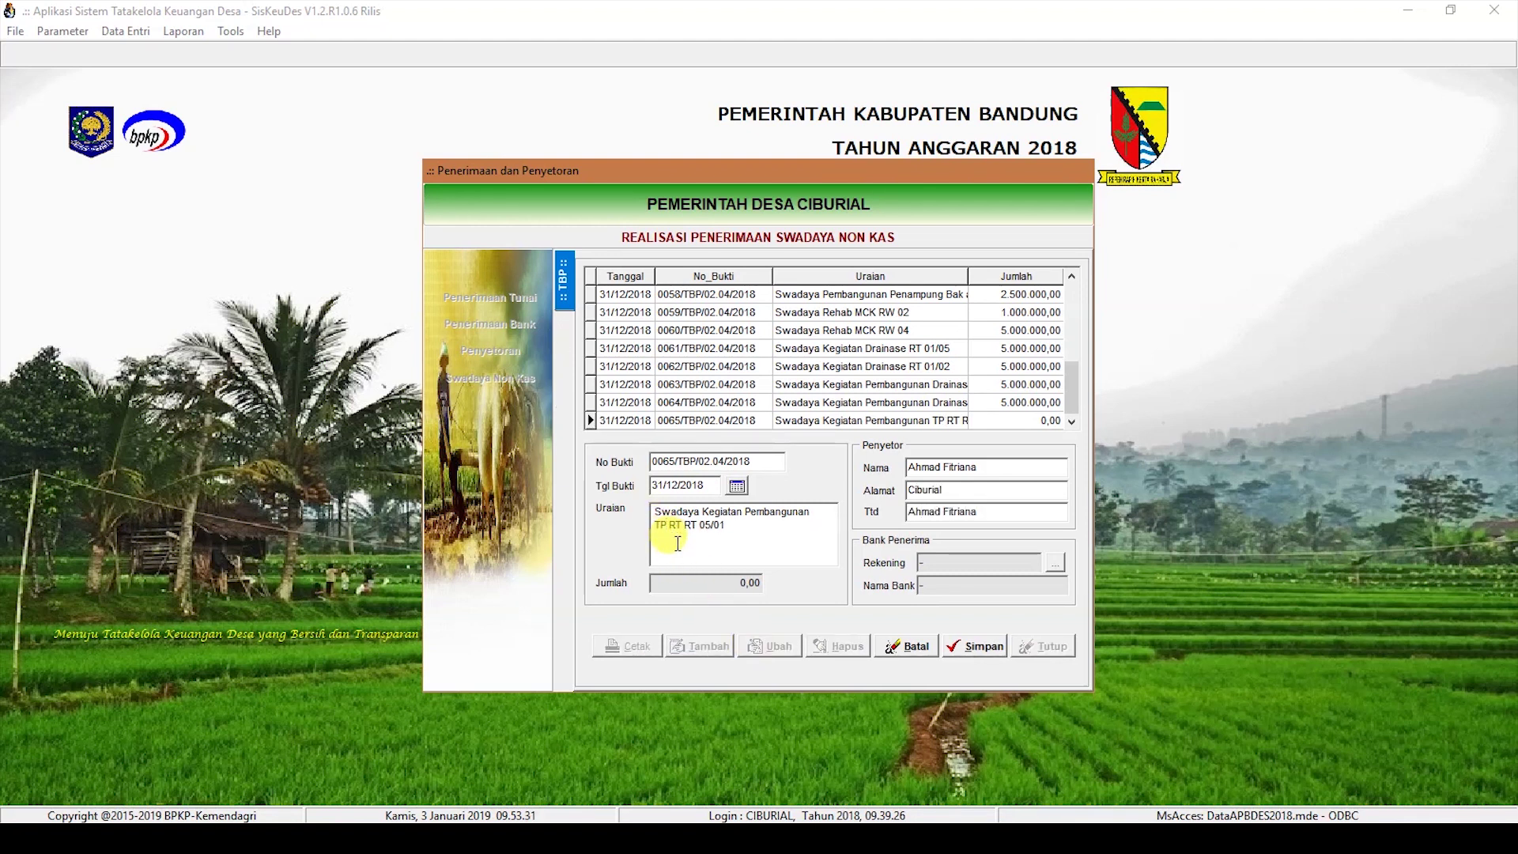
pyautogui.write('T')
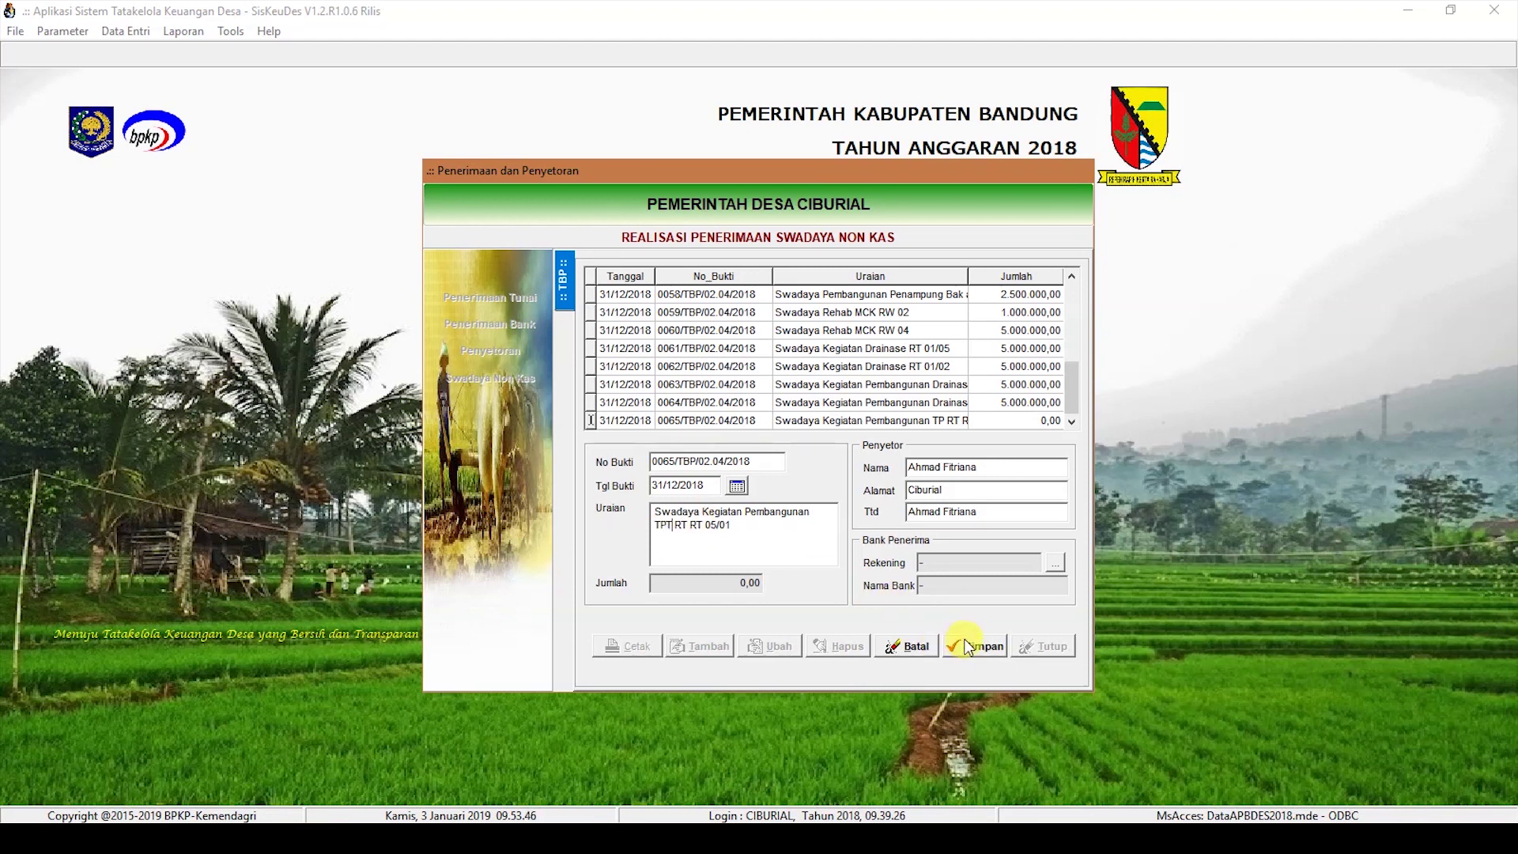
pyautogui.click(971, 647)
# Step: Add a 25.000.000 Hasil Swadaya (4.1.3.01) detail line under Tembok Penahan Tebing (TPT)
pyautogui.doubleClick(862, 418)
pyautogui.click(699, 645)
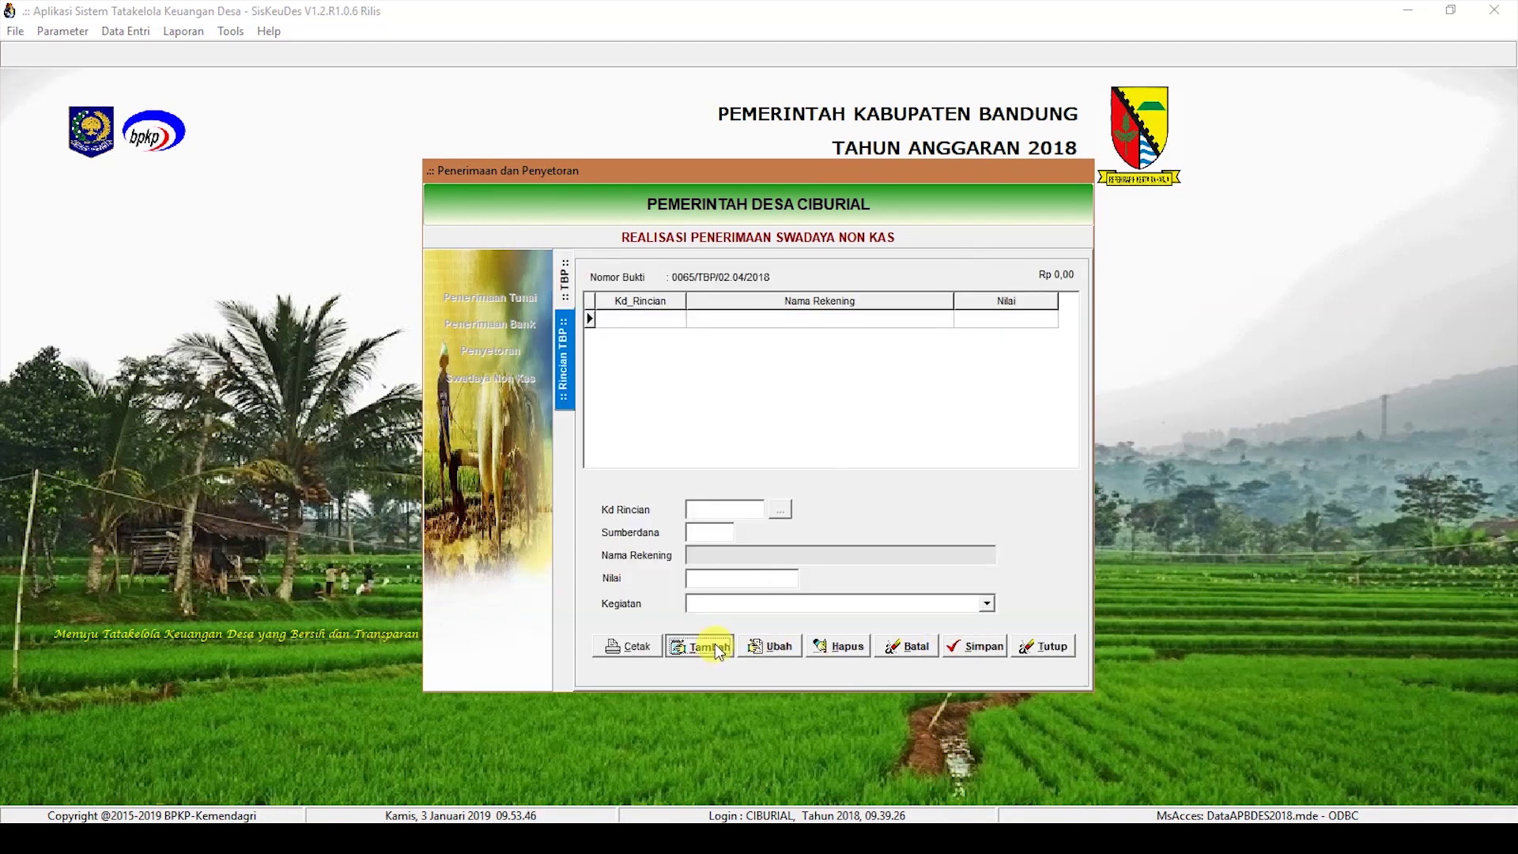
pyautogui.click(779, 510)
pyautogui.doubleClick(910, 352)
pyautogui.write('25.')
pyautogui.write('000.000')
pyautogui.click(917, 604)
pyautogui.click(918, 623)
pyautogui.click(973, 646)
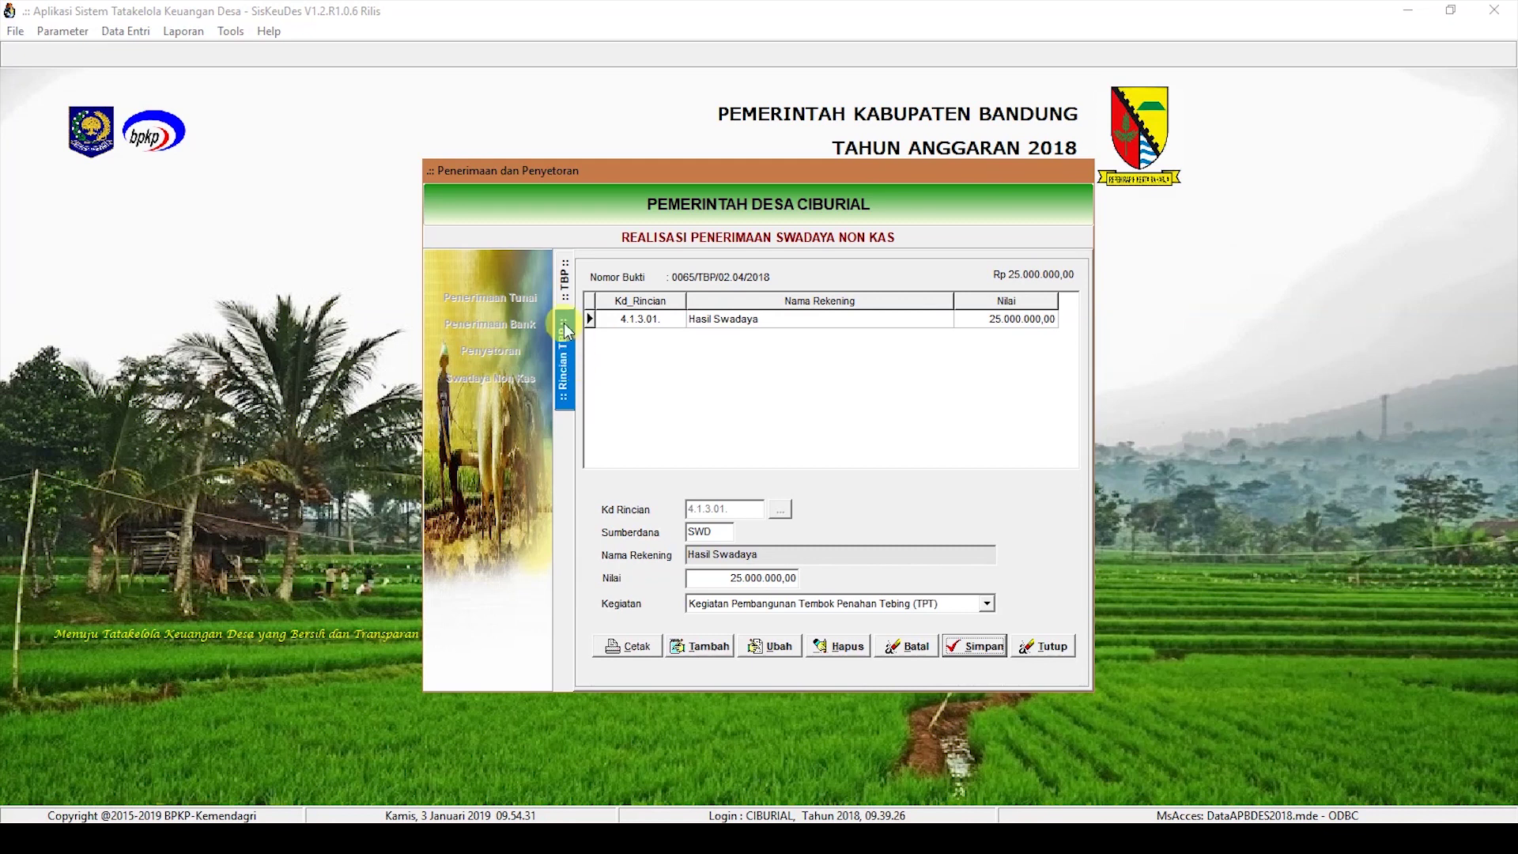
pyautogui.click(563, 294)
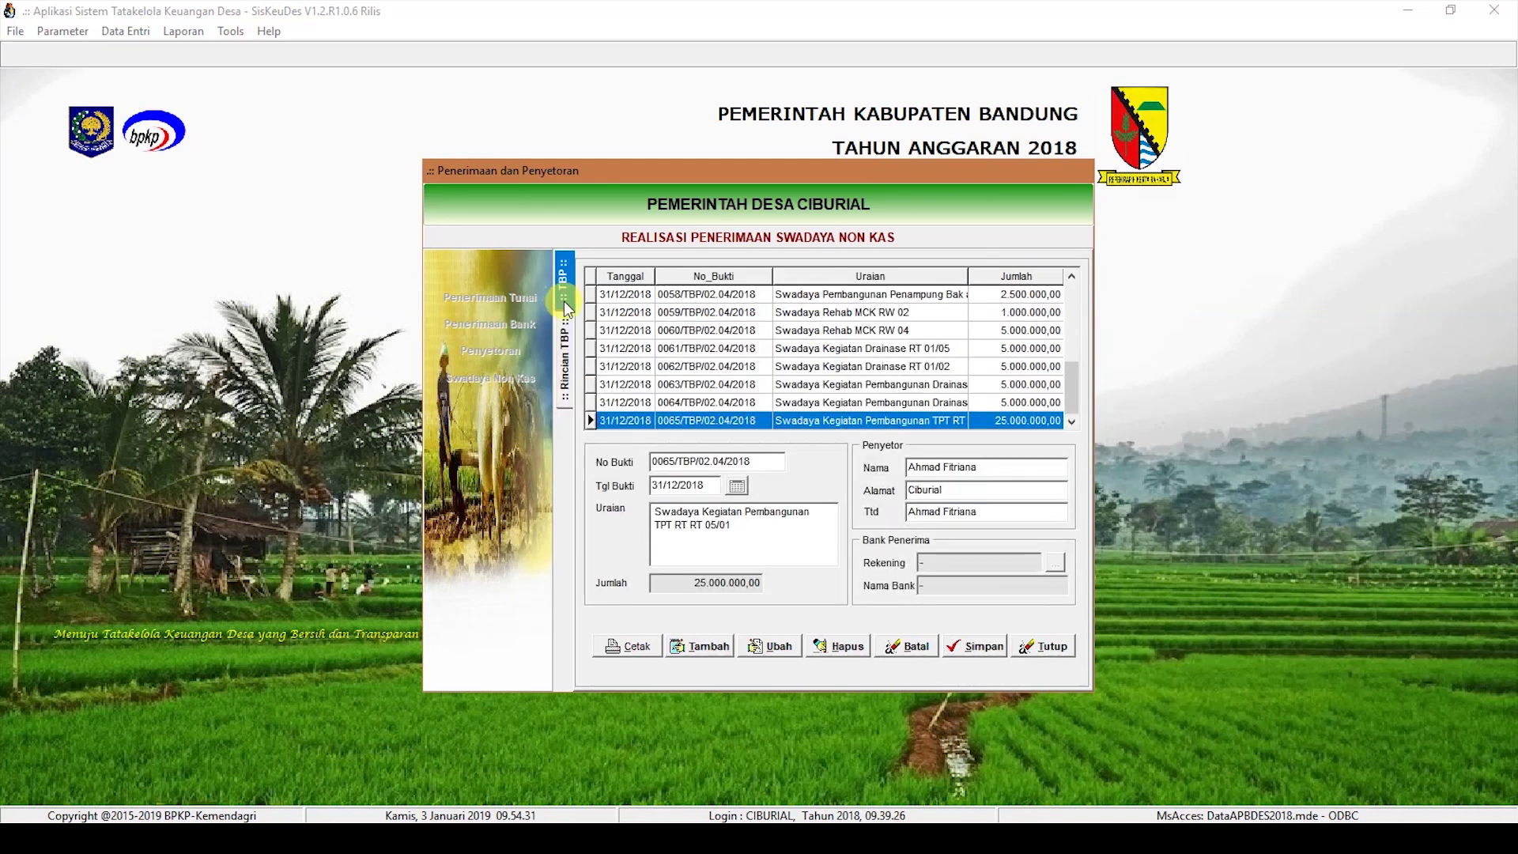
pyautogui.click(699, 646)
# Step: Save receipt 0066 dated 31/12/2018, 'Swadaya pada Kegiatan Pembangunan TPT RT 02/10', with depositor name and address
pyautogui.write('31122018')
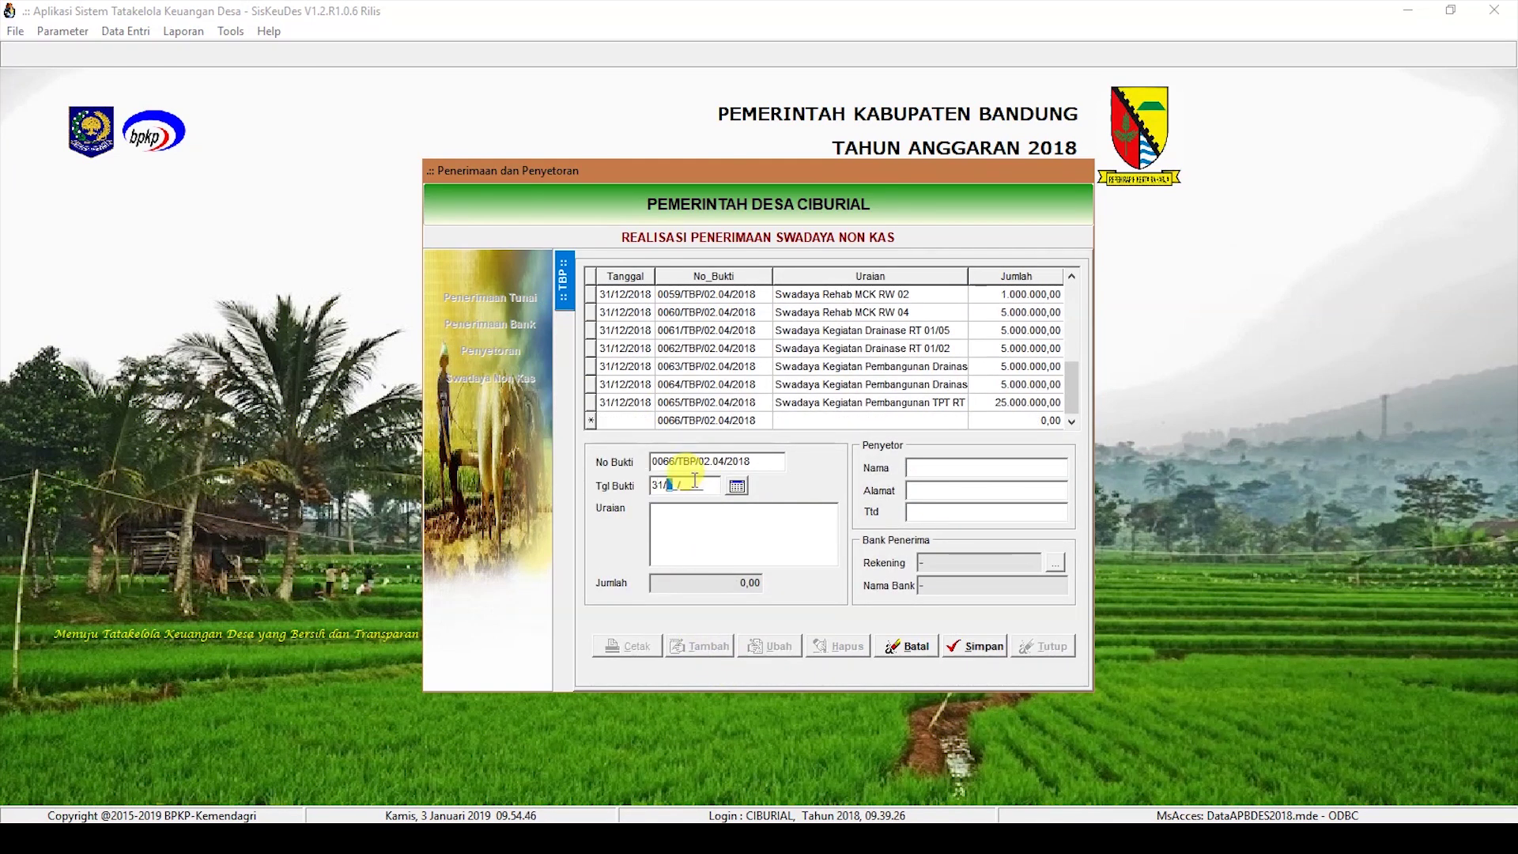
pyautogui.click(709, 528)
pyautogui.write('Swada')
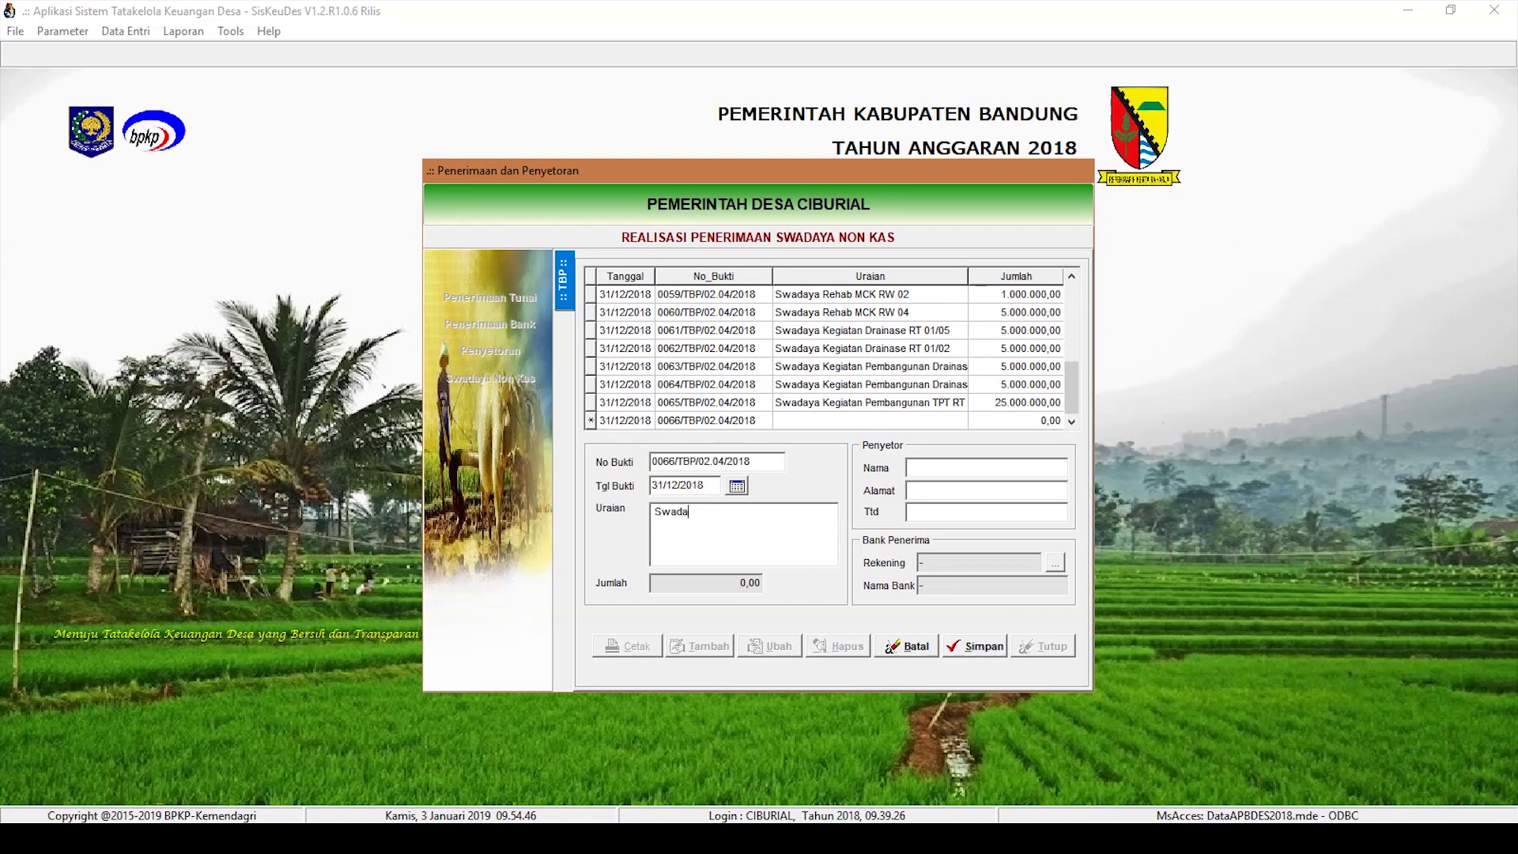
pyautogui.write('ya pada Kegiatan Pembangunan')
pyautogui.press('BackSpace')
pyautogui.press('BackSpace')
pyautogui.write('Pembangunan TPT RT 02/10')
pyautogui.press('Tab')
pyautogui.press('Tab')
pyautogui.press('Tab')
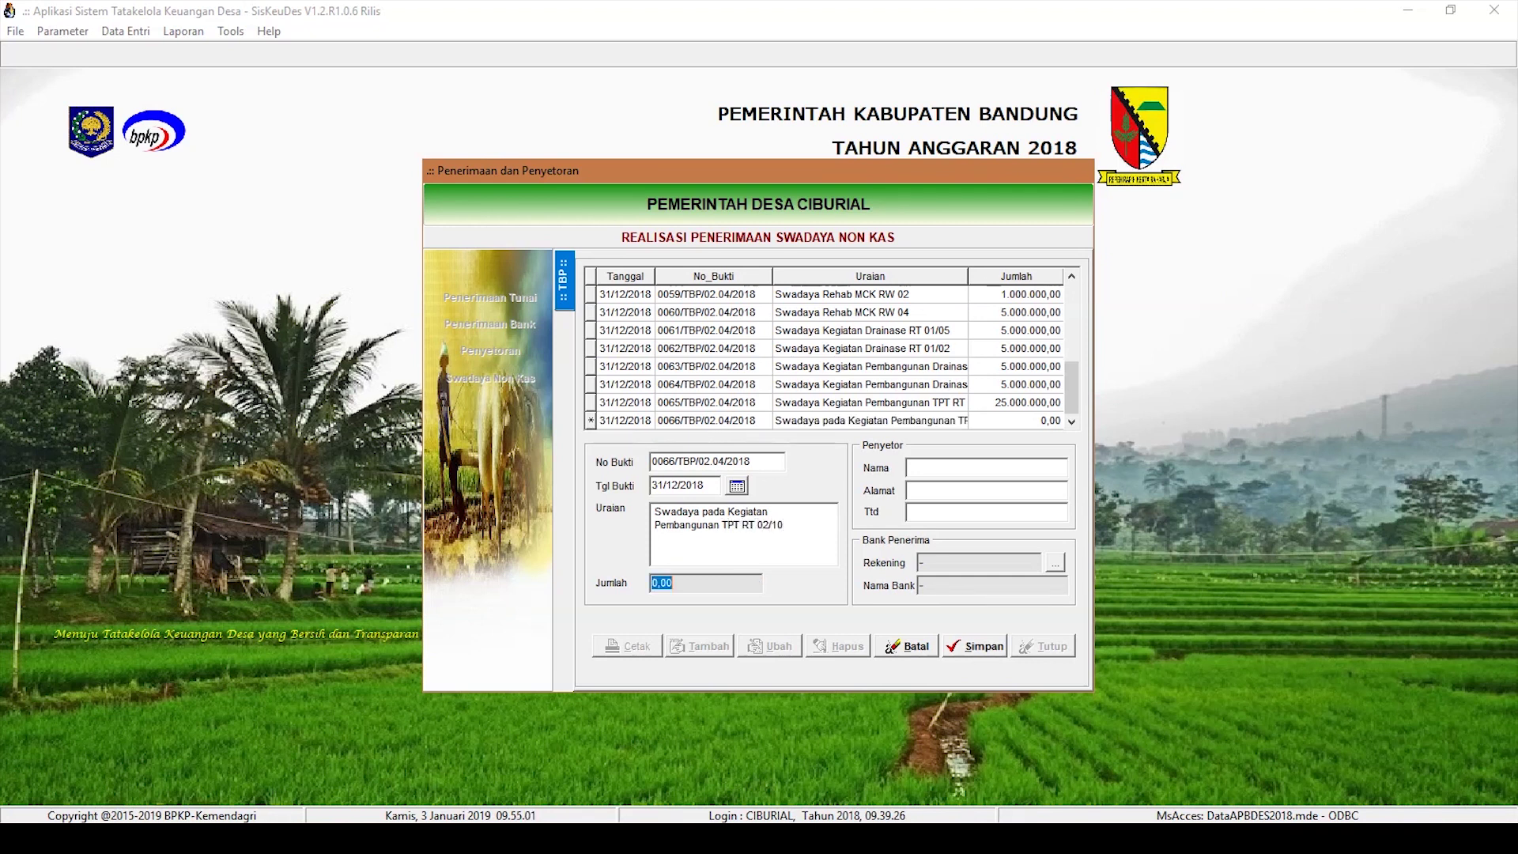
pyautogui.press('Tab')
pyautogui.write('Ciburial')
pyautogui.press('Tab')
pyautogui.click(973, 645)
# Step: Add a 10.000.000 Hasil Swadaya (4.1.3.01) detail line to receipt 0066
pyautogui.doubleClick(924, 419)
pyautogui.click(707, 632)
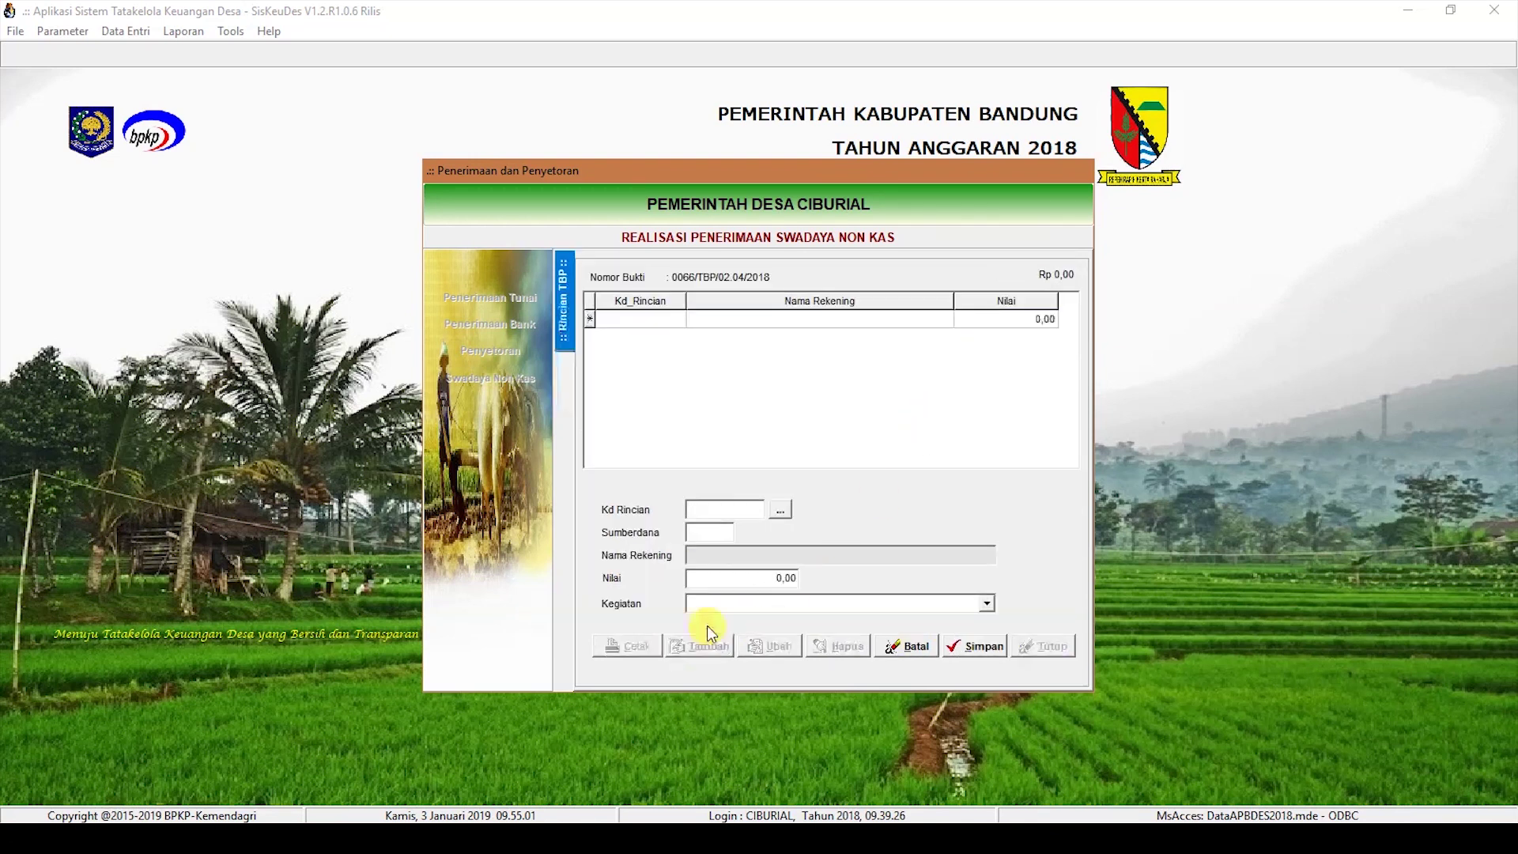
pyautogui.click(780, 510)
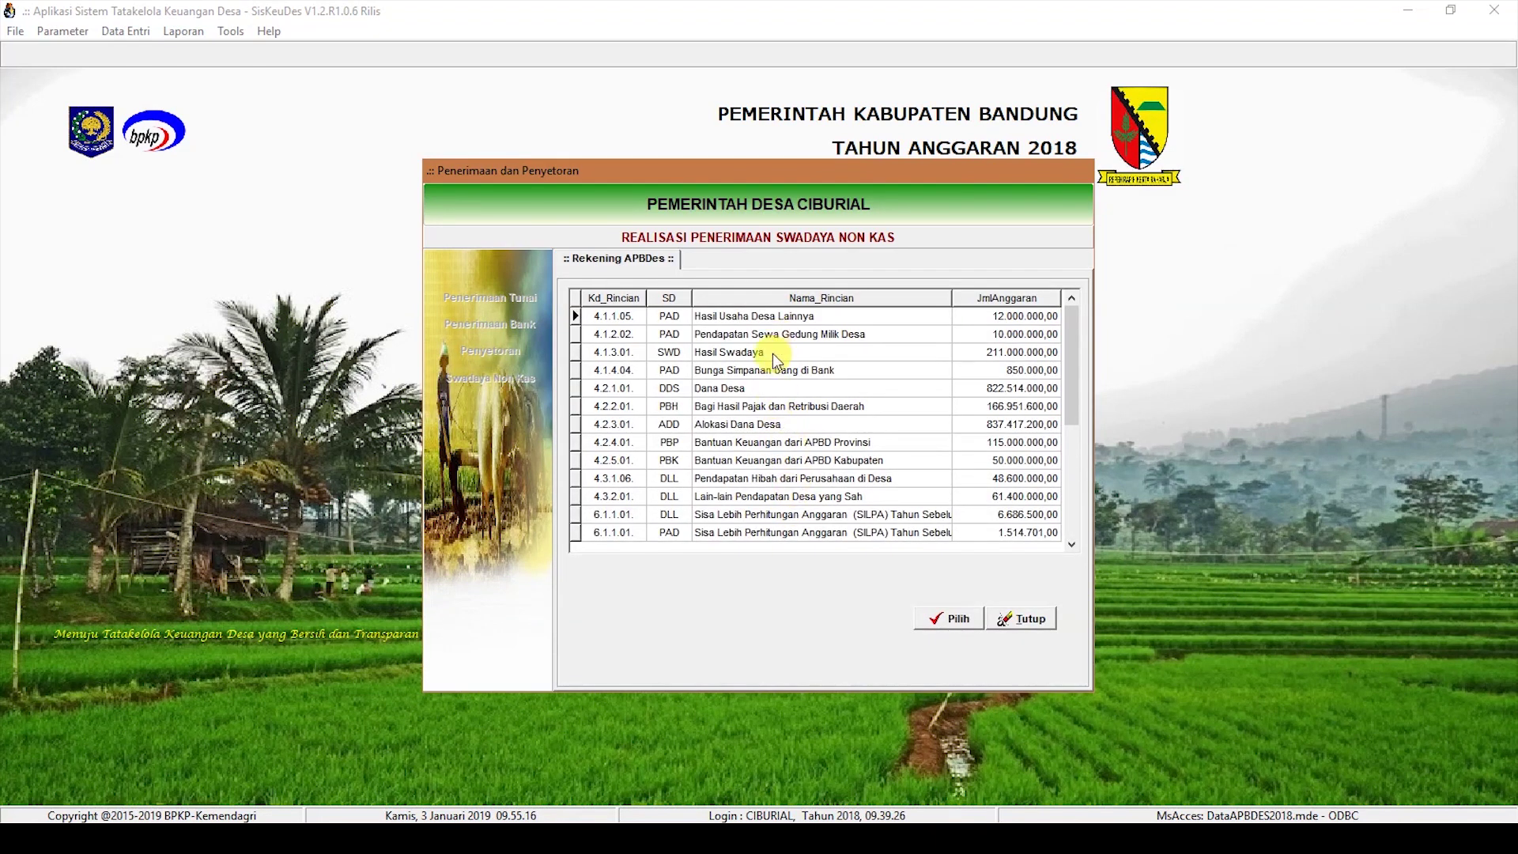
pyautogui.doubleClick(777, 355)
pyautogui.write('10000000')
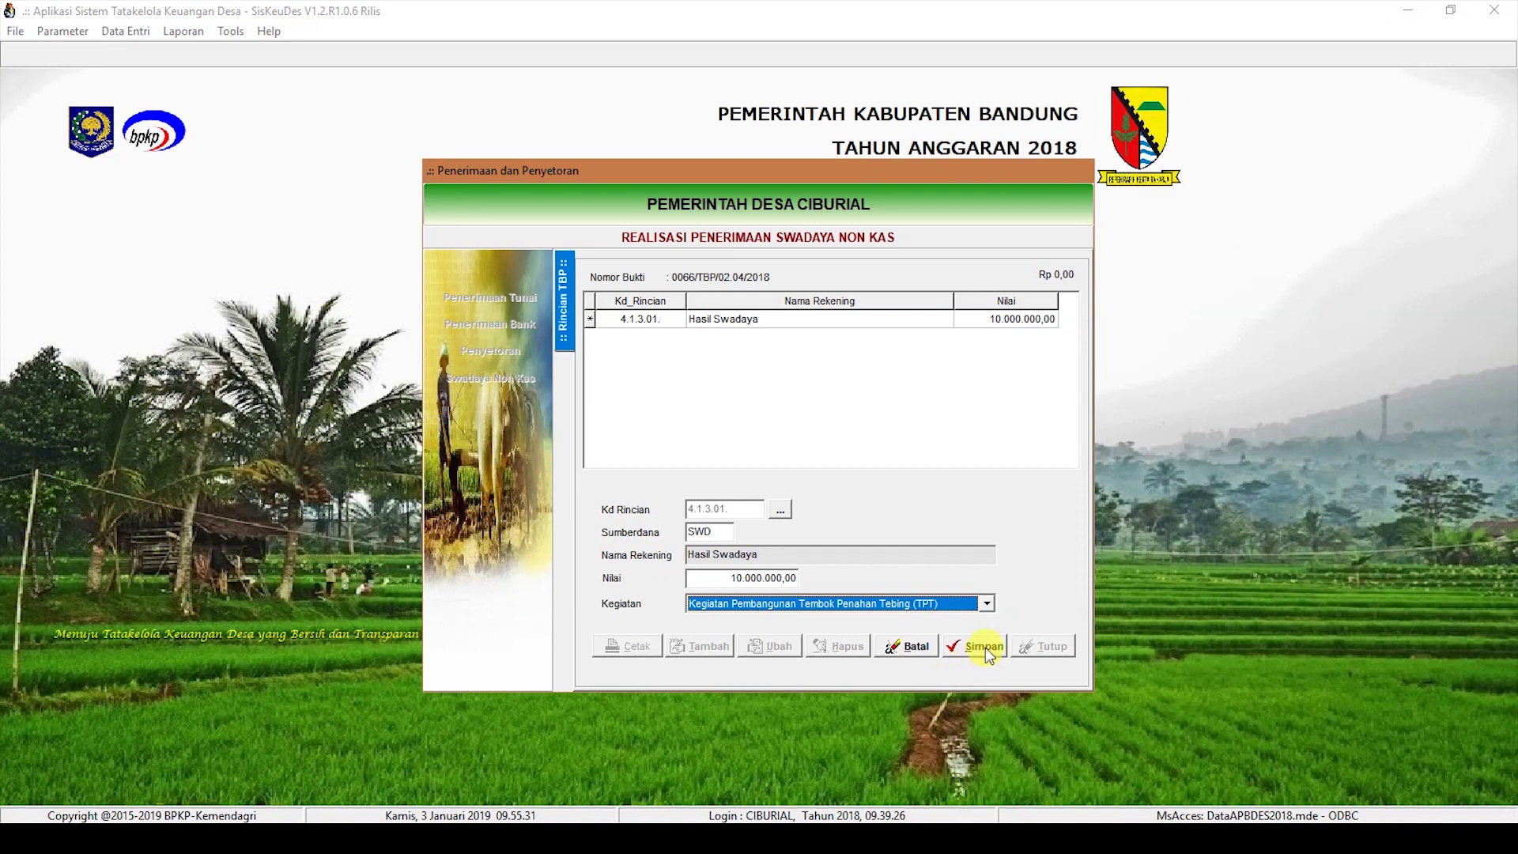
pyautogui.click(984, 646)
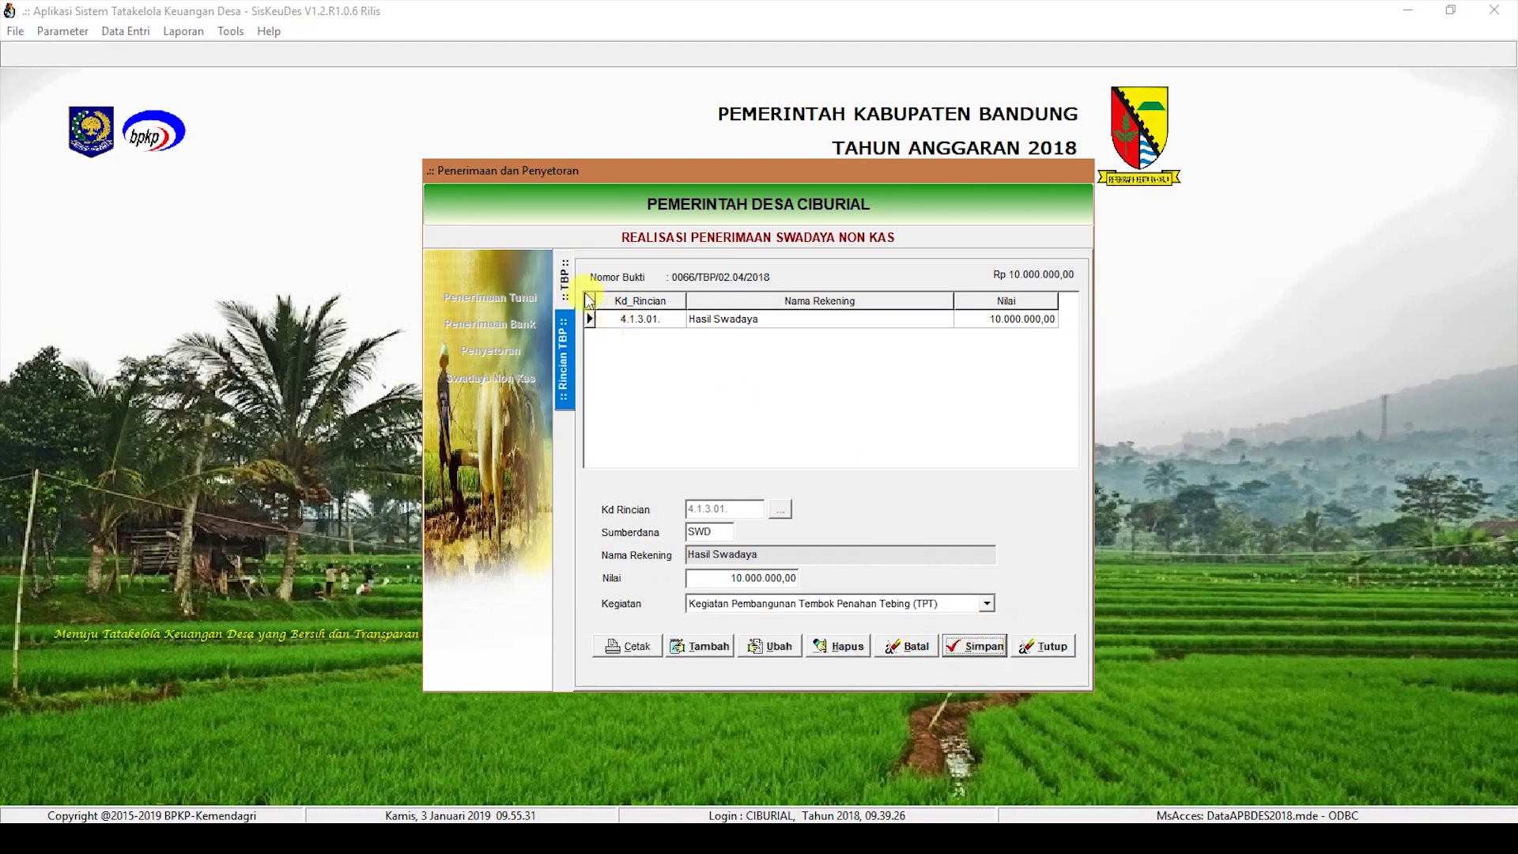
pyautogui.click(710, 645)
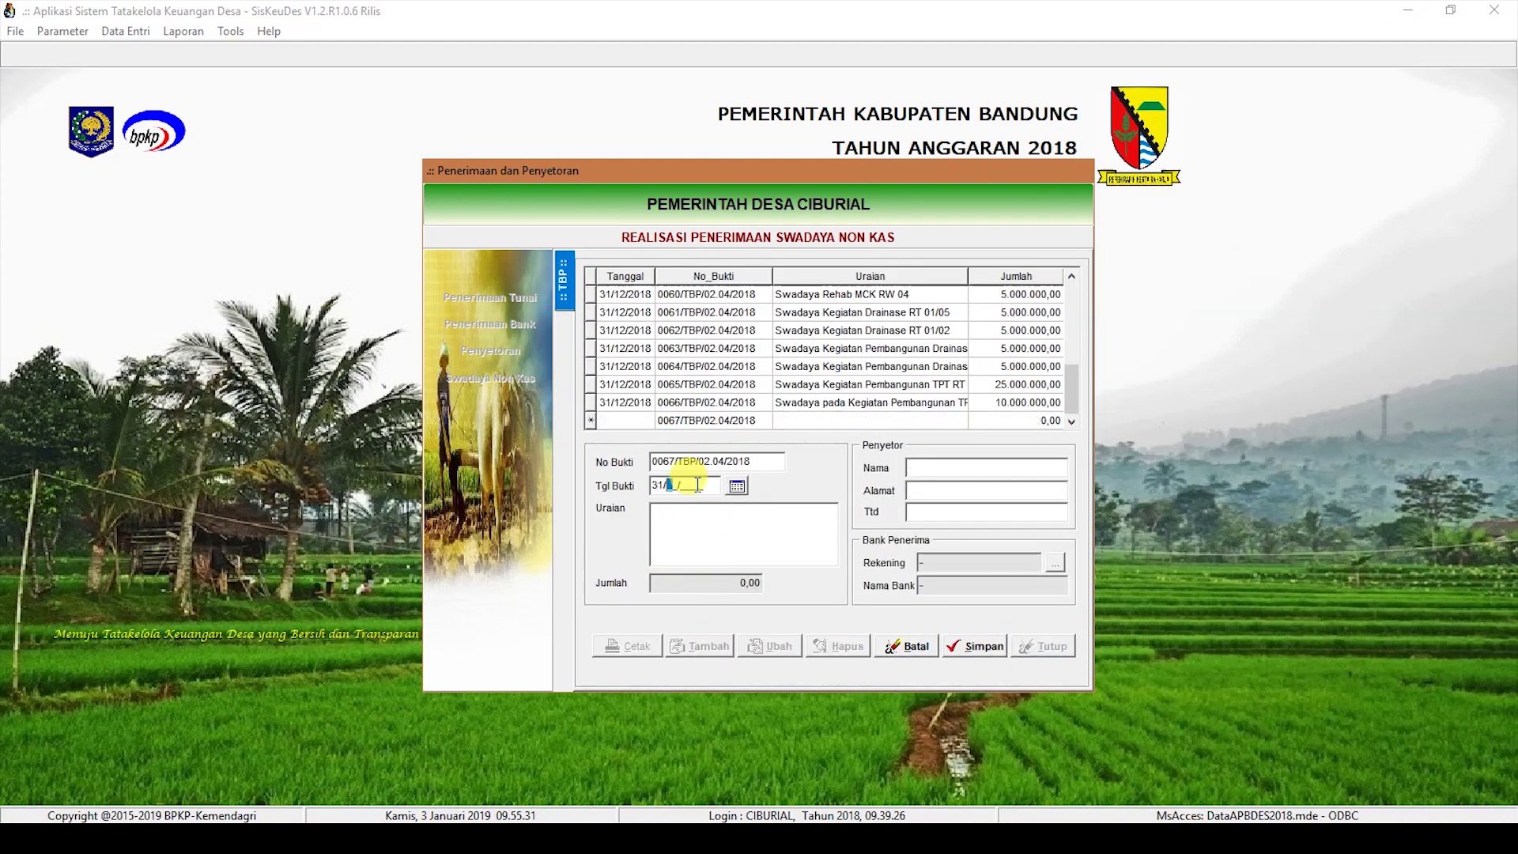
# Step: Save receipt 0067, 'Swadaya pada Kegiatan Pembangunan TPT RT 02 RW 12', with the depositor's details
pyautogui.click(709, 518)
pyautogui.write('Swadaya pada Kegiatan ')
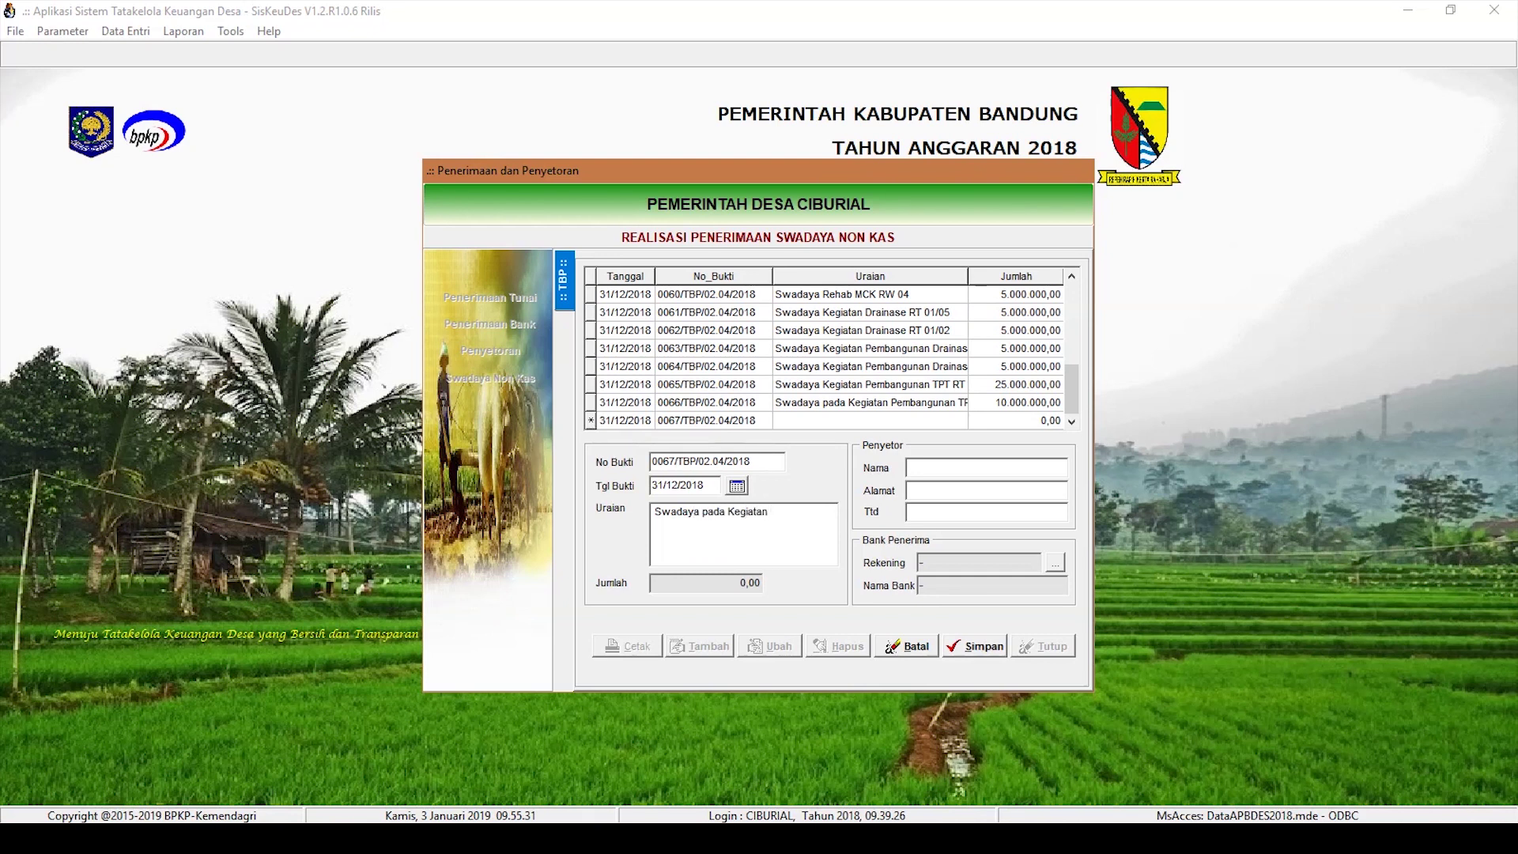
pyautogui.write('Pembangunan')
pyautogui.press('Tab')
pyautogui.press('Tab')
pyautogui.write('Ahmad F')
pyautogui.write('Ciburial')
pyautogui.press('Tab')
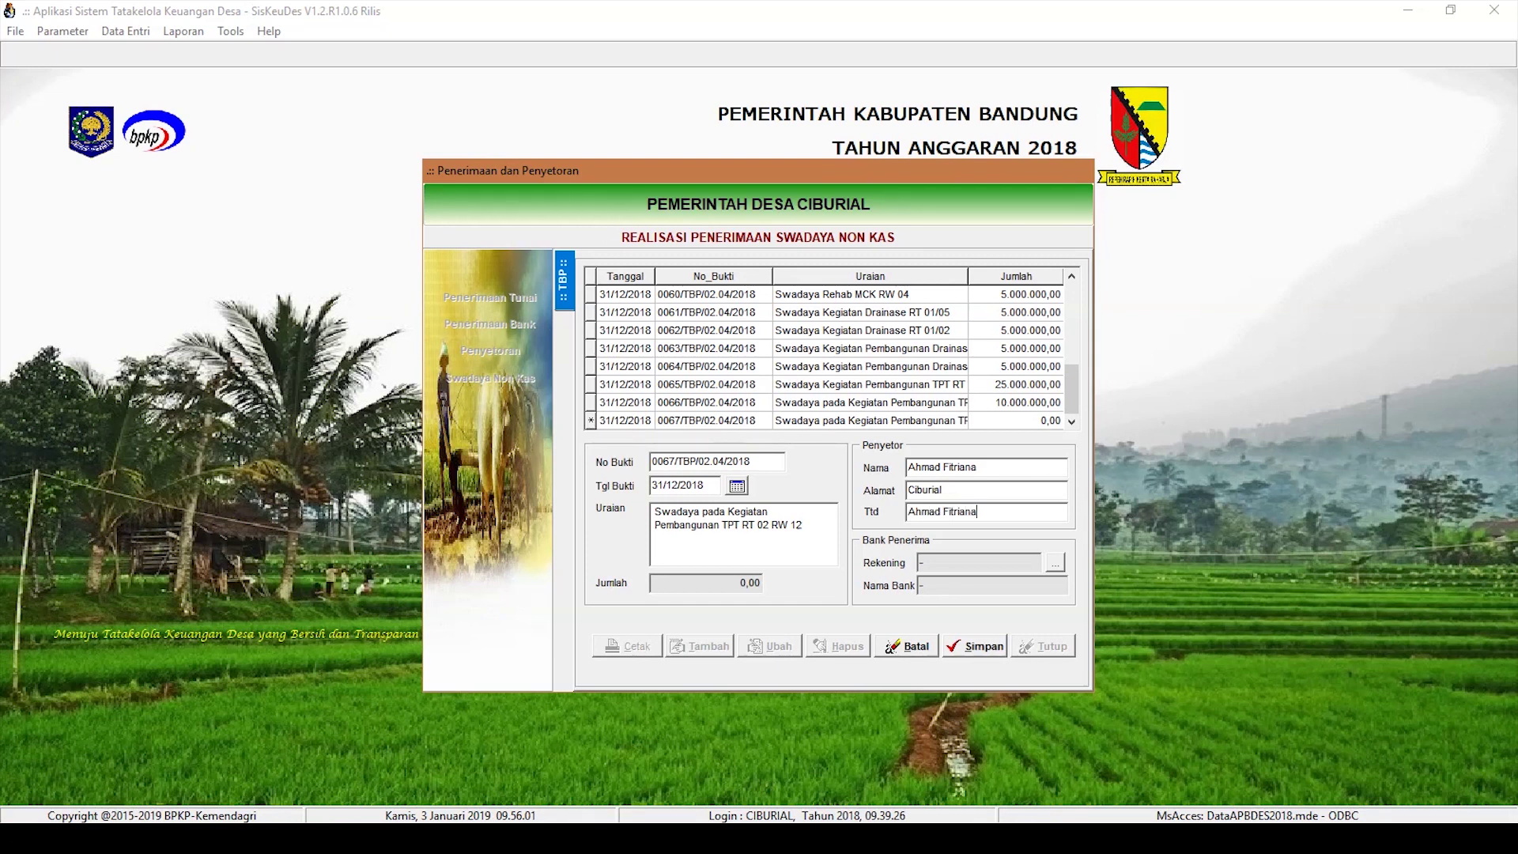
pyautogui.click(989, 647)
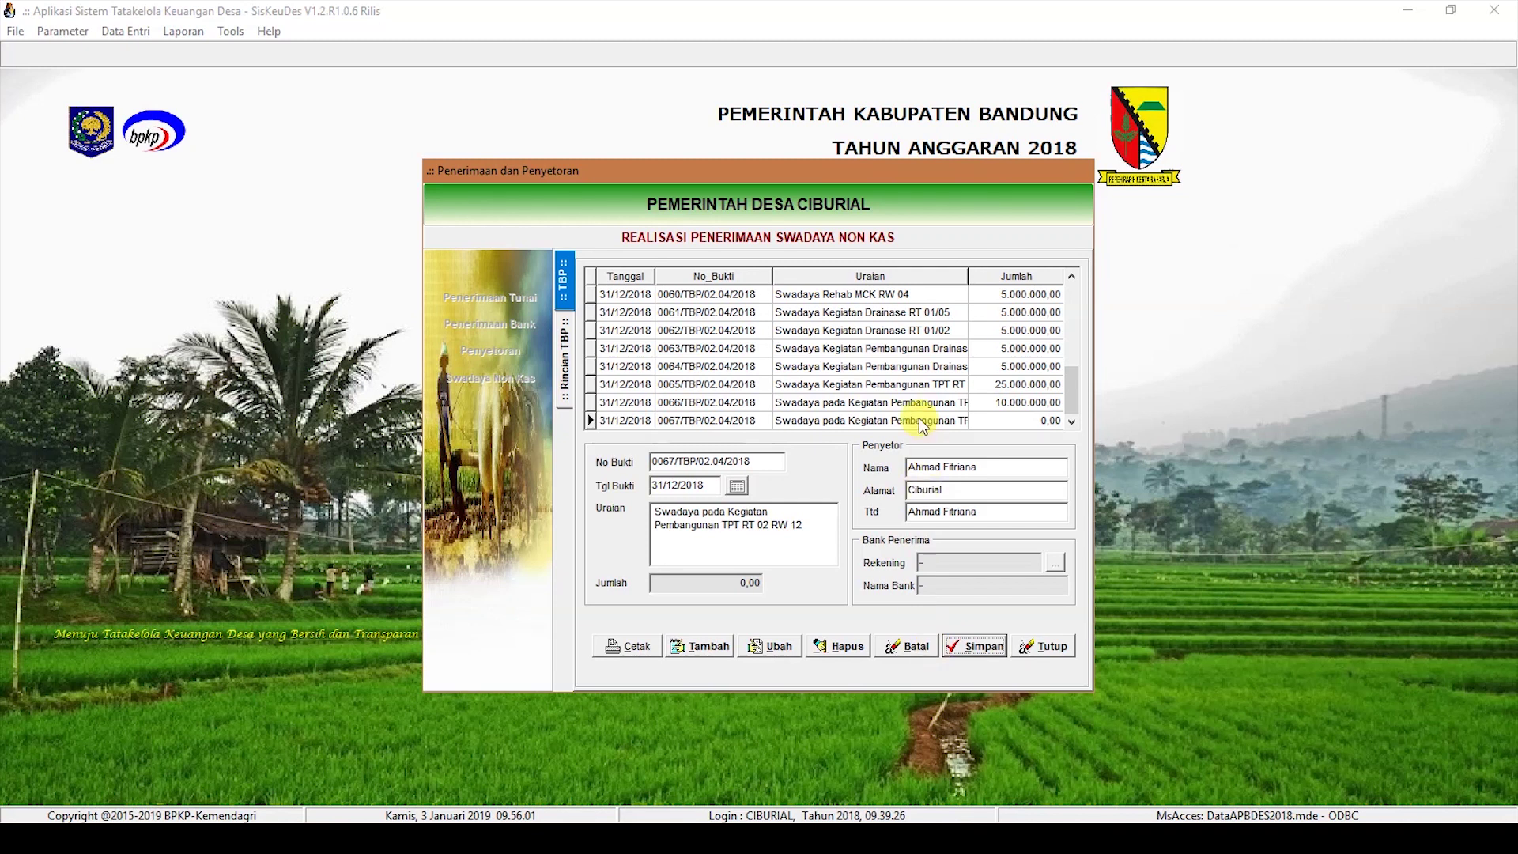
# Step: Add a 7.500.000 Hasil Swadaya (4.1.3.01) detail line under the TPT construction activity
pyautogui.doubleClick(922, 425)
pyautogui.click(685, 646)
pyautogui.click(783, 506)
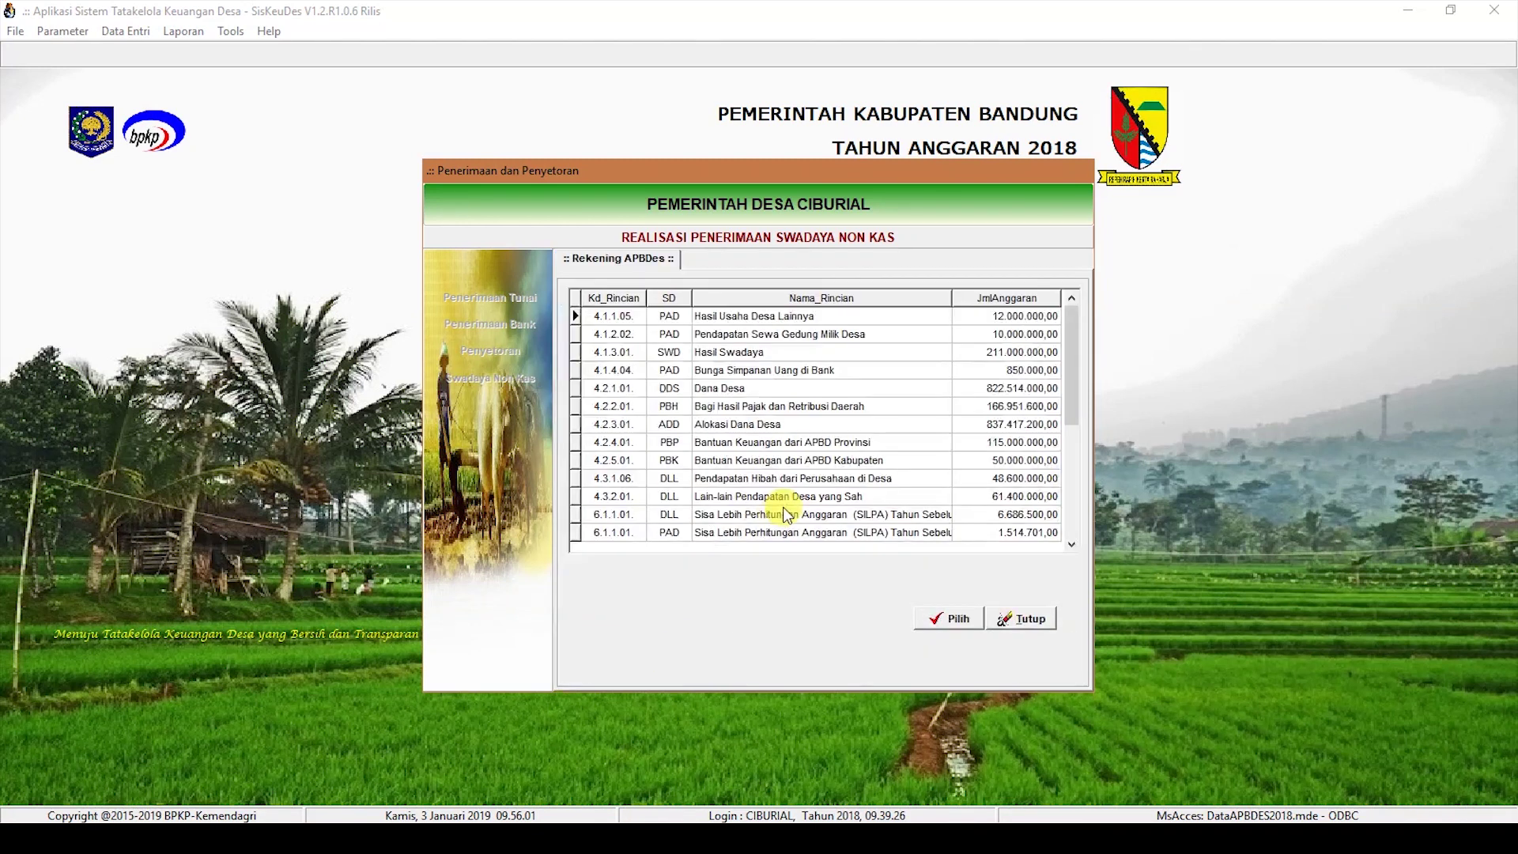
pyautogui.doubleClick(759, 352)
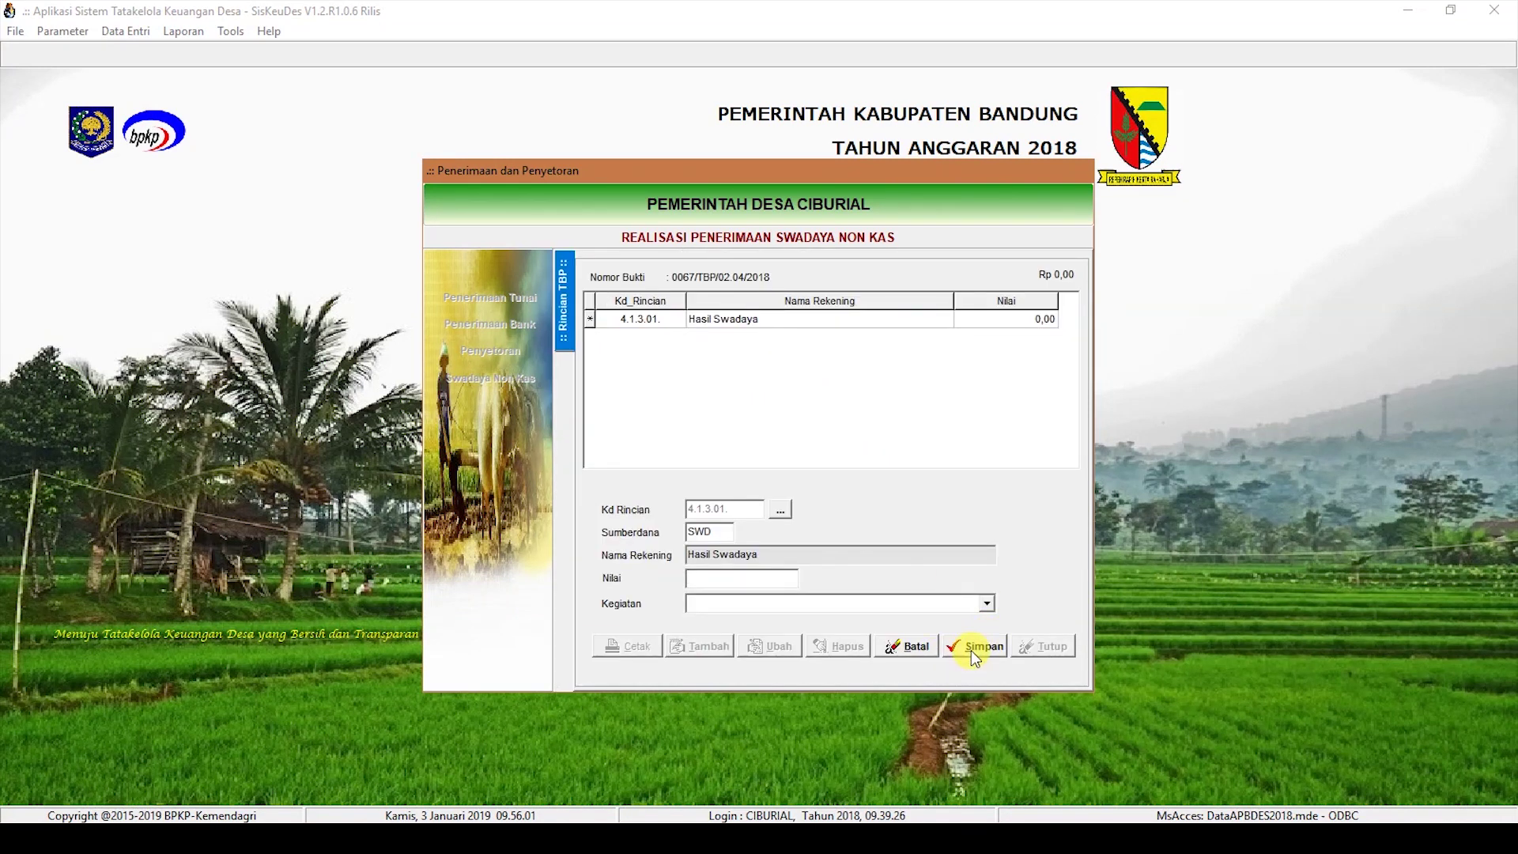
pyautogui.write('7500000')
pyautogui.click(911, 605)
pyautogui.scroll(-3, 911, 661)
pyautogui.click(978, 675)
pyautogui.click(975, 646)
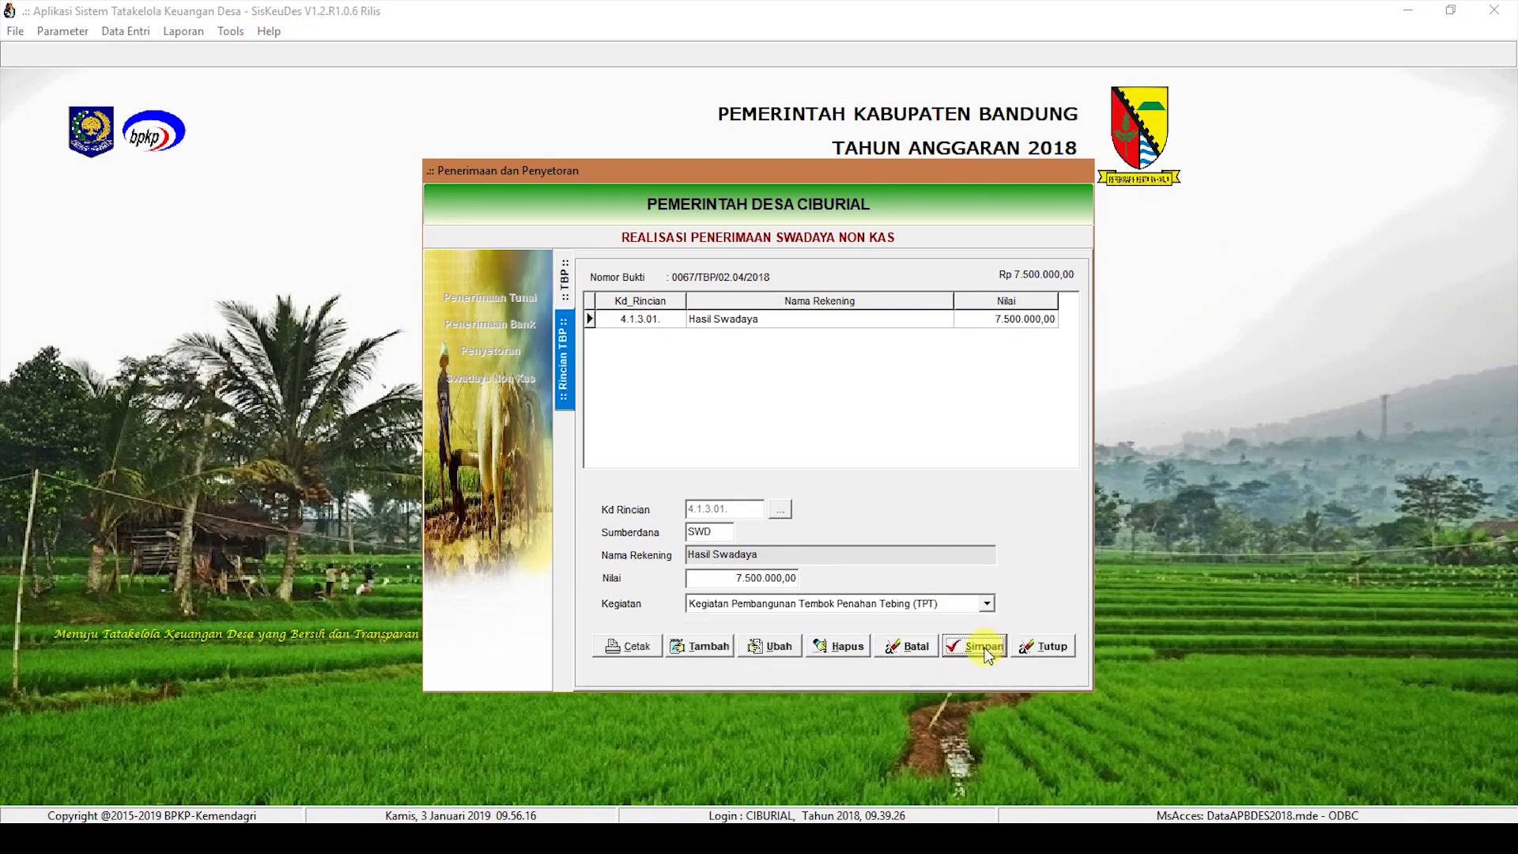
pyautogui.click(555, 279)
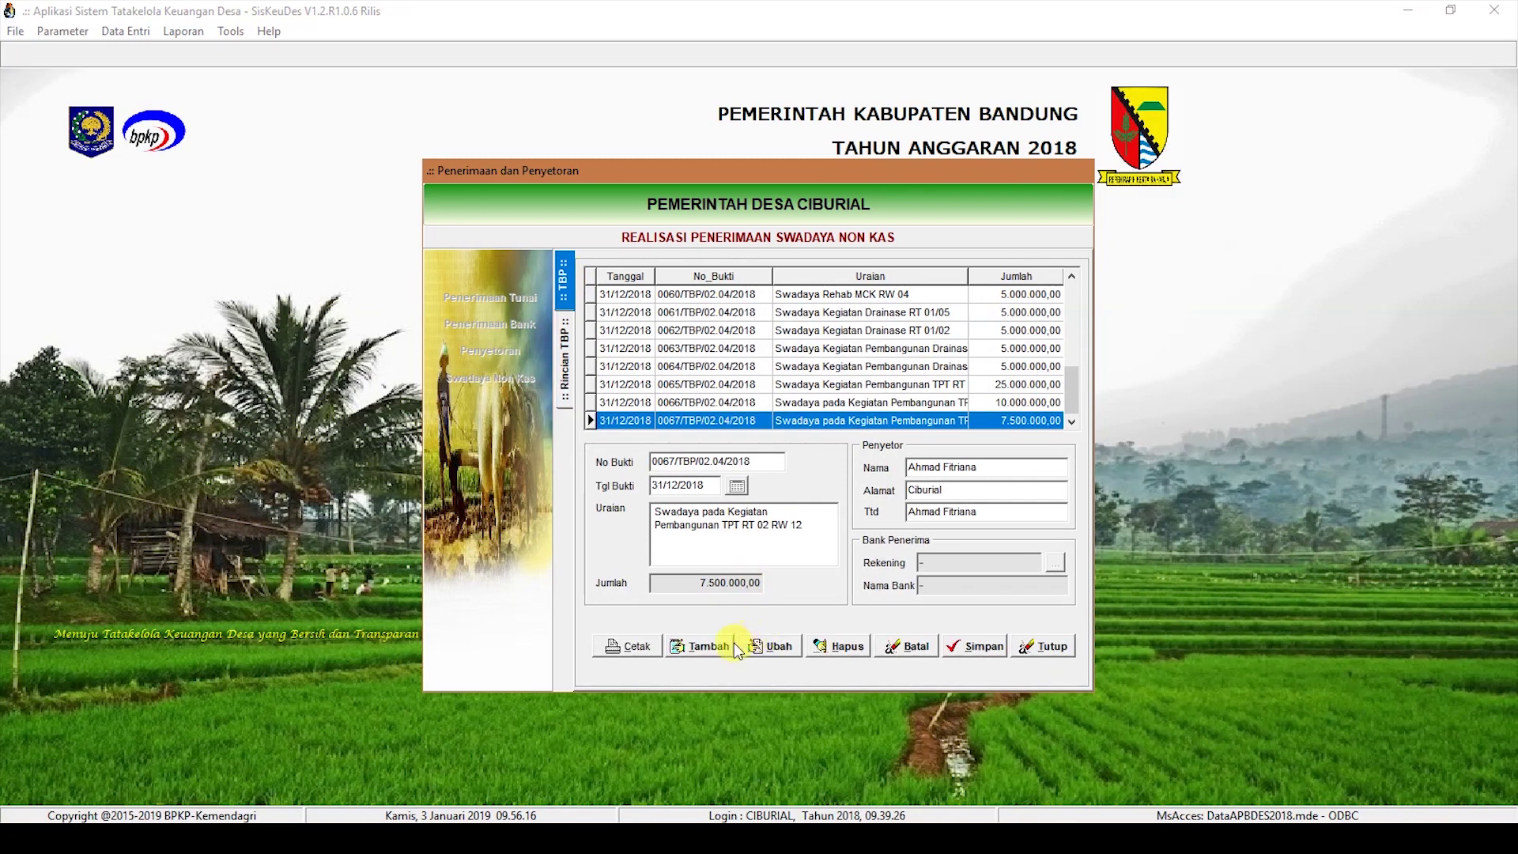
pyautogui.click(700, 646)
# Step: Save receipt 0068 dated 31/12/2018 for 'Swadaya pada Kegiatan Pembangunan TPT RW 11' with depositor details
pyautogui.write('31/12/2018')
pyautogui.press('Tab')
pyautogui.write('Swdaaya pada Kegiatan Pemba')
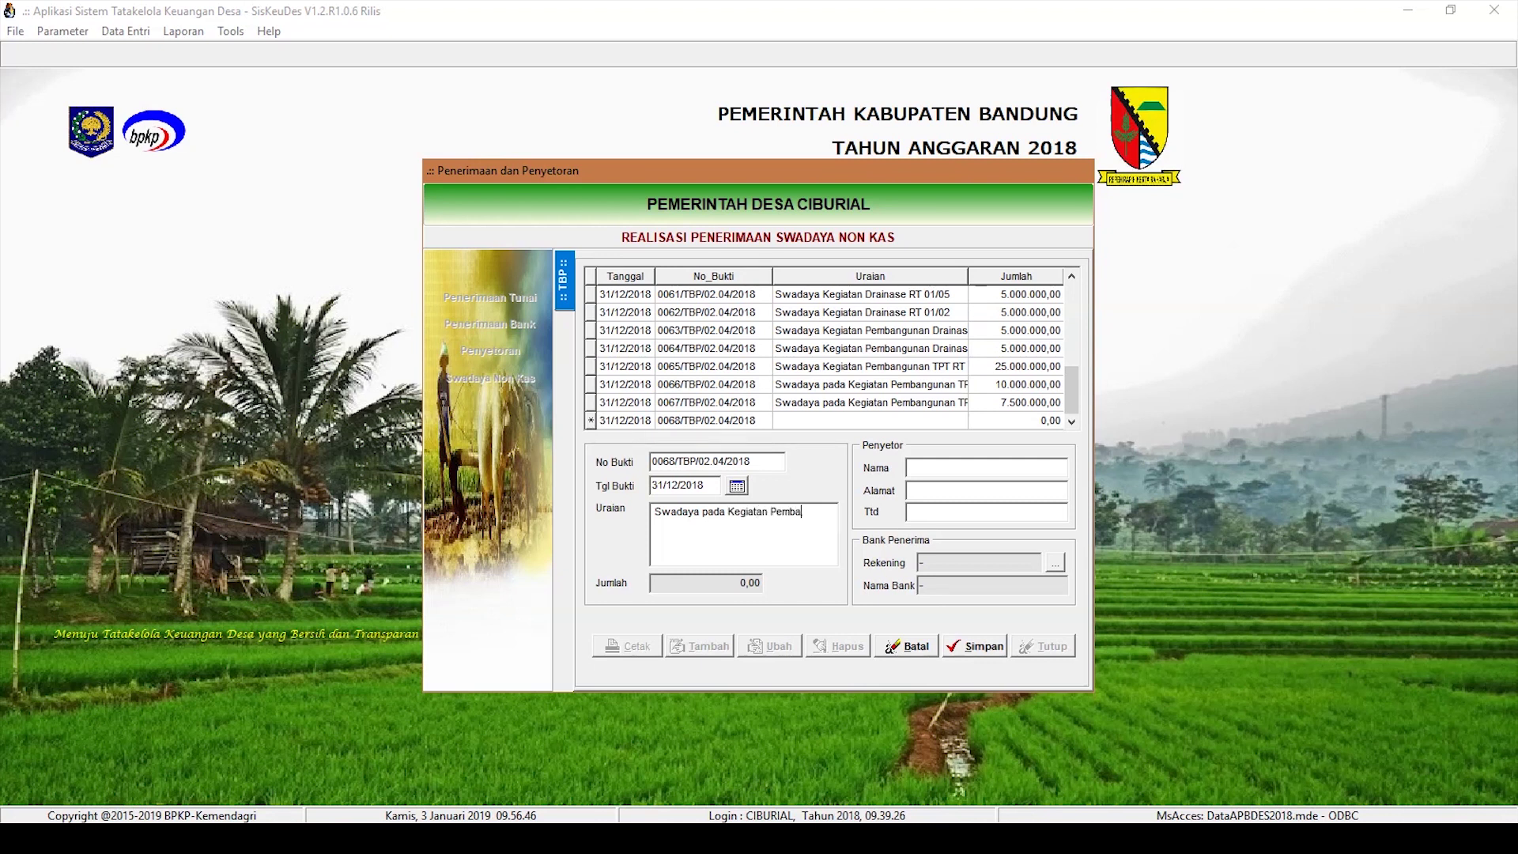
pyautogui.write('ngunan TPT RW 11')
pyautogui.press('Tab')
pyautogui.press('Tab')
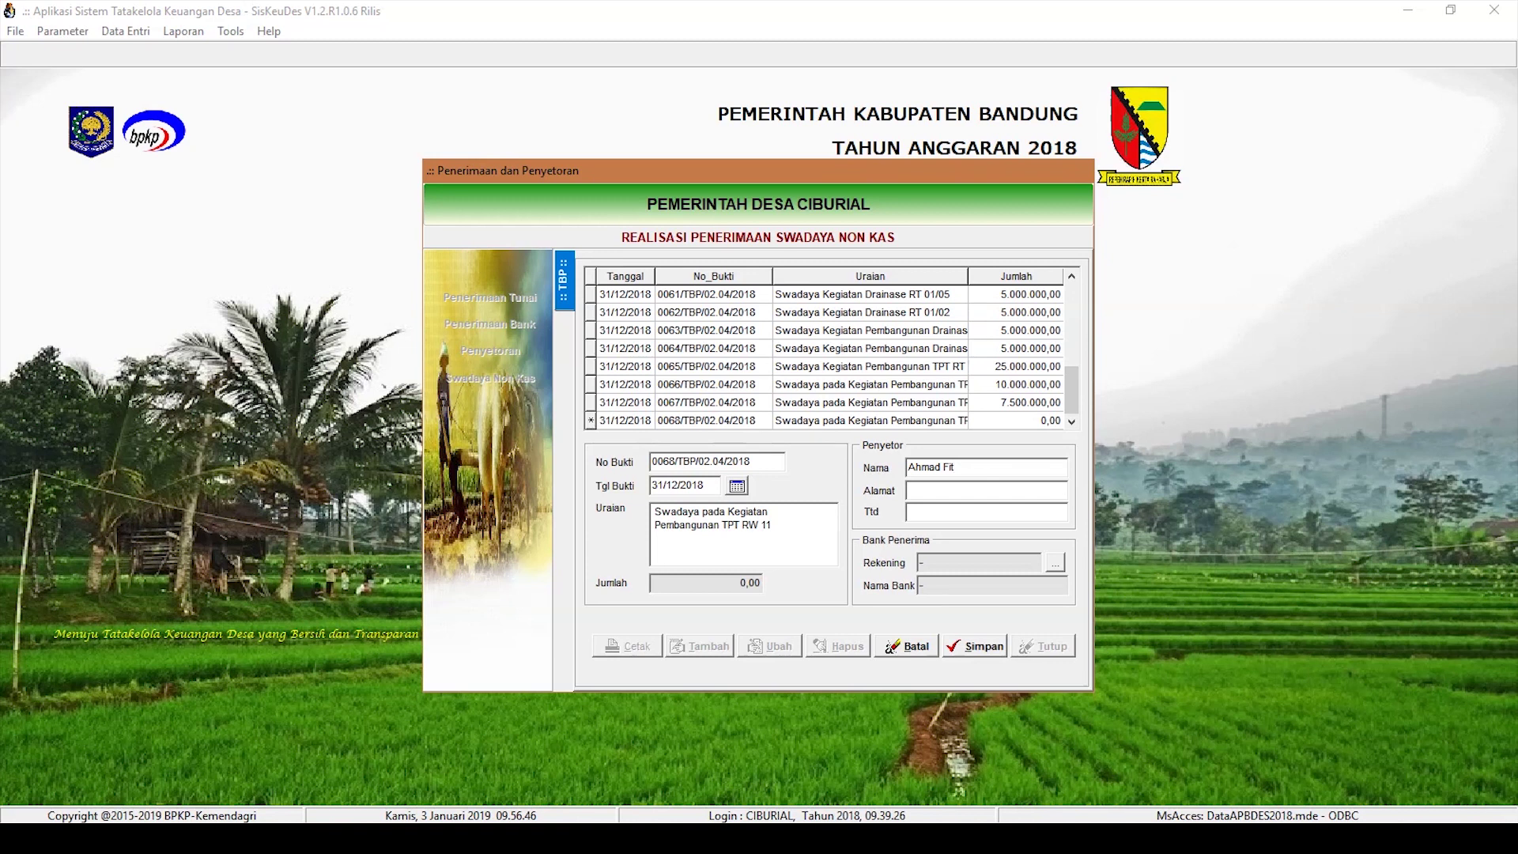
pyautogui.write('Ciburial')
pyautogui.press('Tab')
pyautogui.click(990, 650)
# Step: Add a 10.000.000 Hasil Swadaya (4.1.3.01) detail line under the TPT construction activity
pyautogui.click(701, 642)
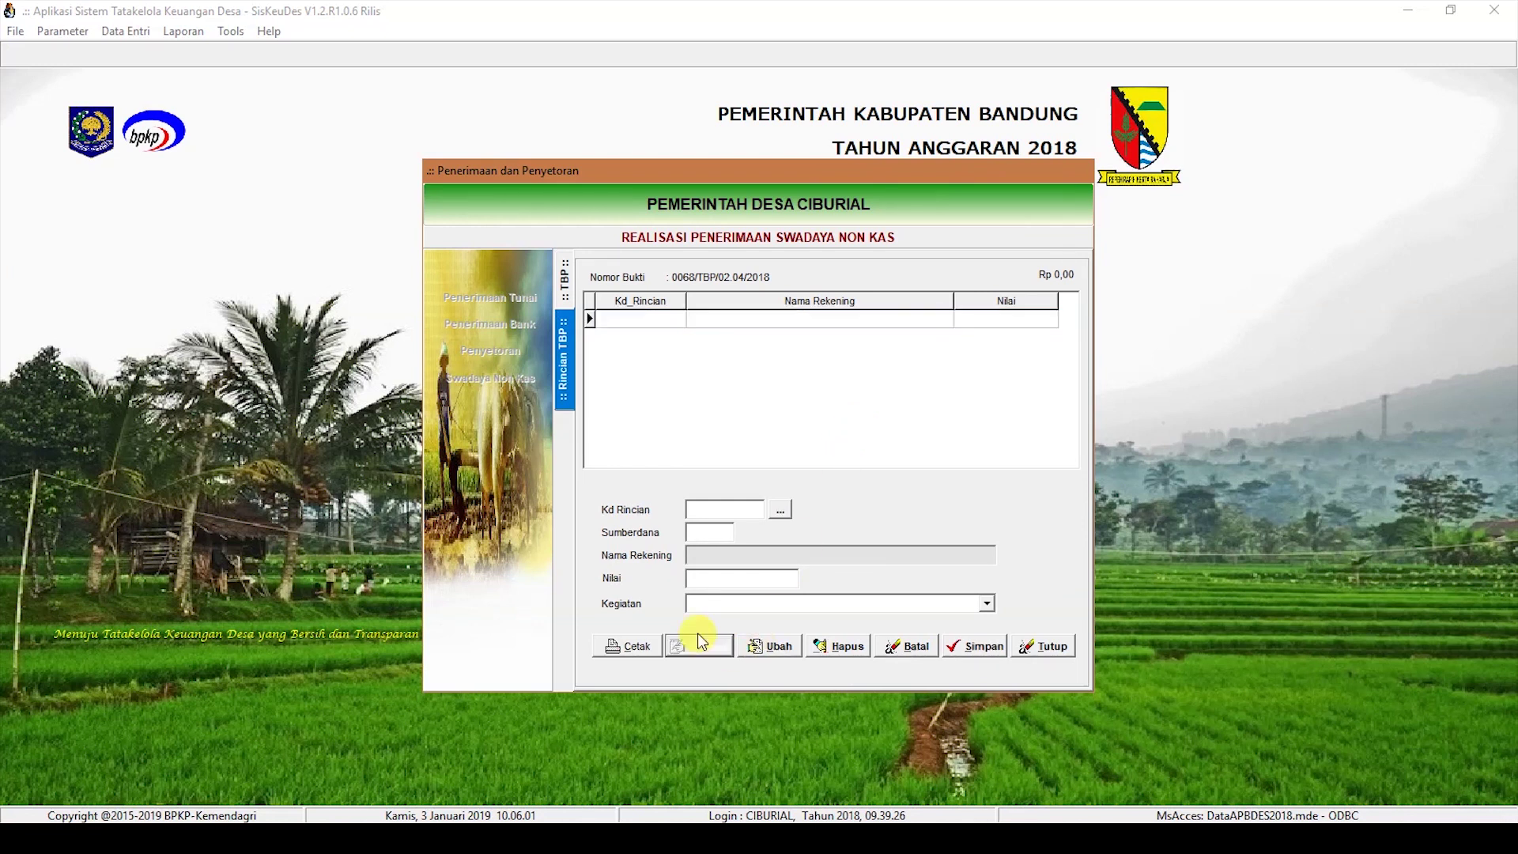
pyautogui.click(779, 509)
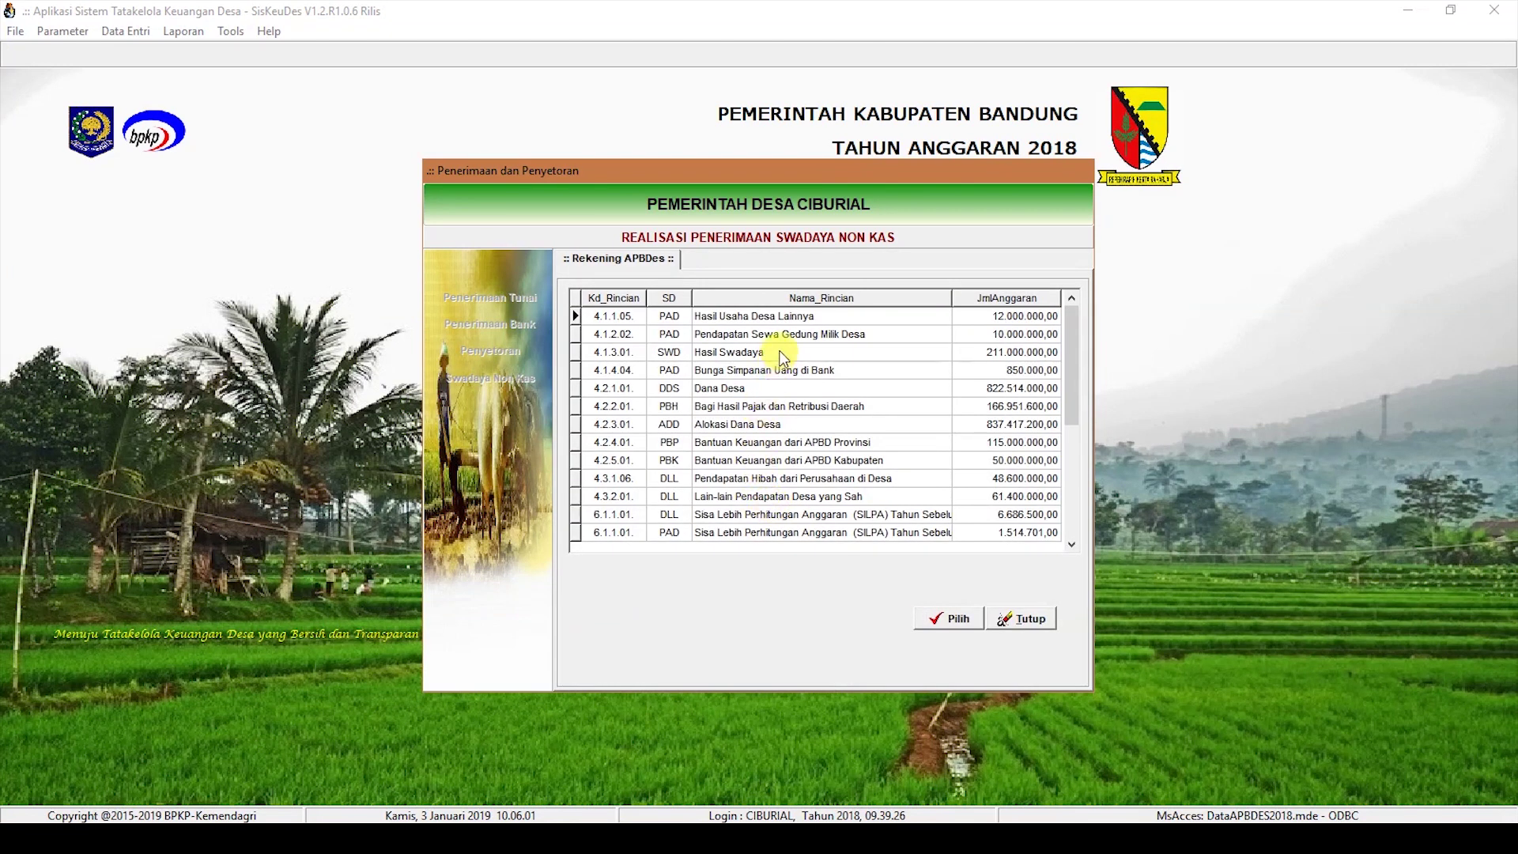
pyautogui.doubleClick(781, 356)
pyautogui.write('1000')
pyautogui.click(909, 604)
pyautogui.click(908, 684)
pyautogui.click(974, 647)
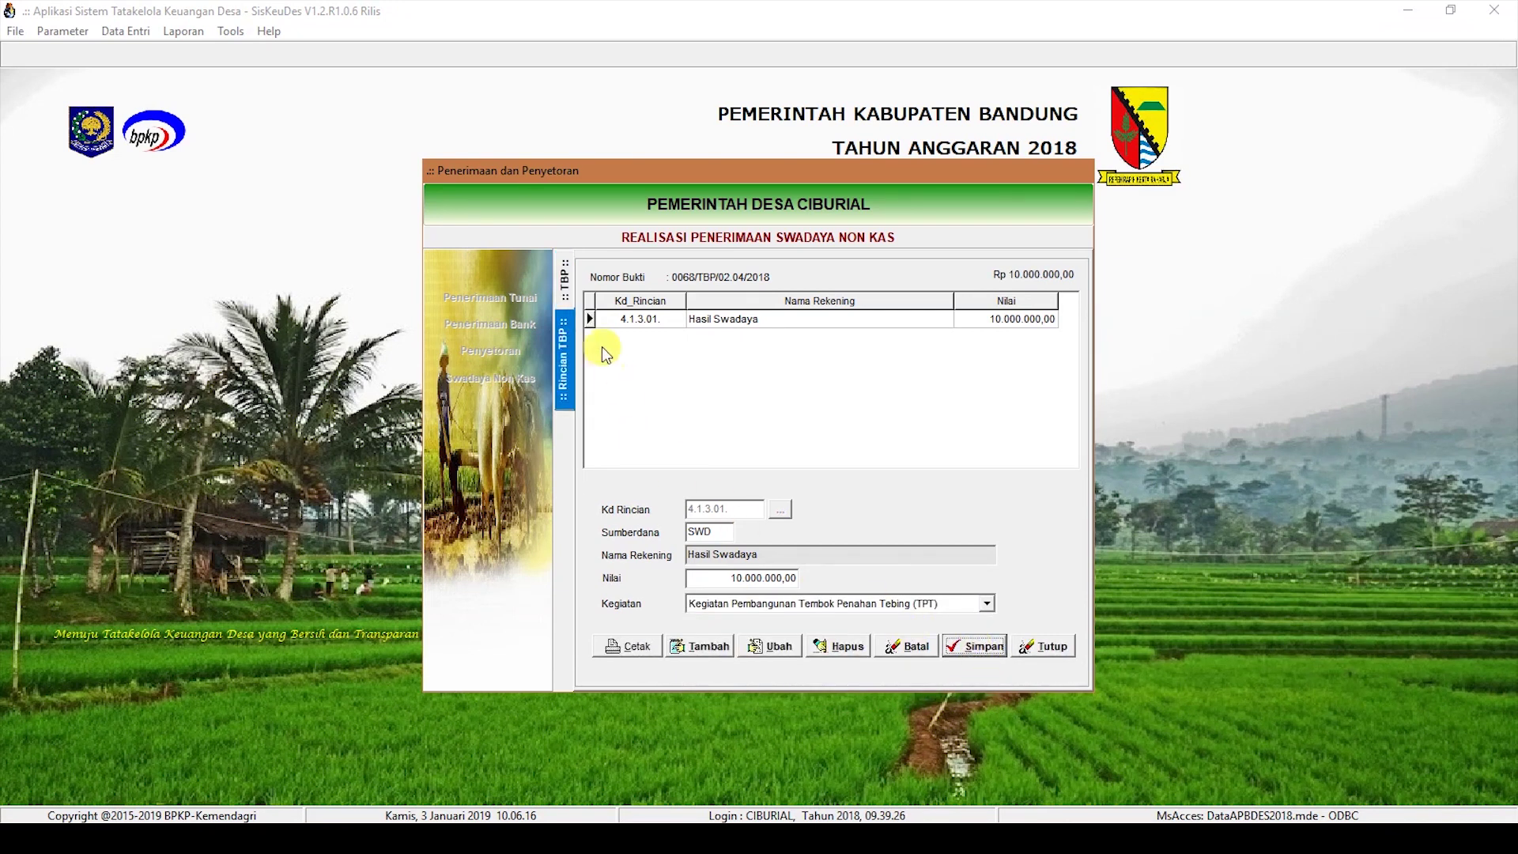
pyautogui.click(565, 280)
pyautogui.click(700, 646)
# Step: Save receipt 0069 described 'Swadaya pada Kegiatan Rabat Beton Jalan Gang RT 01 RW 03' with depositor details
pyautogui.click(677, 532)
pyautogui.write('Swdaya pada Kegiatan Rabat Beton Jalan Gang RT 01 RW 03')
pyautogui.click(922, 471)
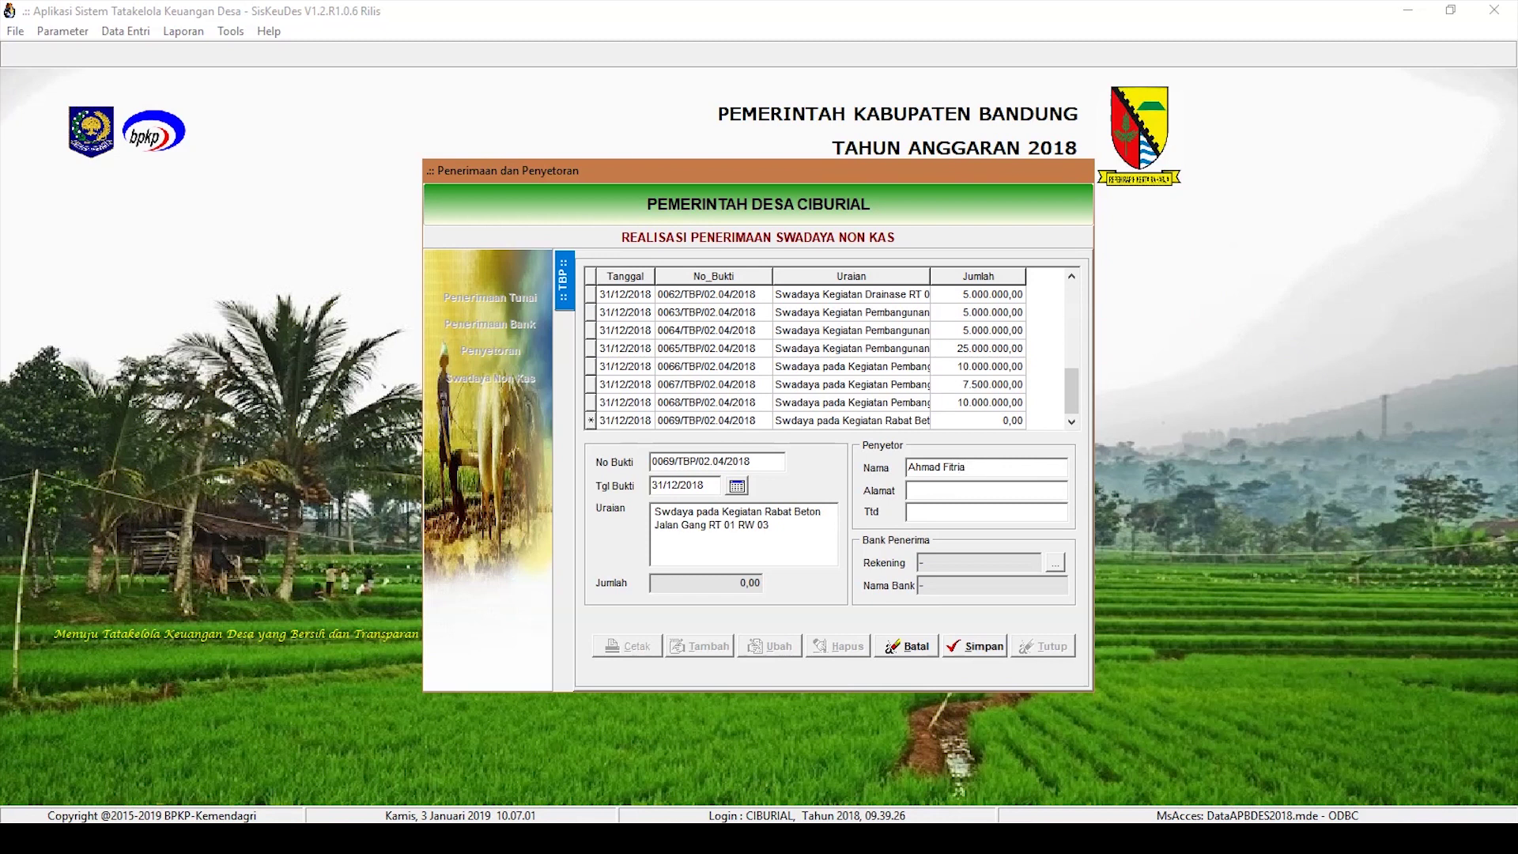
pyautogui.write('Ciburial')
pyautogui.press('Tab')
pyautogui.click(993, 647)
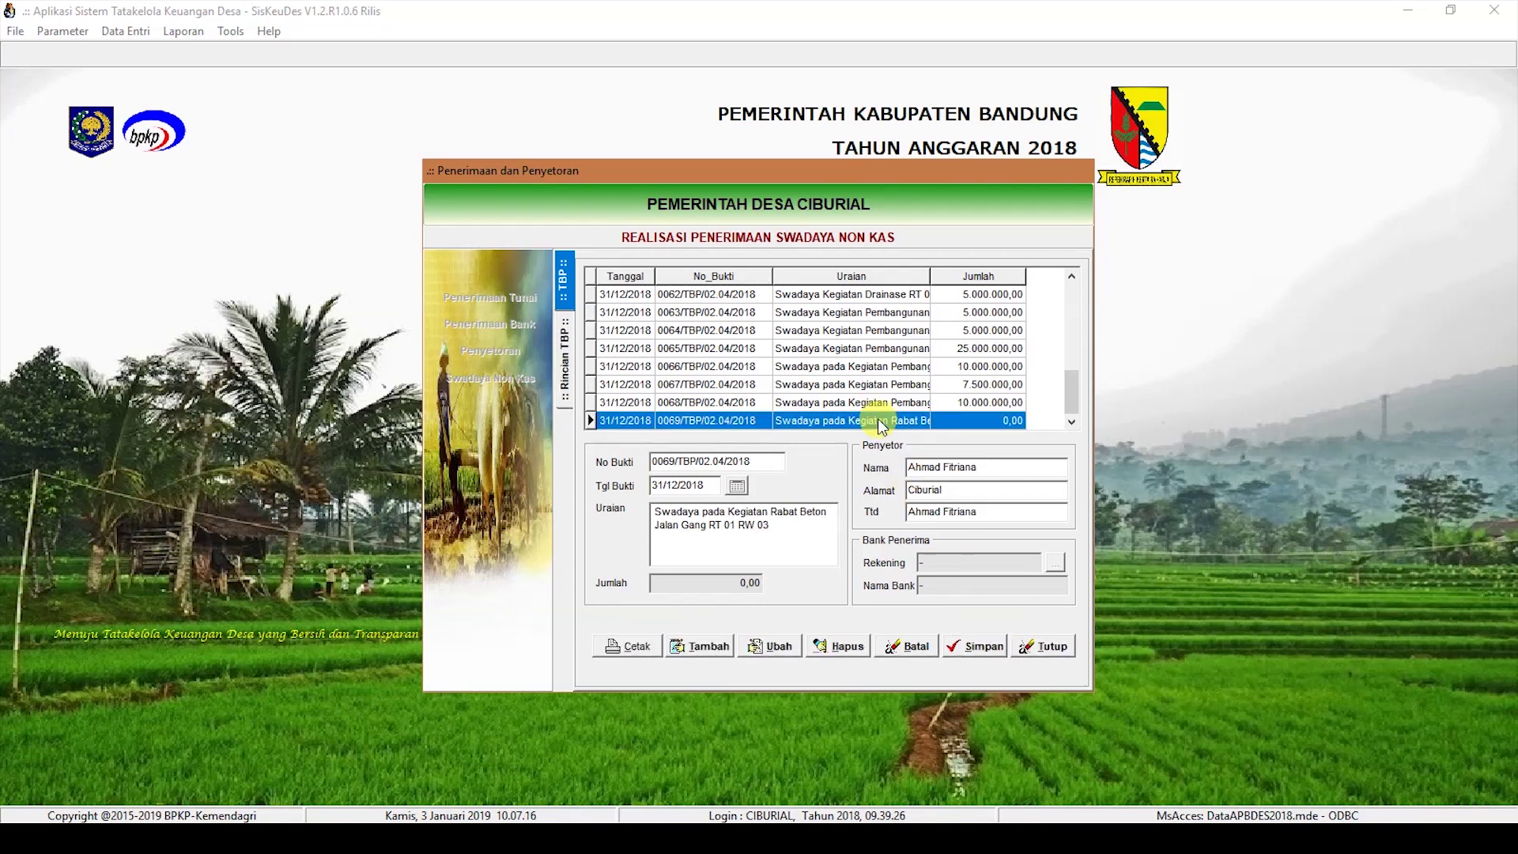
# Step: Add a 3.000.000 Hasil Swadaya (4.1.3.01) line under the provincial infrastructure aid activity
pyautogui.click(780, 509)
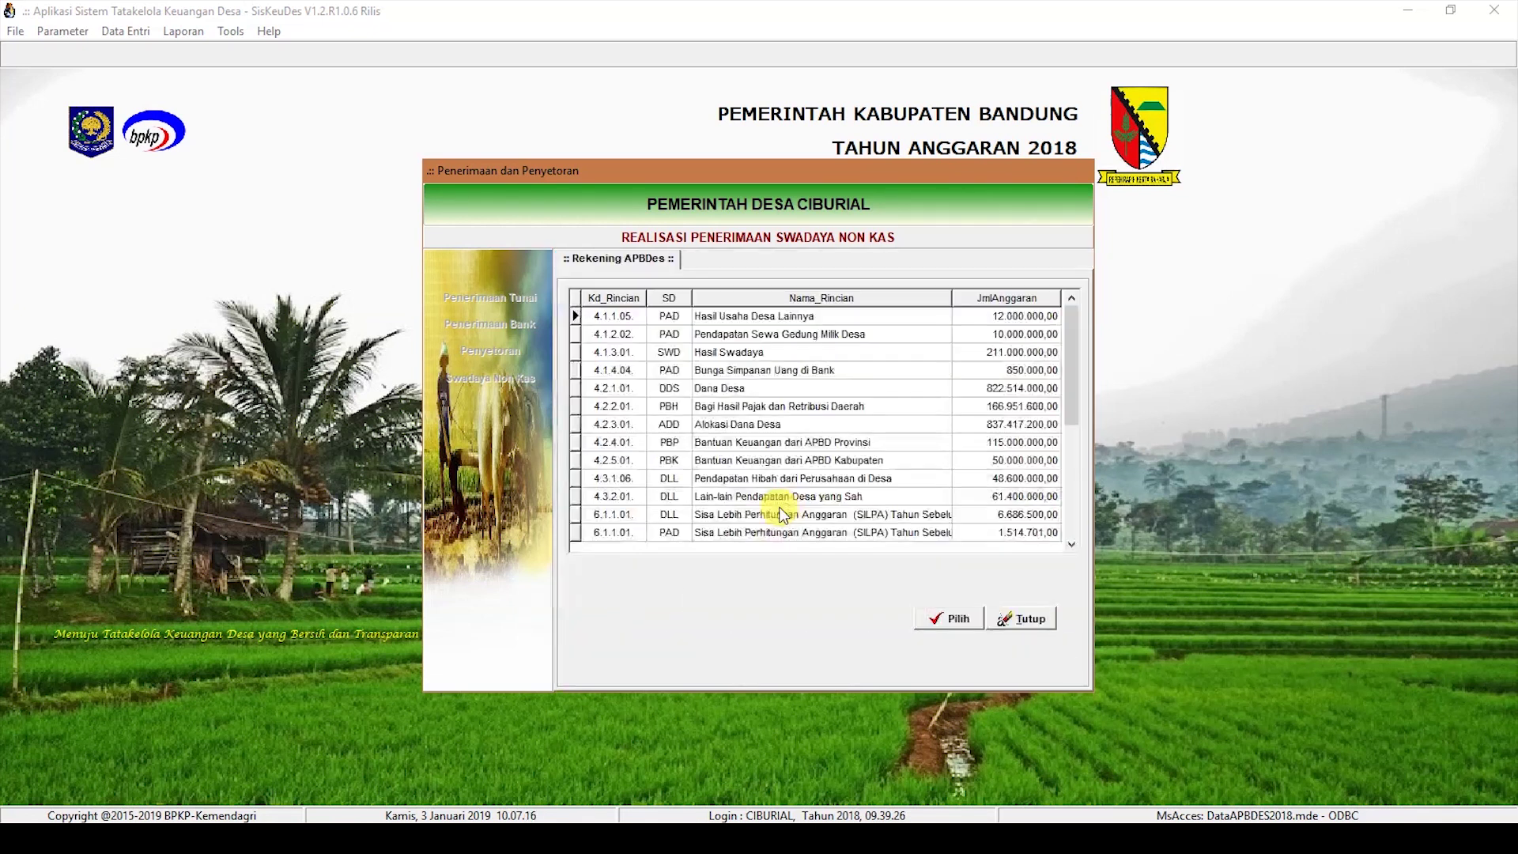
pyautogui.doubleClick(783, 348)
pyautogui.write('3.000.000')
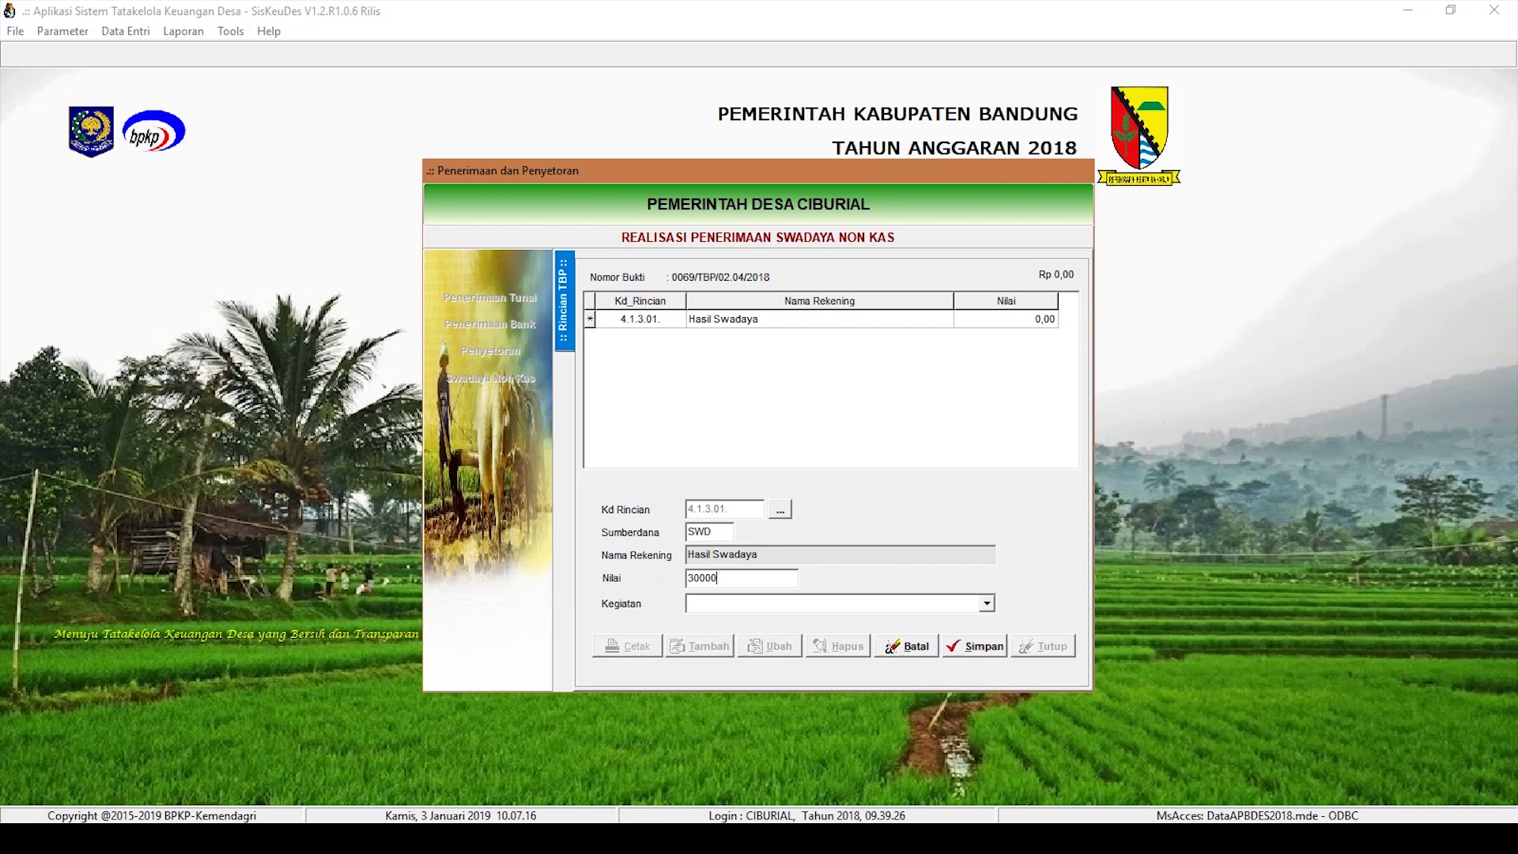
pyautogui.click(986, 604)
pyautogui.click(956, 691)
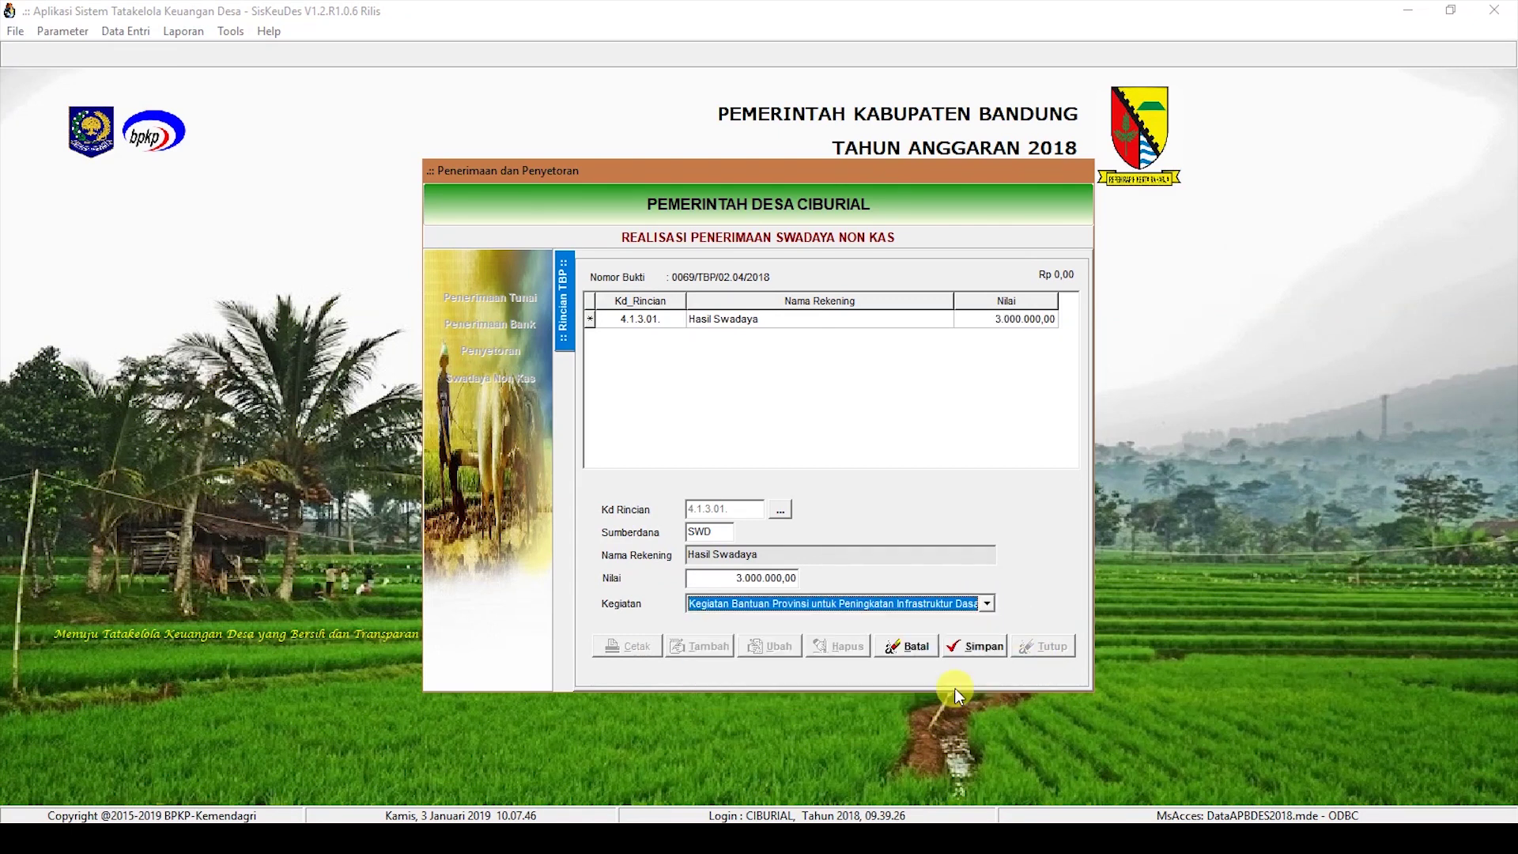
pyautogui.click(979, 652)
# Step: Save receipt 0070 dated 31/12/2018, 'Swadaya pada Kegiatan Rabat Beton Jalan RT 01 RW 12', with depositor fields
pyautogui.click(709, 647)
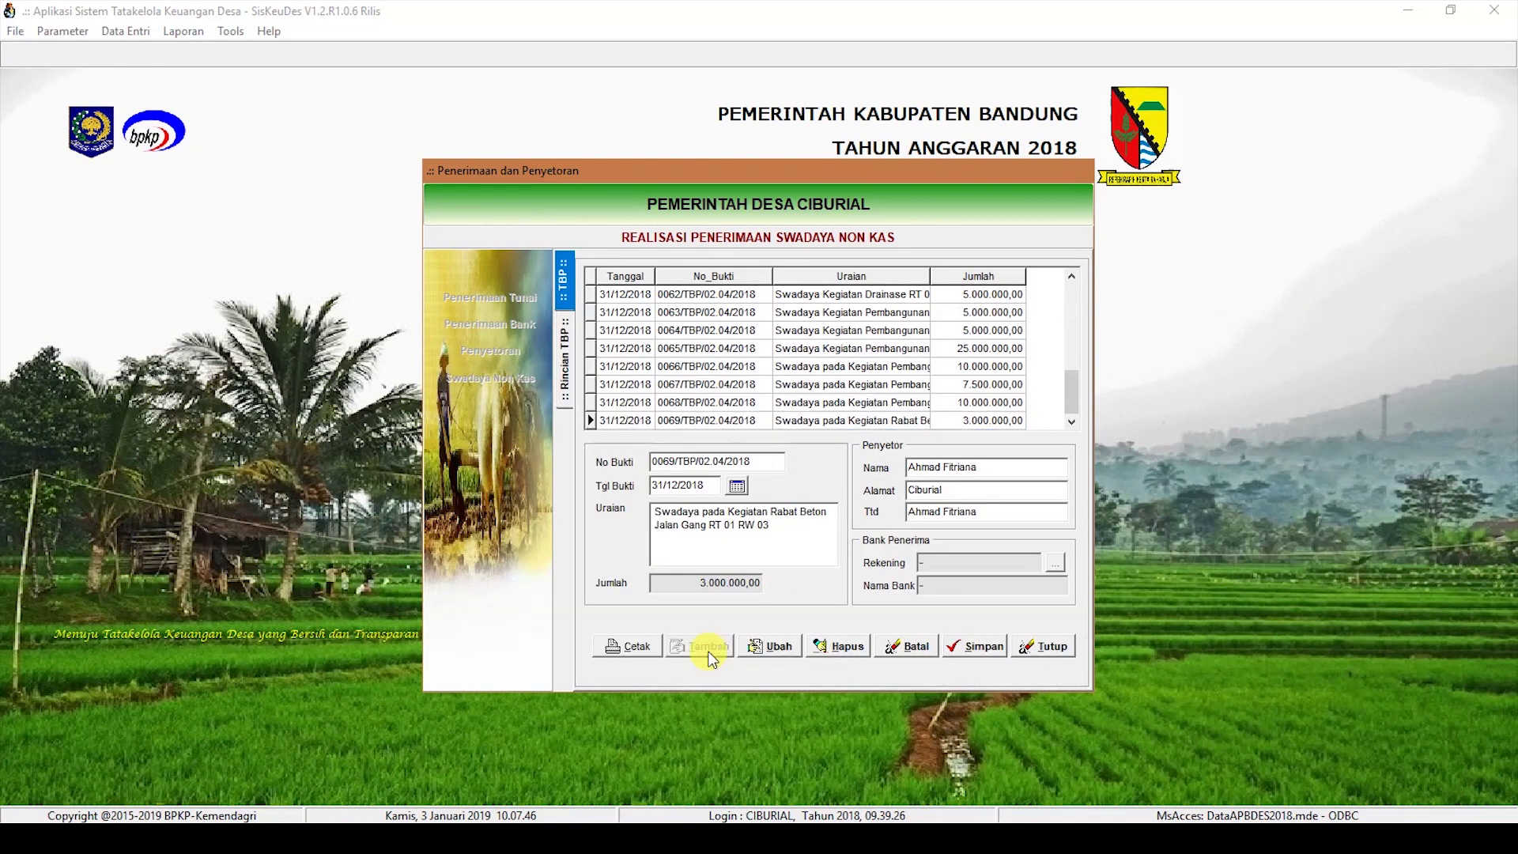
pyautogui.click(673, 485)
pyautogui.write('31/12/2018')
pyautogui.press('Tab')
pyautogui.write('Swadaya pada ')
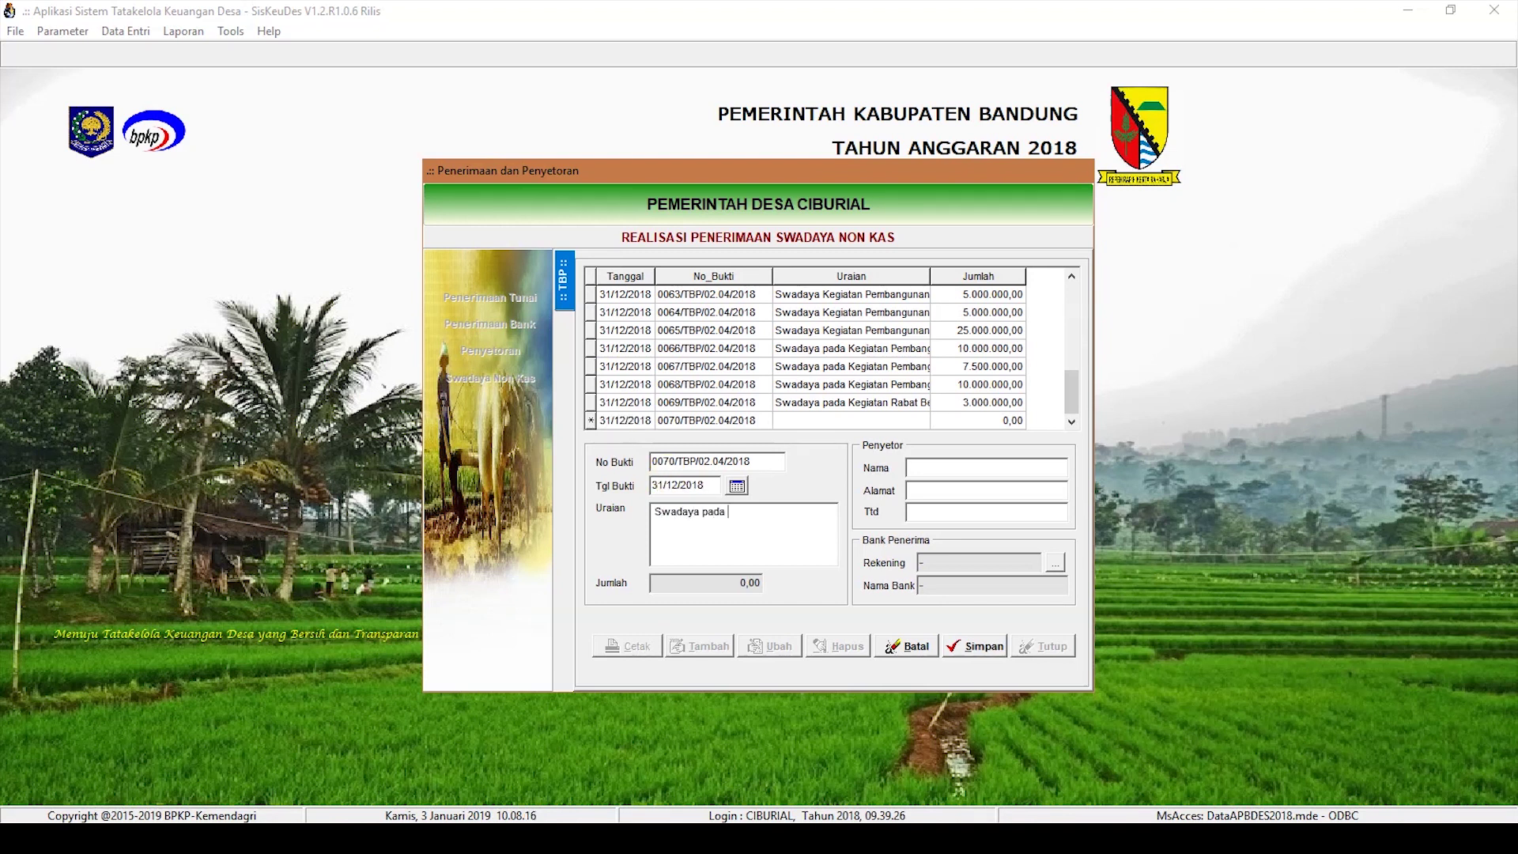
pyautogui.write('Kegiatan Rabat Beton Jalan ')
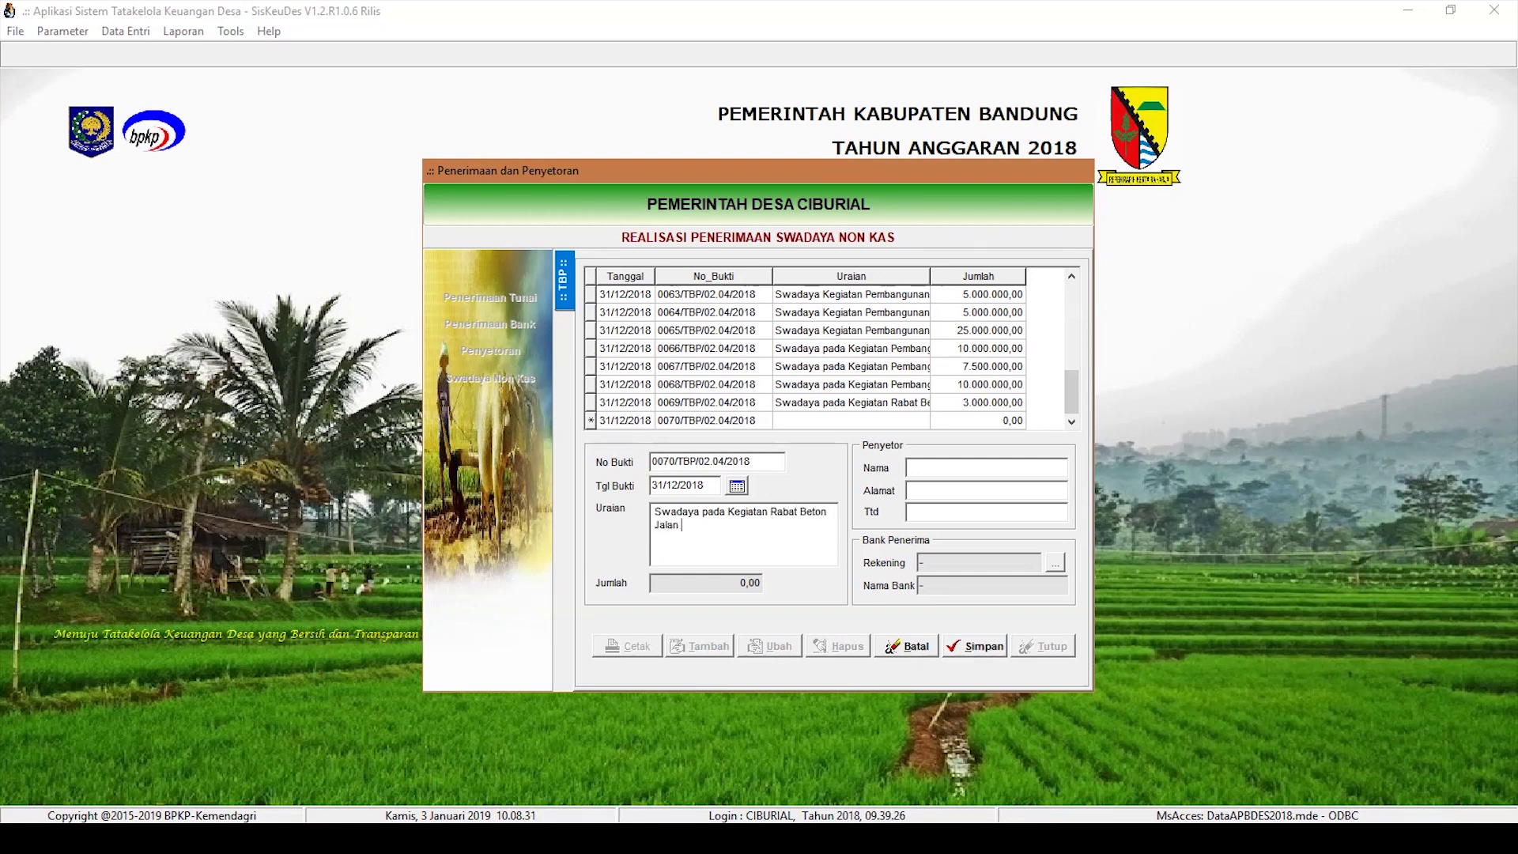
pyautogui.write('RT 01 RW 12')
pyautogui.press('Tab')
pyautogui.press('Tab')
pyautogui.press('Tab')
pyautogui.press('Tab')
pyautogui.write('Ciburial')
pyautogui.press('Tab')
pyautogui.press('Tab')
pyautogui.click(980, 645)
# Step: Add a 1.000.000 Hasil Swadaya (4.1.3.01) line under the provincial infrastructure aid activity
pyautogui.doubleClick(878, 425)
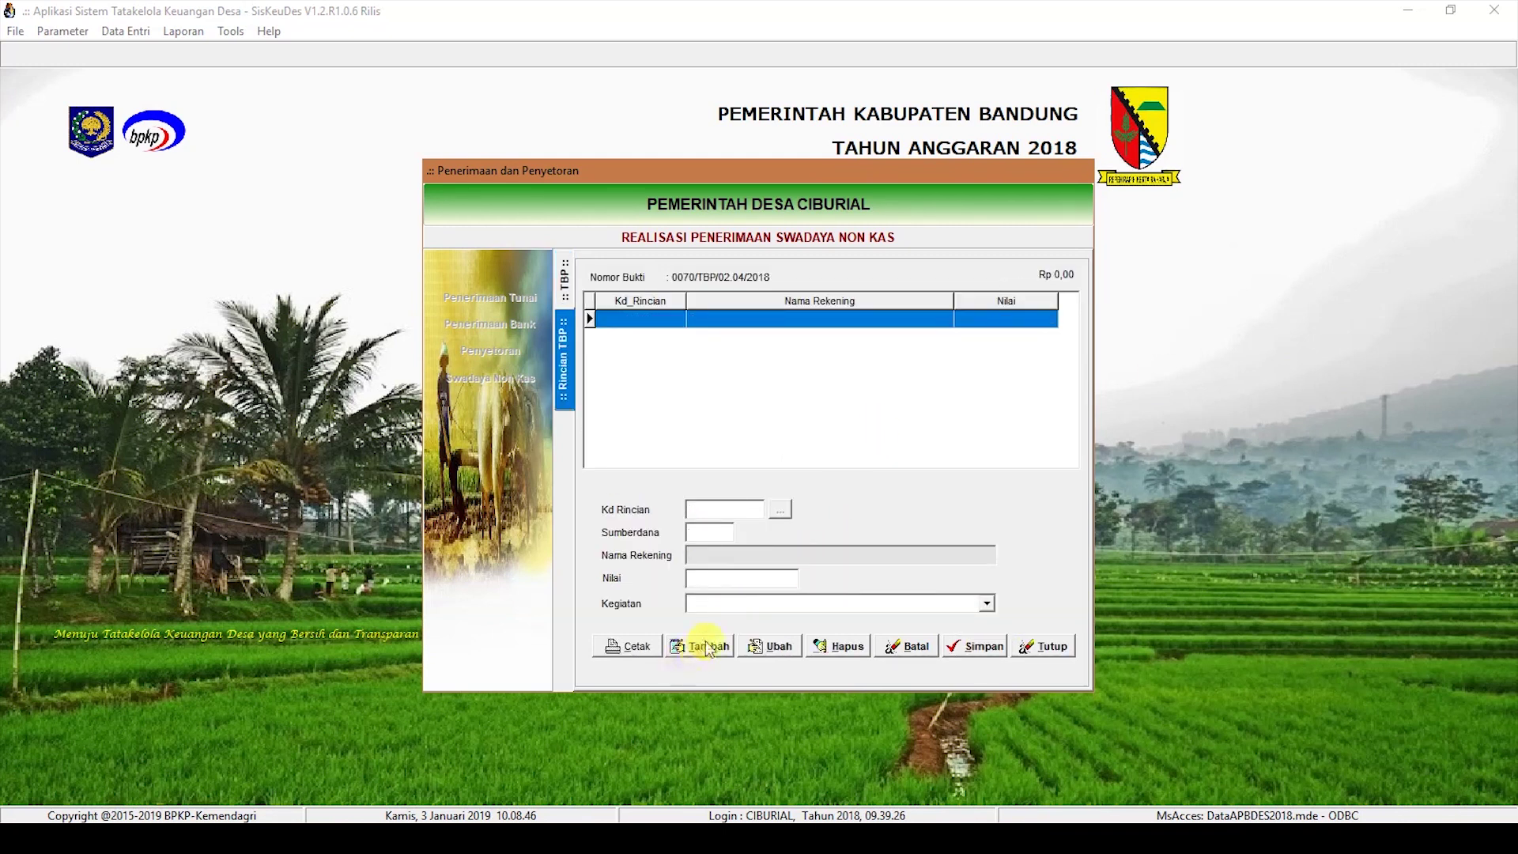
pyautogui.click(720, 655)
pyautogui.click(781, 509)
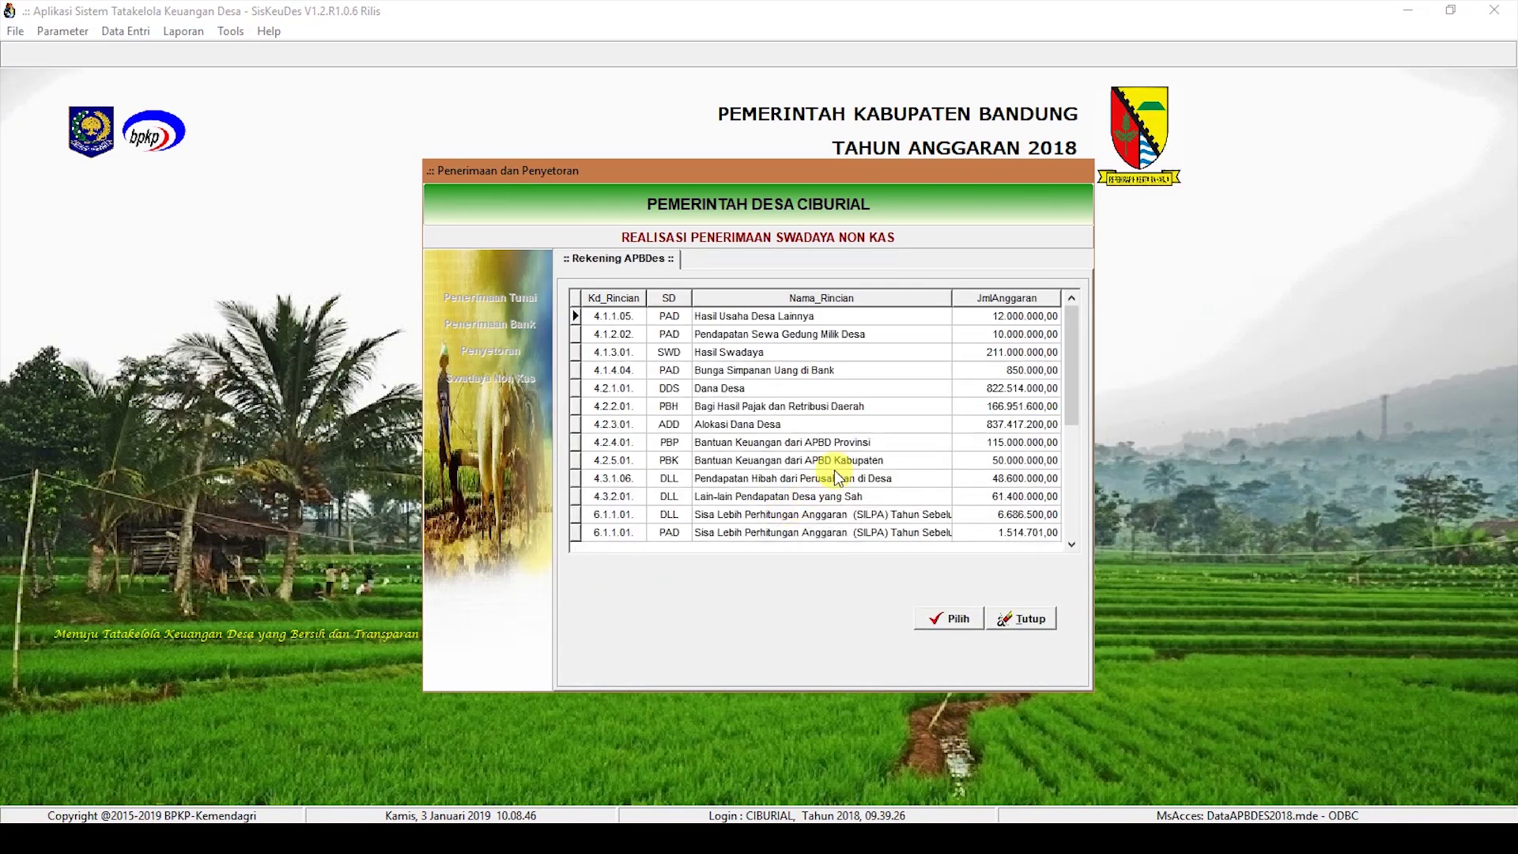
pyautogui.doubleClick(786, 352)
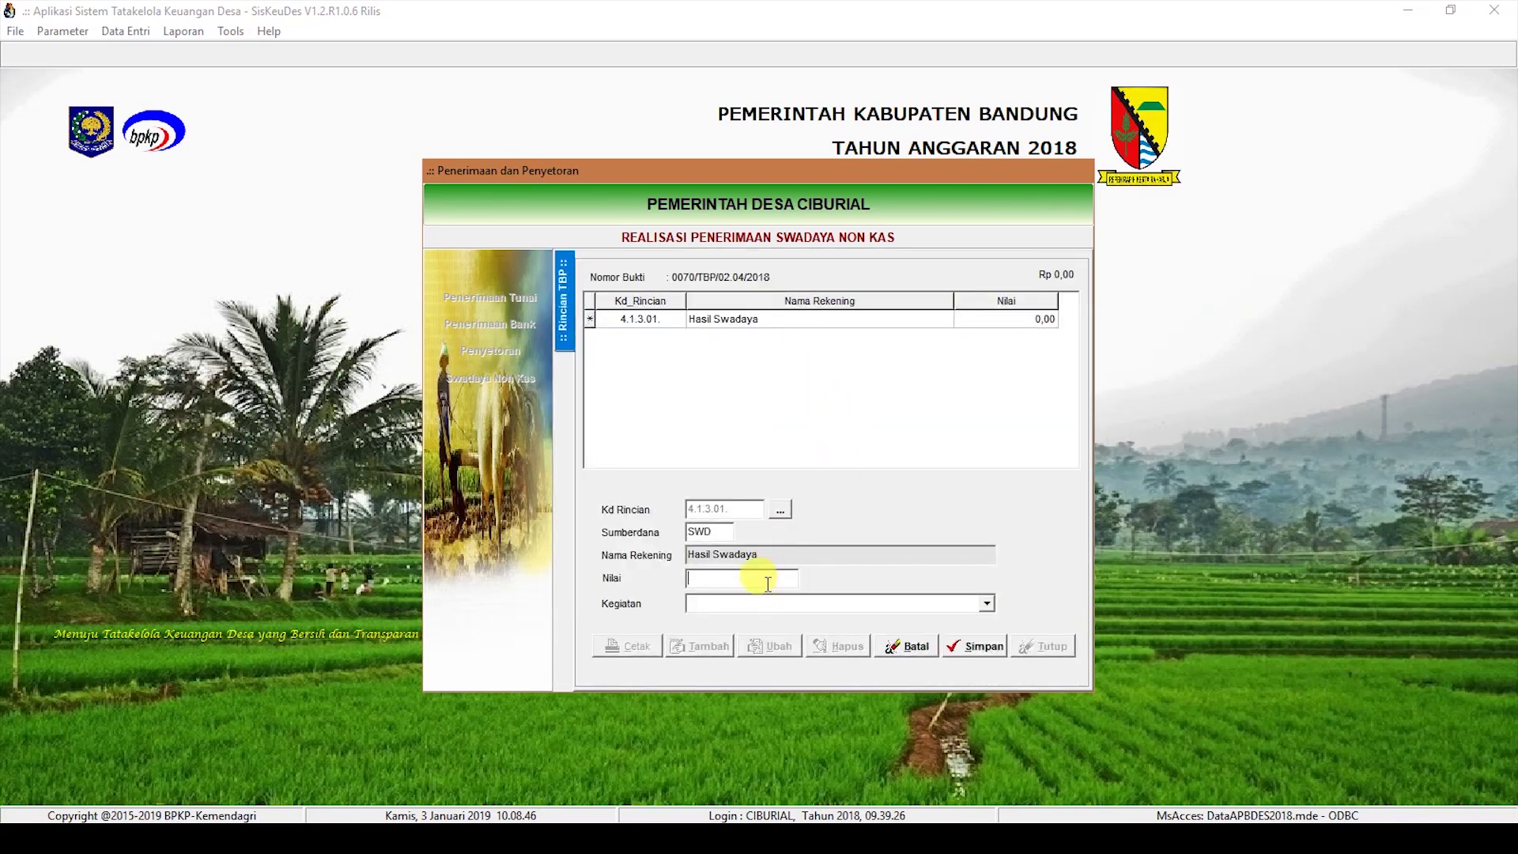
pyautogui.write('1000000')
pyautogui.click(987, 604)
pyautogui.click(823, 688)
pyautogui.click(963, 653)
pyautogui.click(564, 281)
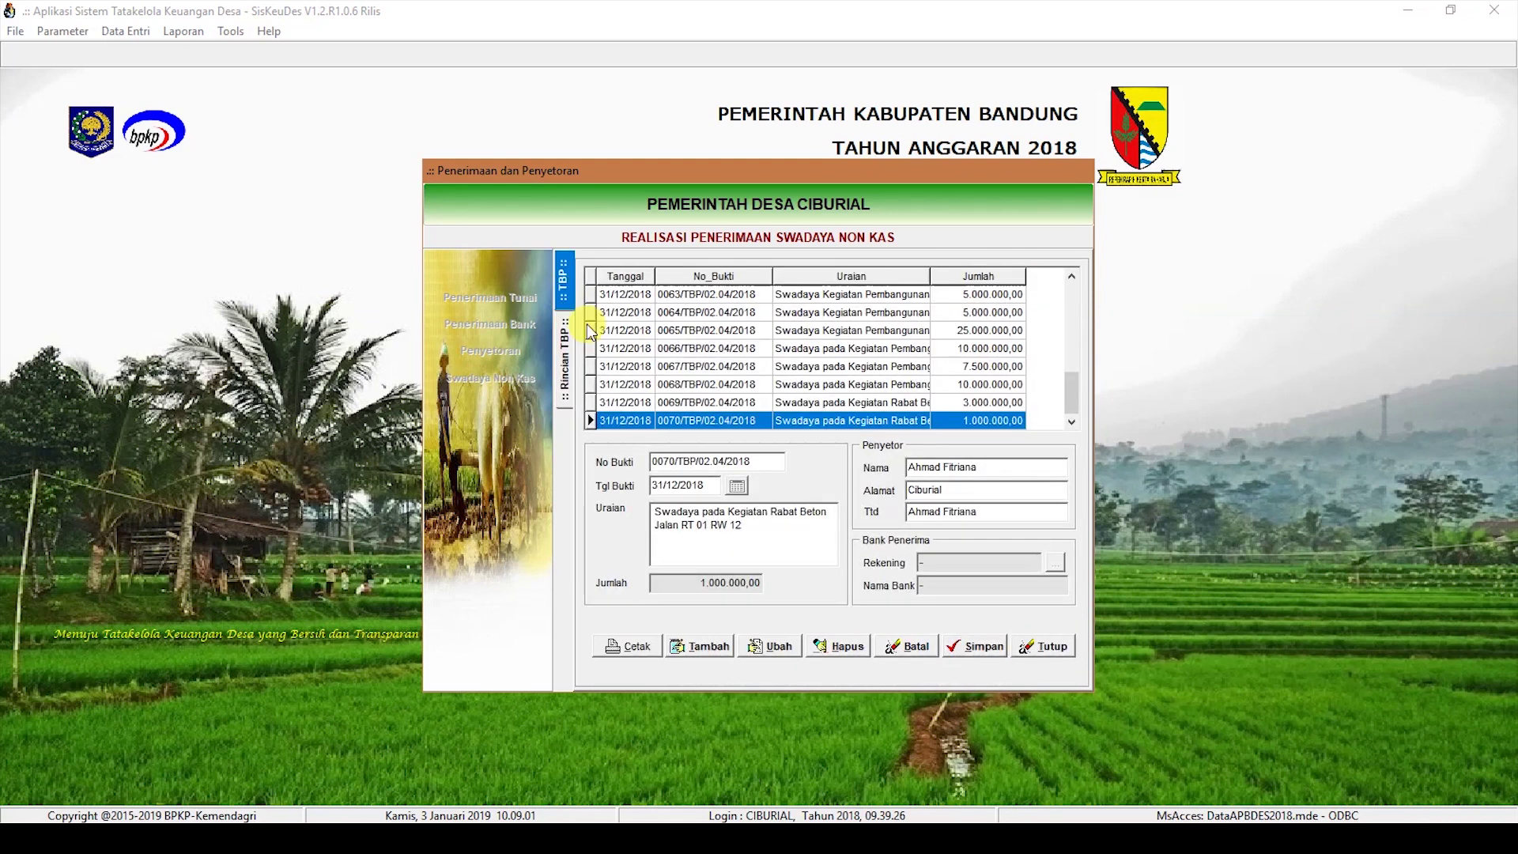
# Step: Save receipt 0071 dated 31/12/2018 for Rabat Beton Jalan Gang RT 01 RW 09 with depositor fields
pyautogui.click(712, 647)
pyautogui.click(678, 488)
pyautogui.write('31/12/2018')
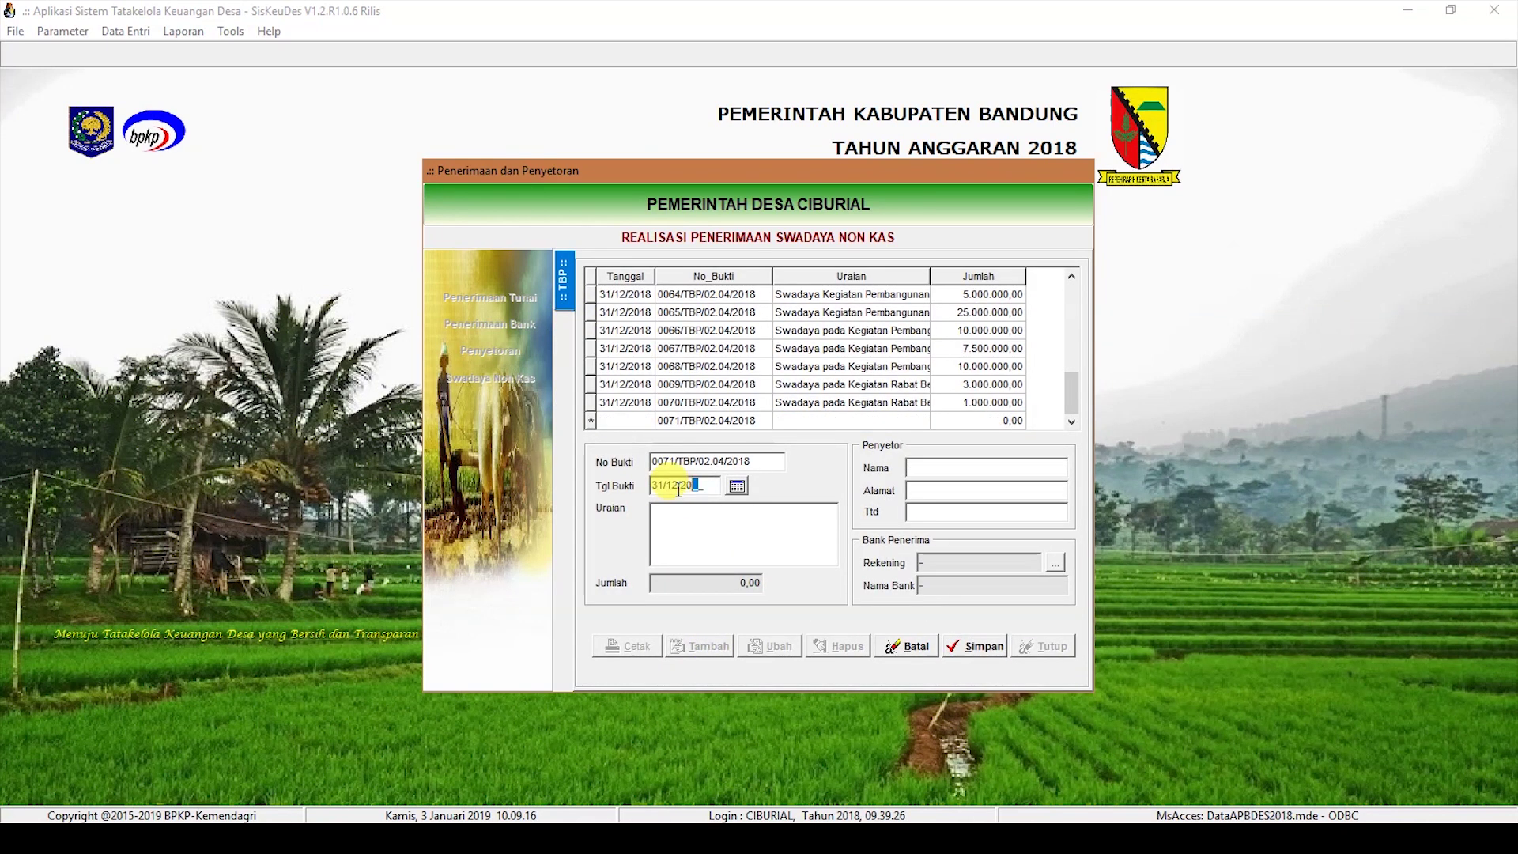
pyautogui.click(695, 535)
pyautogui.write('Swadaya pada K')
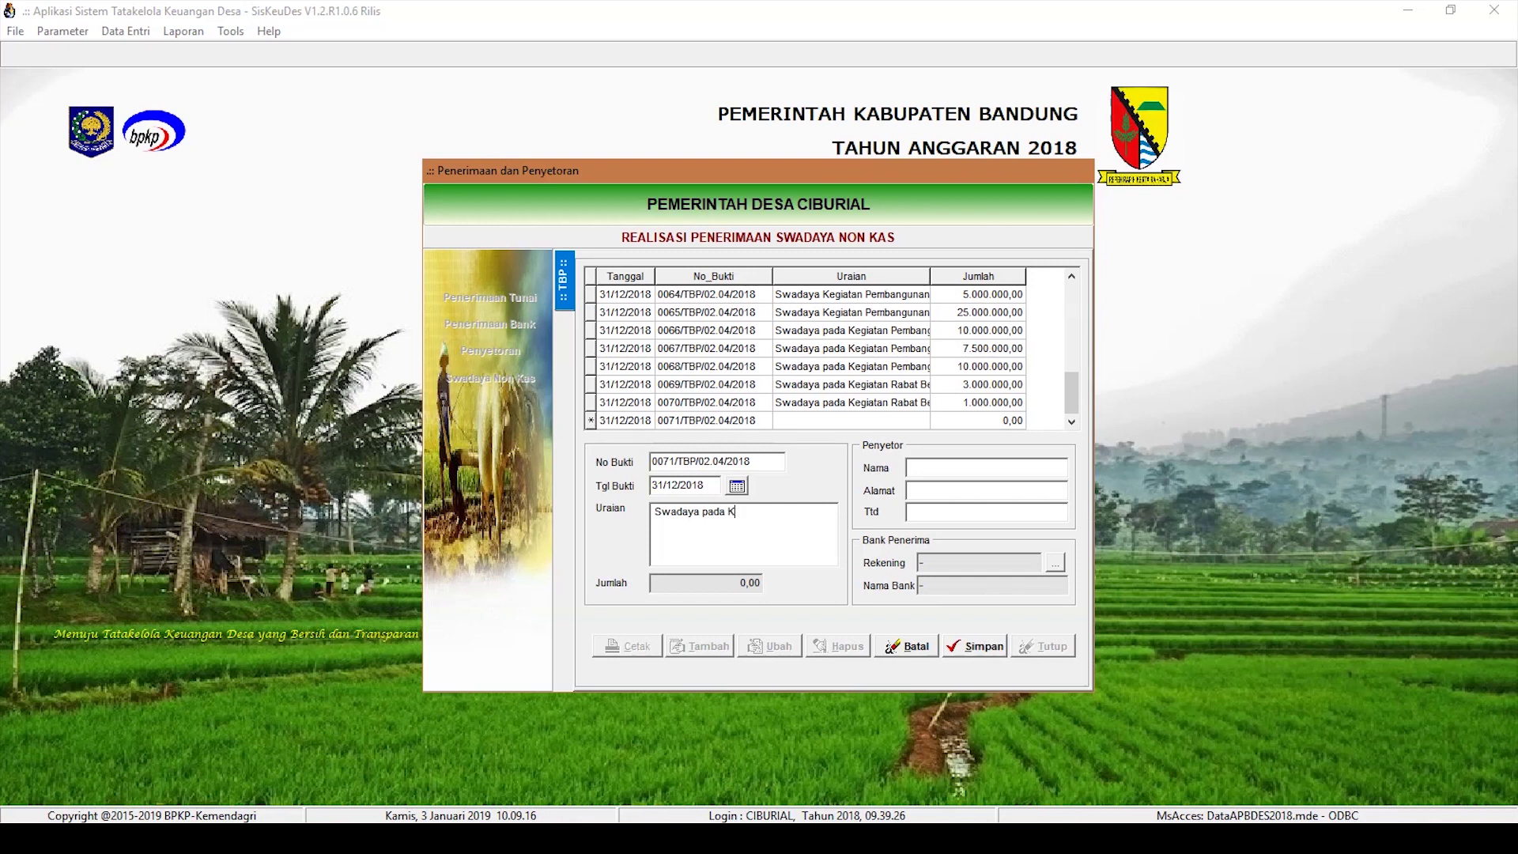
pyautogui.write('egiatan Rabat Beton ')
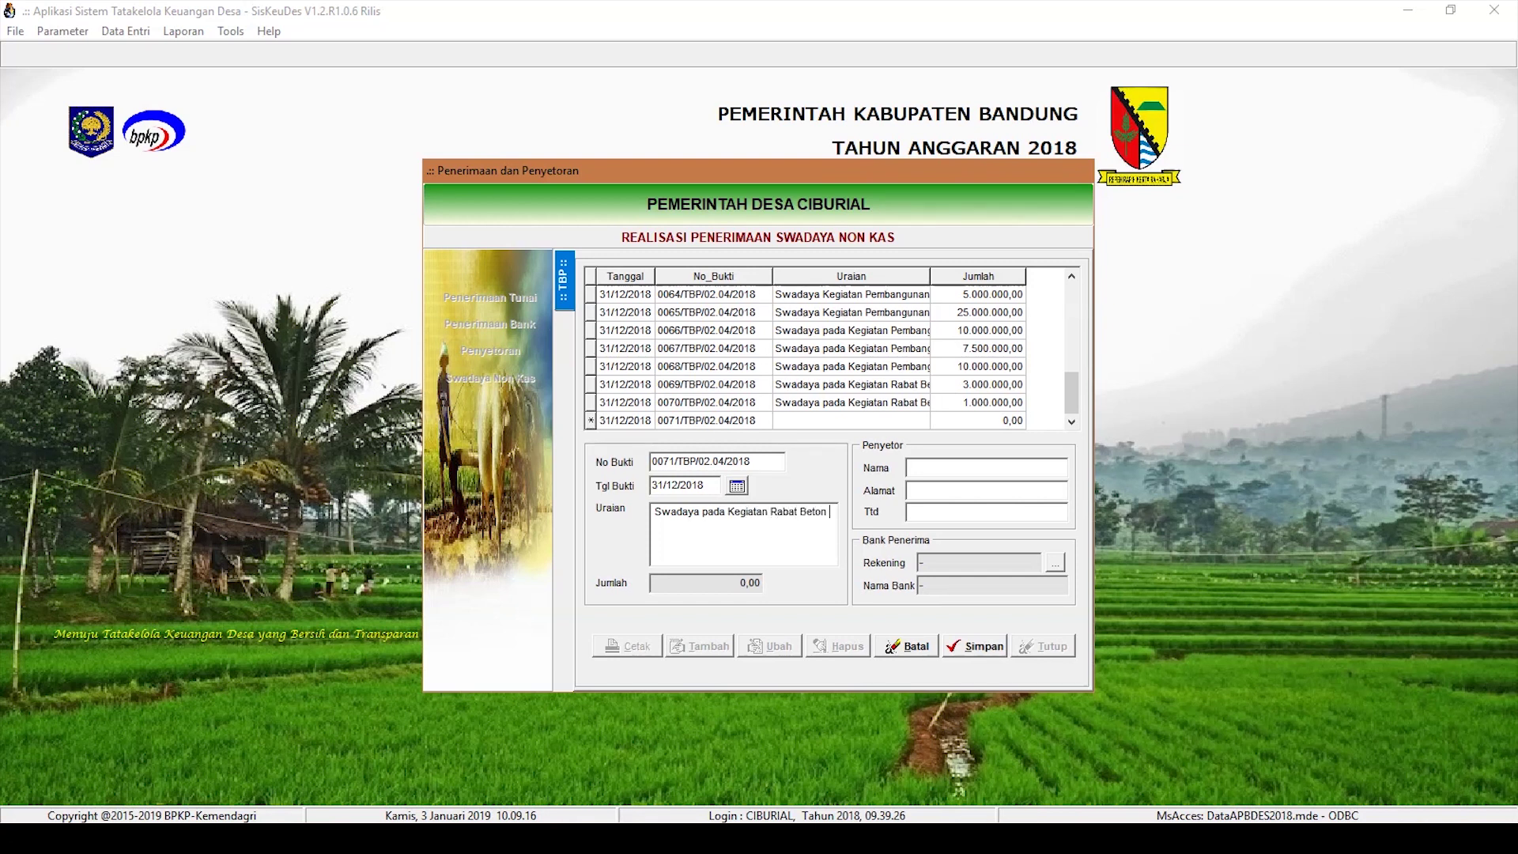
pyautogui.write('Jalan Gang RT 01 RW 09')
pyautogui.press('Tab')
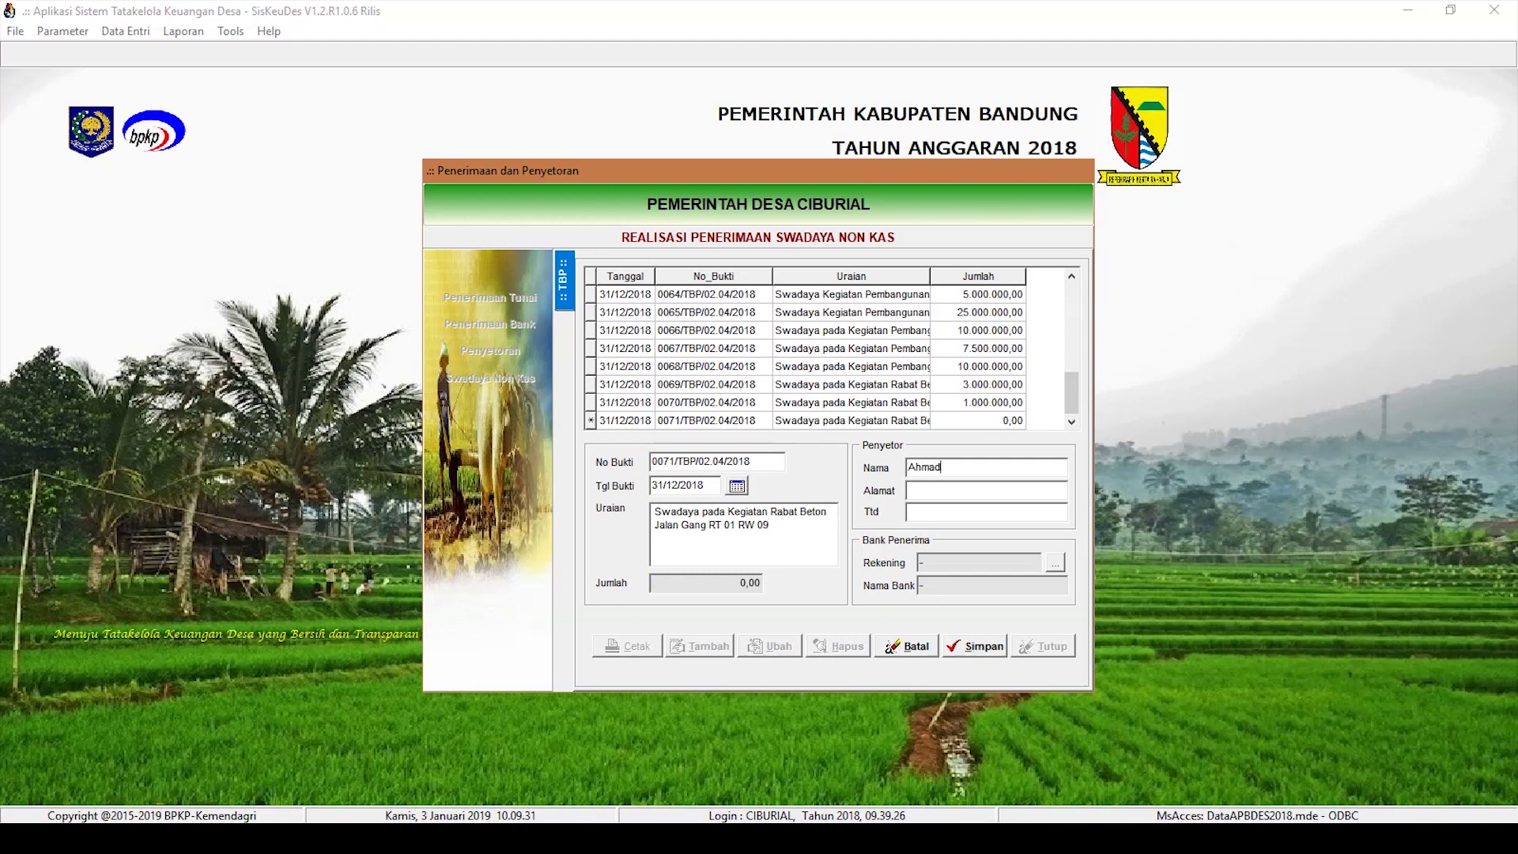
pyautogui.press('Tab')
pyautogui.press('Tab')
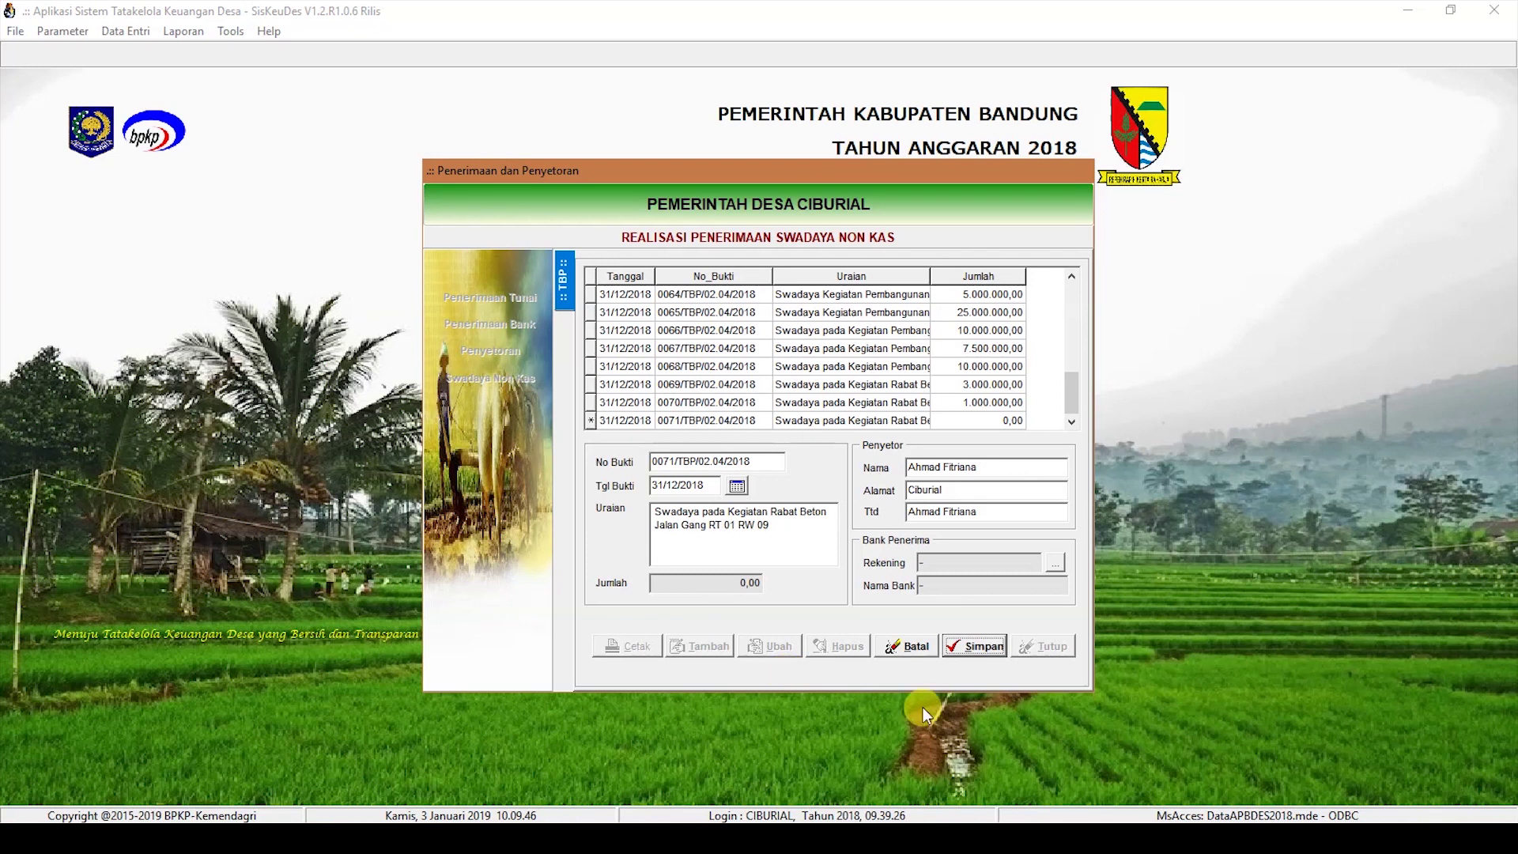
pyautogui.click(985, 646)
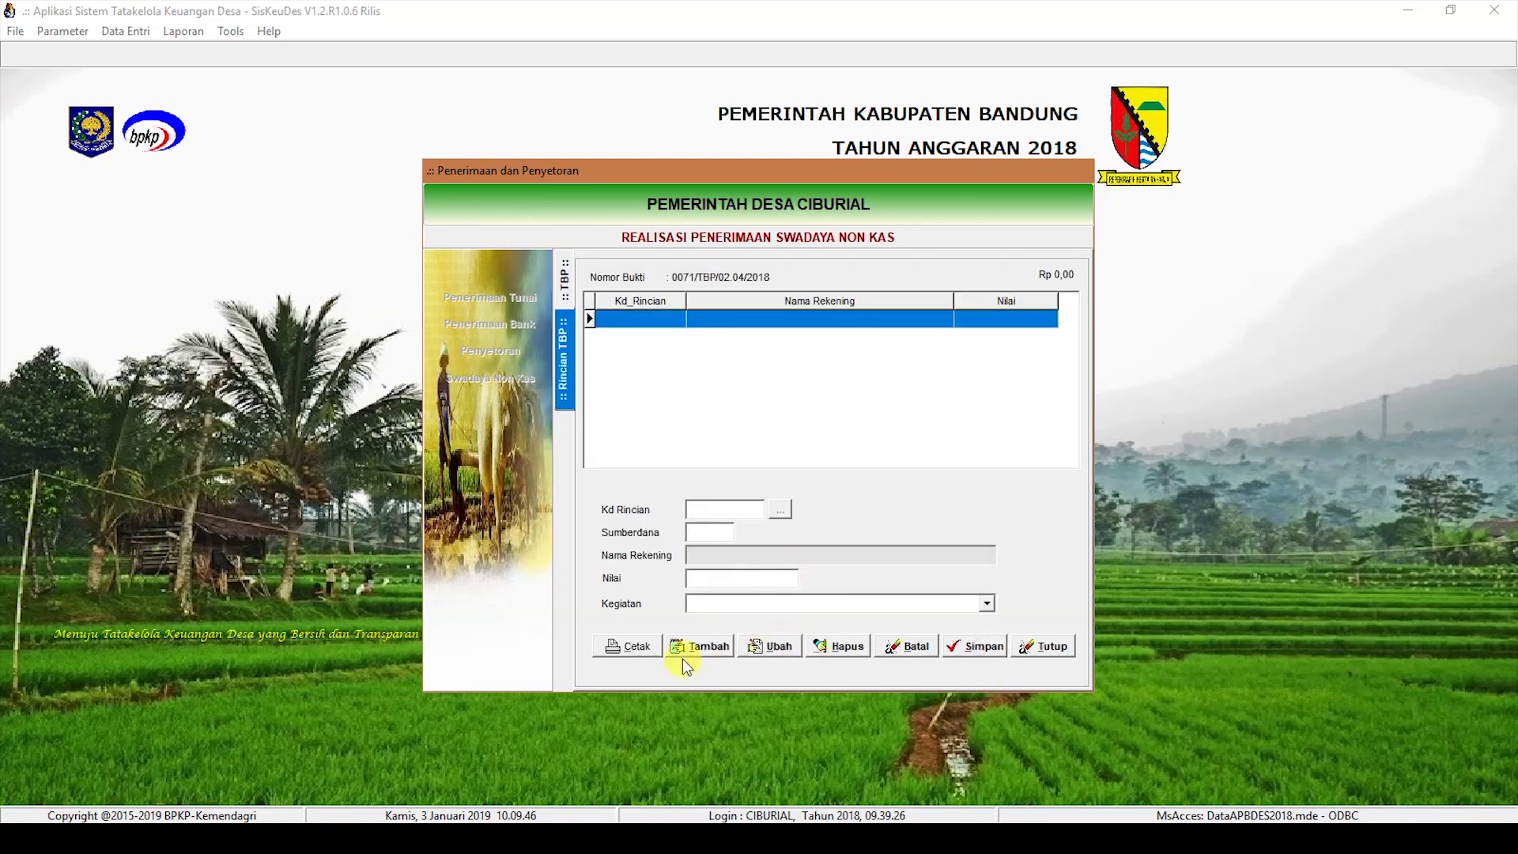
# Step: Add a 1.000.000 Hasil Swadaya (4.1.3.01) line under the provincial infrastructure aid activity
pyautogui.click(696, 644)
pyautogui.click(780, 510)
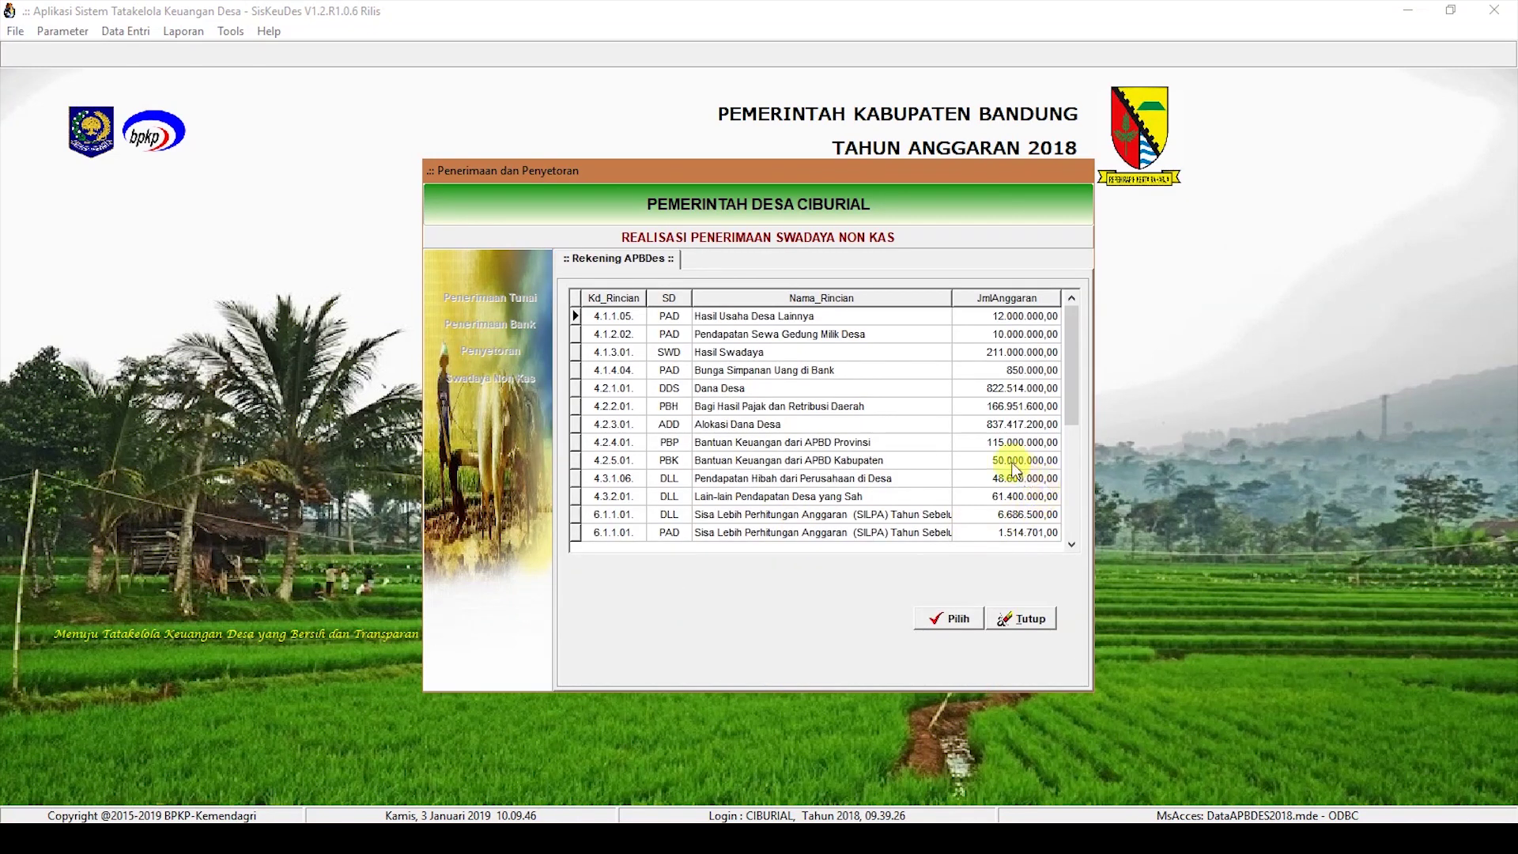
pyautogui.doubleClick(920, 352)
pyautogui.write('1.000.000')
pyautogui.press('Return')
pyautogui.click(971, 637)
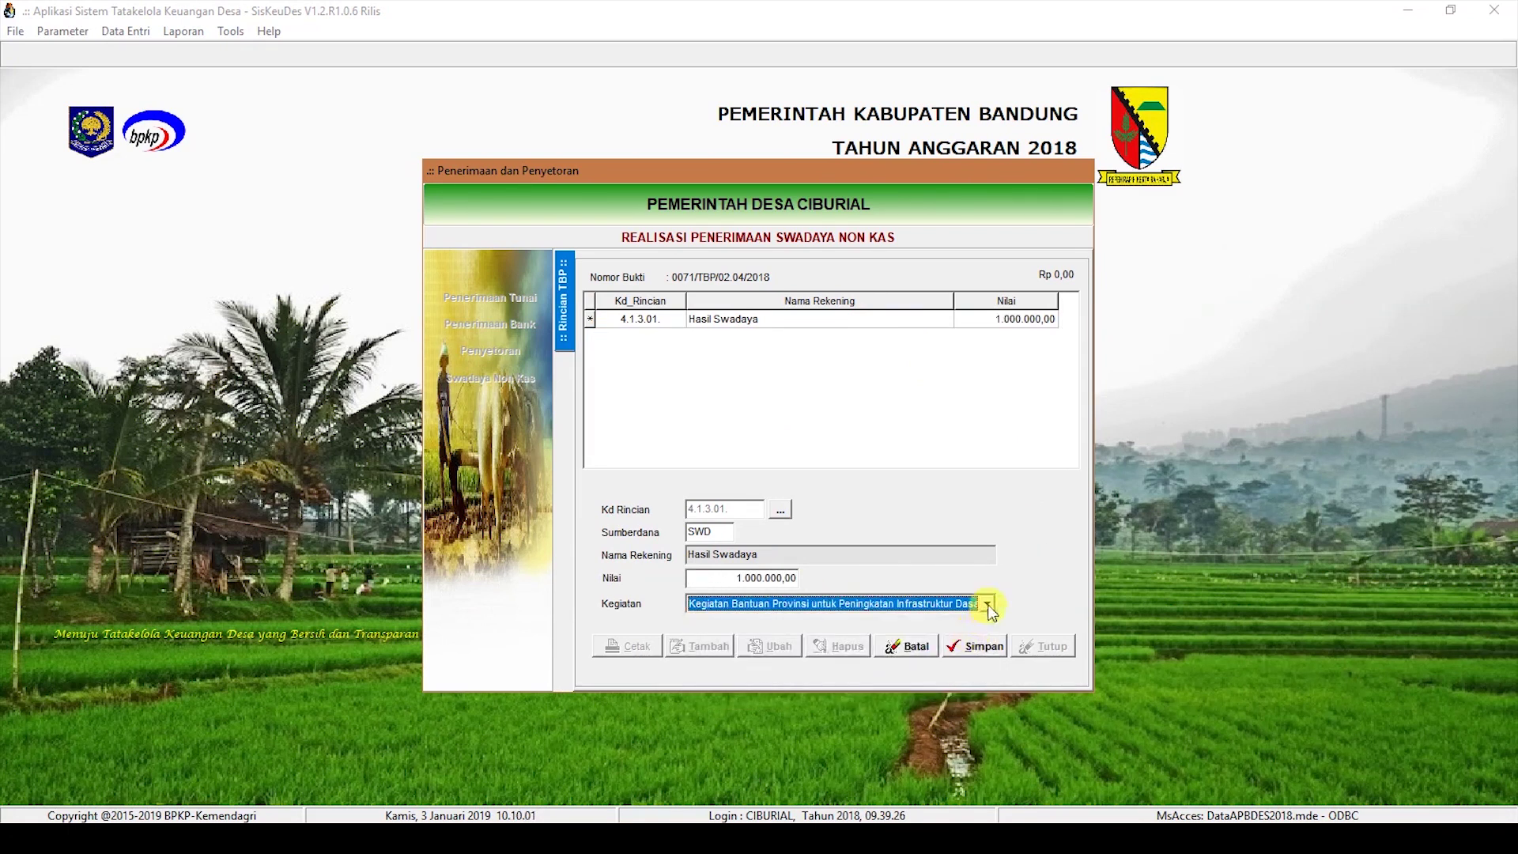
pyautogui.click(985, 647)
pyautogui.click(568, 287)
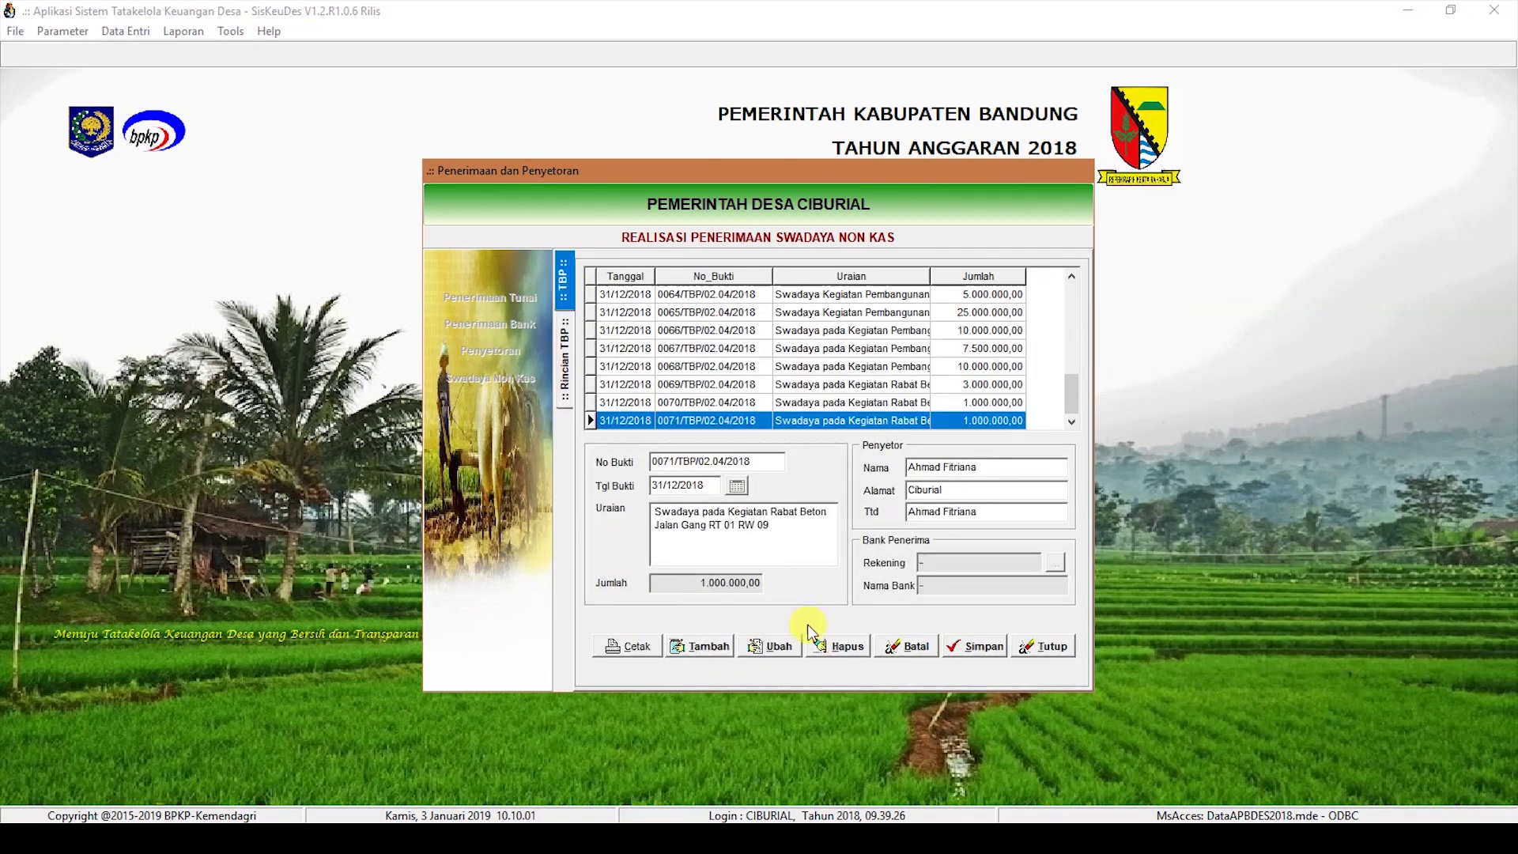
# Step: Create and save receipt 0072 dated 31/12/2018, 'Swadaya pada kegiatan Rabat Beton Jalan Gang RW 07', with depositor details
pyautogui.click(691, 647)
pyautogui.click(688, 486)
pyautogui.write('31/12/2018')
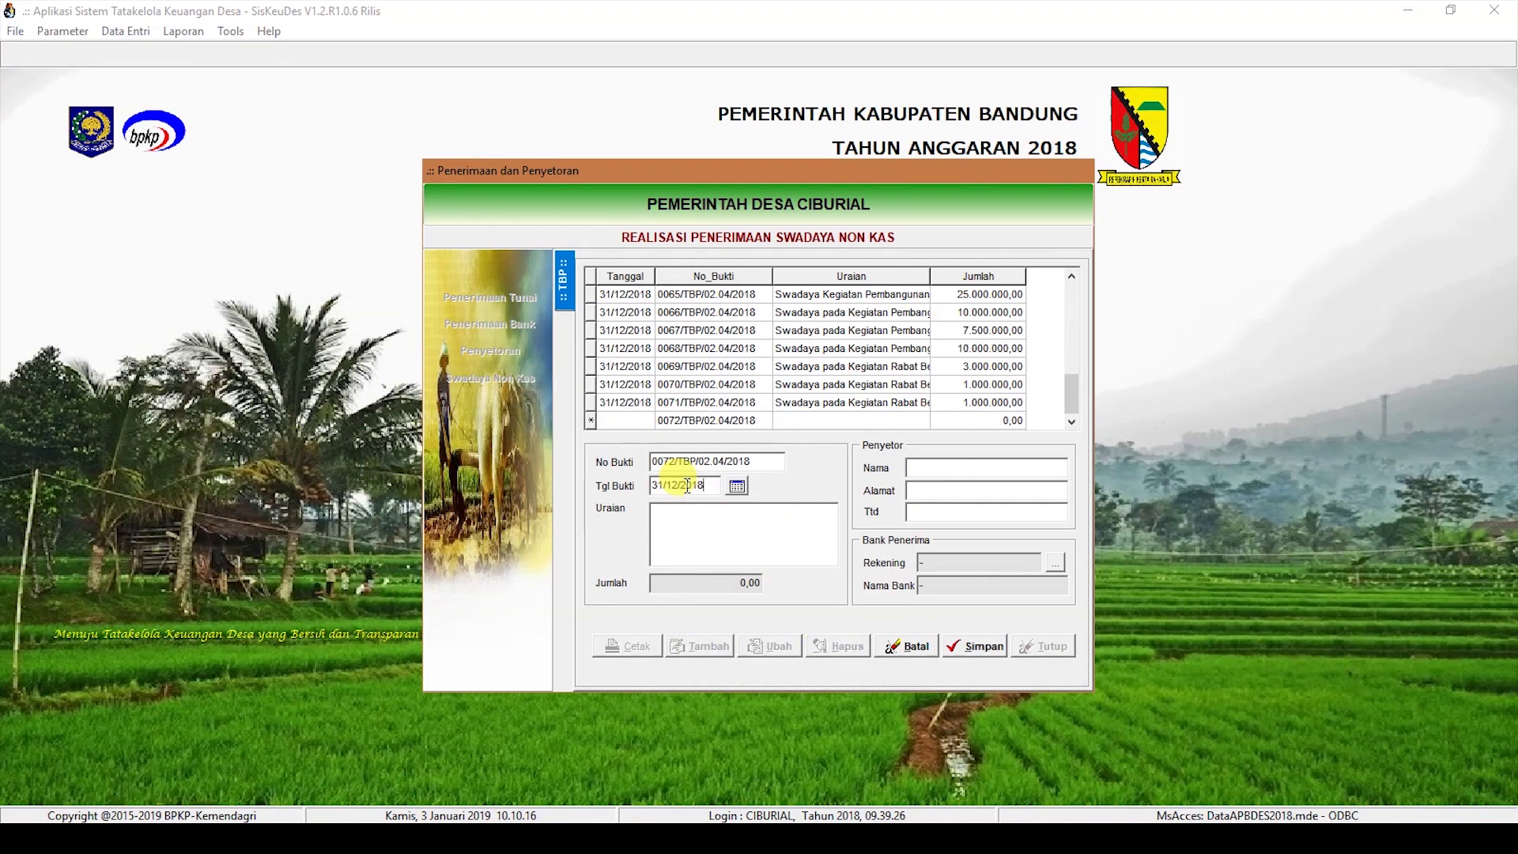
pyautogui.click(663, 511)
pyautogui.write('Swadaya pada kegiatan Rabat')
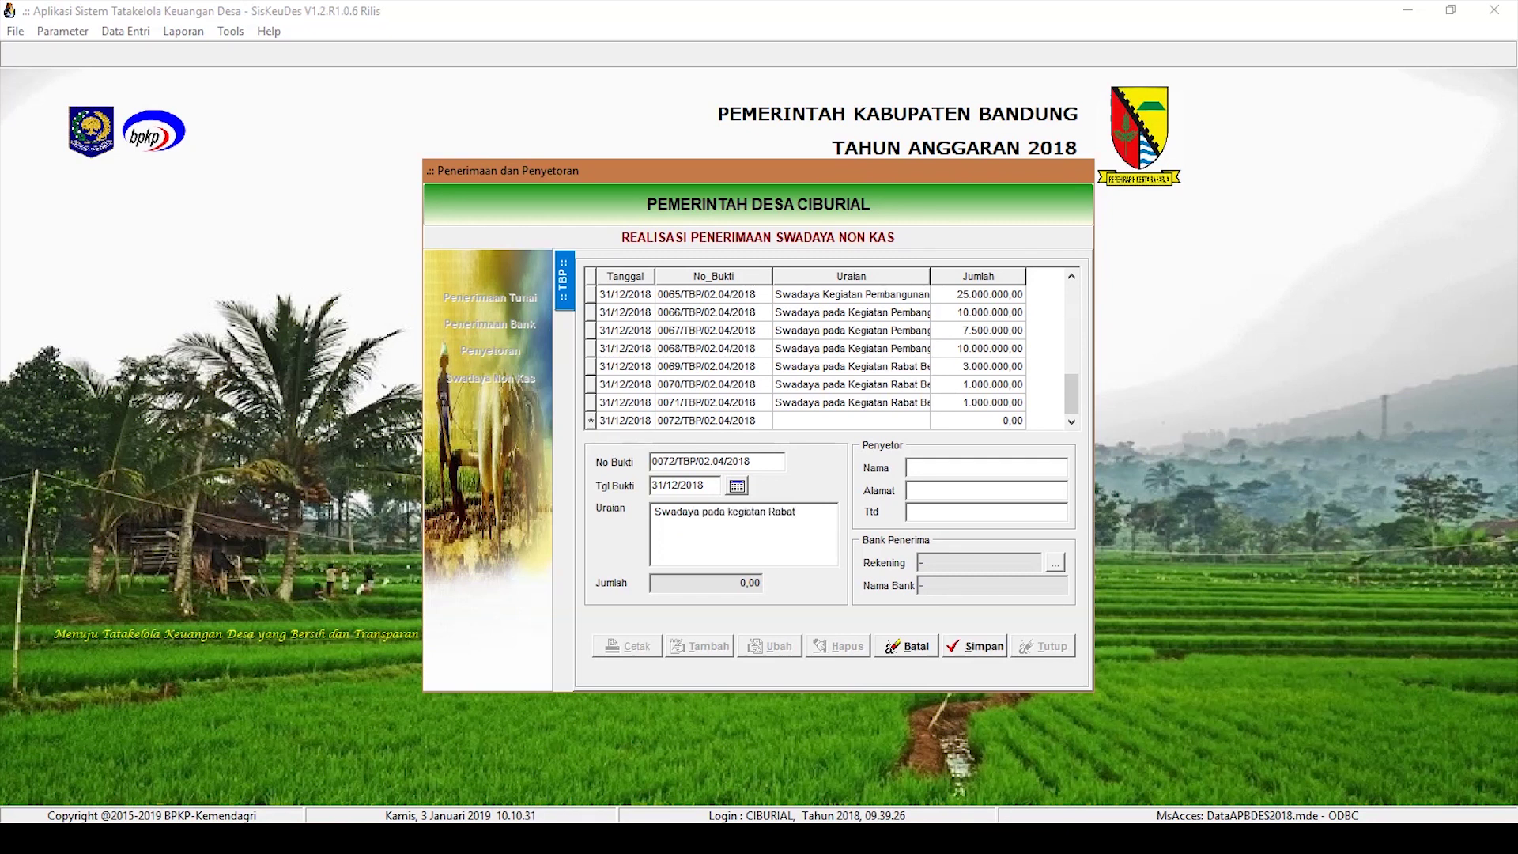
pyautogui.write(' Beton Jalan Gang RW 07')
pyautogui.click(986, 467)
pyautogui.write('Ciburial')
pyautogui.press('Tab')
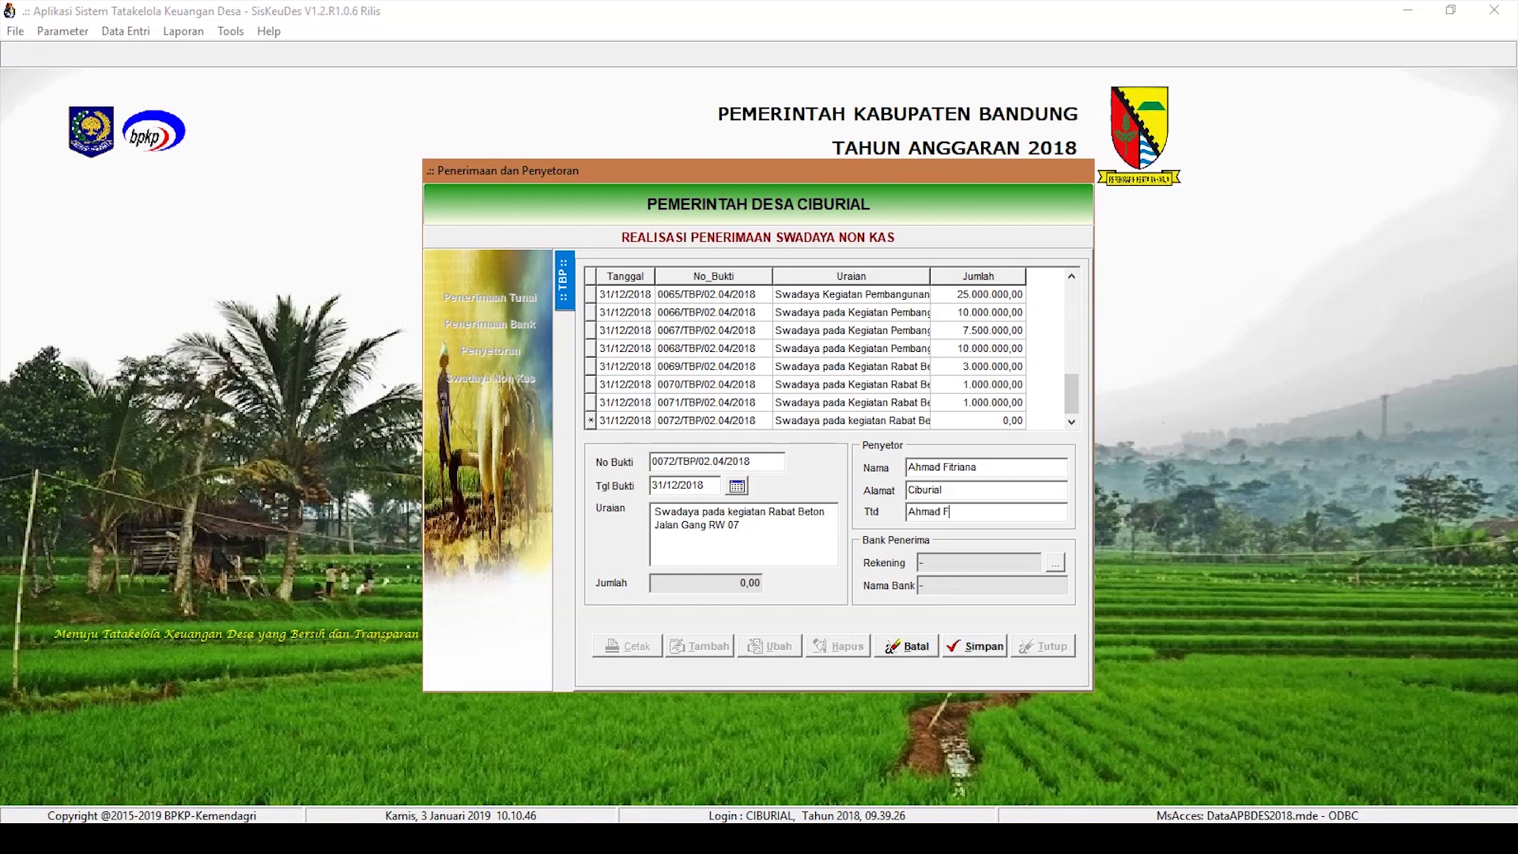
pyautogui.click(984, 648)
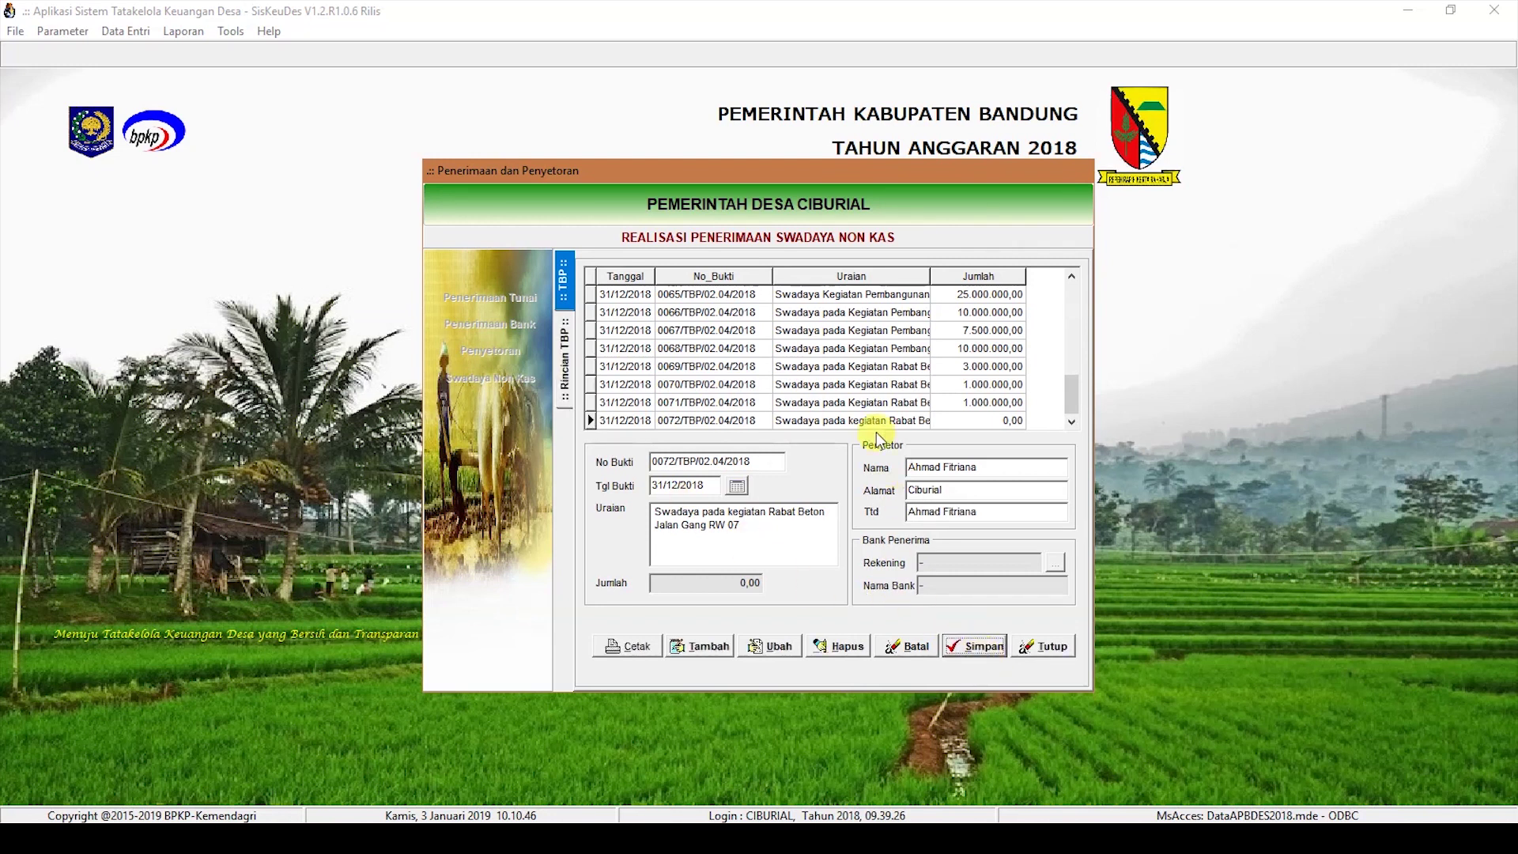
# Step: Add a 5.000.000 Hasil Swadaya detail line under the provincial infrastructure aid activity
pyautogui.doubleClick(882, 422)
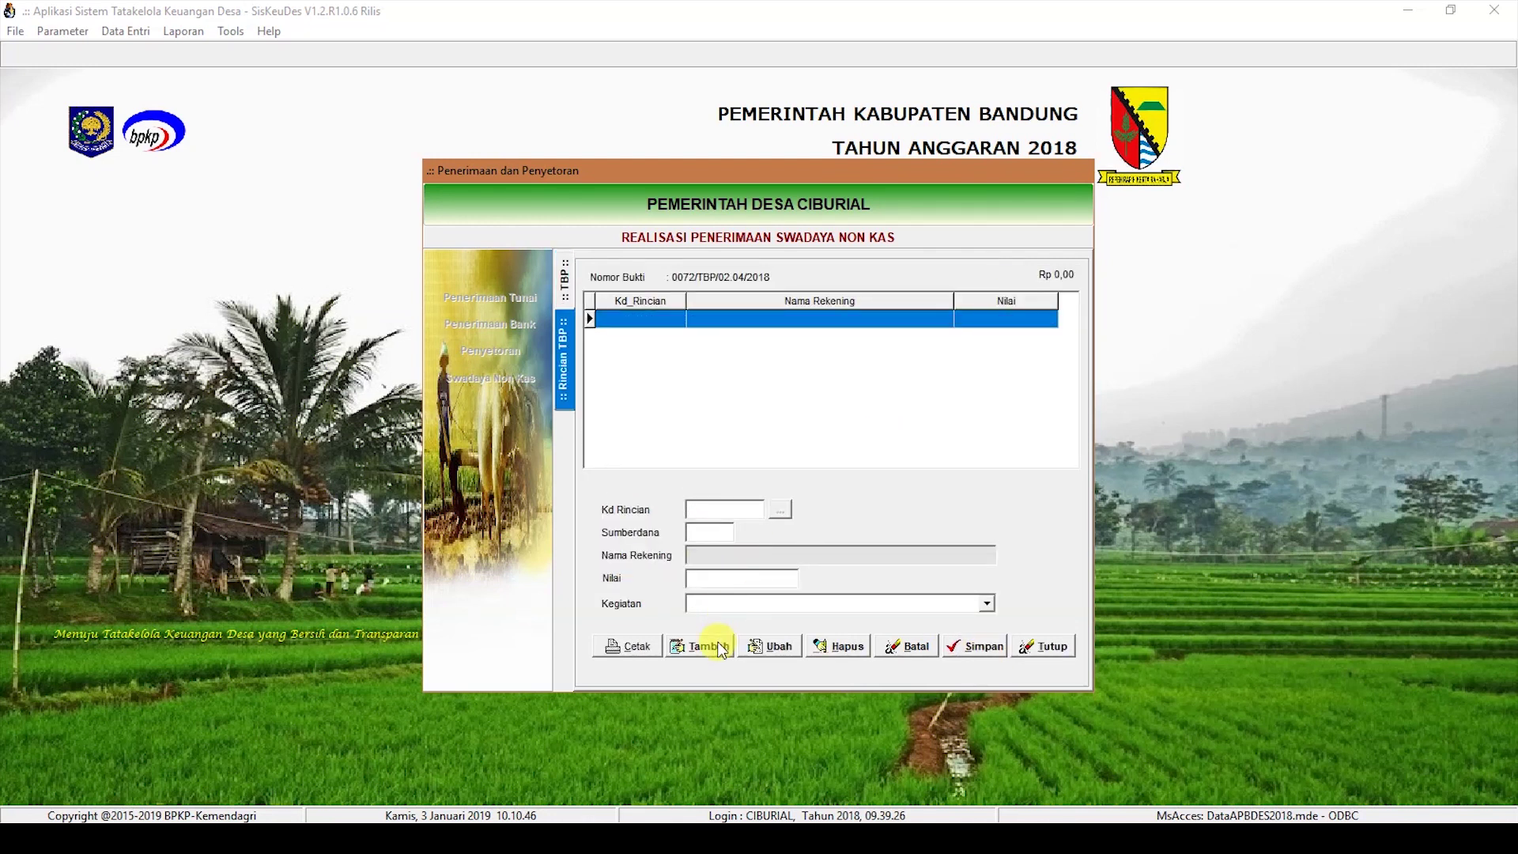
pyautogui.click(704, 647)
pyautogui.click(781, 510)
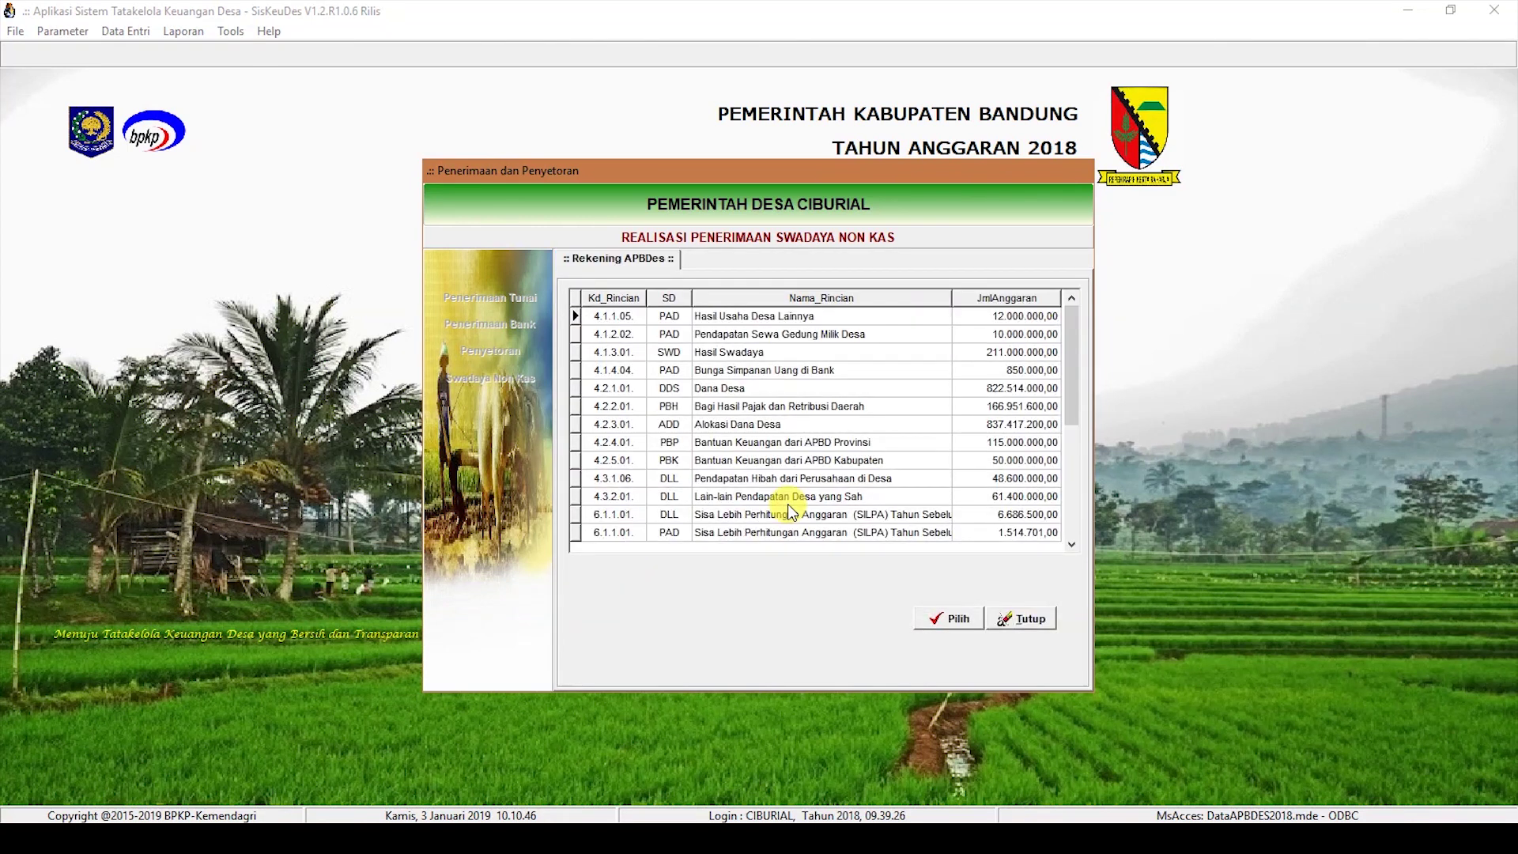
pyautogui.doubleClick(757, 358)
pyautogui.write('5.000.000,00')
pyautogui.click(987, 604)
pyautogui.click(952, 679)
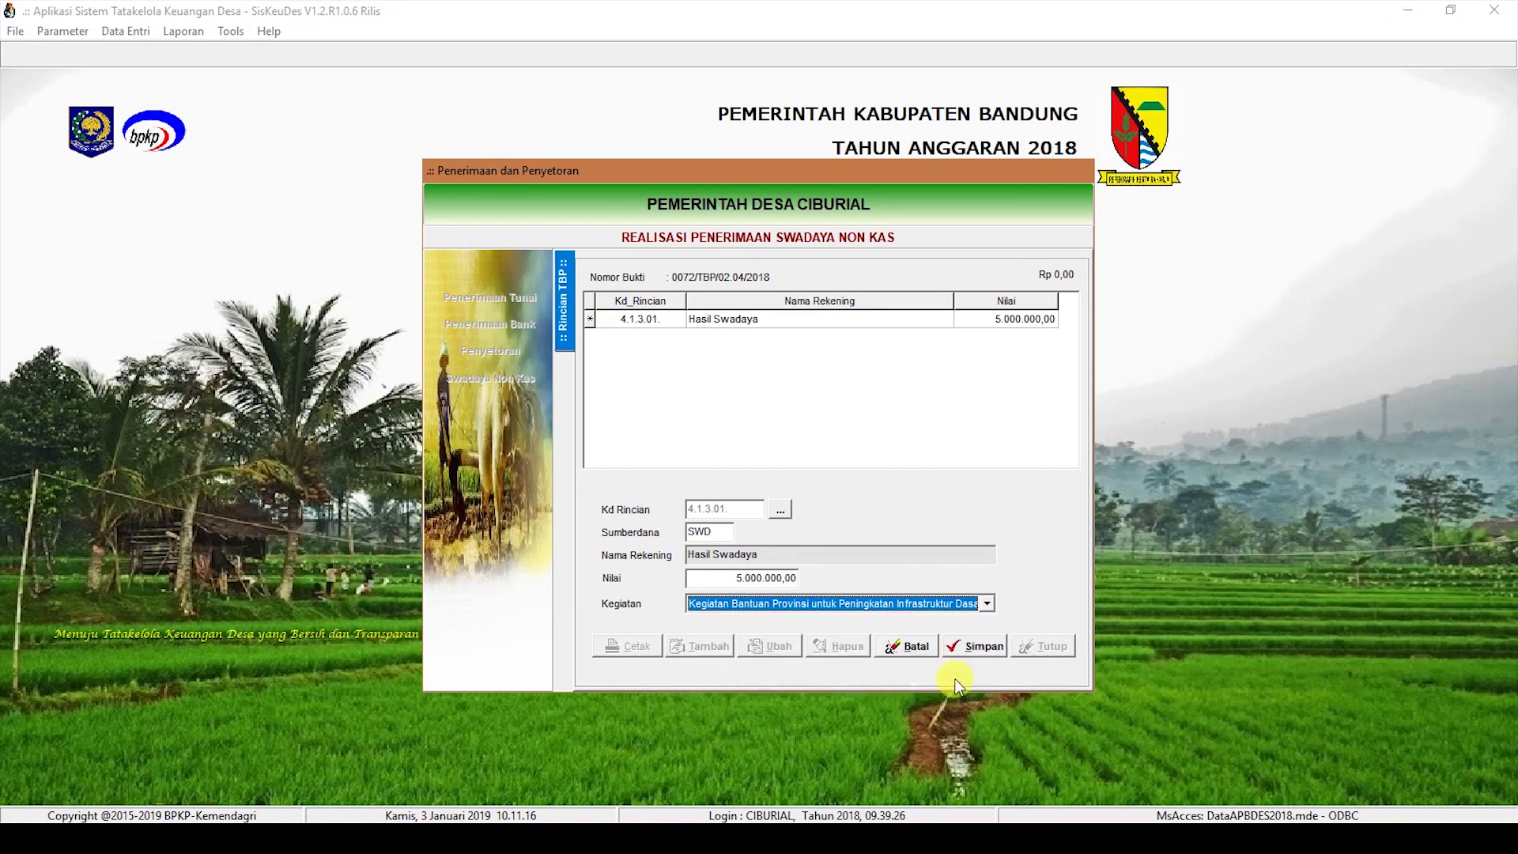
pyautogui.click(980, 647)
pyautogui.click(564, 289)
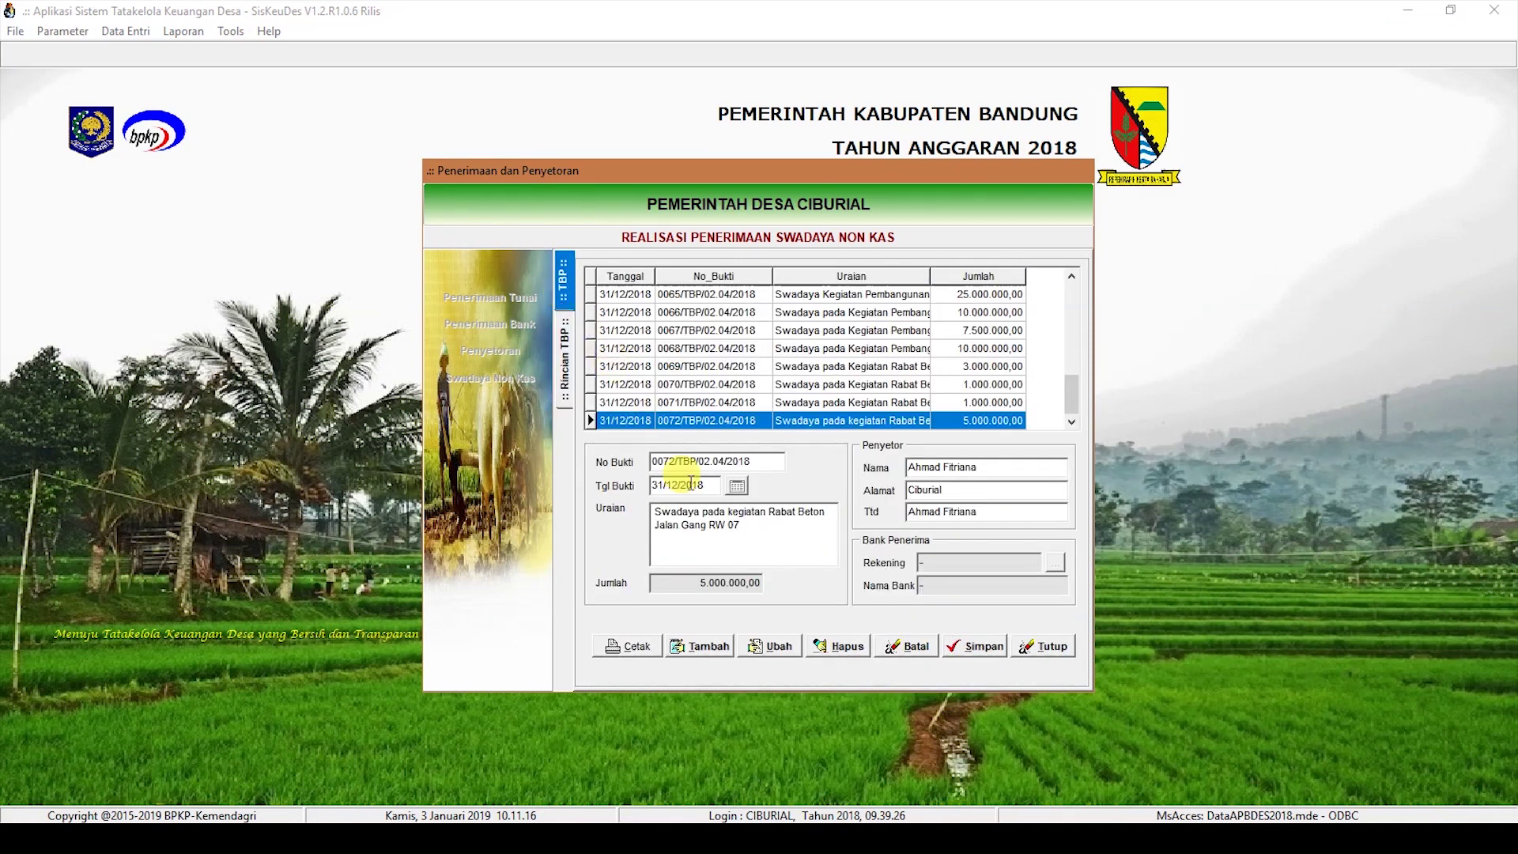
# Step: Create and save receipt 0073 dated 31/12/2018, 'Swadaya pada Kegiatan Drainase RT 02 RW 05', with depositor details
pyautogui.click(708, 645)
pyautogui.click(676, 486)
pyautogui.write('31/12/2018')
pyautogui.click(695, 526)
pyautogui.write('Swad')
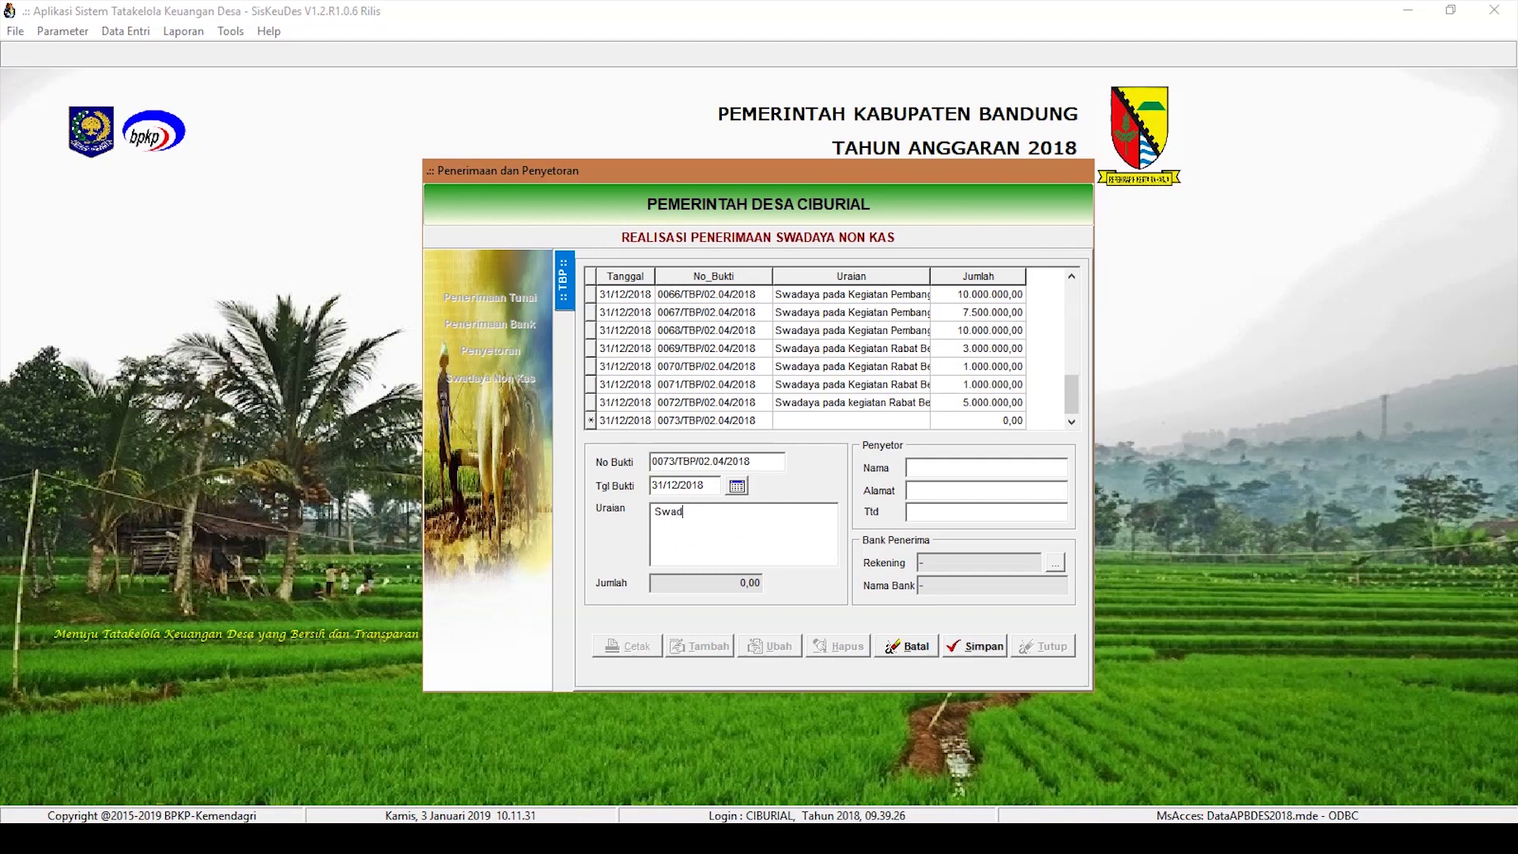
pyautogui.write('aya pada Kegiatan Drainase RT 02 RW 05')
pyautogui.press('Tab')
pyautogui.press('Tab')
pyautogui.write('Ahmad F')
pyautogui.write('Ciburial')
pyautogui.press('Tab')
pyautogui.press('Tab')
pyautogui.click(966, 648)
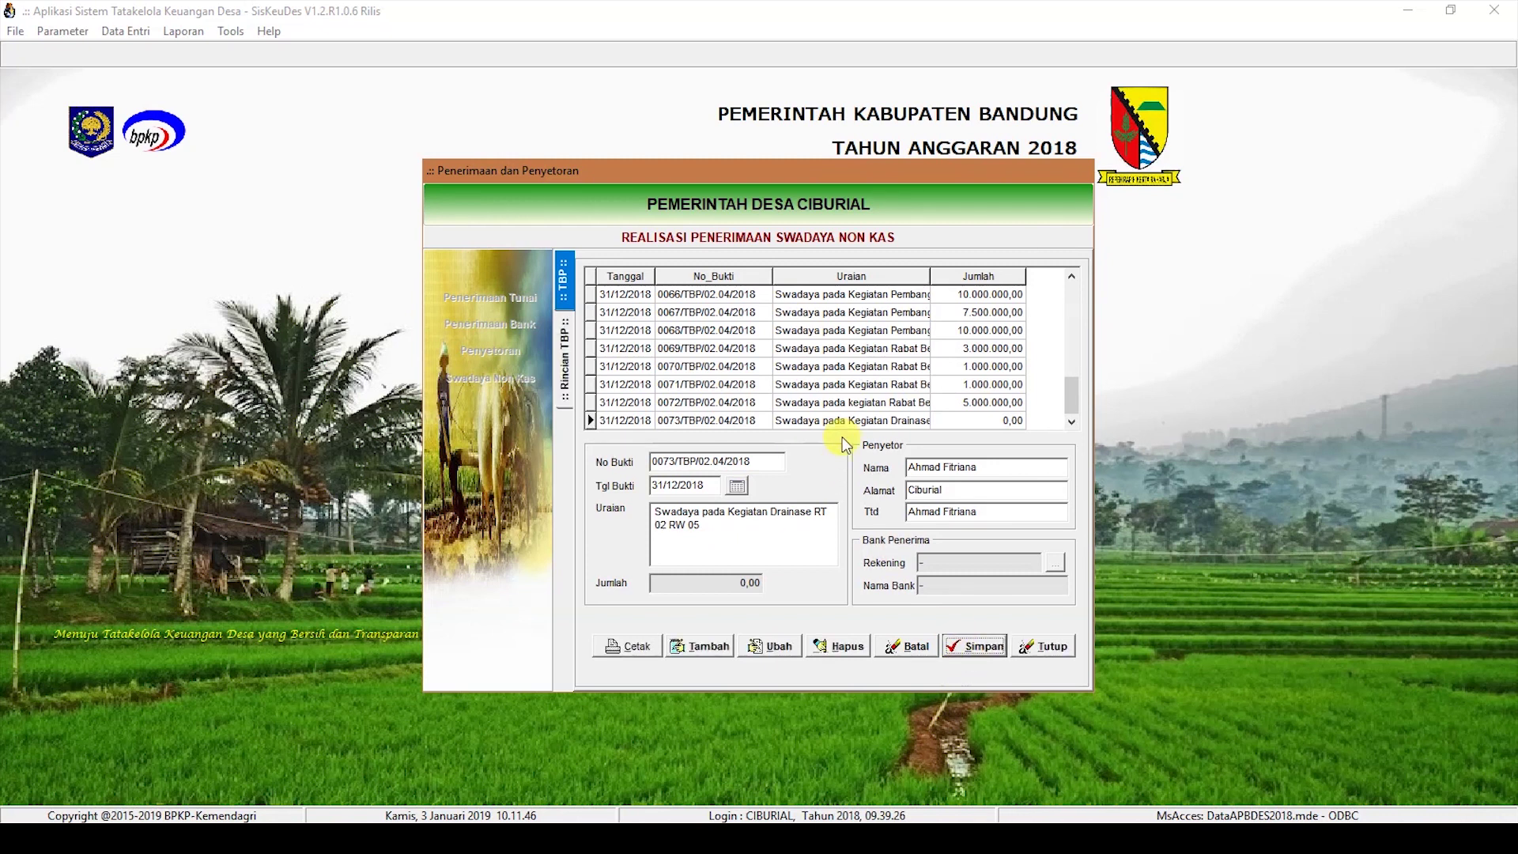
# Step: Add a 5.000.000 Hasil Swadaya line under provincial infrastructure aid, then start receipt 0074
pyautogui.click(705, 648)
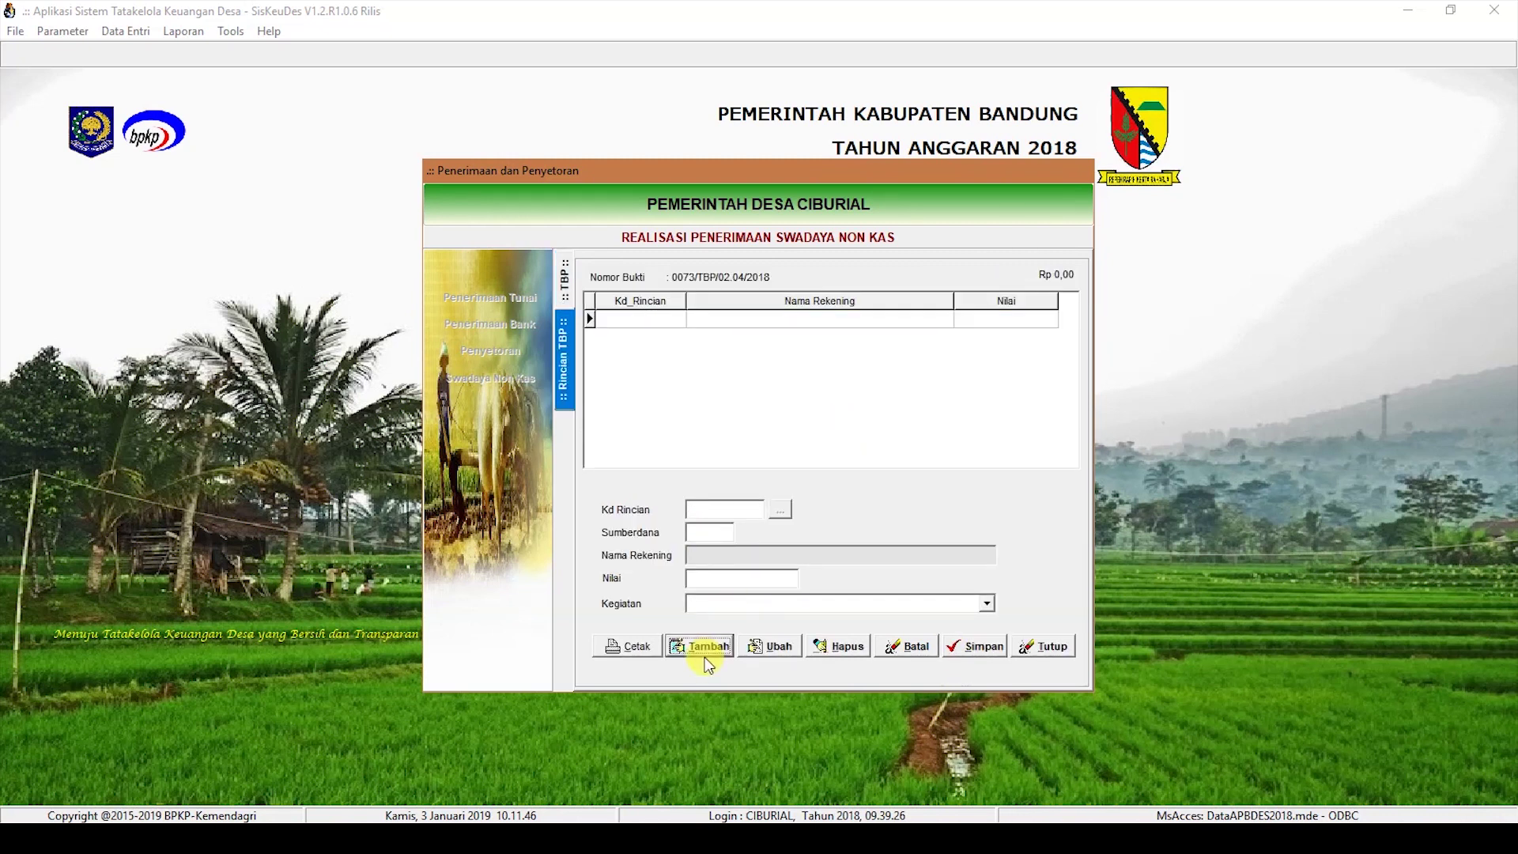
pyautogui.click(780, 510)
pyautogui.doubleClick(743, 353)
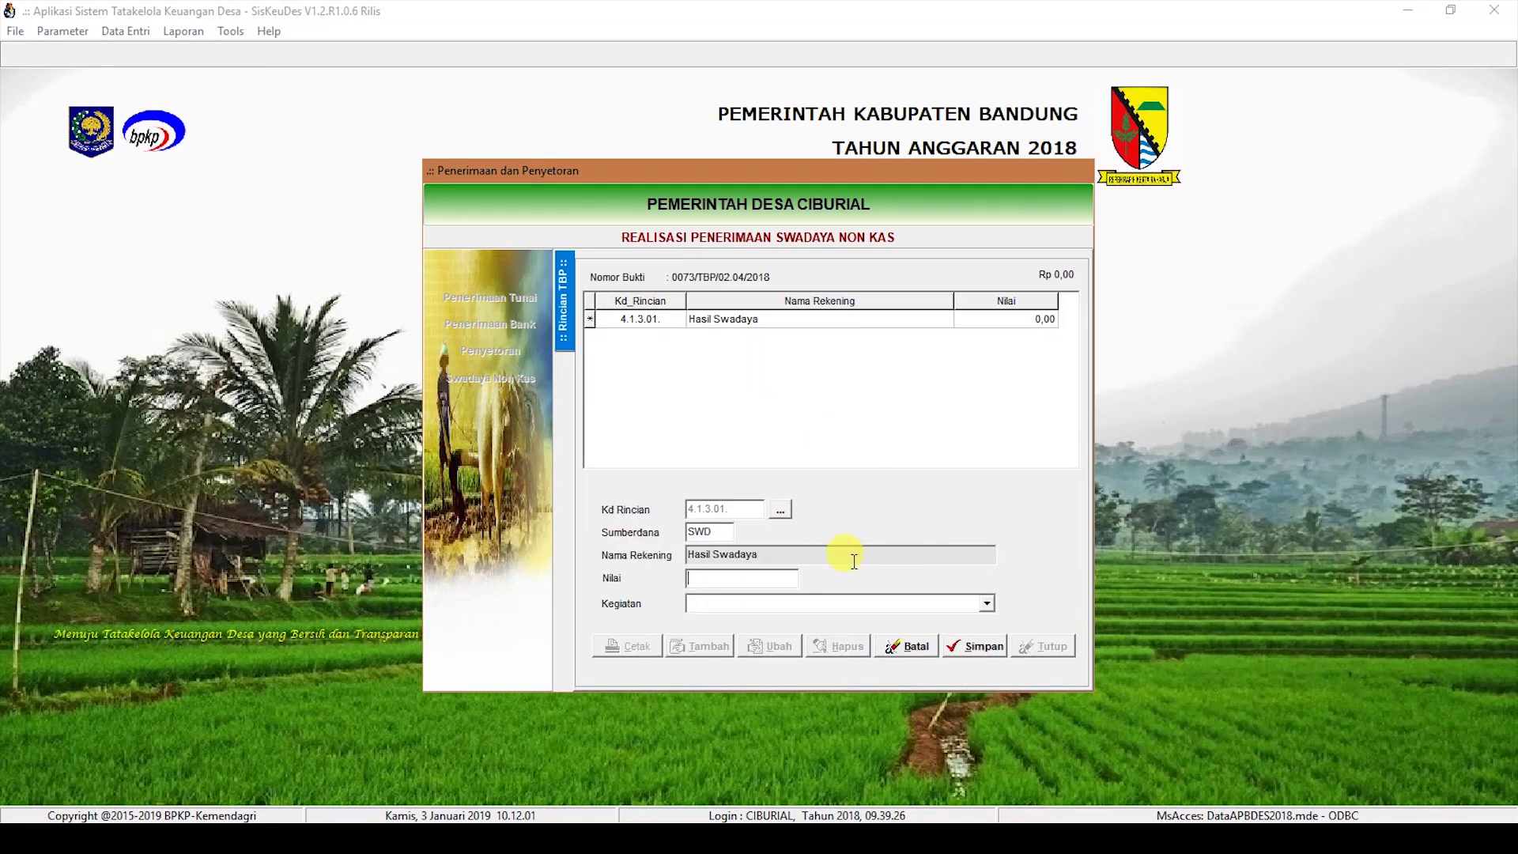
pyautogui.click(747, 578)
pyautogui.write('500')
pyautogui.click(987, 603)
pyautogui.click(953, 682)
pyautogui.click(985, 650)
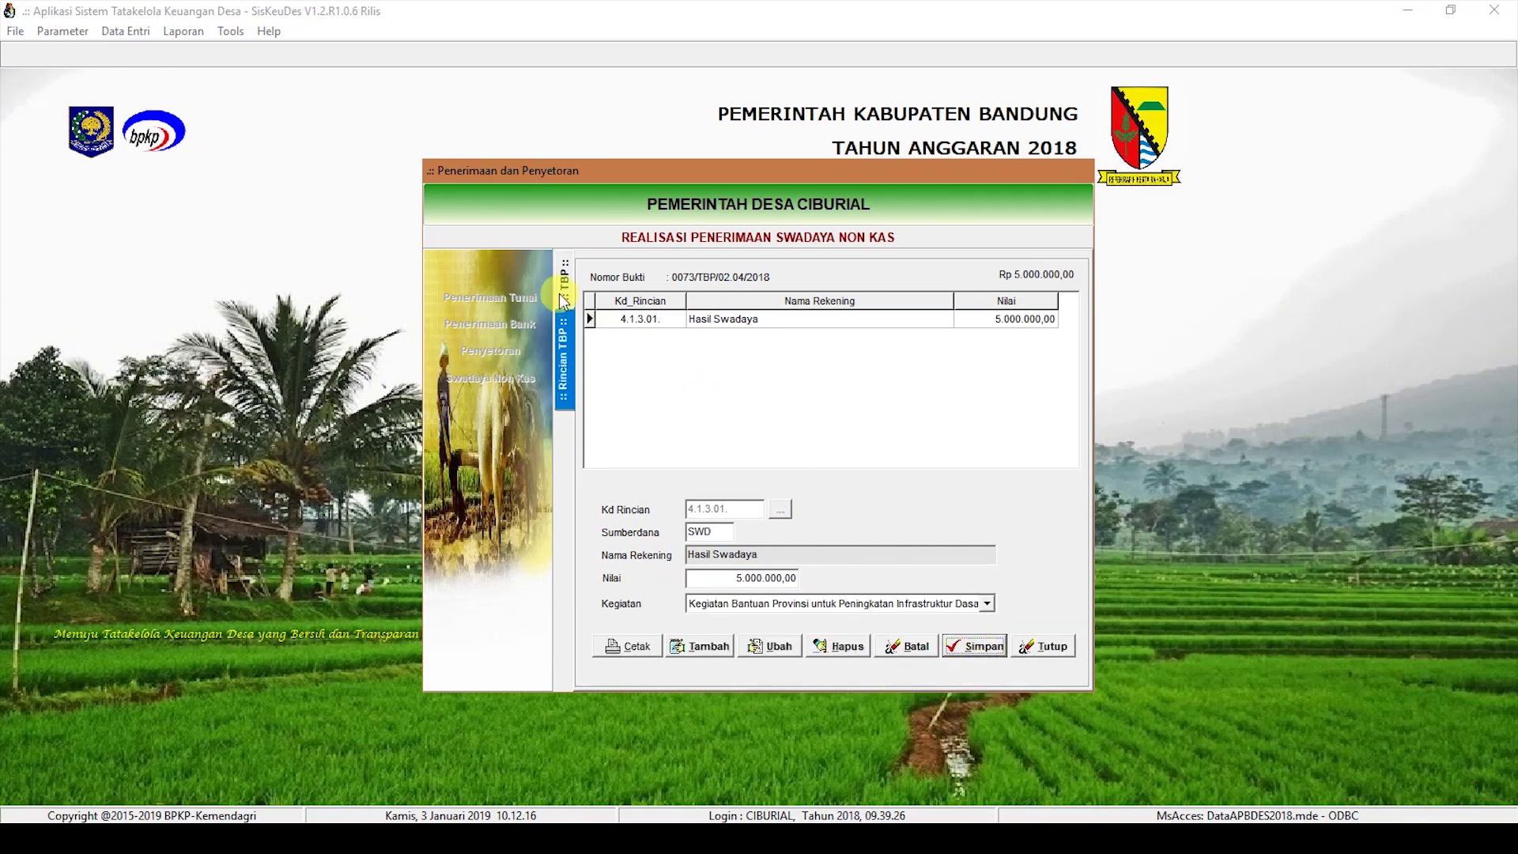
pyautogui.click(563, 301)
pyautogui.click(705, 647)
# Step: Save receipt 0074 dated 31/12/2018, described 'Swadaya pada Kegiatan TPT RT 04/04', with depositor details
pyautogui.write('31122018')
pyautogui.press('Tab')
pyautogui.write('Swada')
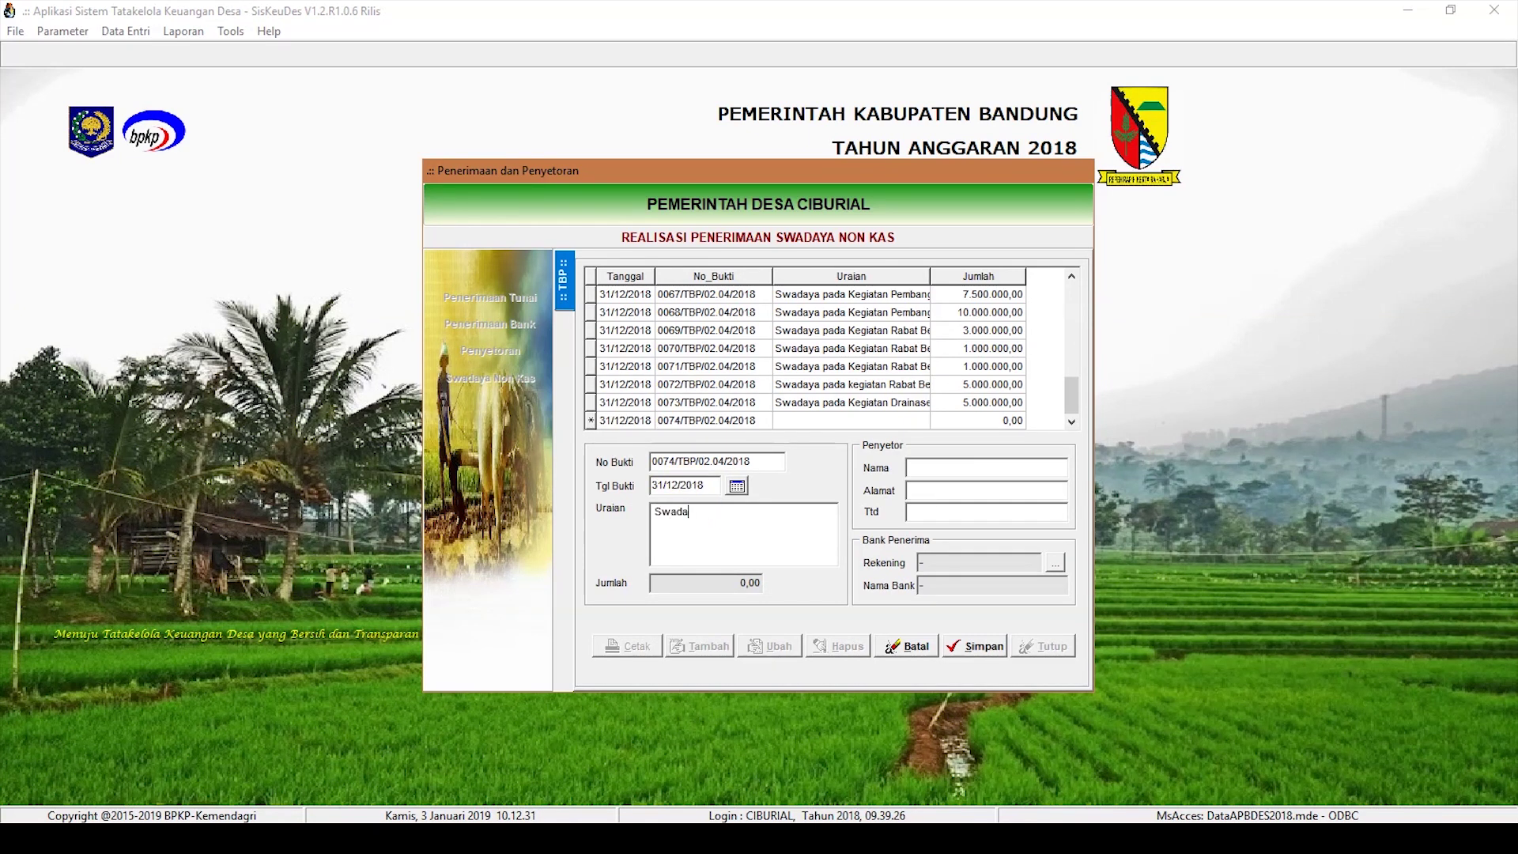
pyautogui.write('ya pada Kegiatan TPT RT 04/04')
pyautogui.press('Tab')
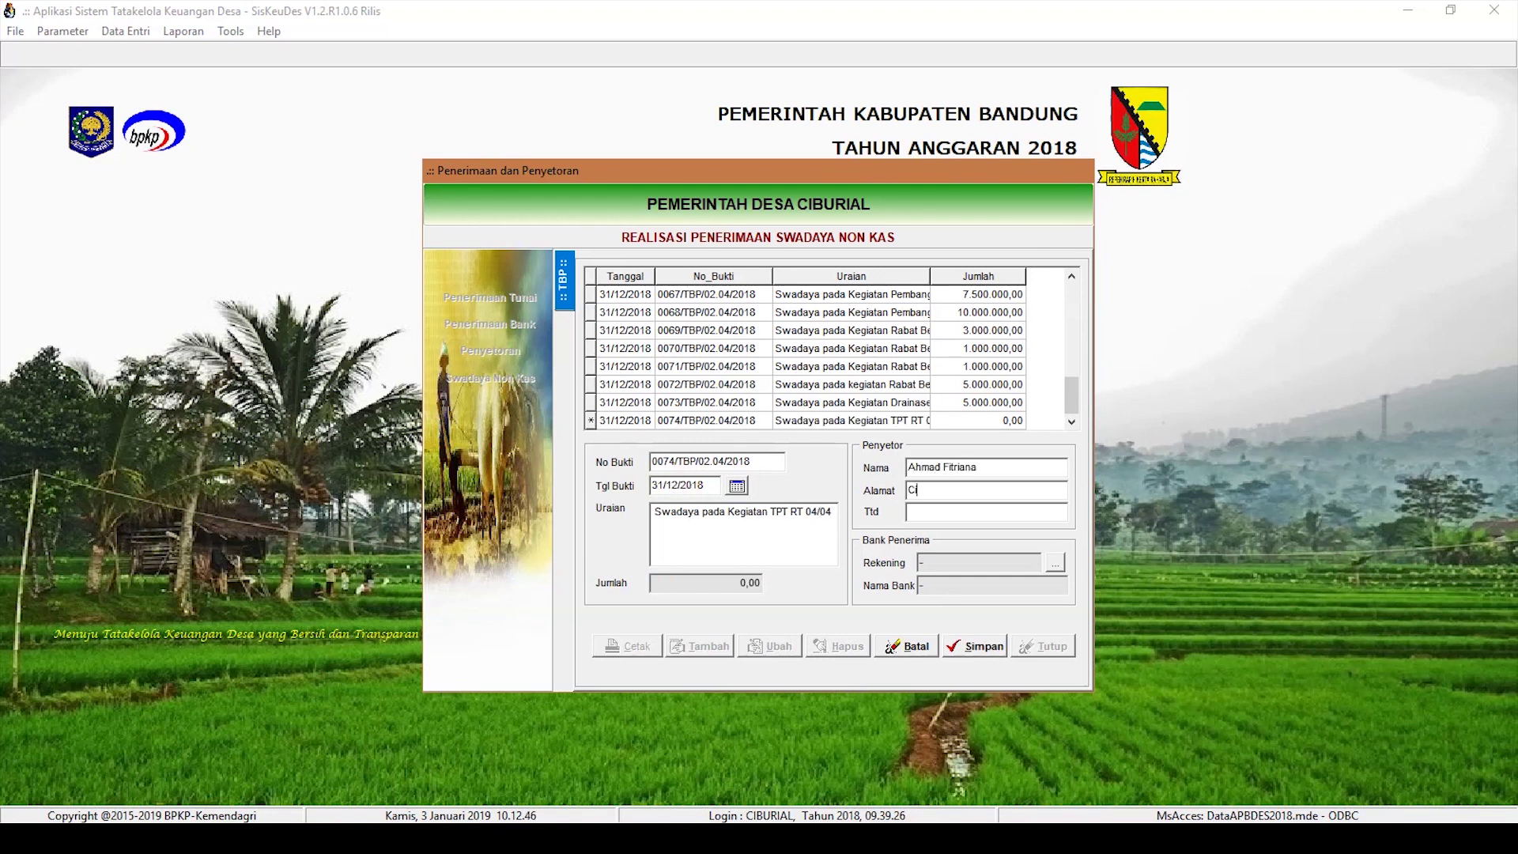
pyautogui.write('iana')
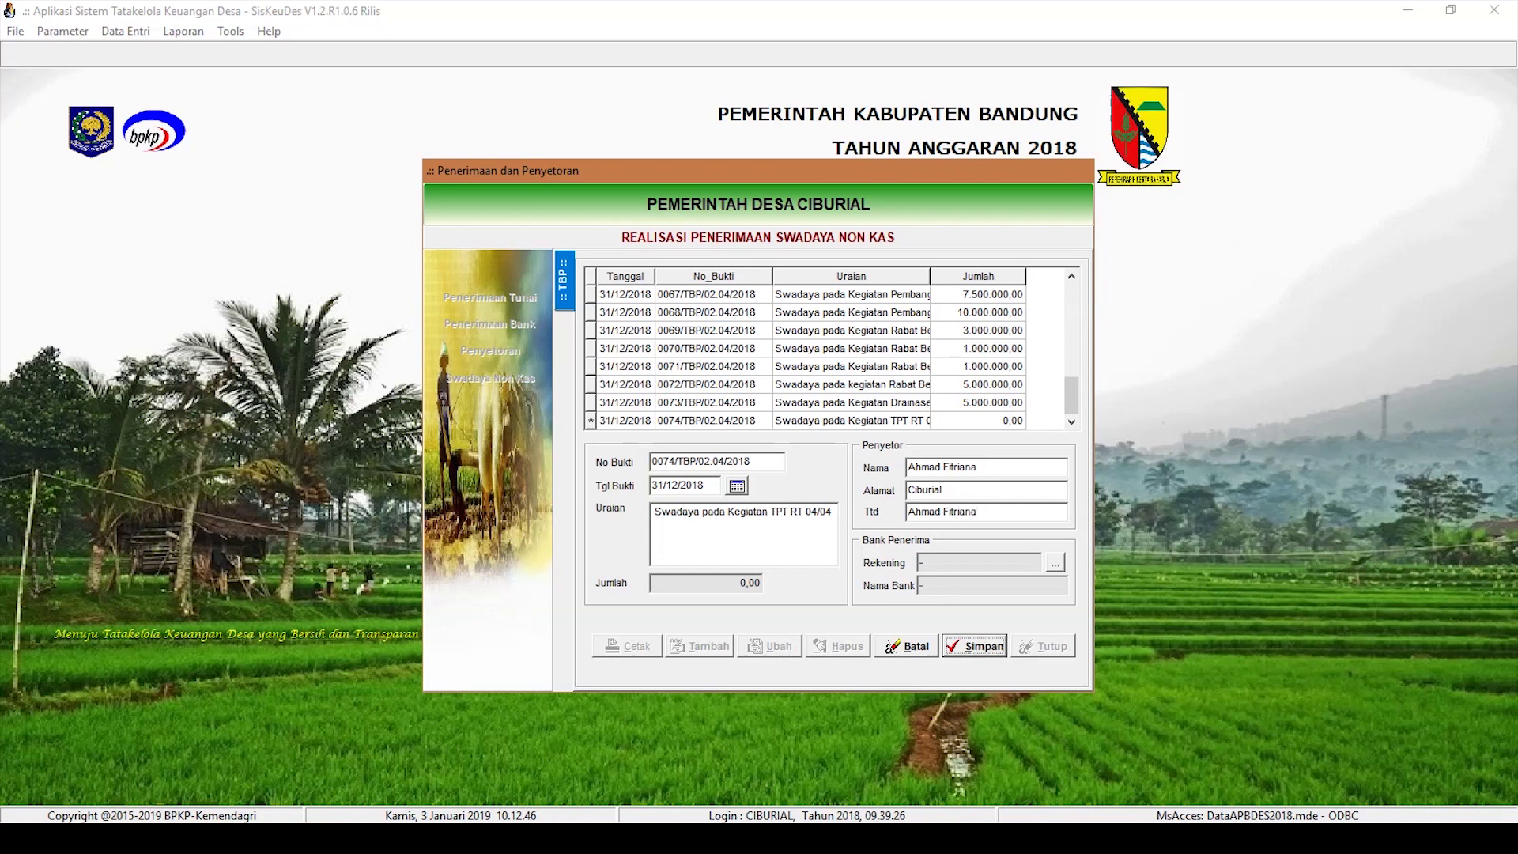
pyautogui.click(992, 647)
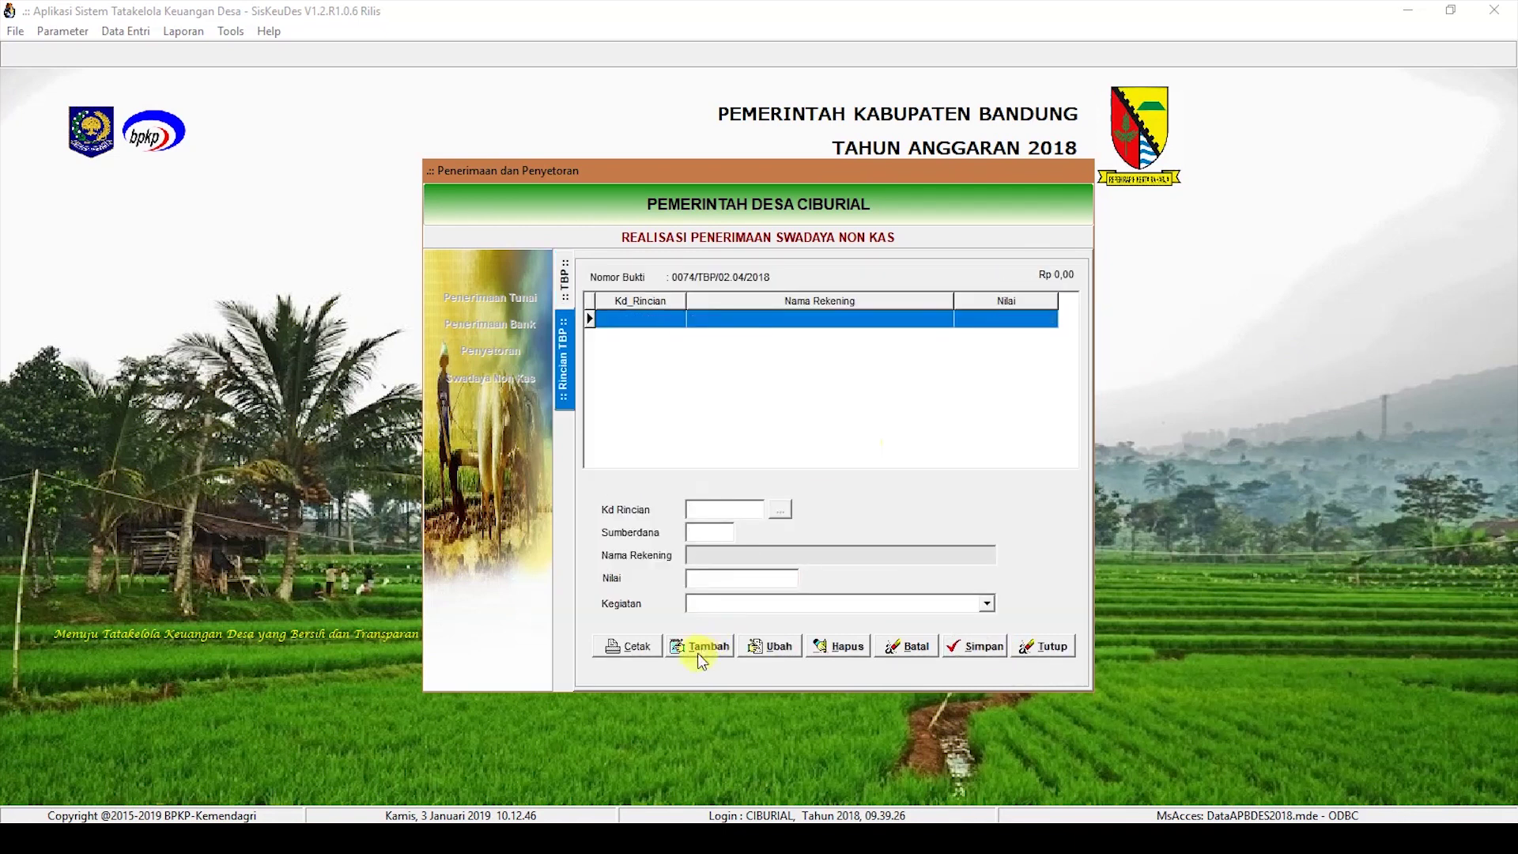
# Step: Add a 3.000.000 Hasil Swadaya line under provincial infrastructure aid, then start receipt 0075
pyautogui.click(697, 649)
pyautogui.click(794, 513)
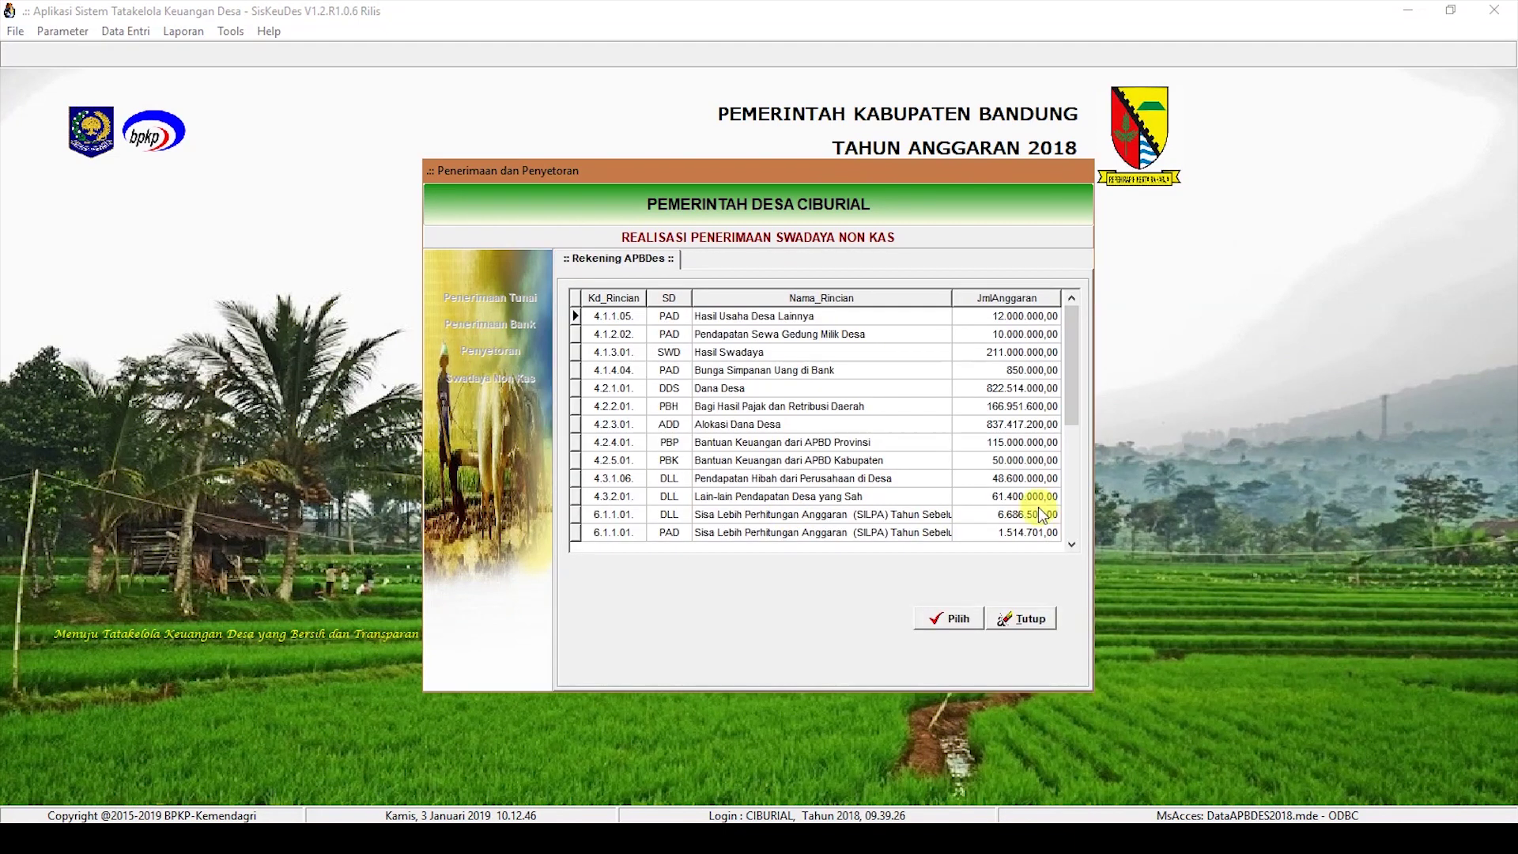
pyautogui.click(929, 354)
pyautogui.click(949, 619)
pyautogui.click(739, 578)
pyautogui.write('3')
pyautogui.click(987, 603)
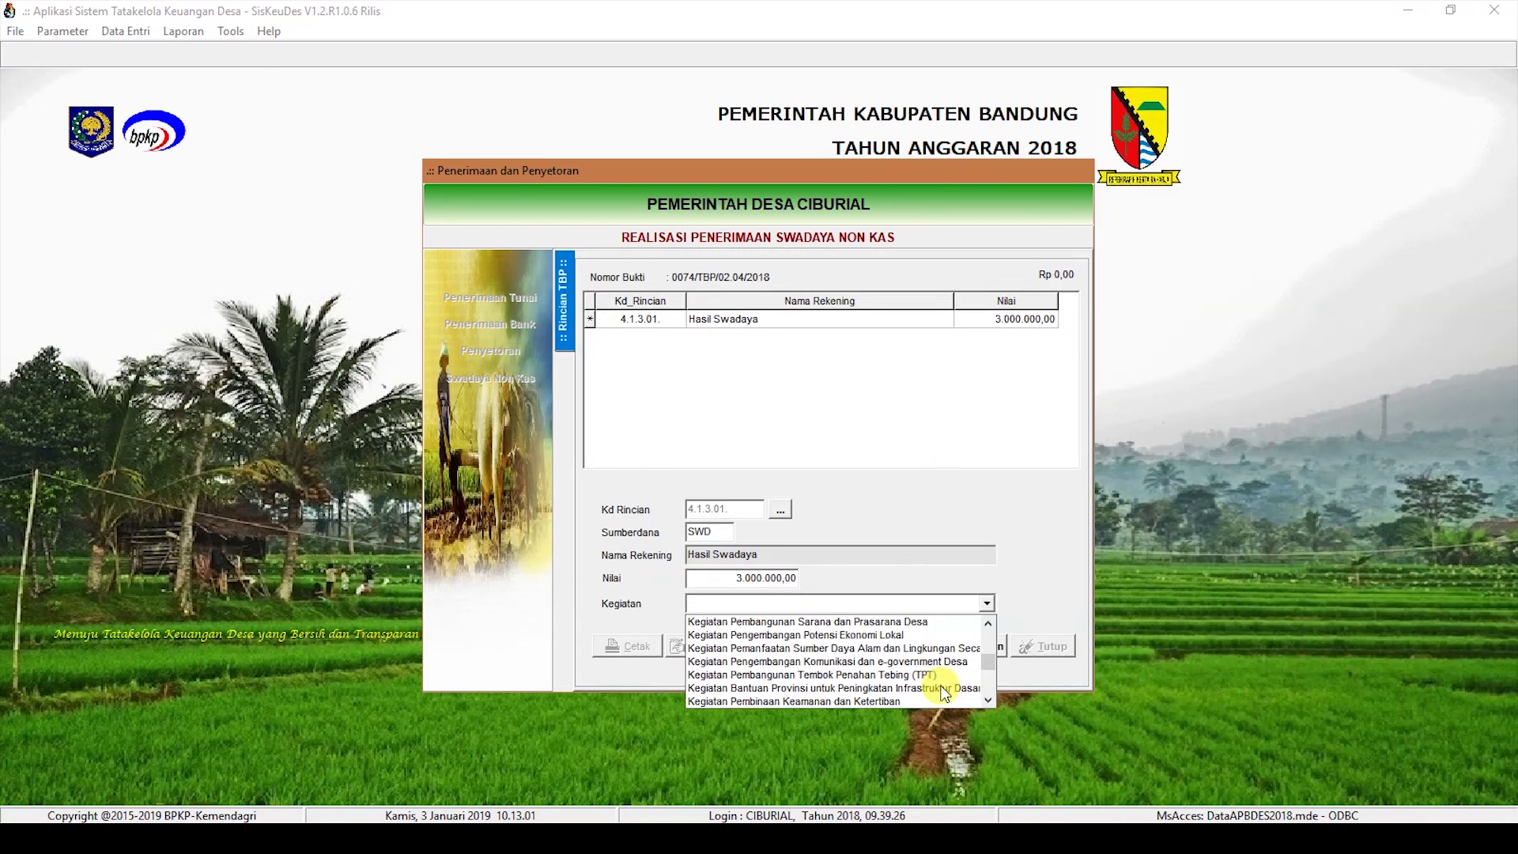
pyautogui.click(941, 685)
pyautogui.click(981, 647)
pyautogui.click(563, 271)
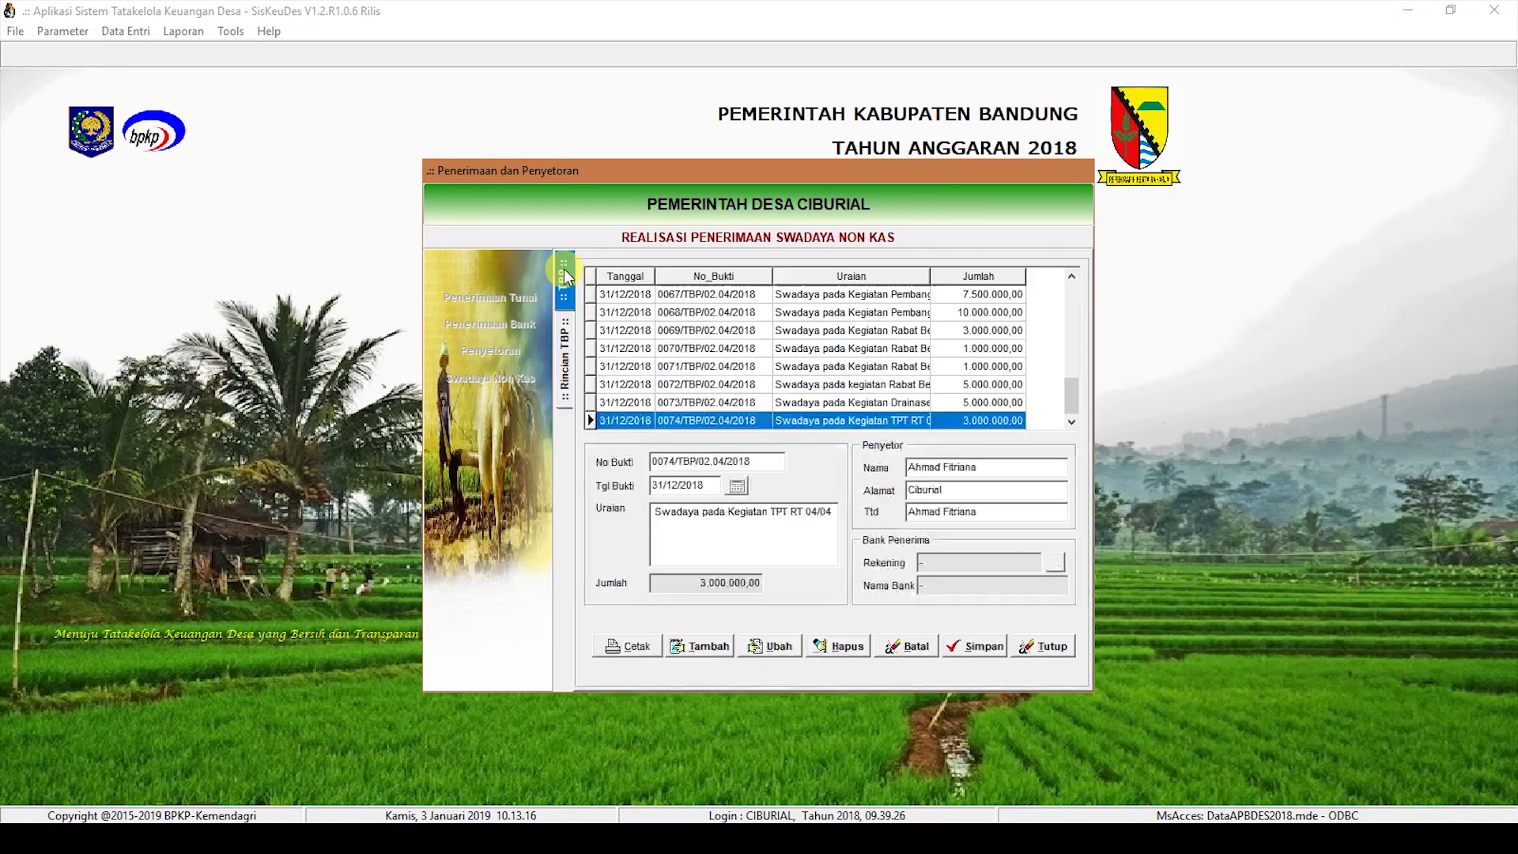
pyautogui.click(696, 649)
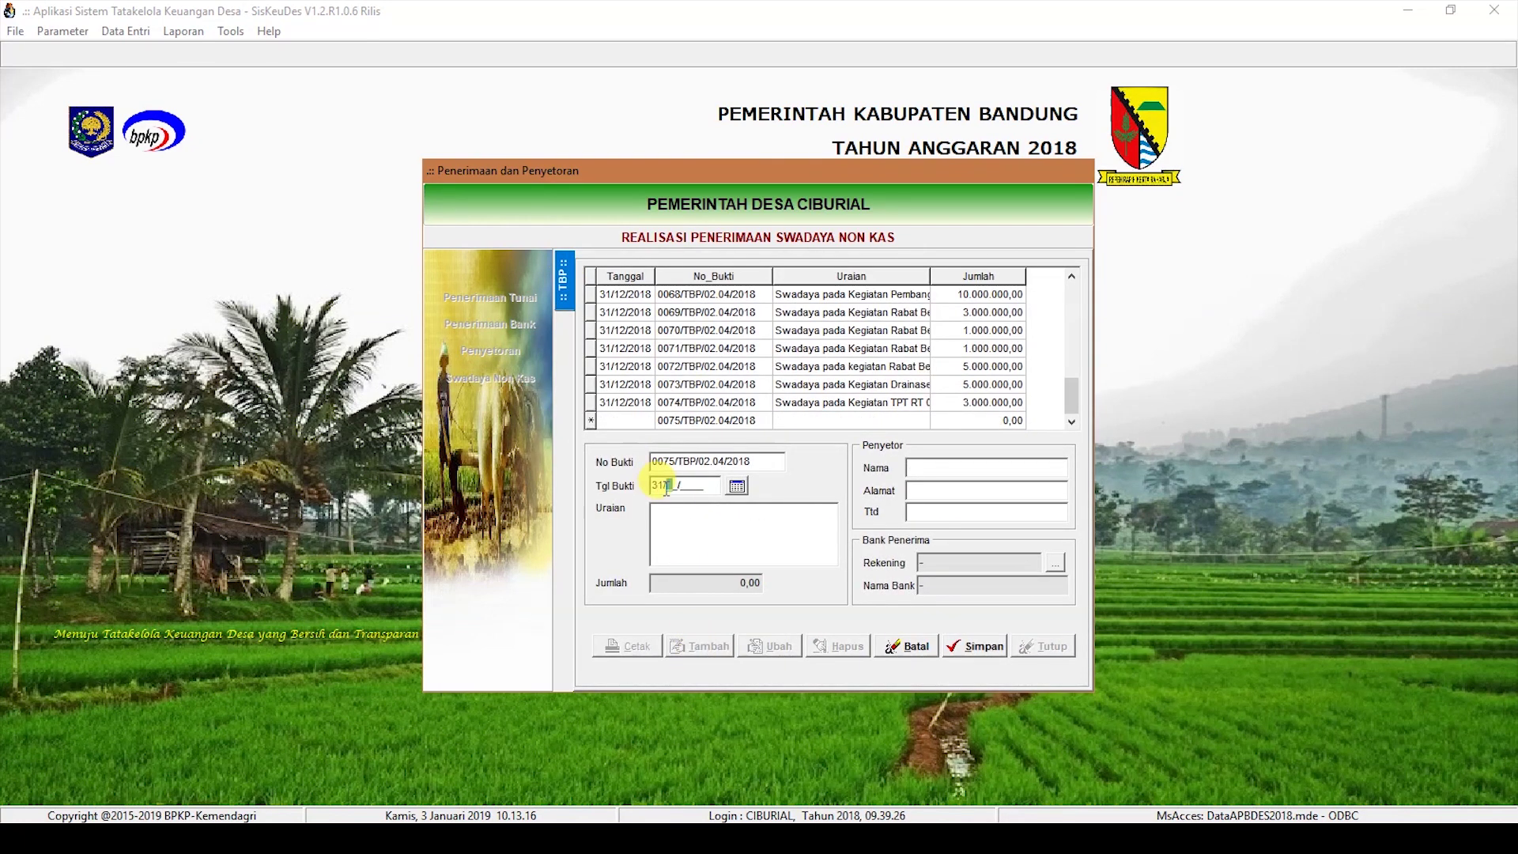
# Step: Save receipt 0075, 'Swadaya pada Kegiatan Rehab Kantor Desa Ciburial', with depositor and signer names
pyautogui.click(666, 522)
pyautogui.write('Swadaya p')
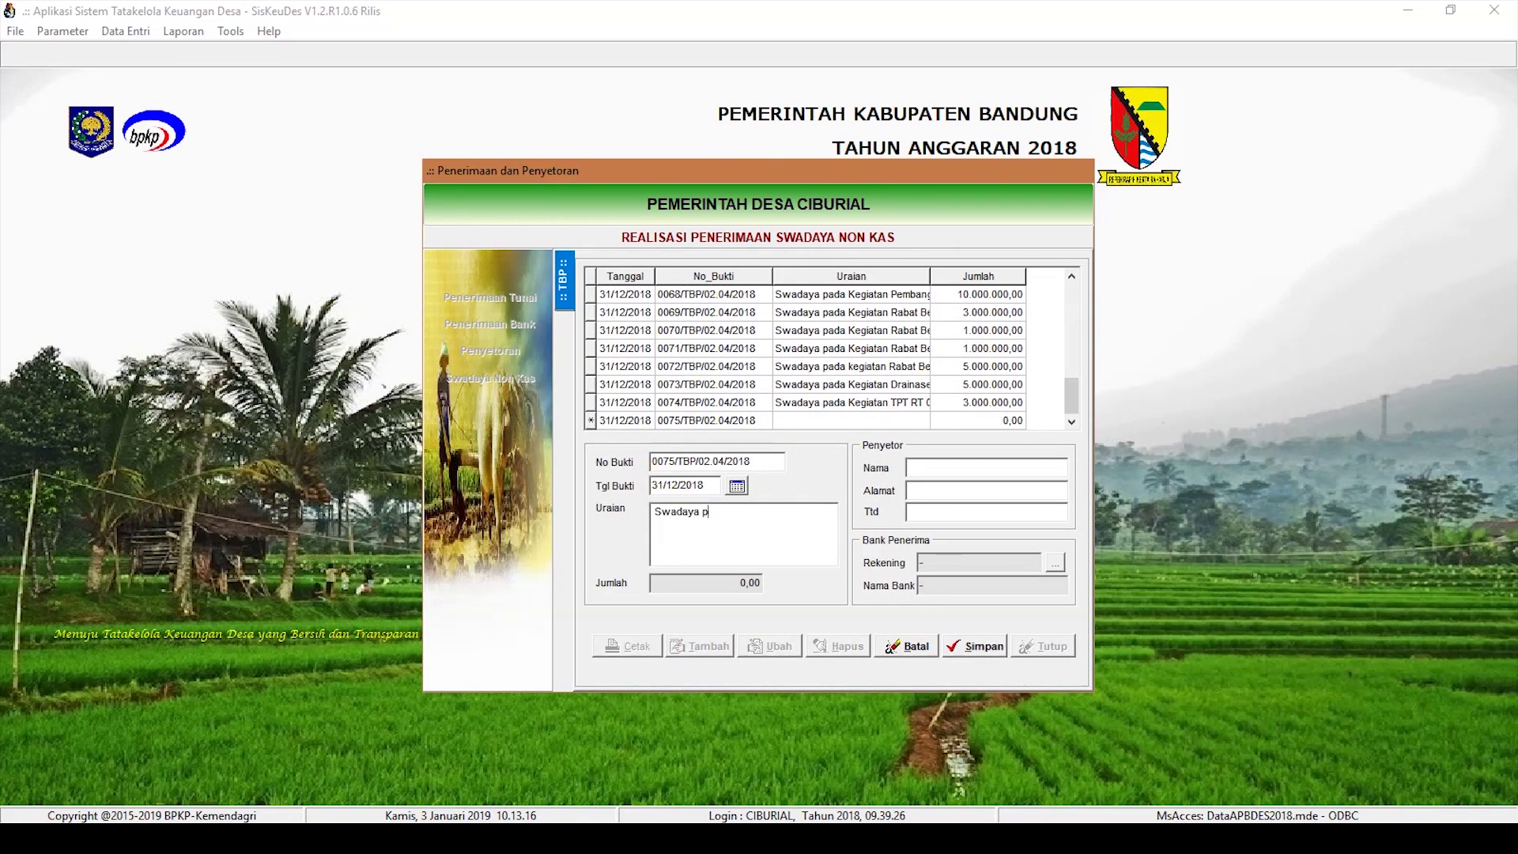
pyautogui.write('ada Kegiatan Rehab Kantor Desa Ciburial')
pyautogui.press('Tab')
pyautogui.press('Tab')
pyautogui.press('Tab')
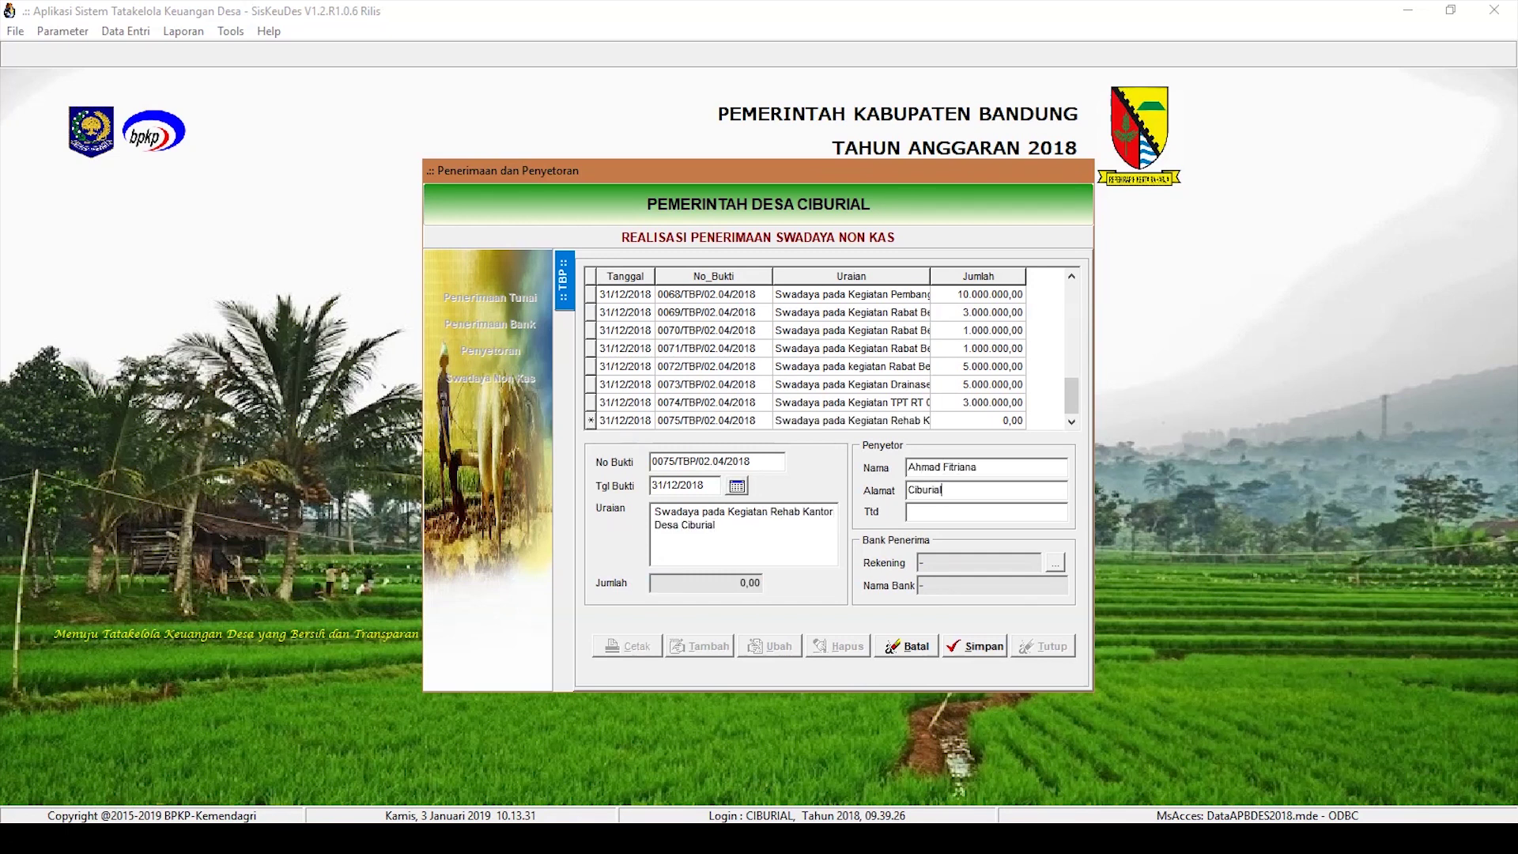
pyautogui.press('Tab')
pyautogui.press('Tab')
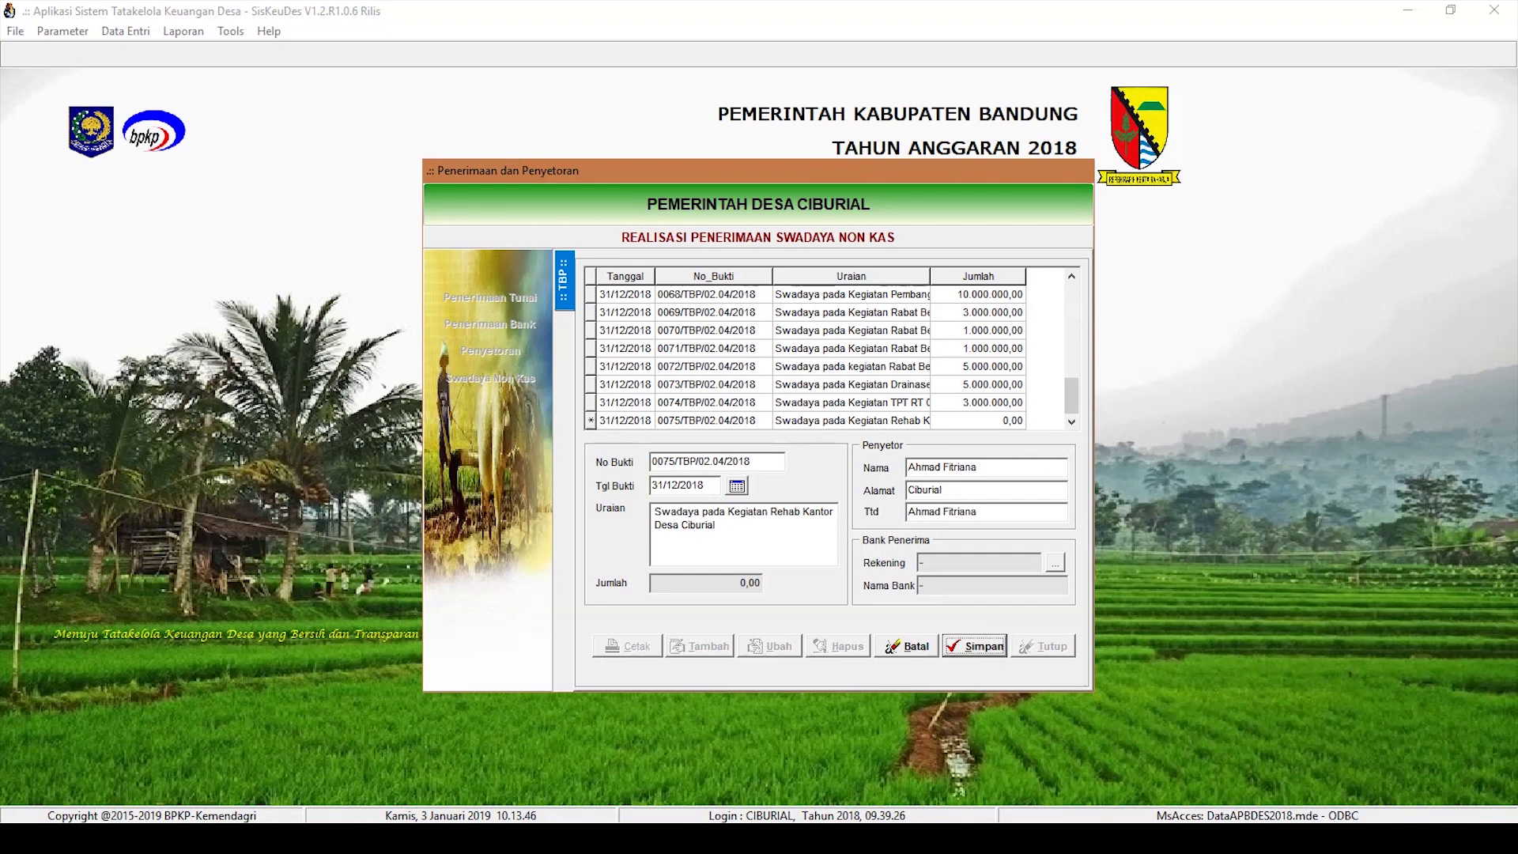
pyautogui.click(984, 646)
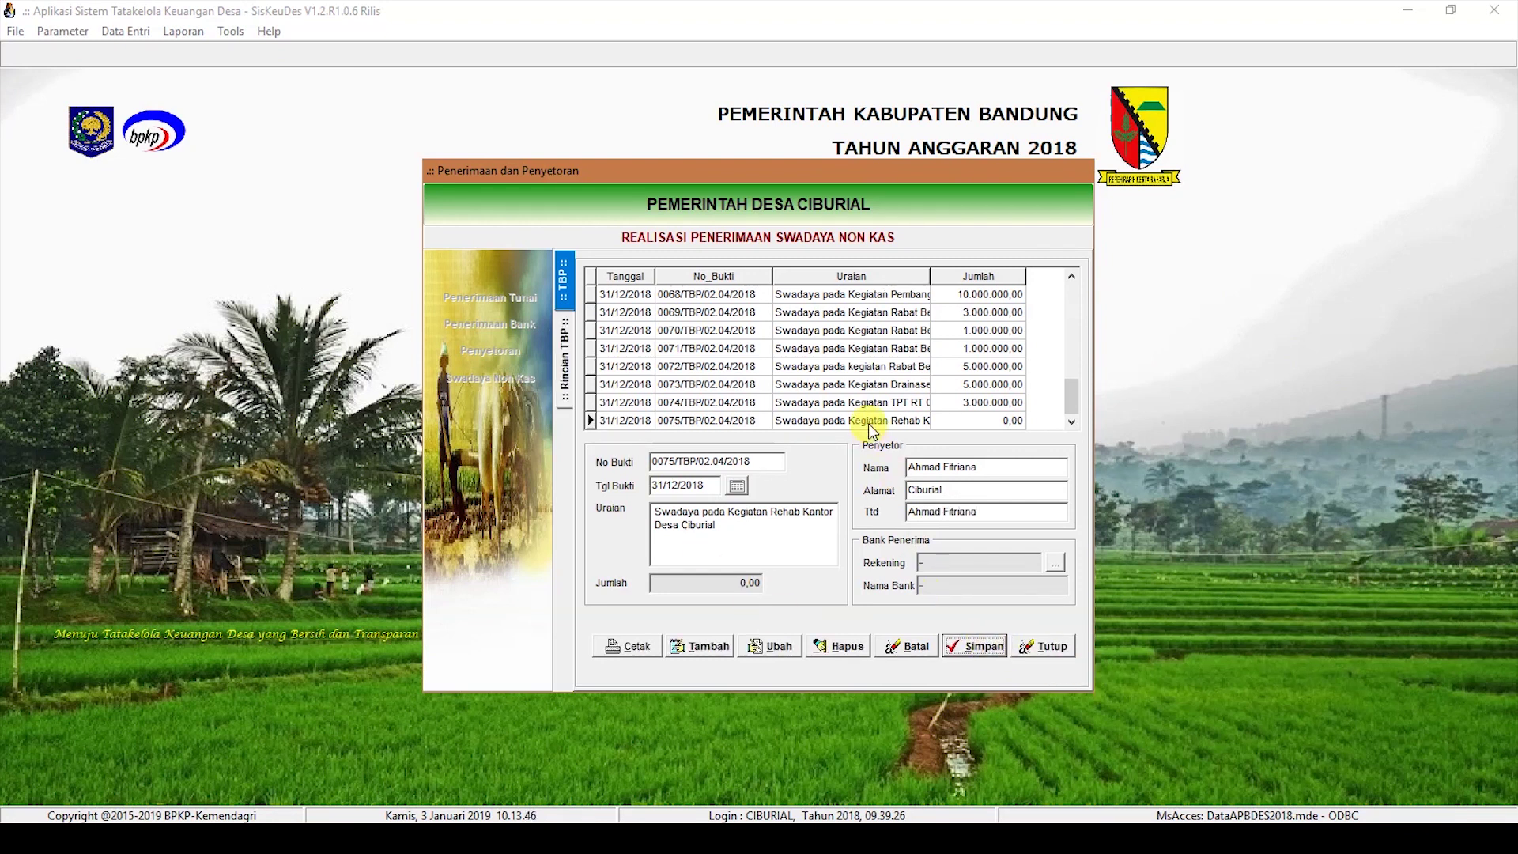
# Step: Add a 70.000.000,00 Hasil Swadaya detail line under the provincial infrastructure assistance activity
pyautogui.doubleClick(869, 422)
pyautogui.click(709, 646)
pyautogui.click(779, 510)
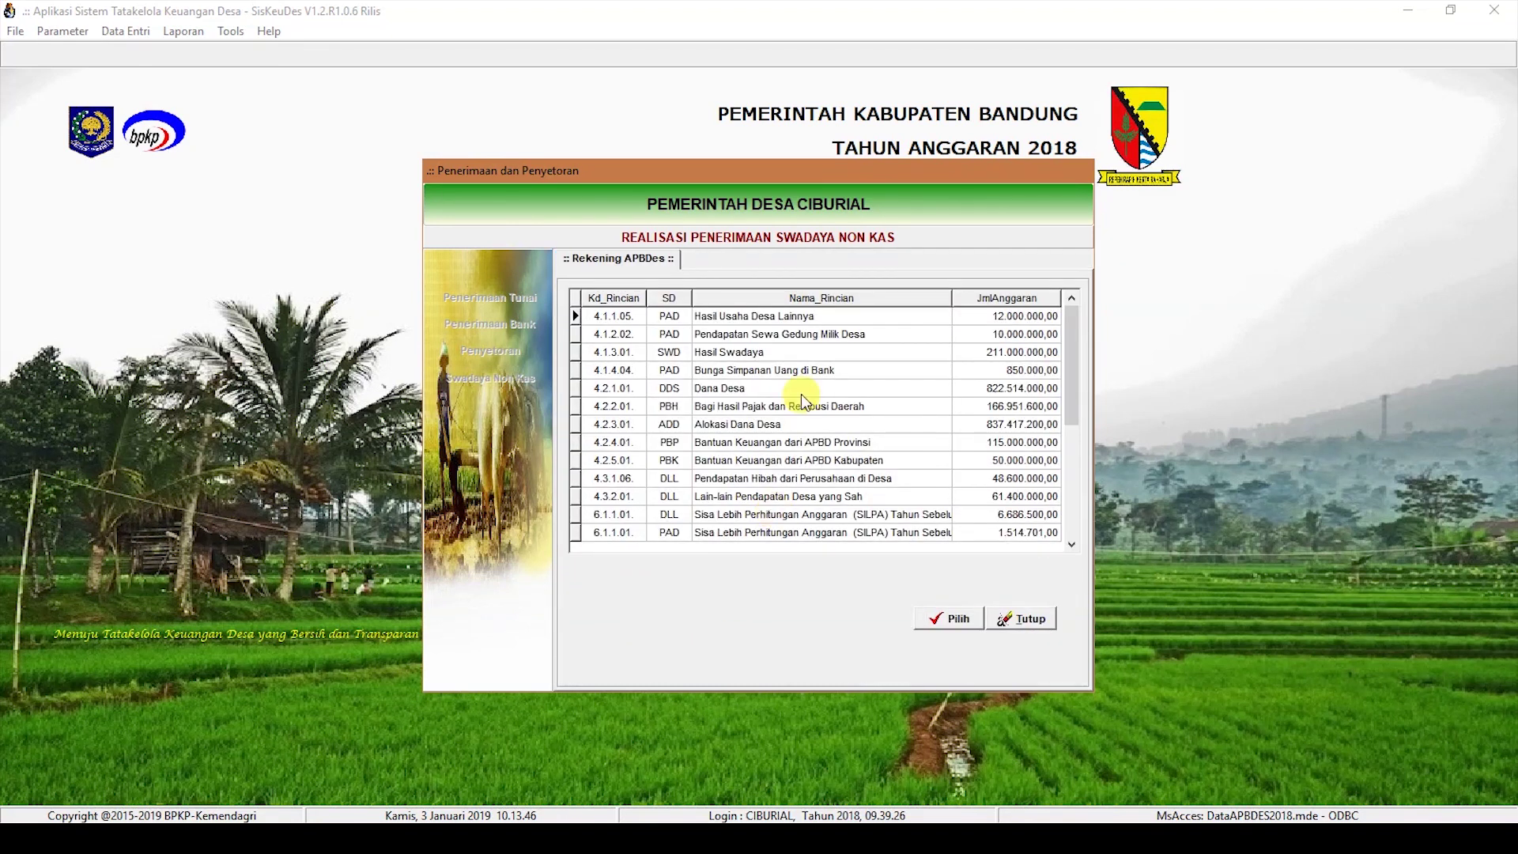
pyautogui.doubleClick(804, 346)
pyautogui.write('70000000')
pyautogui.click(987, 603)
pyautogui.click(830, 704)
pyautogui.click(981, 647)
pyautogui.click(566, 284)
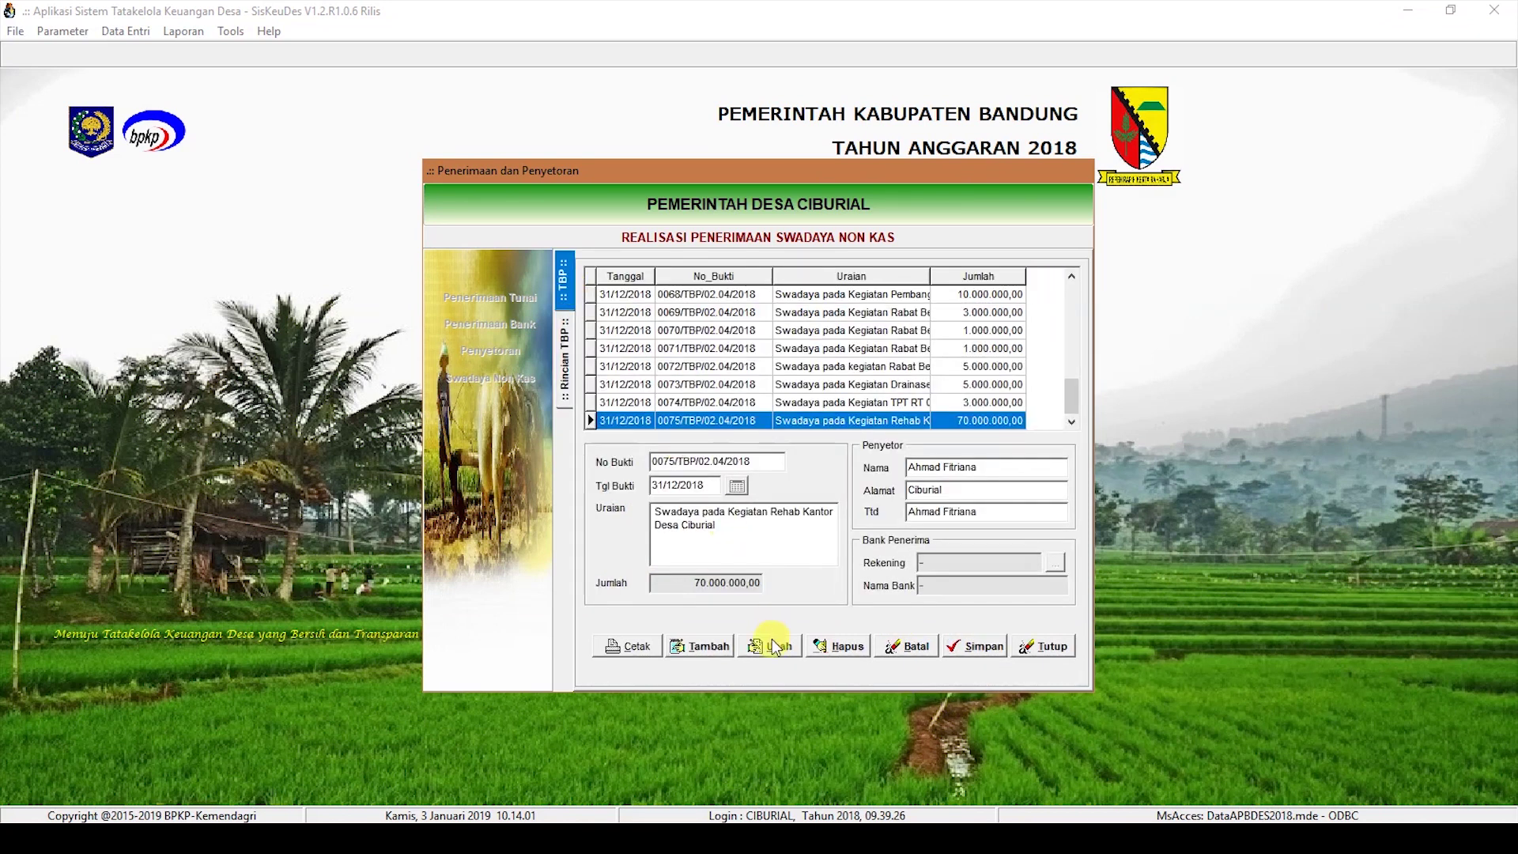
# Step: Start receipt 0076 with date 31/12/2018
pyautogui.click(700, 646)
pyautogui.click(668, 480)
pyautogui.write('31/12/2018')
pyautogui.click(668, 515)
# Step: Describe receipt 0076 as 'Swadaya pada Kegiatan PHBN', fill depositor details and save
pyautogui.write('Wdawadaya ')
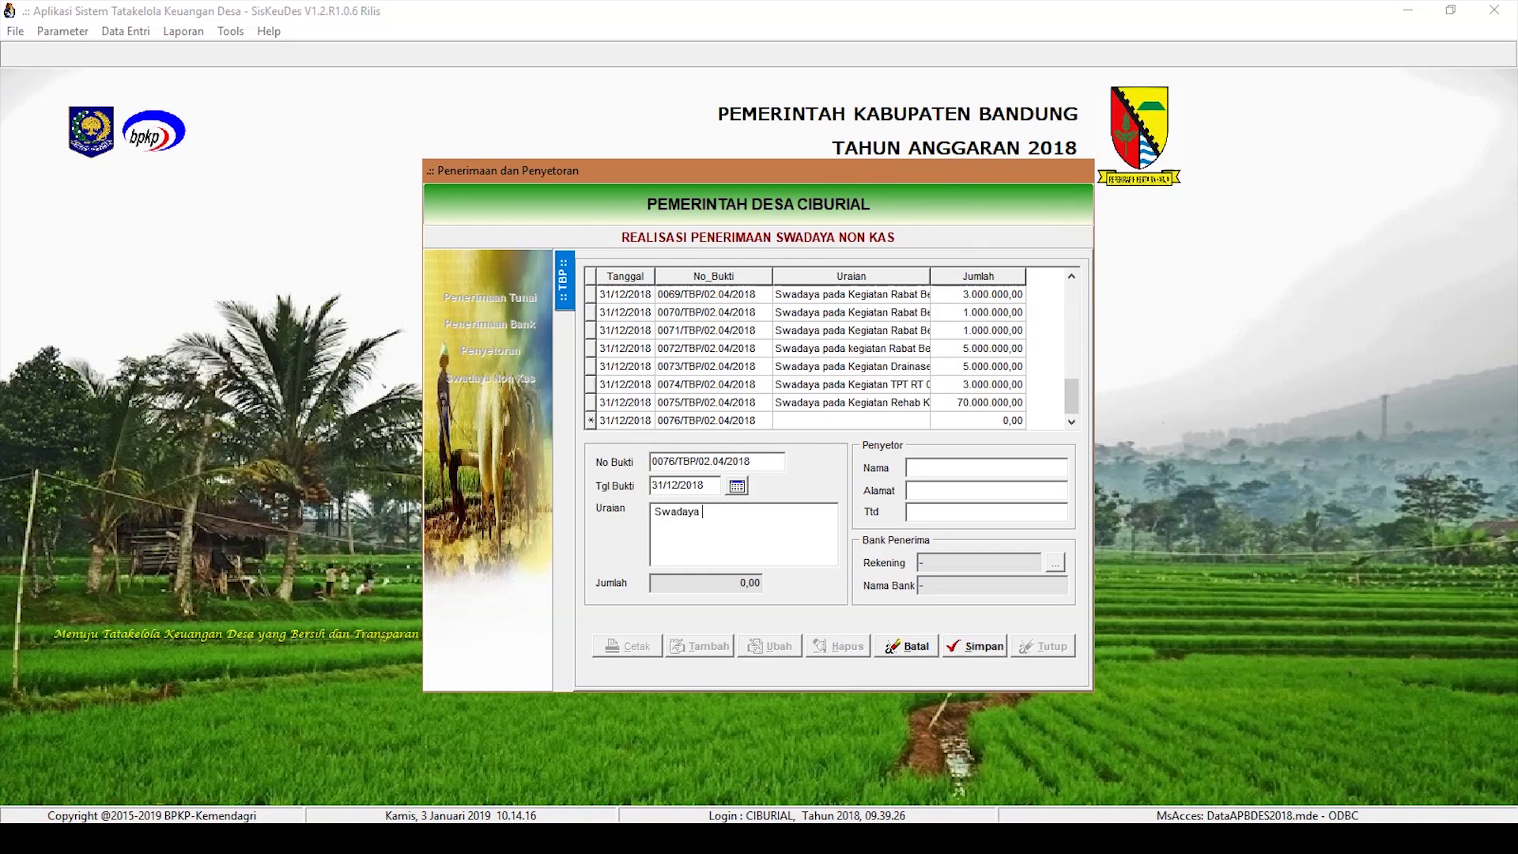
pyautogui.write('pada Kegiatan PHBN')
pyautogui.press('Tab')
pyautogui.press('Tab')
pyautogui.press('Tab')
pyautogui.write('Hi')
pyautogui.write('Ciburial')
pyautogui.press('Tab')
pyautogui.press('Tab')
pyautogui.click(974, 644)
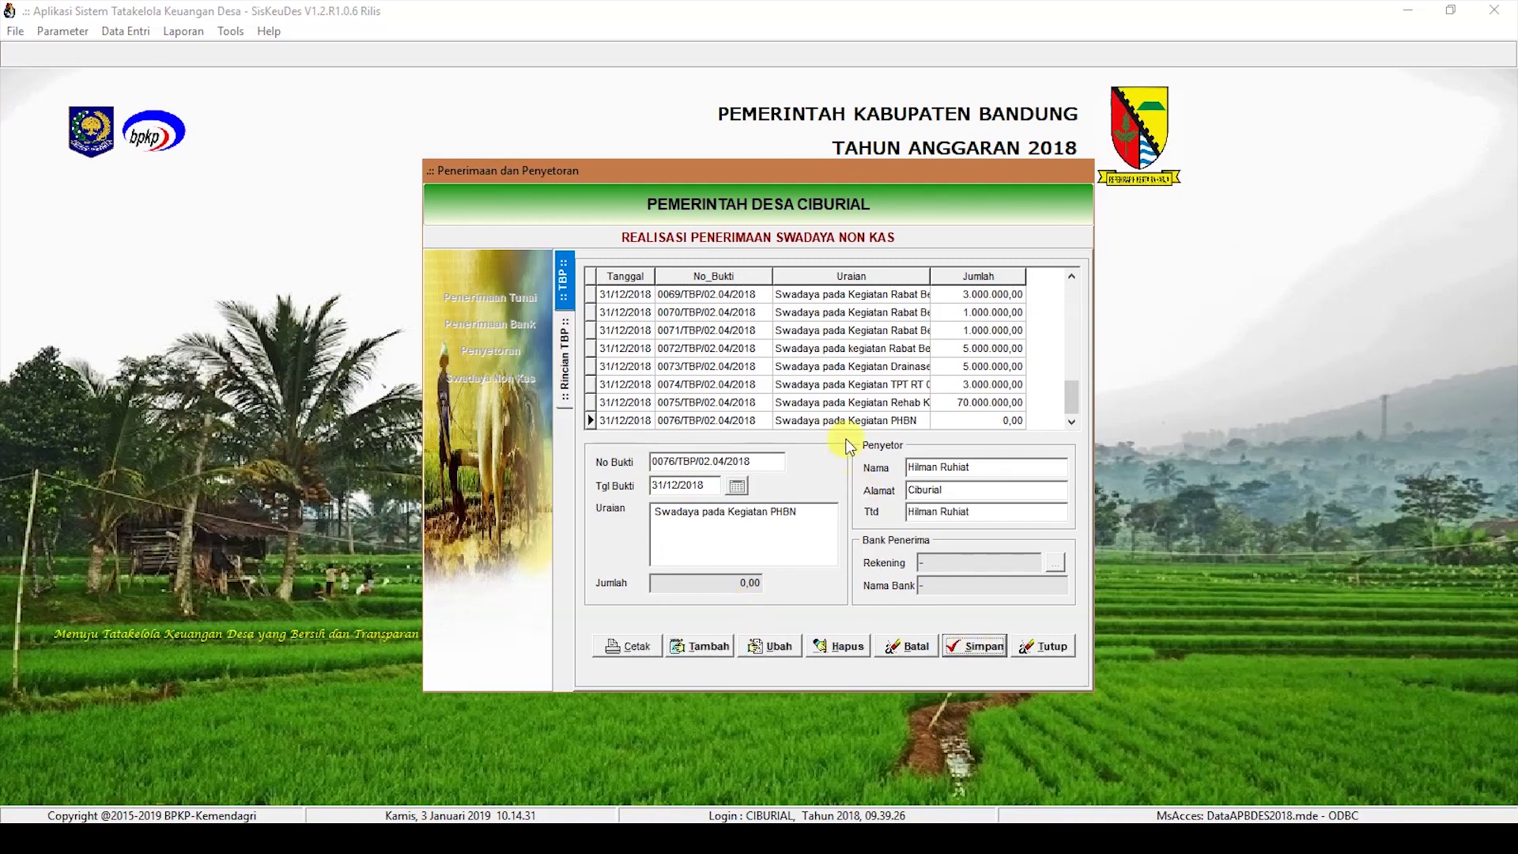
# Step: Add a 5.000.000,00 Hasil Swadaya line under Kegiatan Pembinaan Pemuda dan Olahraga
pyautogui.click(699, 646)
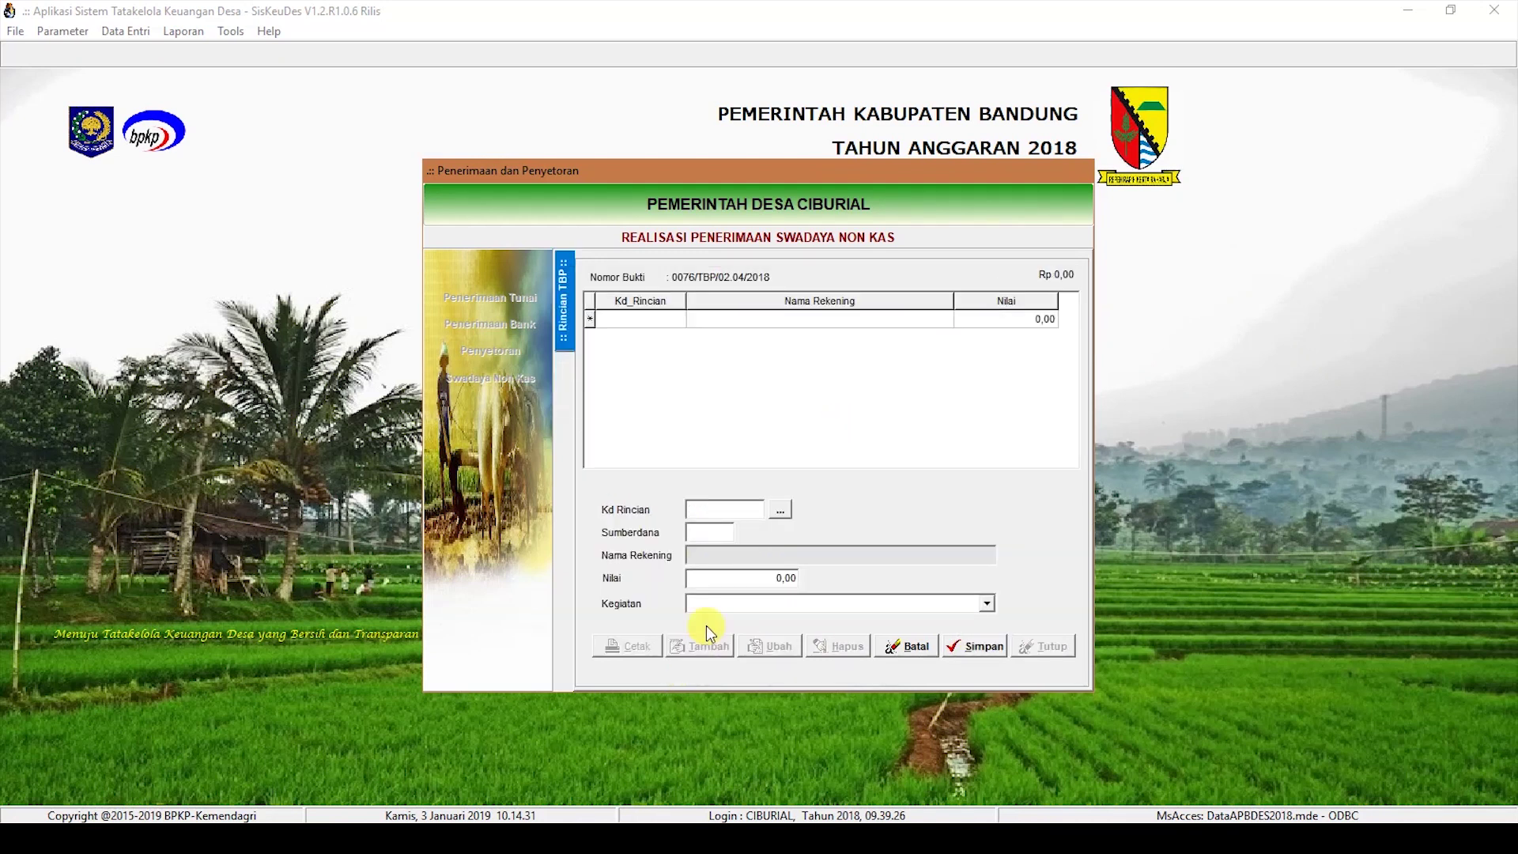
pyautogui.click(781, 510)
pyautogui.doubleClick(779, 353)
pyautogui.write('500000')
pyautogui.click(986, 604)
pyautogui.click(840, 661)
pyautogui.click(953, 642)
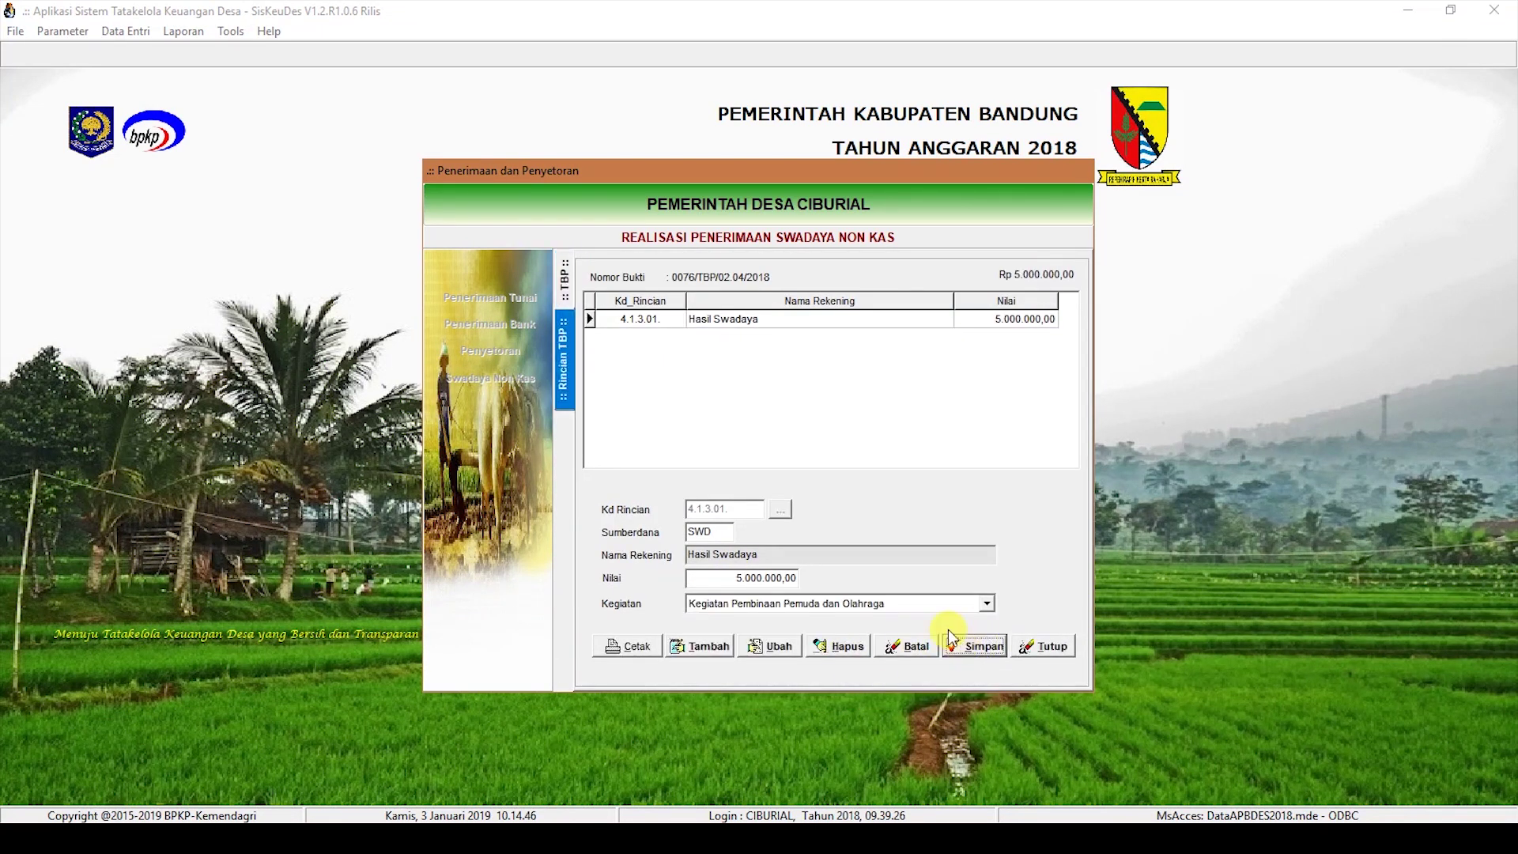
pyautogui.click(568, 295)
# Step: Create and save receipt 0077 dated 31/12/2018, 'Swadaya pada Kegiatan PHBI', with depositor details
pyautogui.click(702, 646)
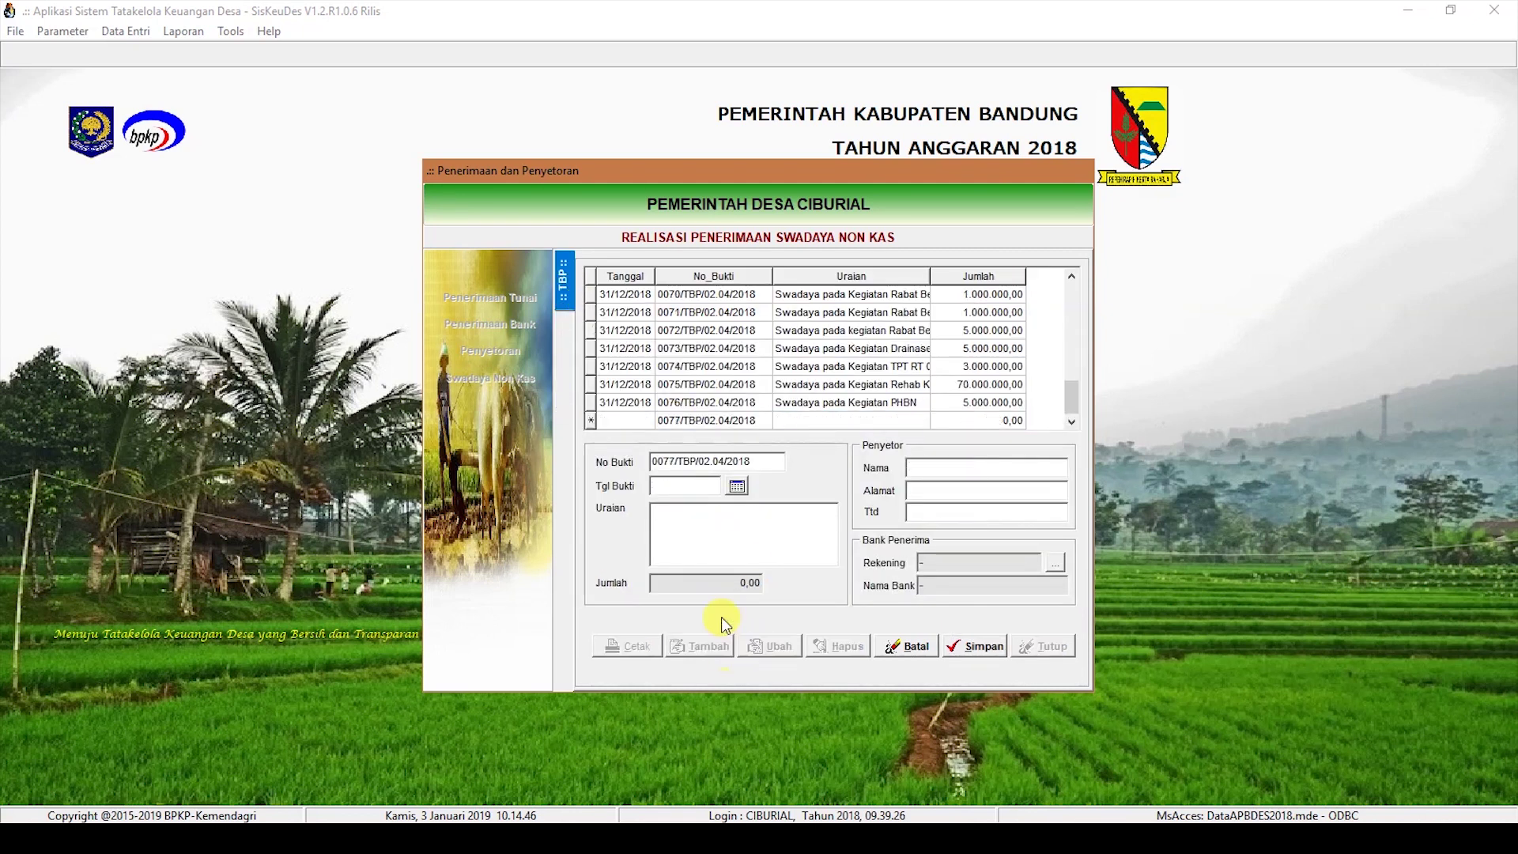
pyautogui.click(696, 487)
pyautogui.write('31/12/201')
pyautogui.press('BackSpace')
pyautogui.press('BackSpace')
pyautogui.press('BackSpace')
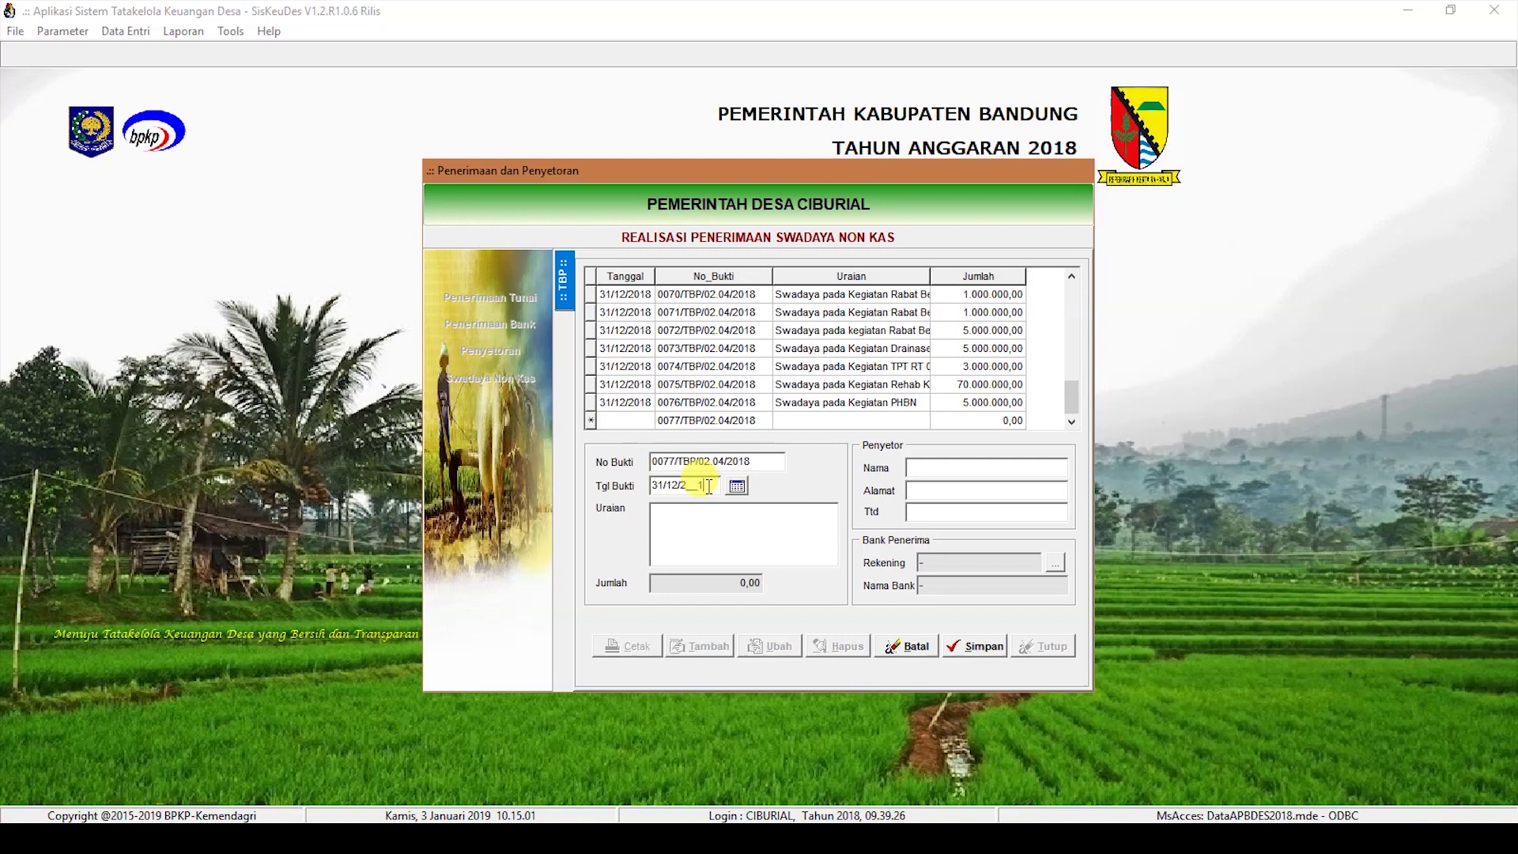
pyautogui.write('018')
pyautogui.press('Tab')
pyautogui.write('Swadaya ')
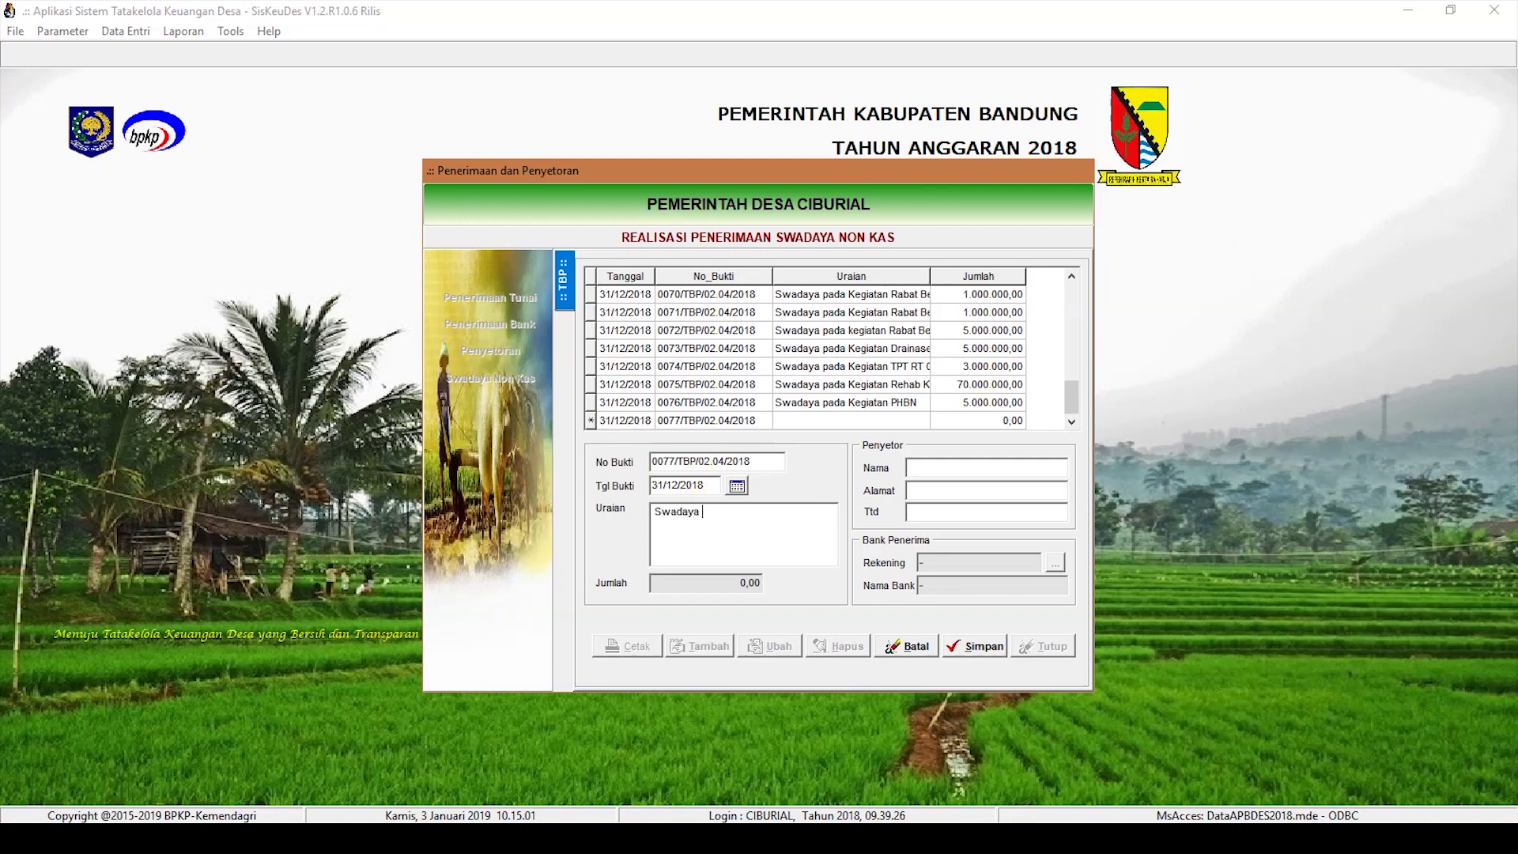
pyautogui.write('pada Kegiatan PBH')
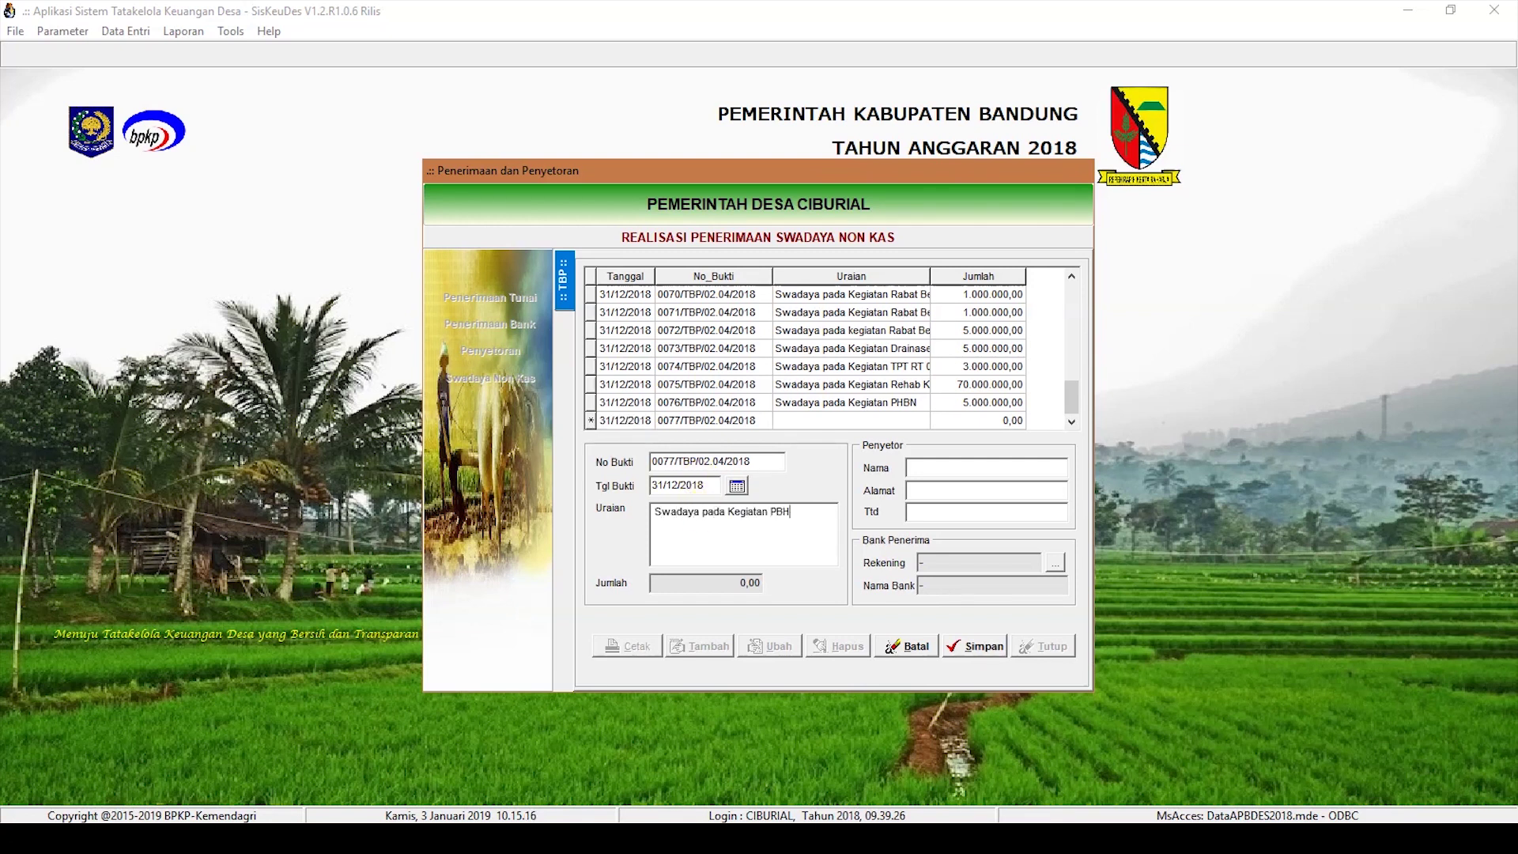
pyautogui.press('BackSpace')
pyautogui.press('BackSpace')
pyautogui.write('HBI')
pyautogui.press('Tab')
pyautogui.press('Tab')
pyautogui.write('Cib')
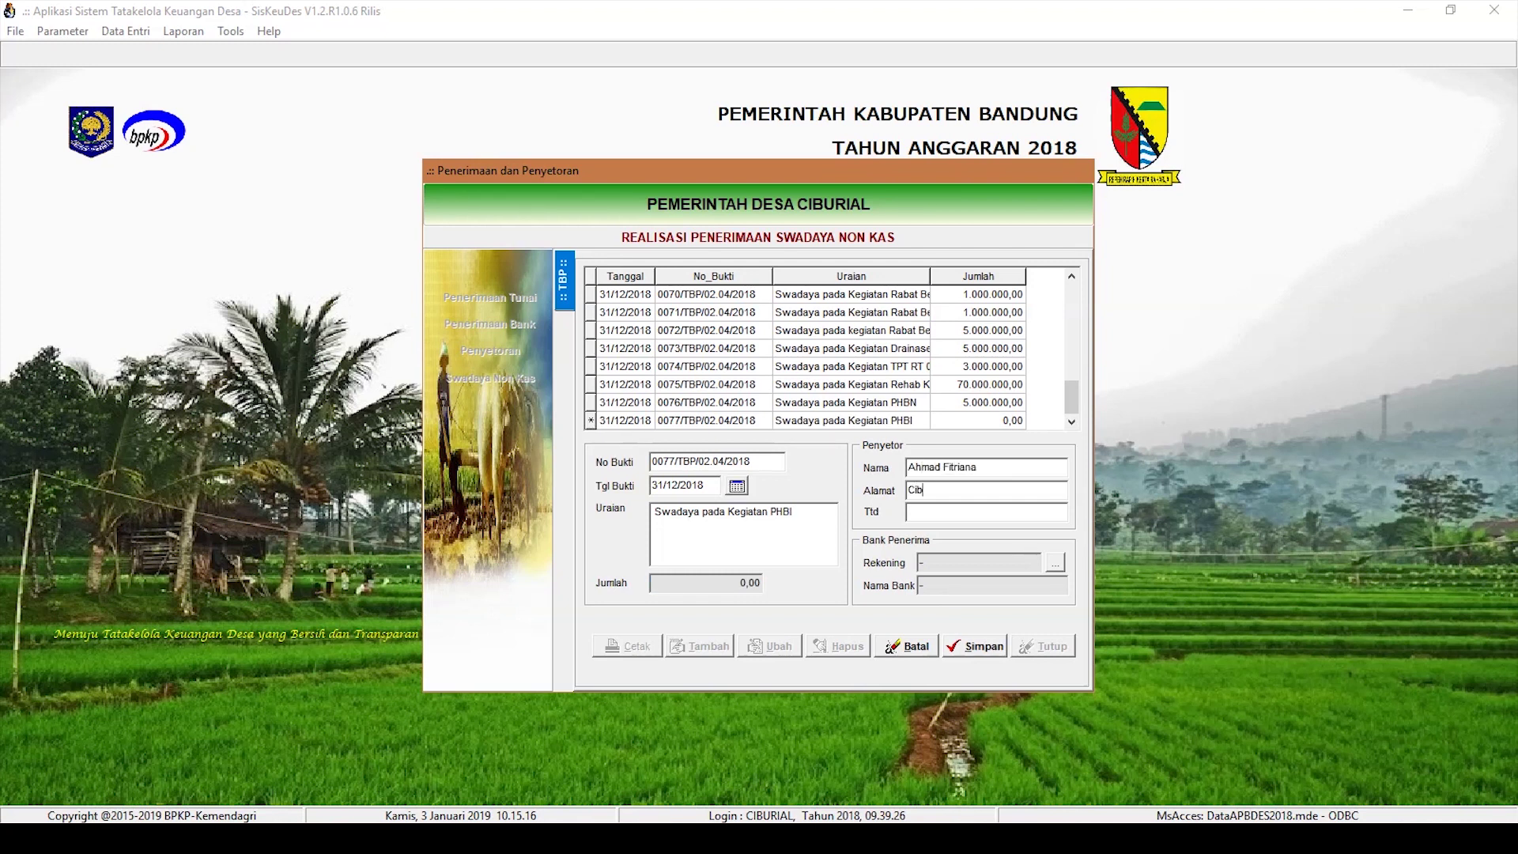
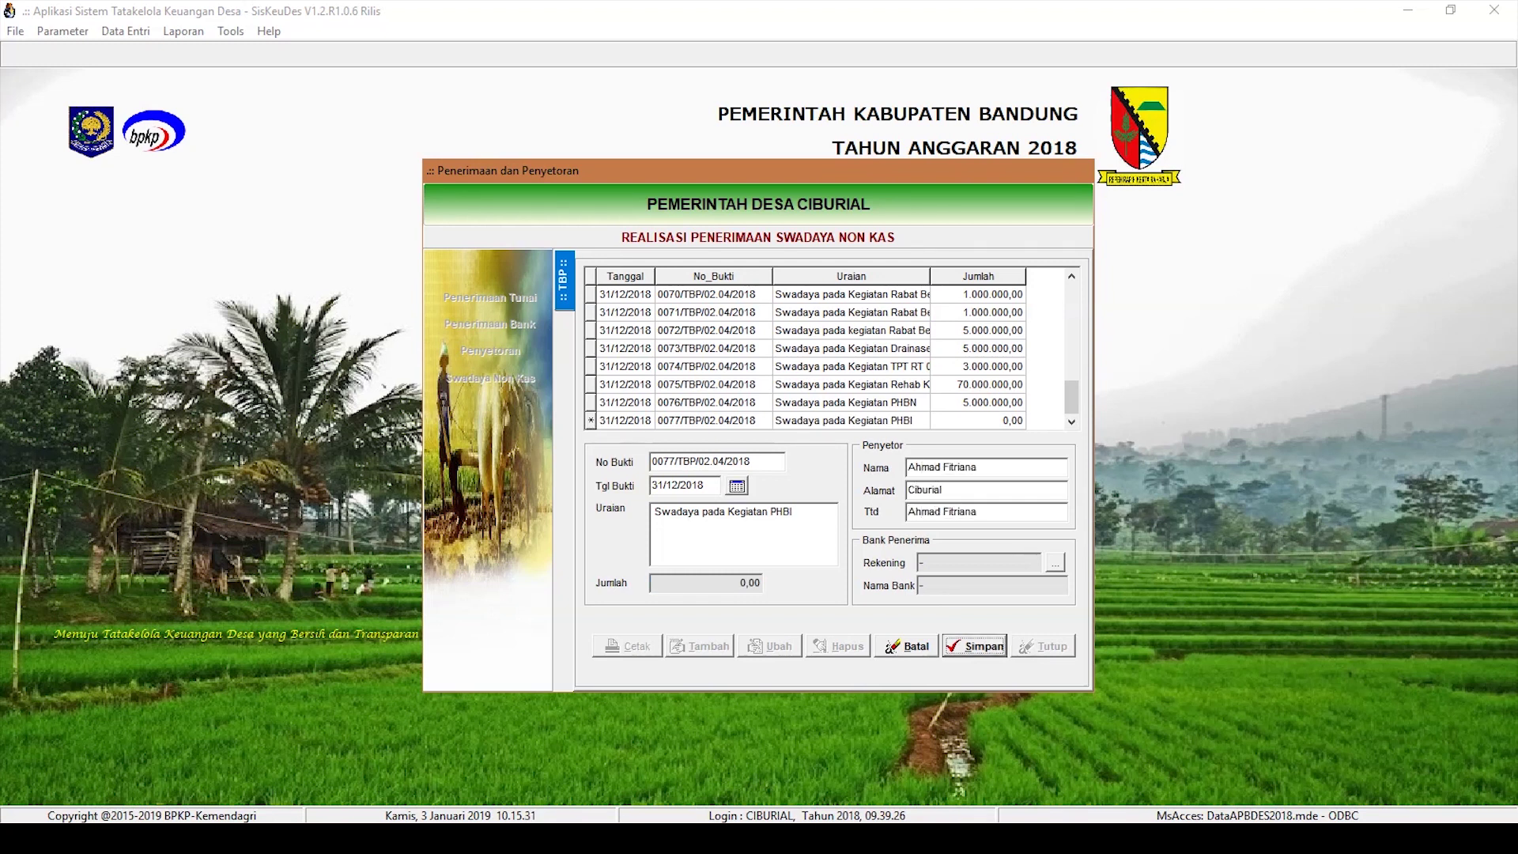
pyautogui.click(972, 646)
# Step: Add a 5.000.000,00 Hasil Swadaya line under Pembinaan Pemuda dan Olahraga, then start receipt 0078
pyautogui.click(858, 419)
pyautogui.doubleClick(858, 420)
pyautogui.click(720, 642)
pyautogui.click(779, 514)
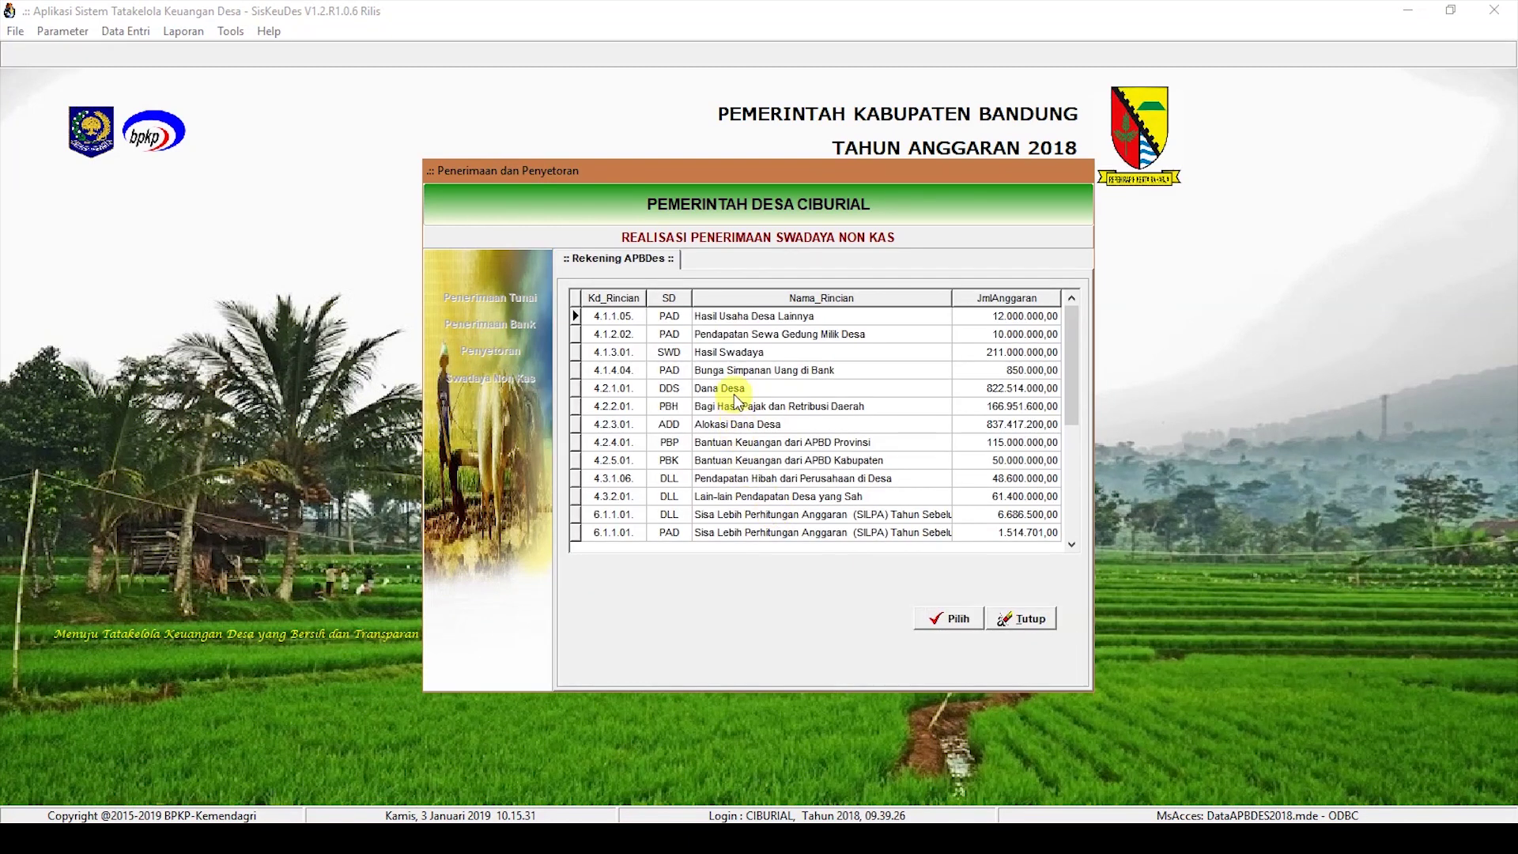
pyautogui.doubleClick(728, 353)
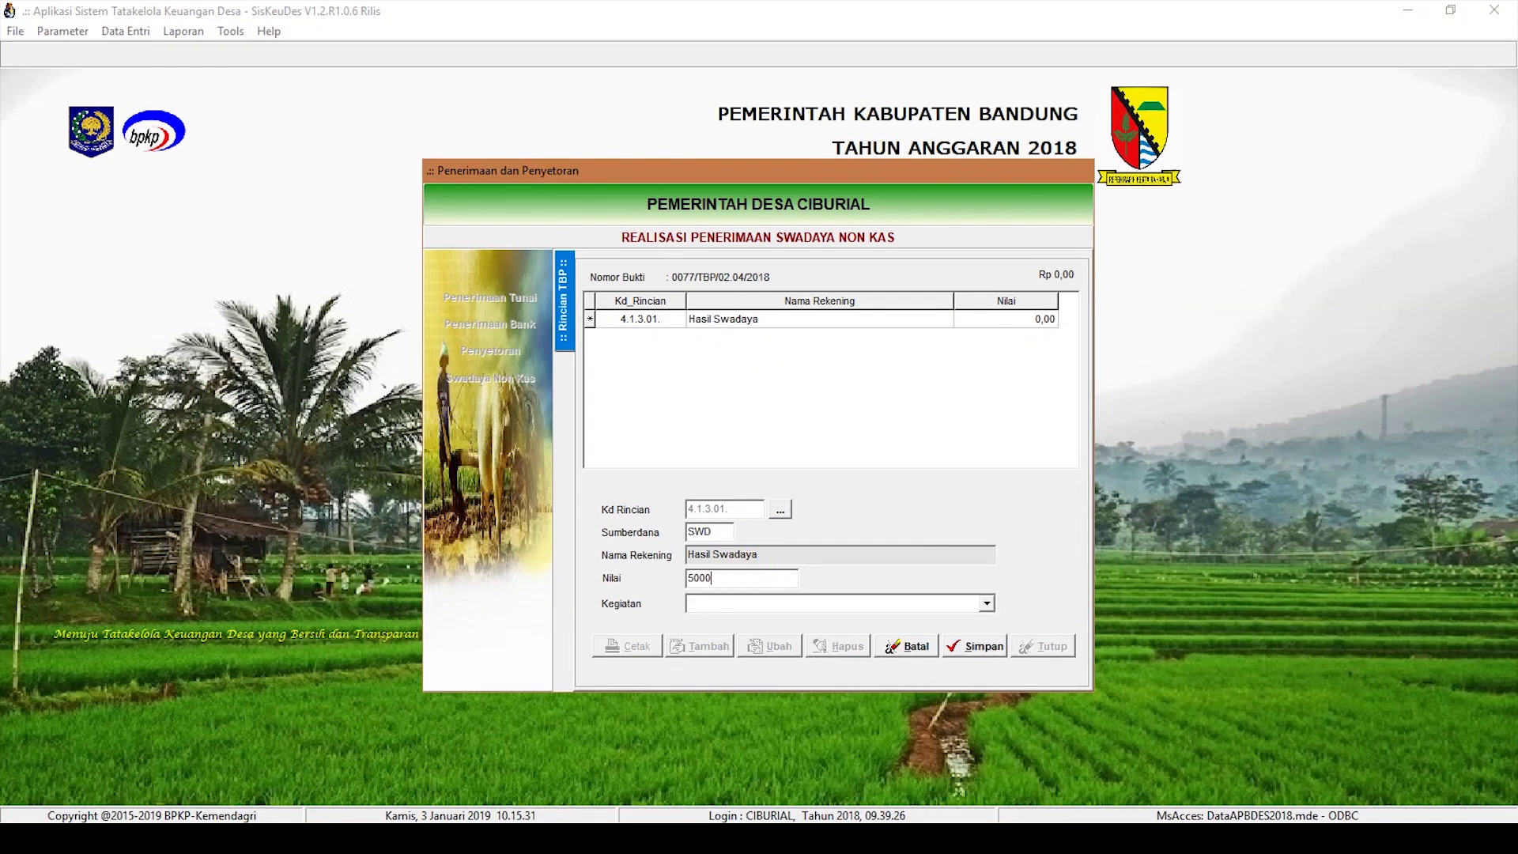
pyautogui.click(762, 601)
pyautogui.click(895, 677)
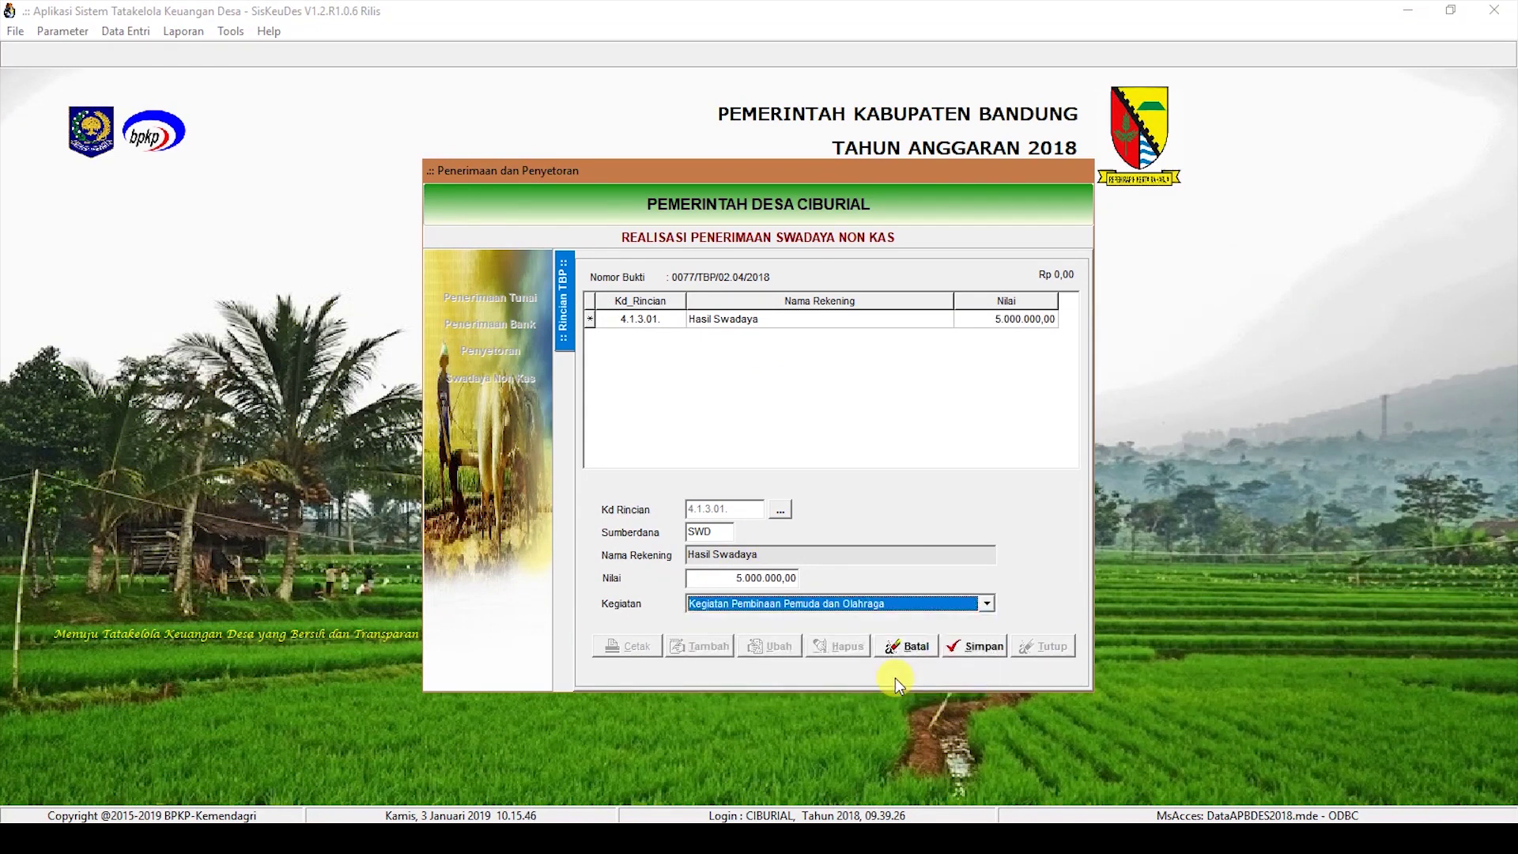
pyautogui.click(961, 653)
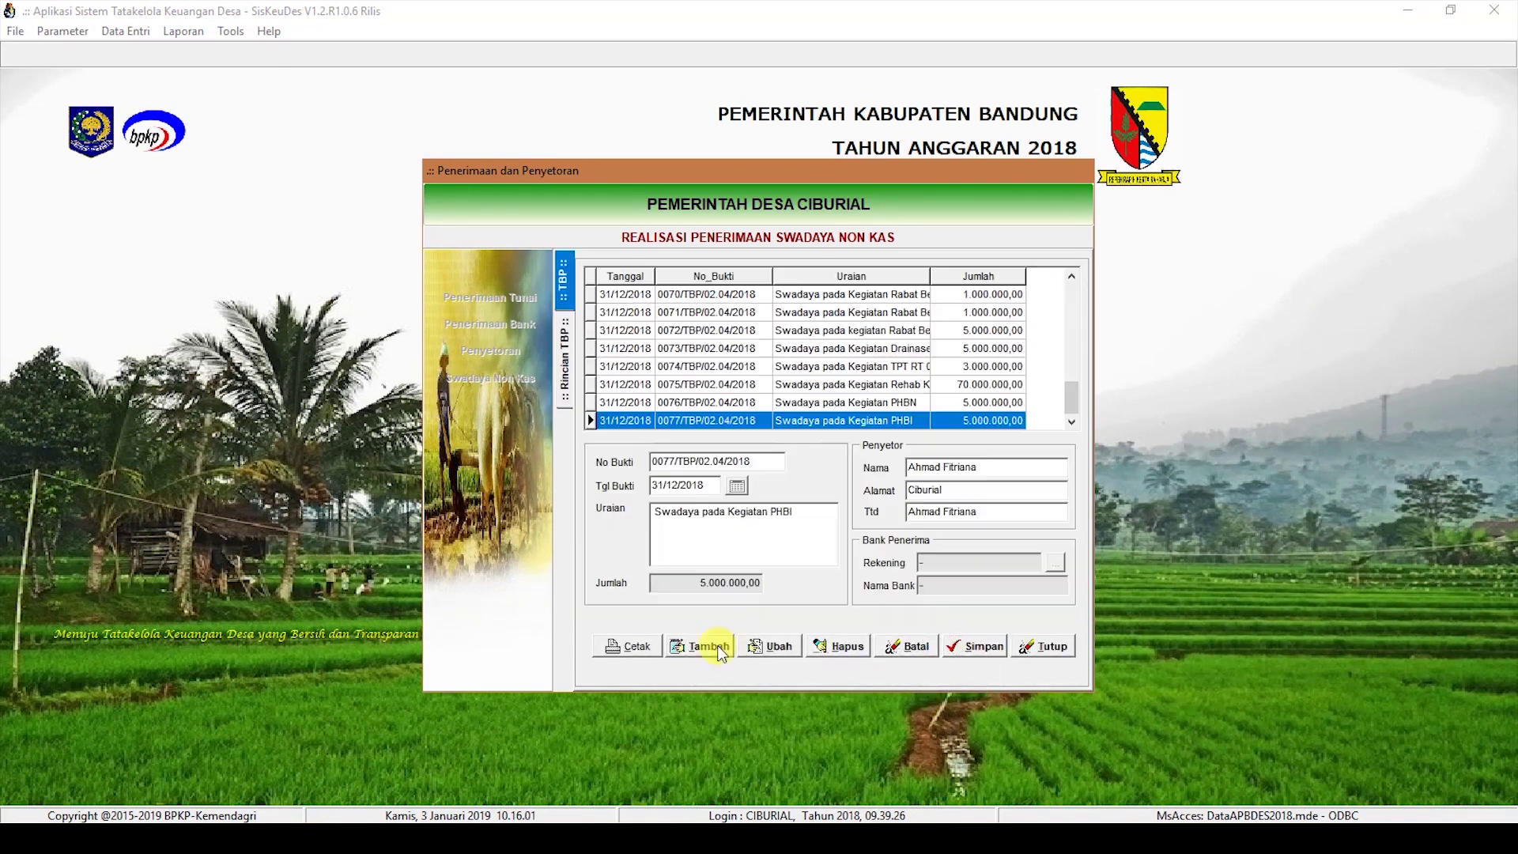
pyautogui.click(718, 652)
# Step: Save receipt 0078 dated 31/12/2018, 'Swadaya pada Kegiatan Pembangunan Warung Destinasi Wisata RW 10', with depositor name
pyautogui.click(684, 486)
pyautogui.write('31122018')
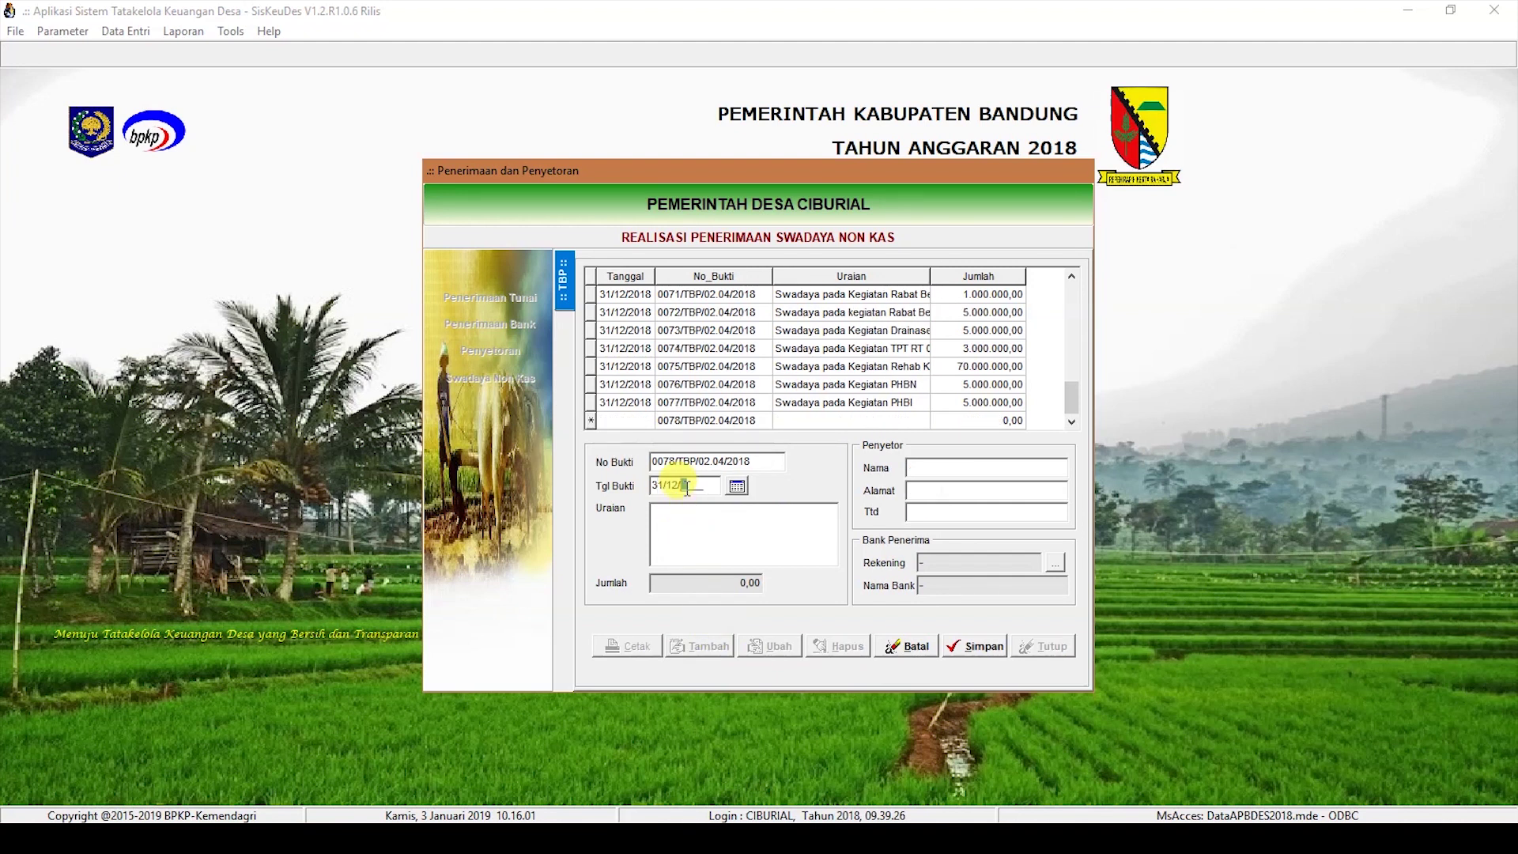
pyautogui.click(678, 519)
pyautogui.write('Swadaya pada')
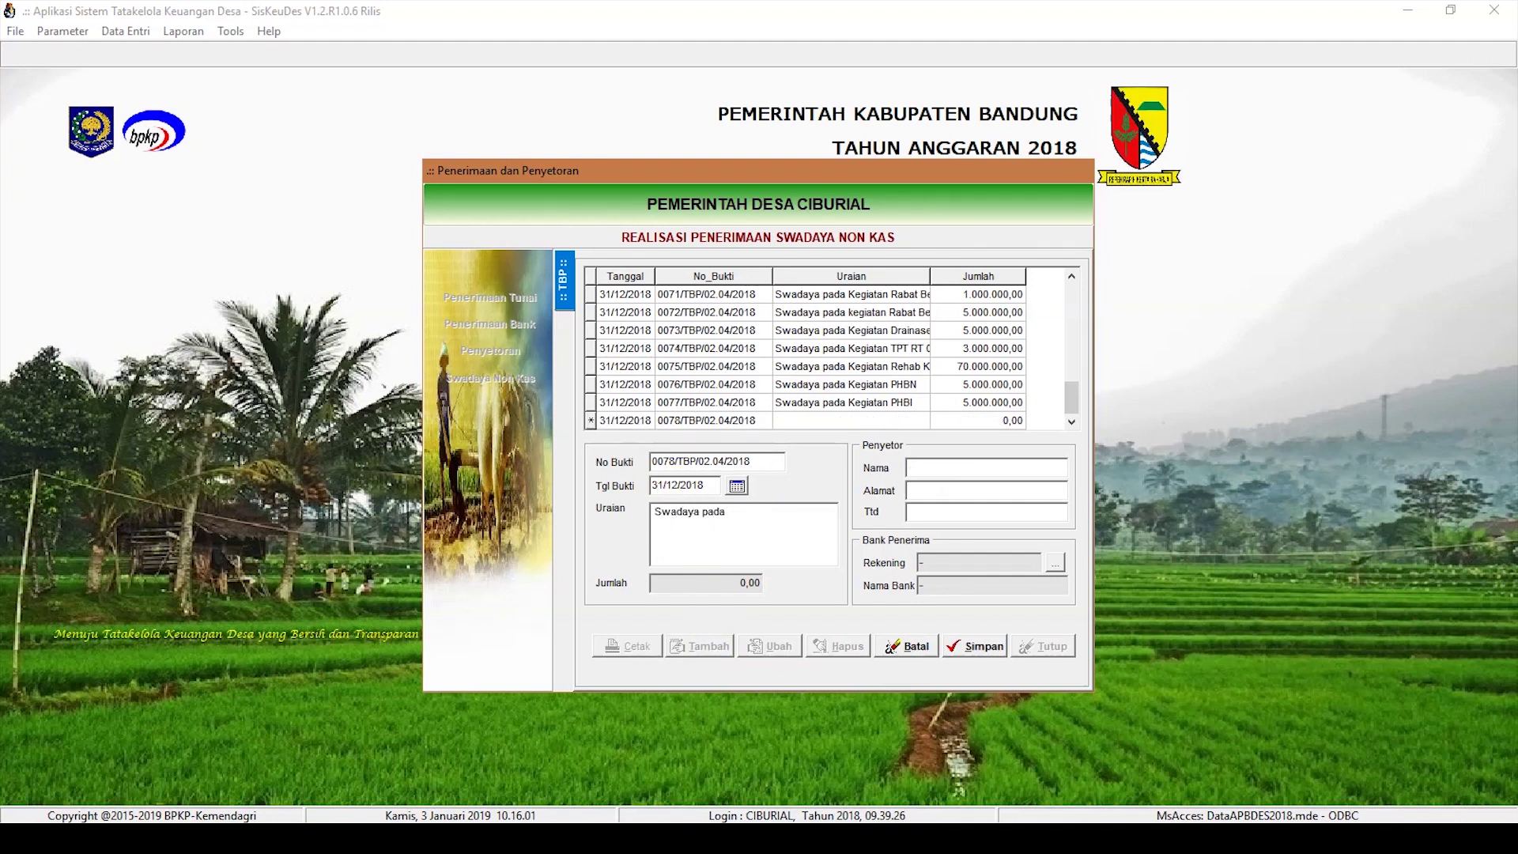
pyautogui.write(' Kegiatan Pembangunan W')
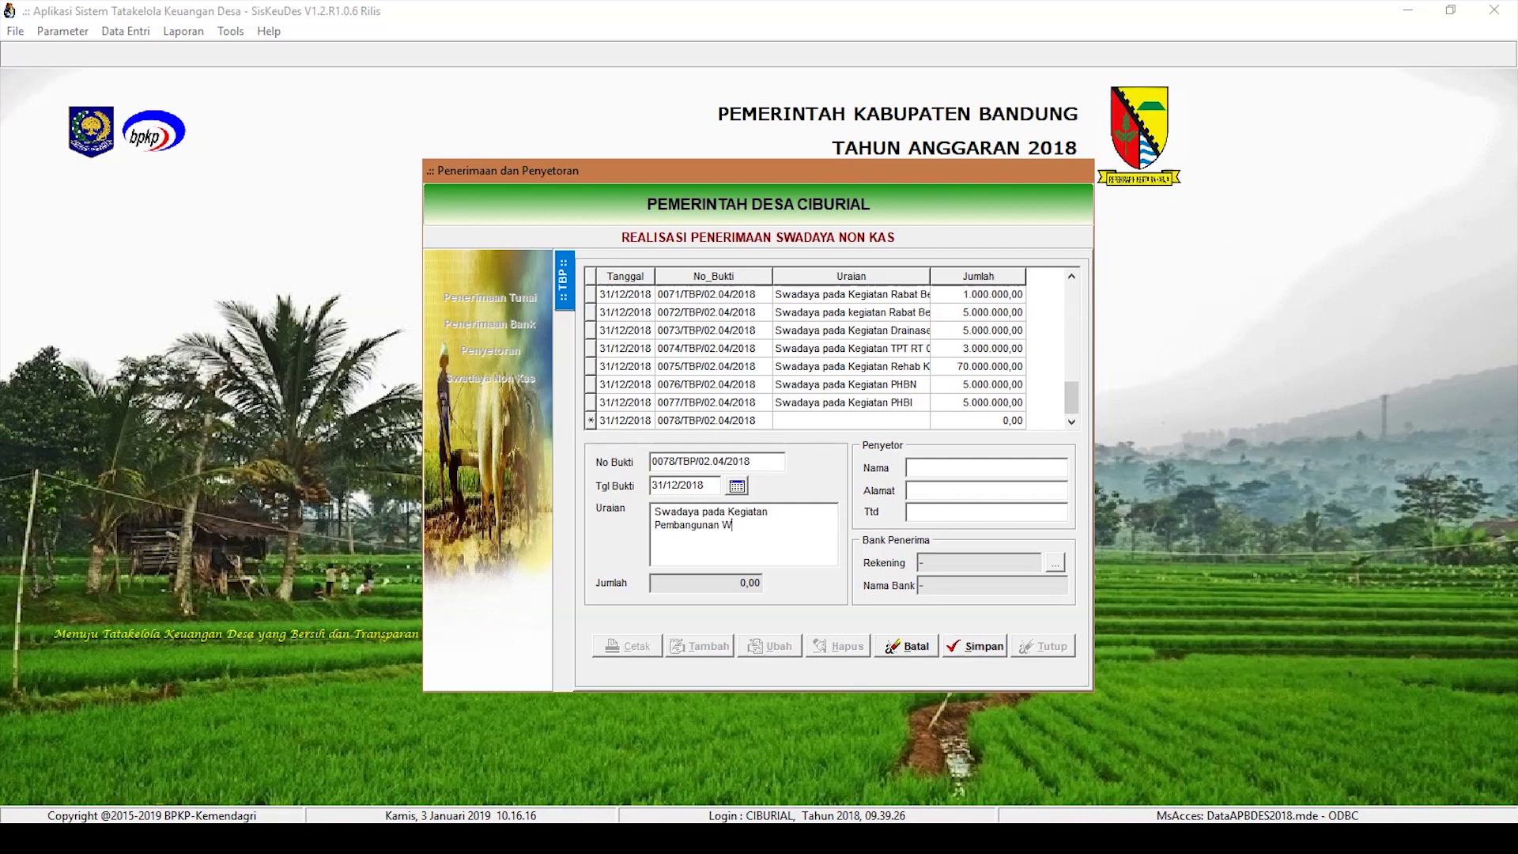
pyautogui.write('arung Destinasi Wisata RW 10')
pyautogui.click(930, 468)
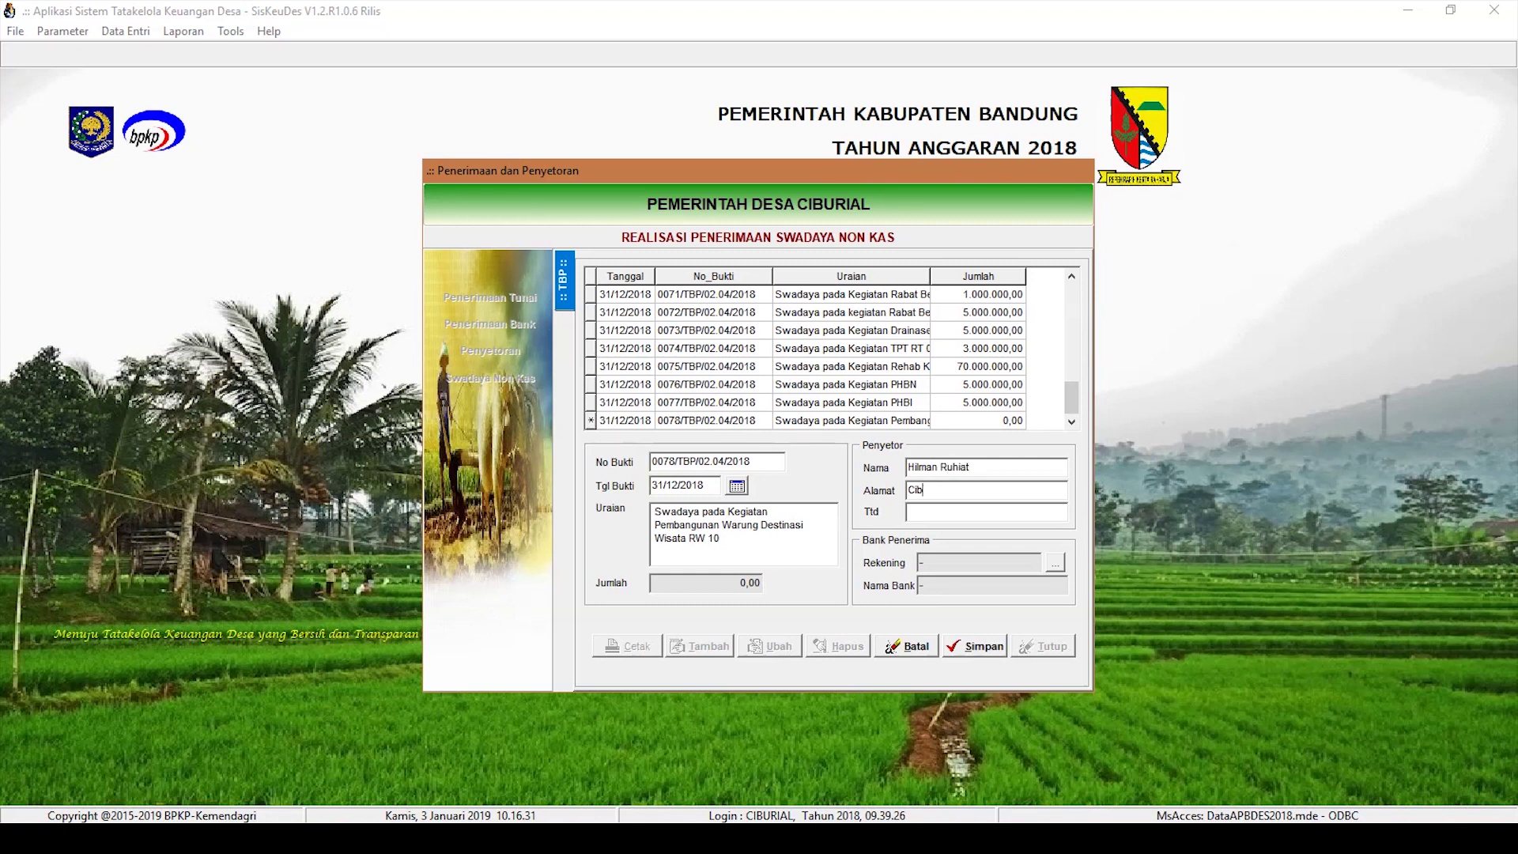
pyautogui.click(984, 653)
# Step: Add a 5.000.000,00 Hasil Swadaya line under Kegiatan Pemberdayaan Ekonomi Masyarakat
pyautogui.doubleClick(876, 423)
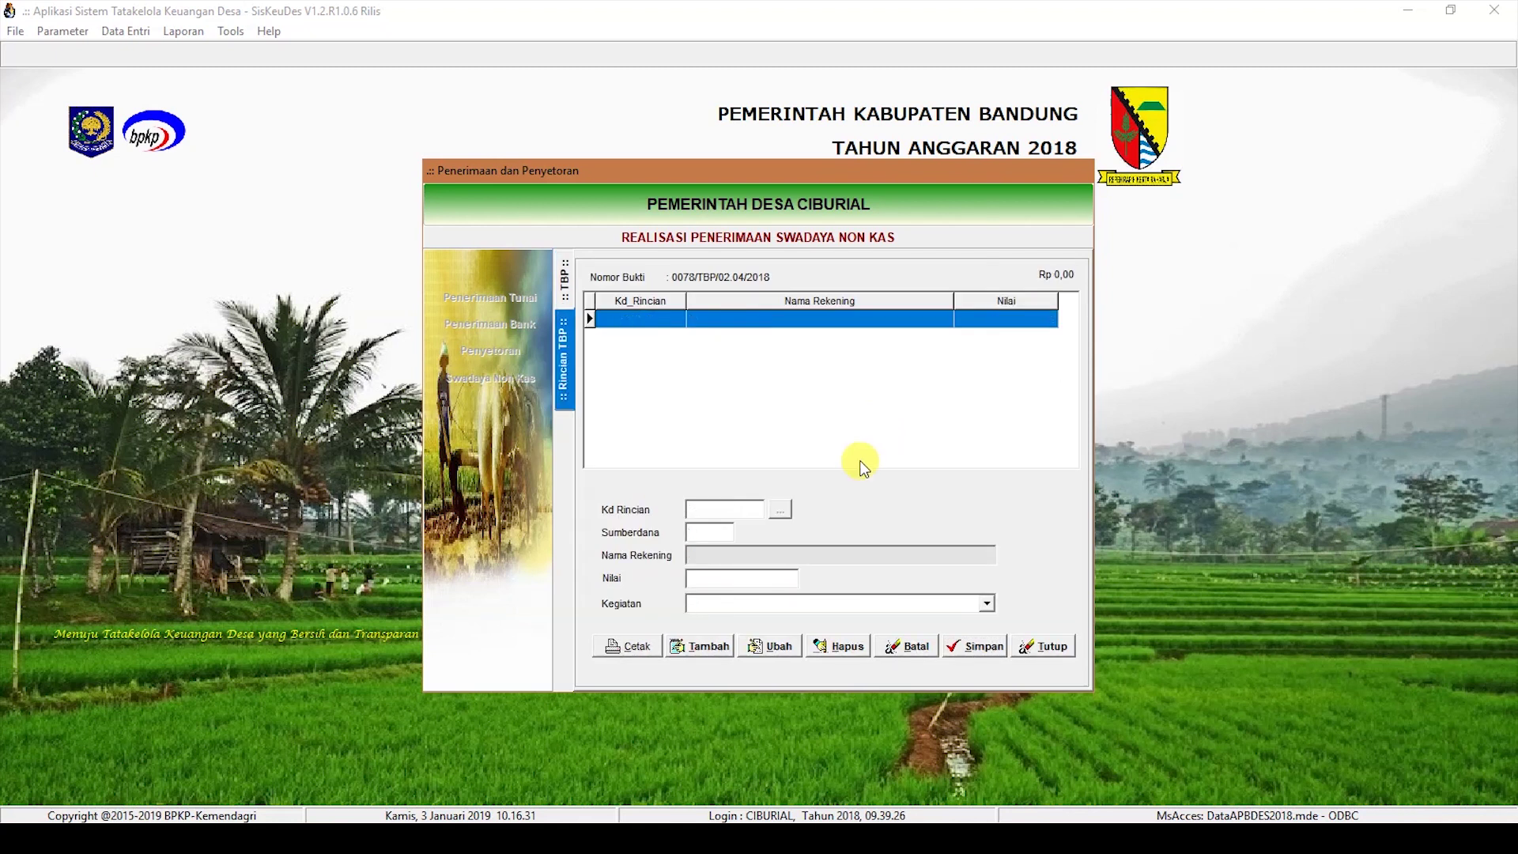
pyautogui.click(702, 646)
pyautogui.click(780, 509)
pyautogui.doubleClick(738, 351)
pyautogui.write('5.000')
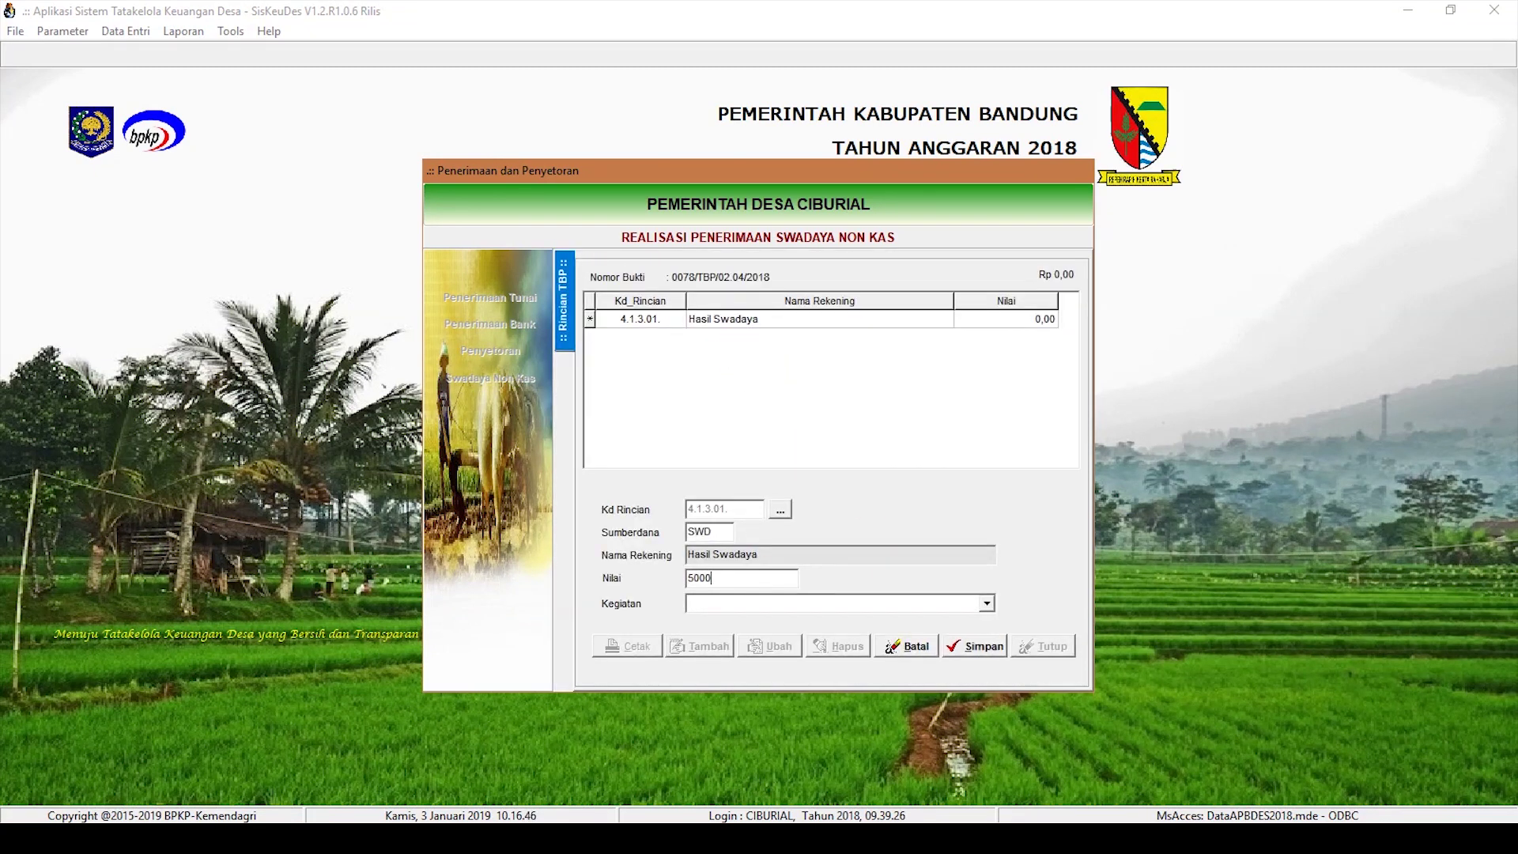
pyautogui.write('000,00')
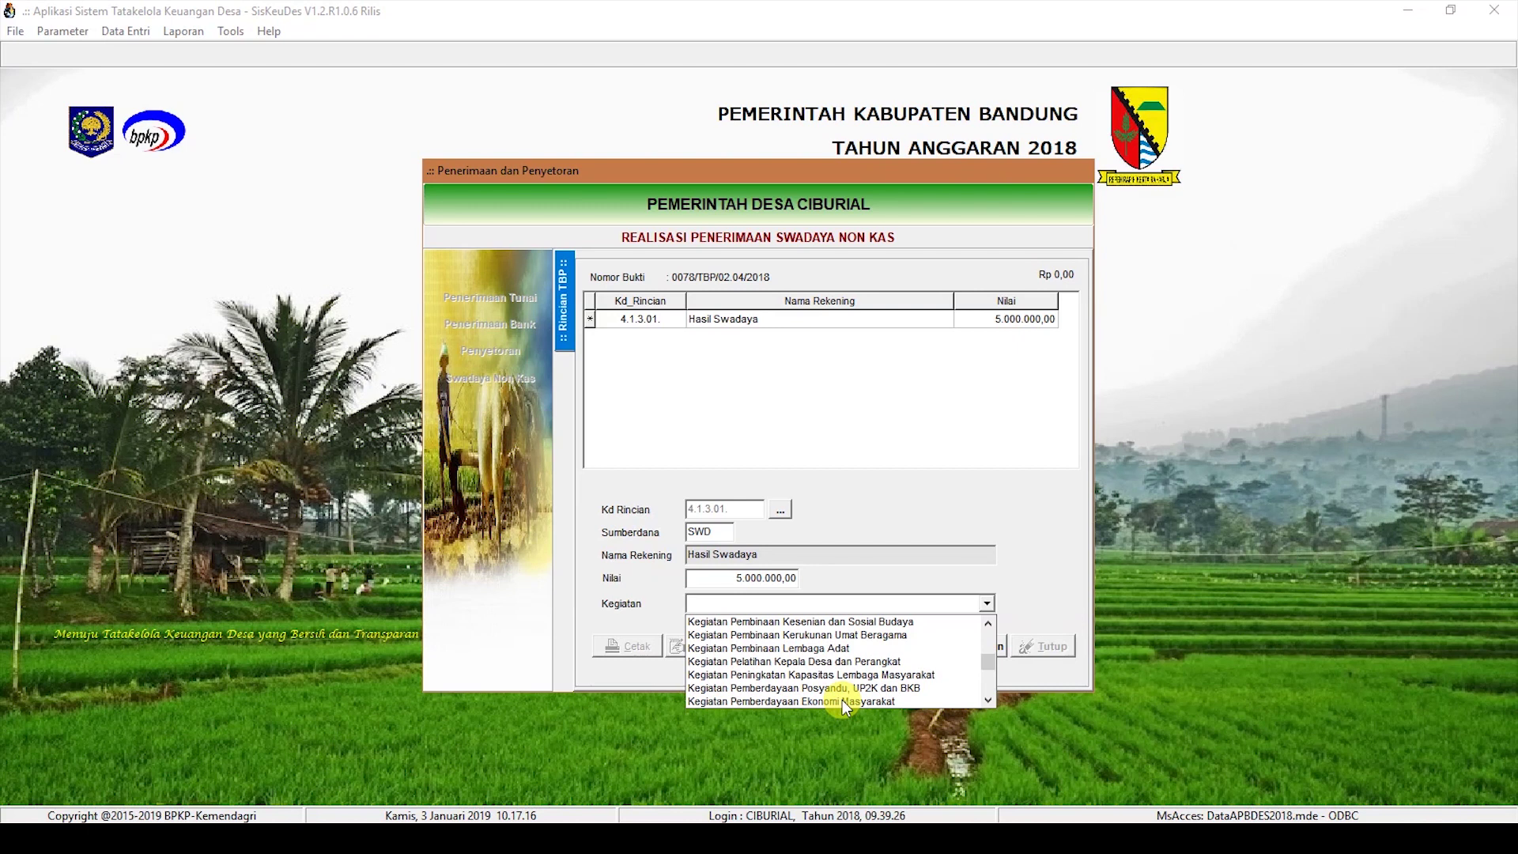
pyautogui.click(843, 700)
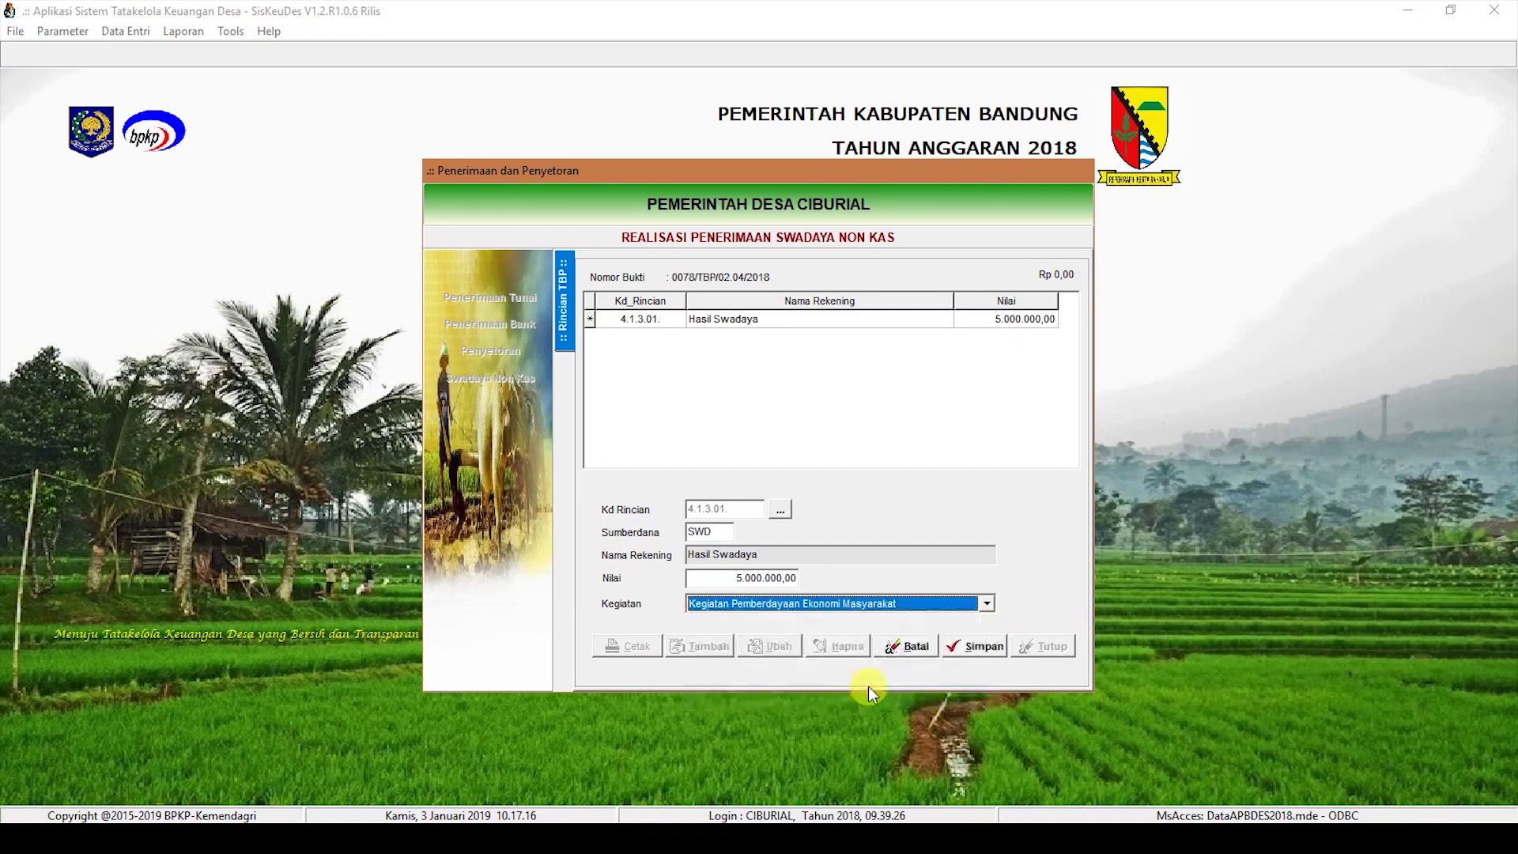
pyautogui.click(981, 655)
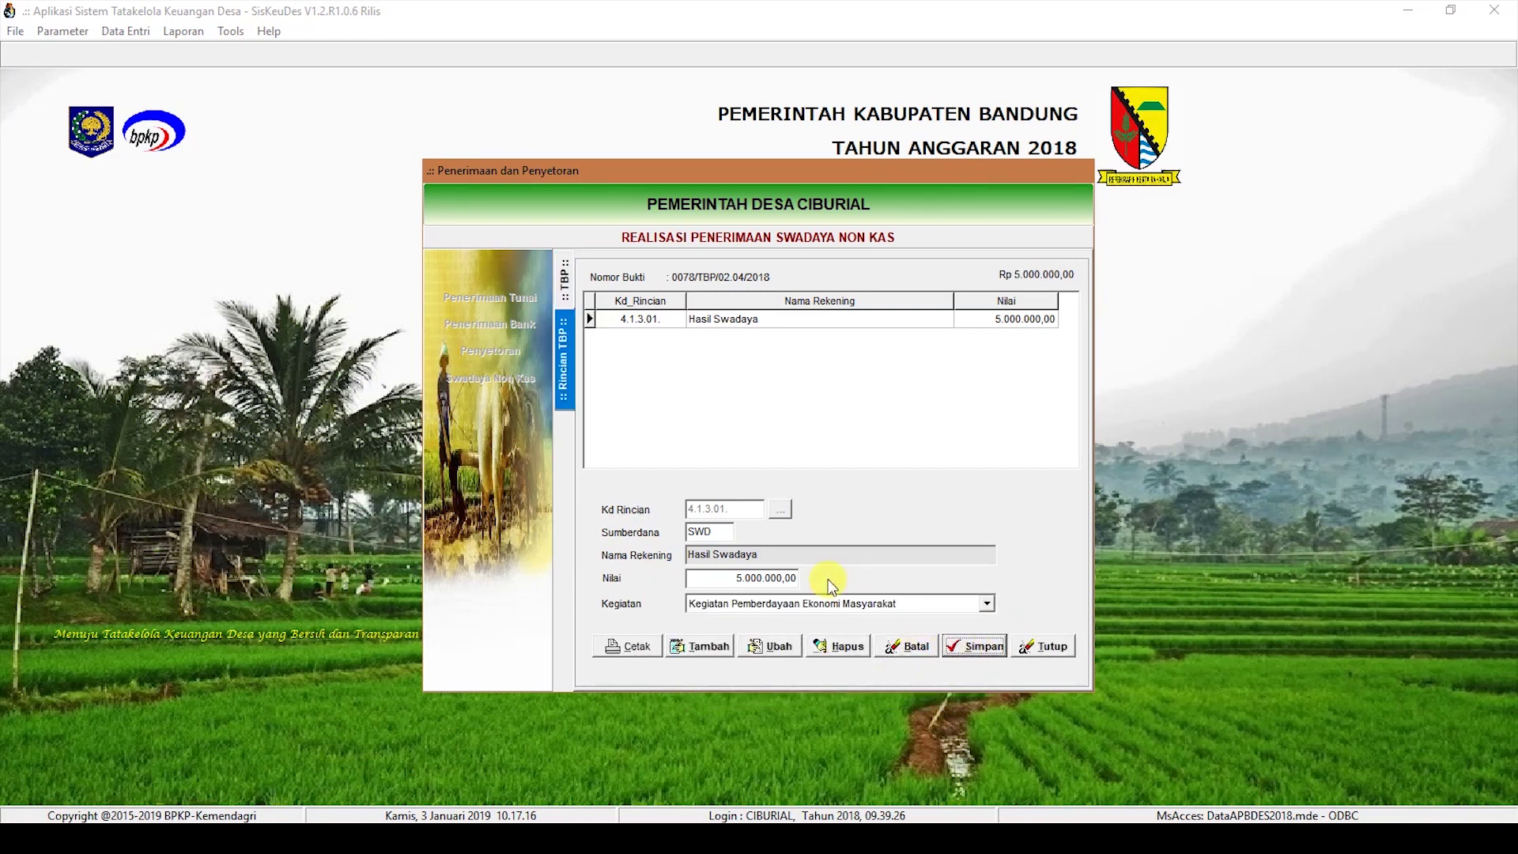
pyautogui.click(564, 280)
# Step: Save new receipt 0079 dated 31122018, 'Swadaya pada Kegiatan BBGRM', with the depositor's name, address and signer
pyautogui.click(699, 645)
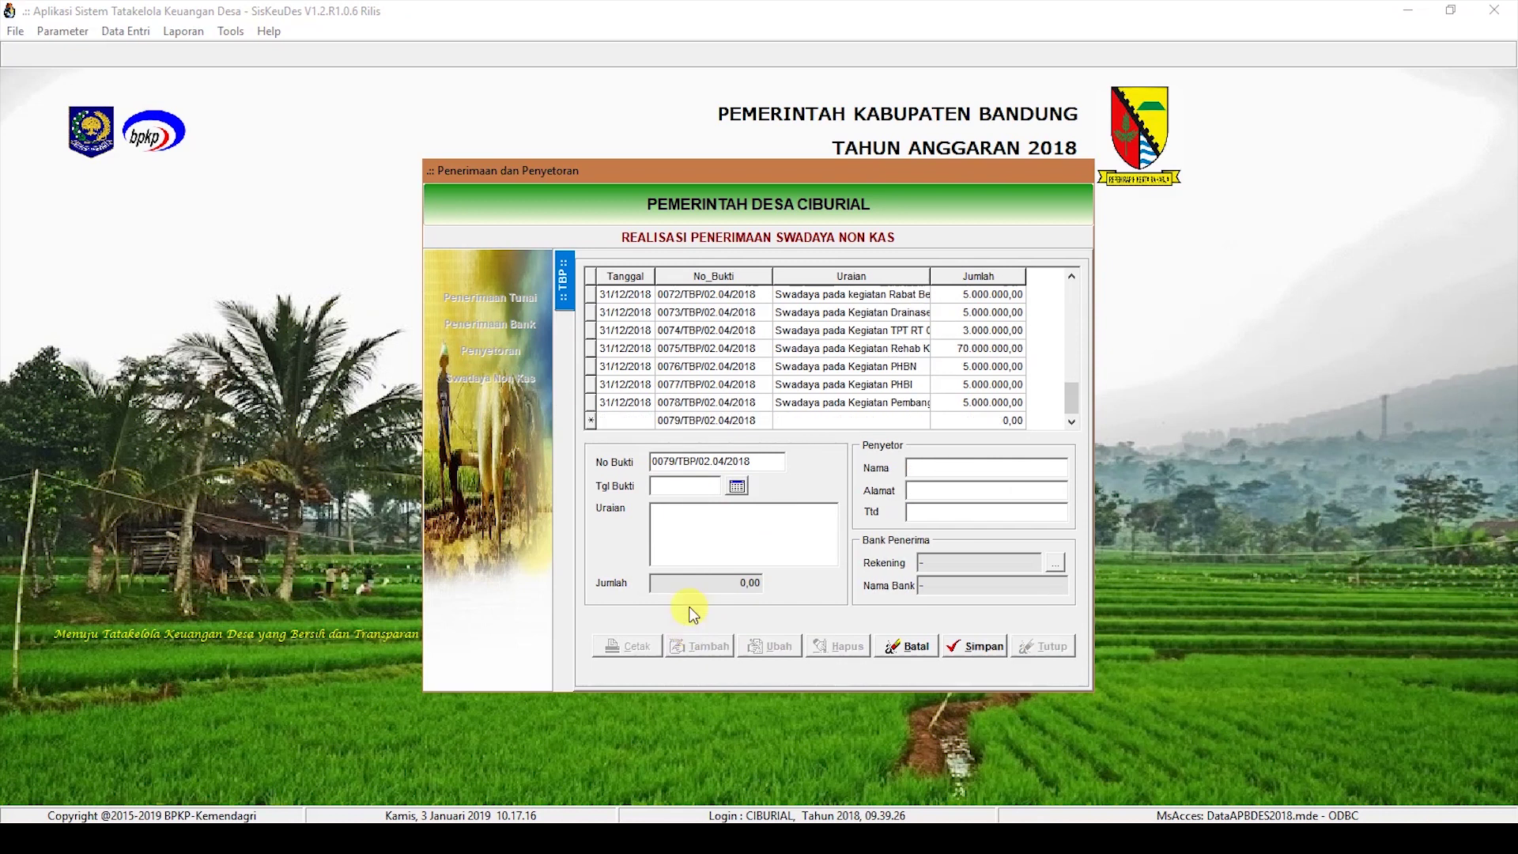
pyautogui.write('31122018')
pyautogui.click(671, 530)
pyautogui.write('Swadaya pada Kegia')
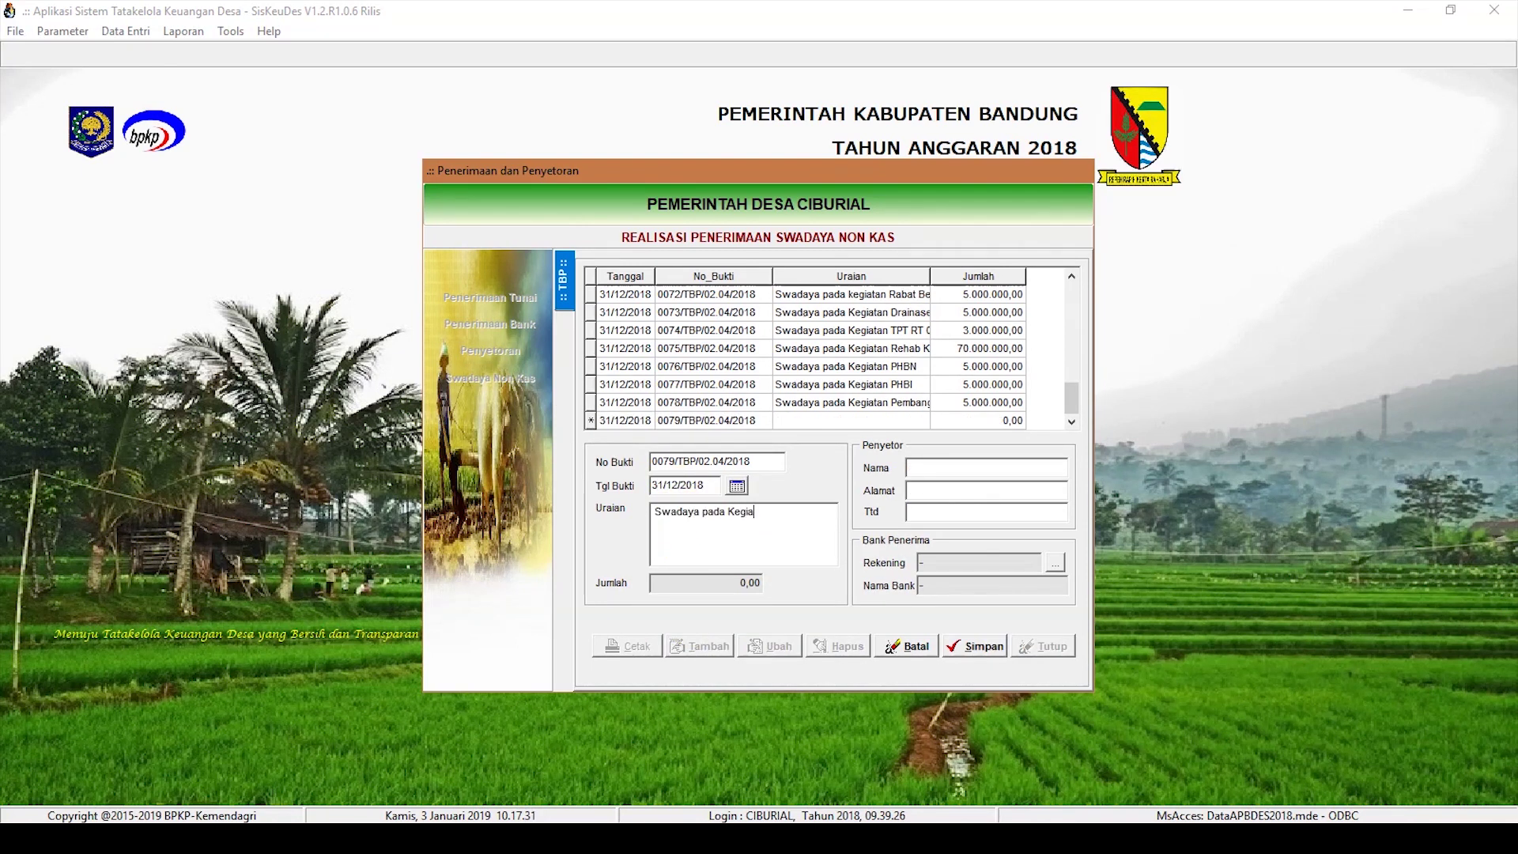
pyautogui.write('tan BBGRM')
pyautogui.click(986, 467)
pyautogui.write('Hil')
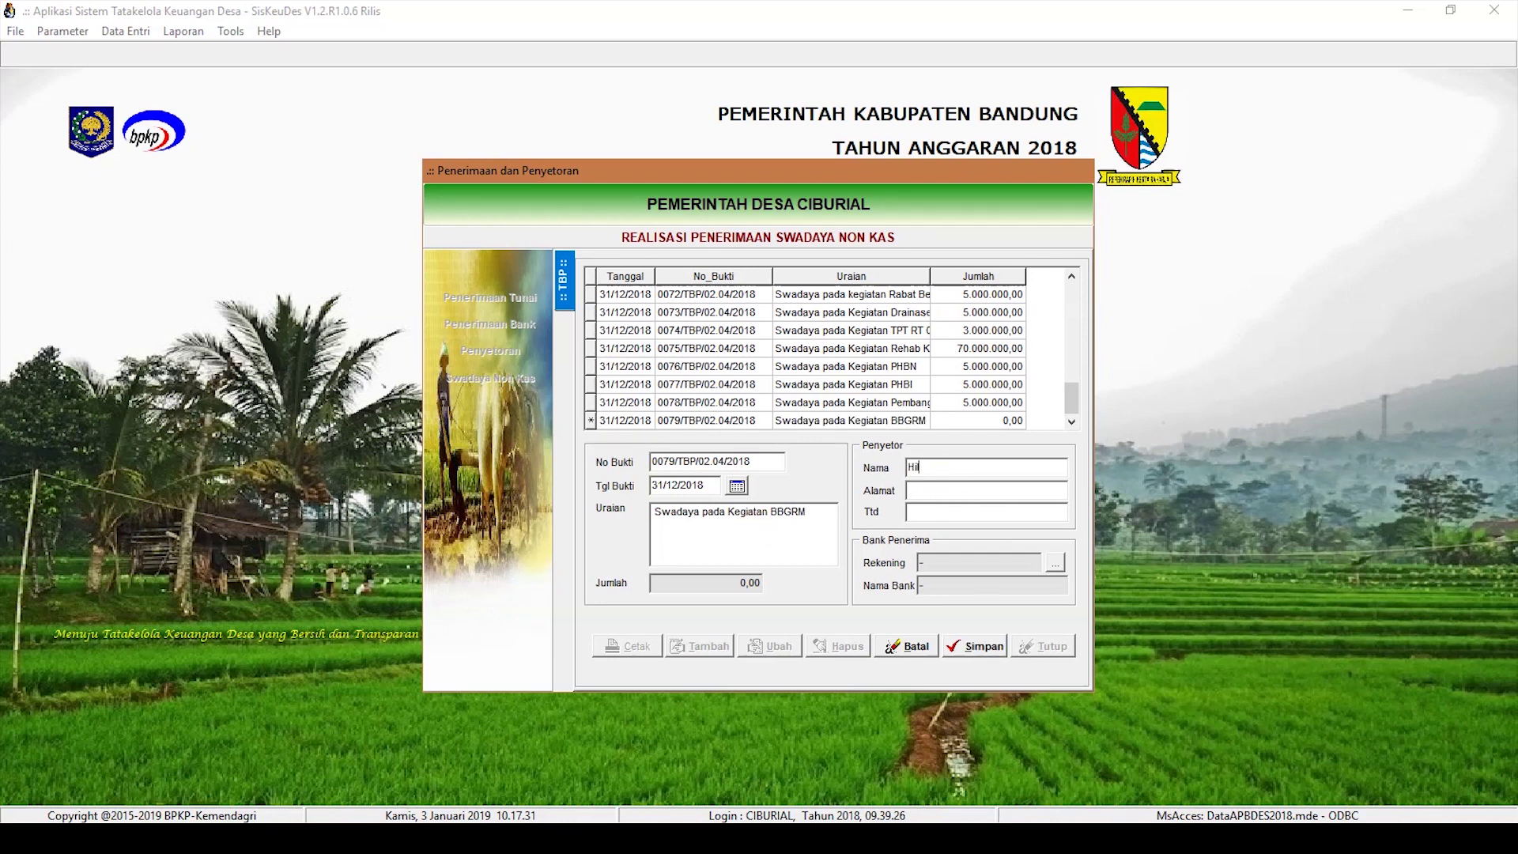
pyautogui.write('manCiburial')
pyautogui.press('Tab')
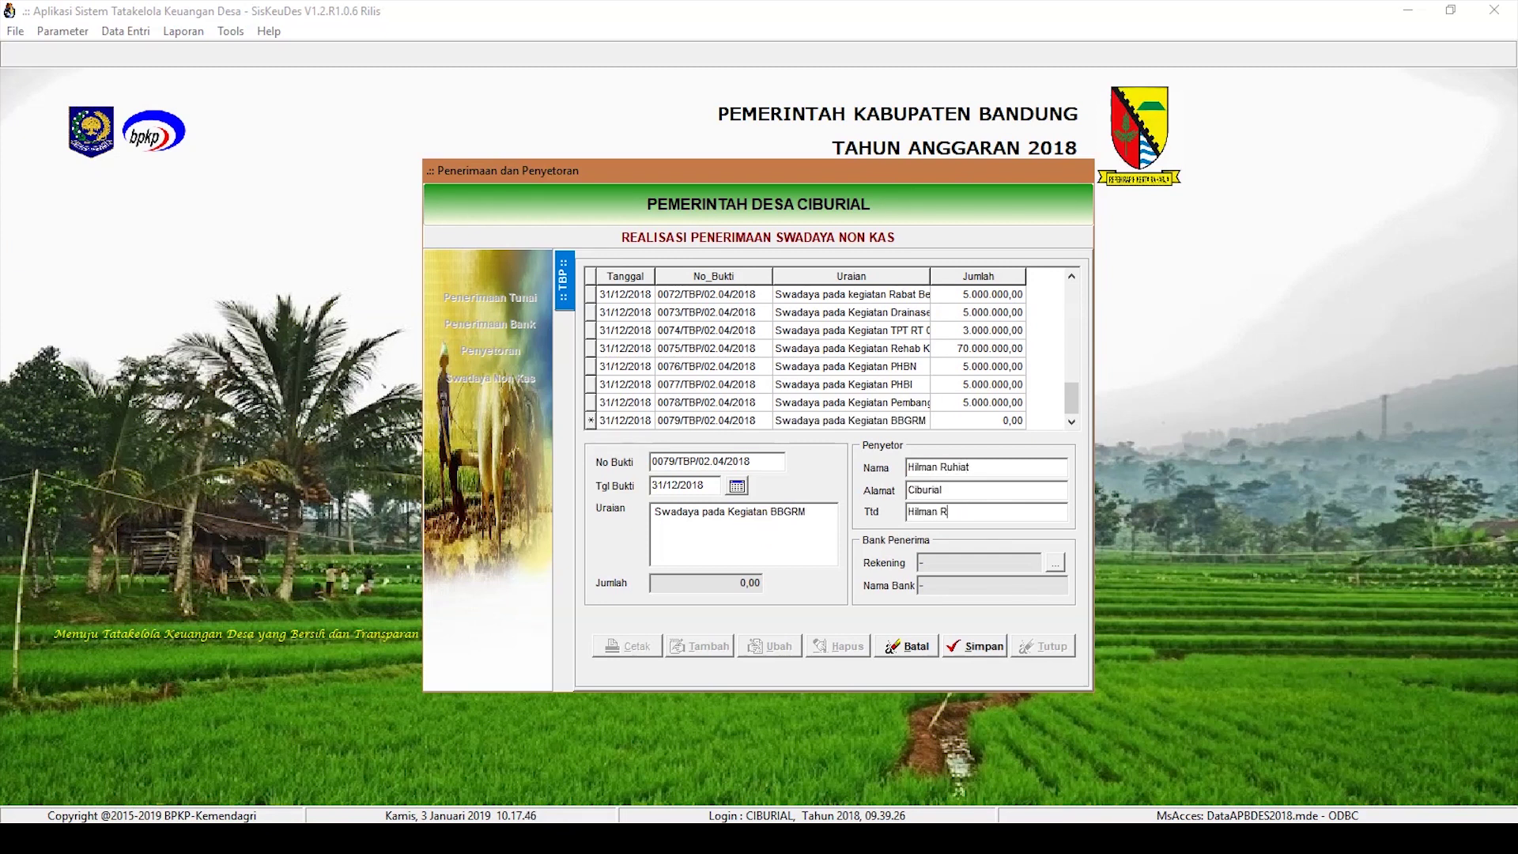
pyautogui.click(1000, 656)
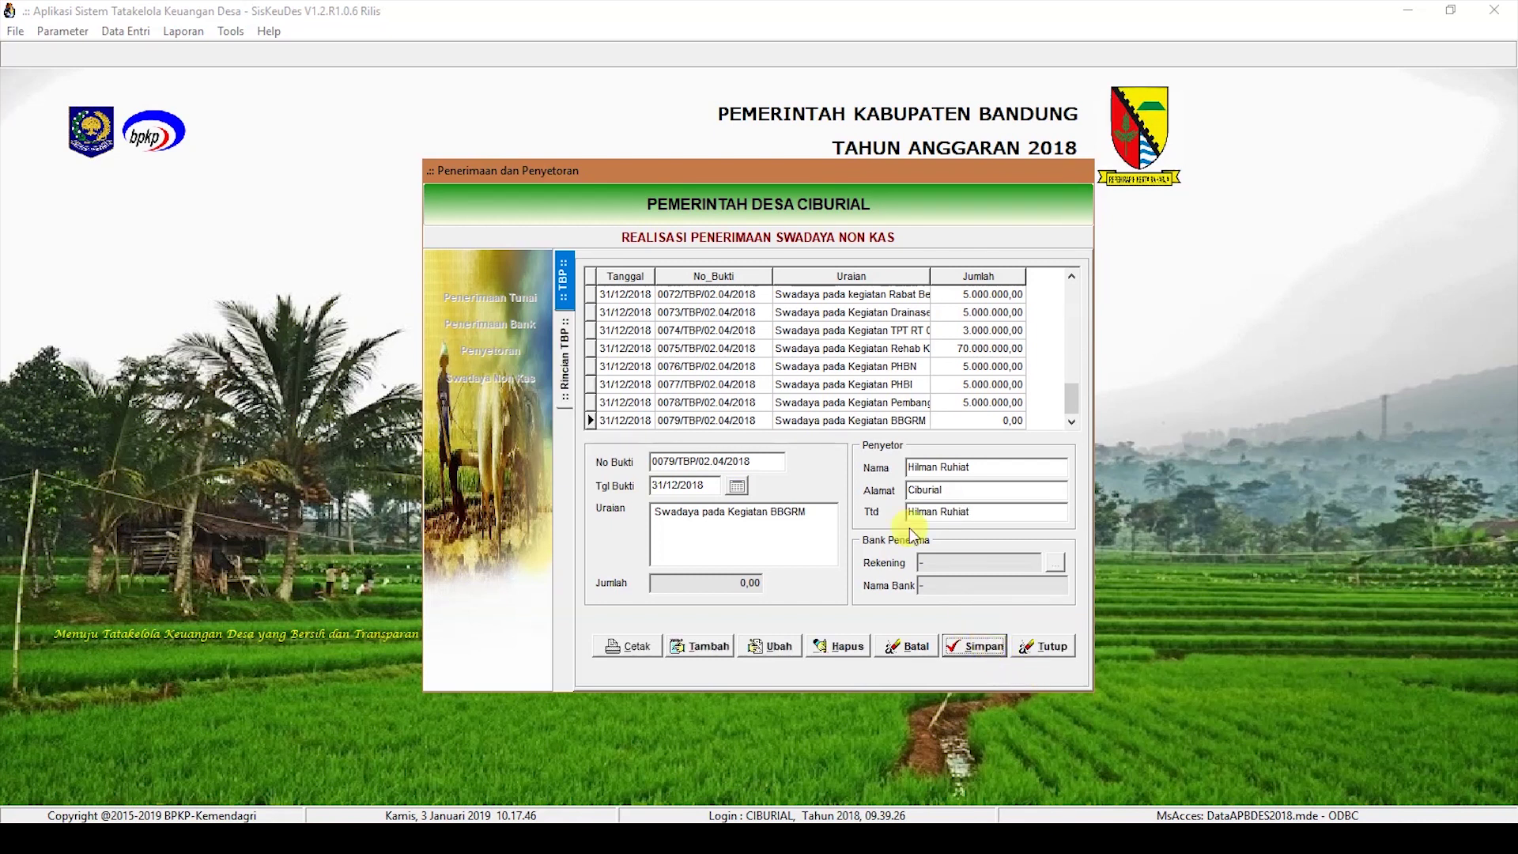
# Step: Add a 5000000 line for 4.1.3.01 Hasil Swadaya under Kegiatan Bulan Bhakti Gotong Royong Masyarakat, then preview the receipt
pyautogui.doubleClick(823, 420)
pyautogui.click(702, 645)
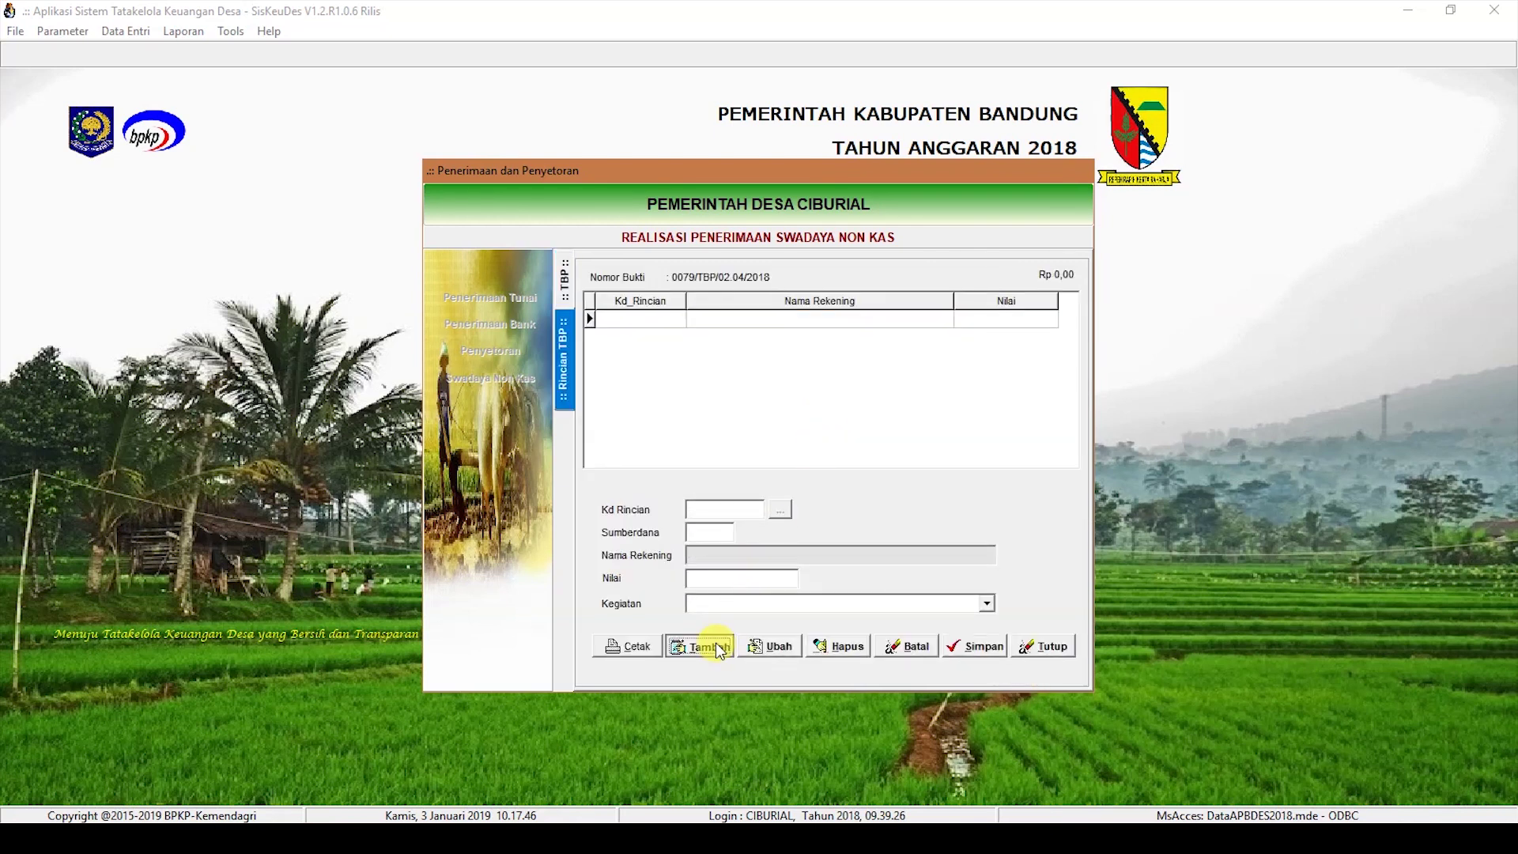
pyautogui.click(779, 510)
pyautogui.doubleClick(750, 351)
pyautogui.write('5000000')
pyautogui.click(987, 604)
pyautogui.click(886, 686)
pyautogui.click(965, 646)
pyautogui.click(653, 645)
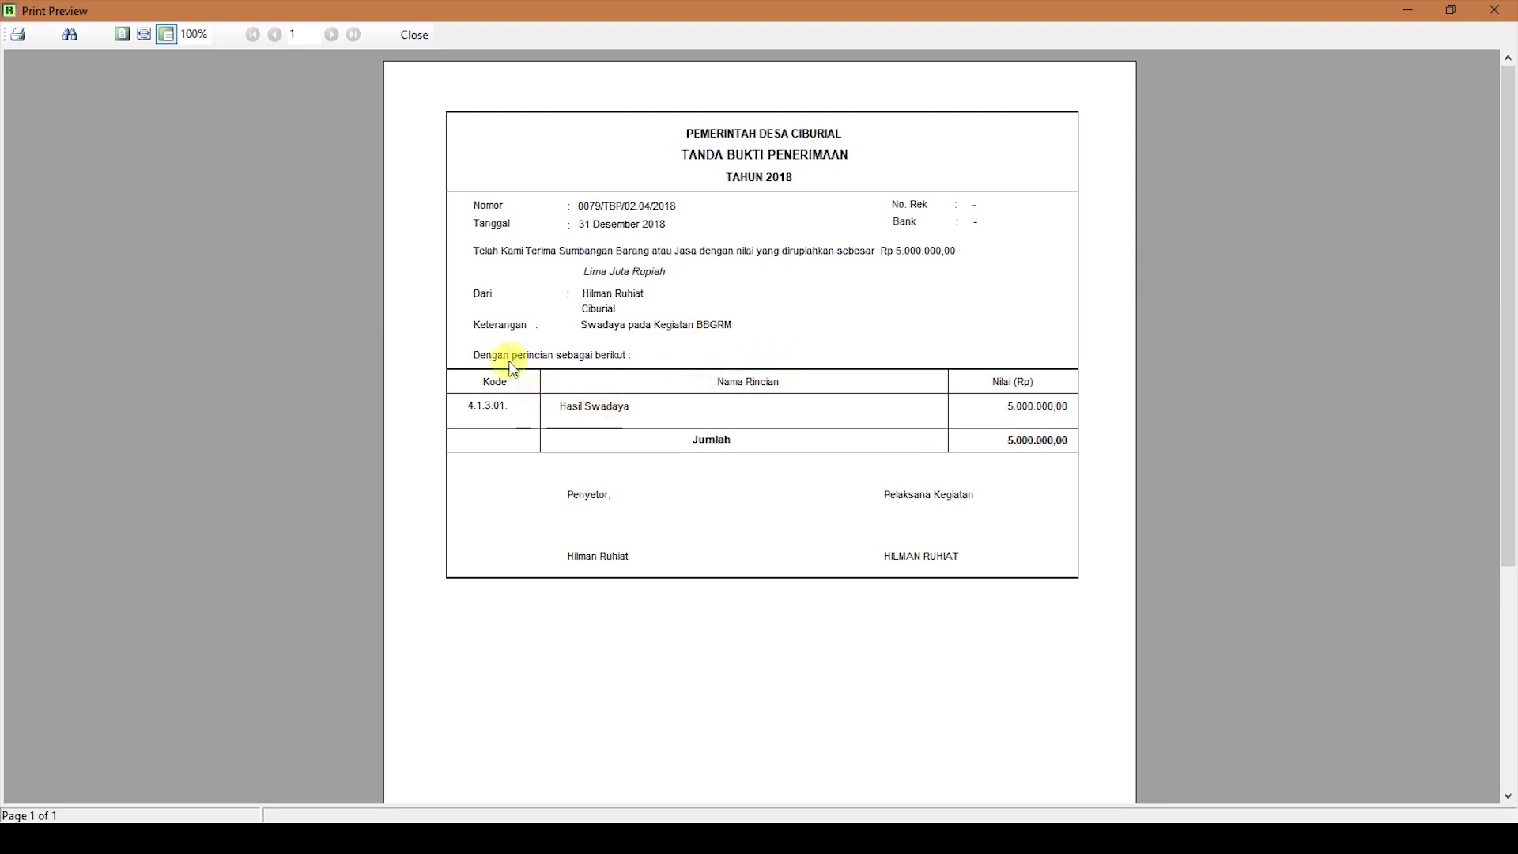
pyautogui.click(413, 35)
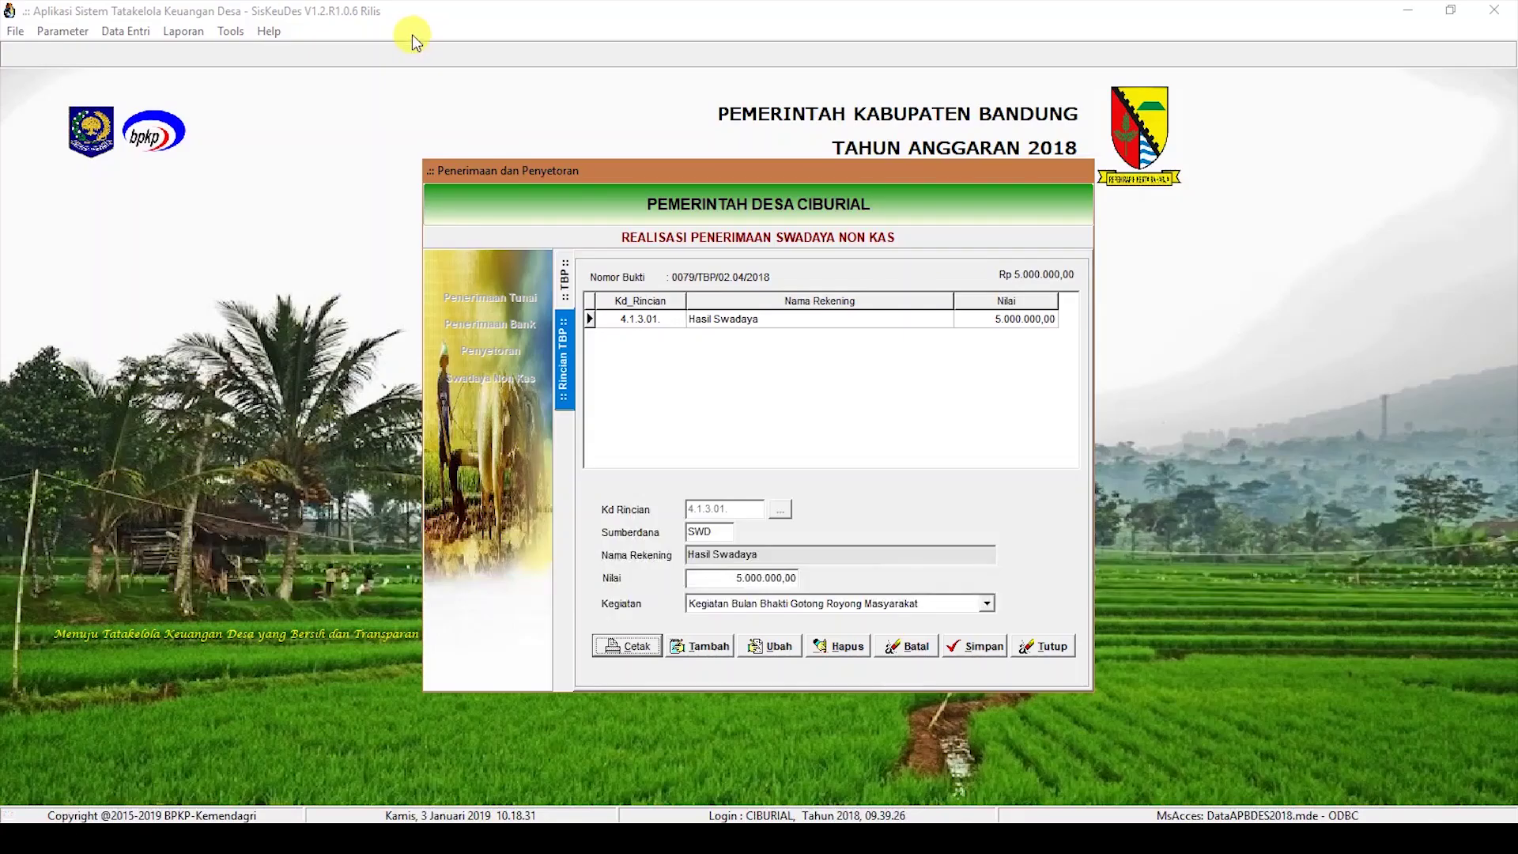
# Step: Preview the budget realisation report for Desa Ciburial, Kecamatan Cimenyan, with Anggaran Perubahan and Print To File
pyautogui.click(969, 636)
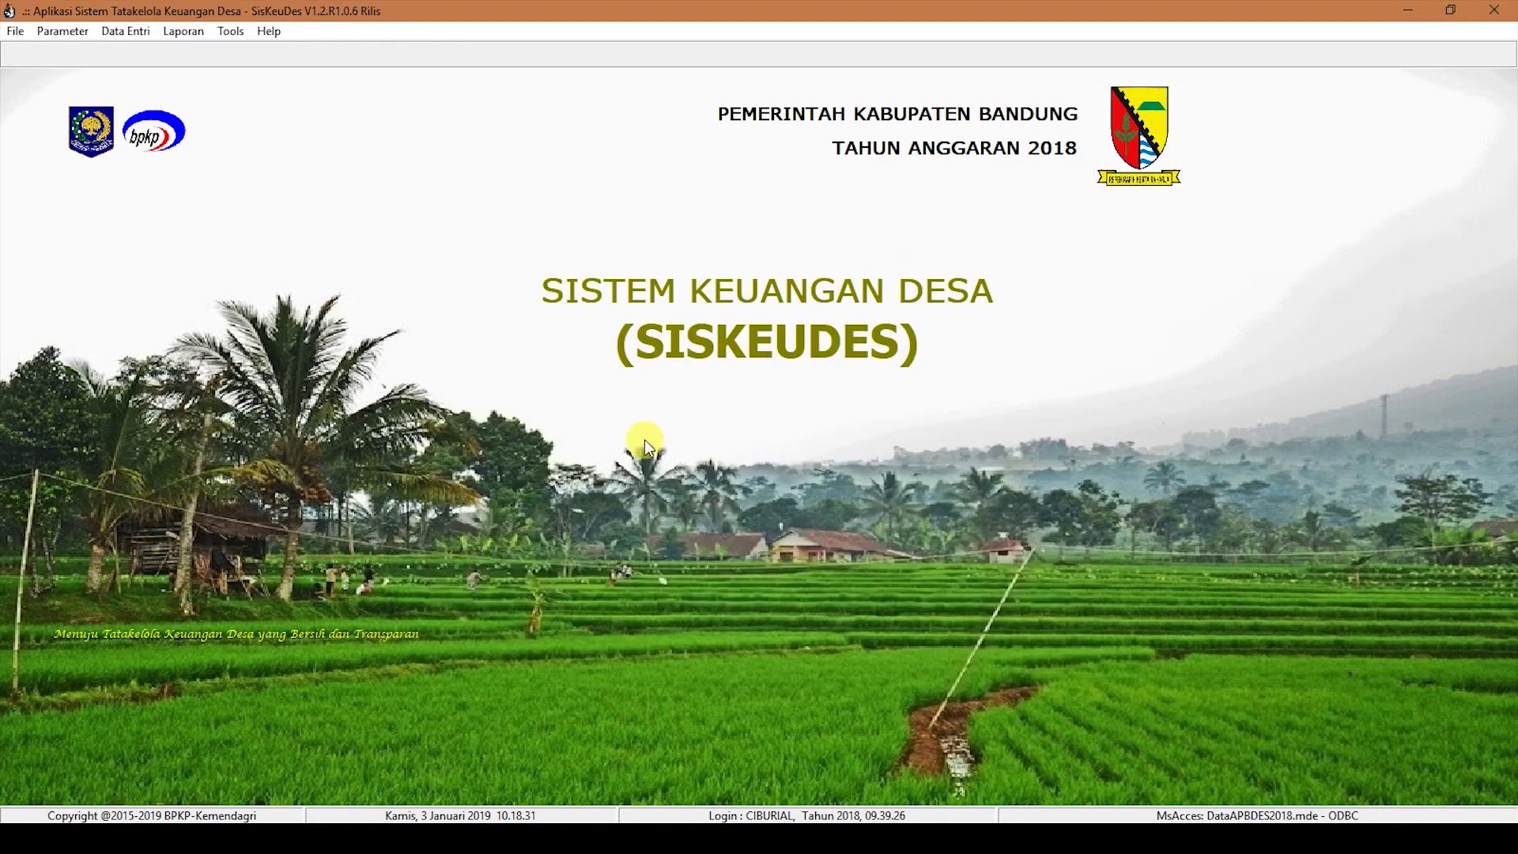
pyautogui.click(182, 31)
pyautogui.click(212, 150)
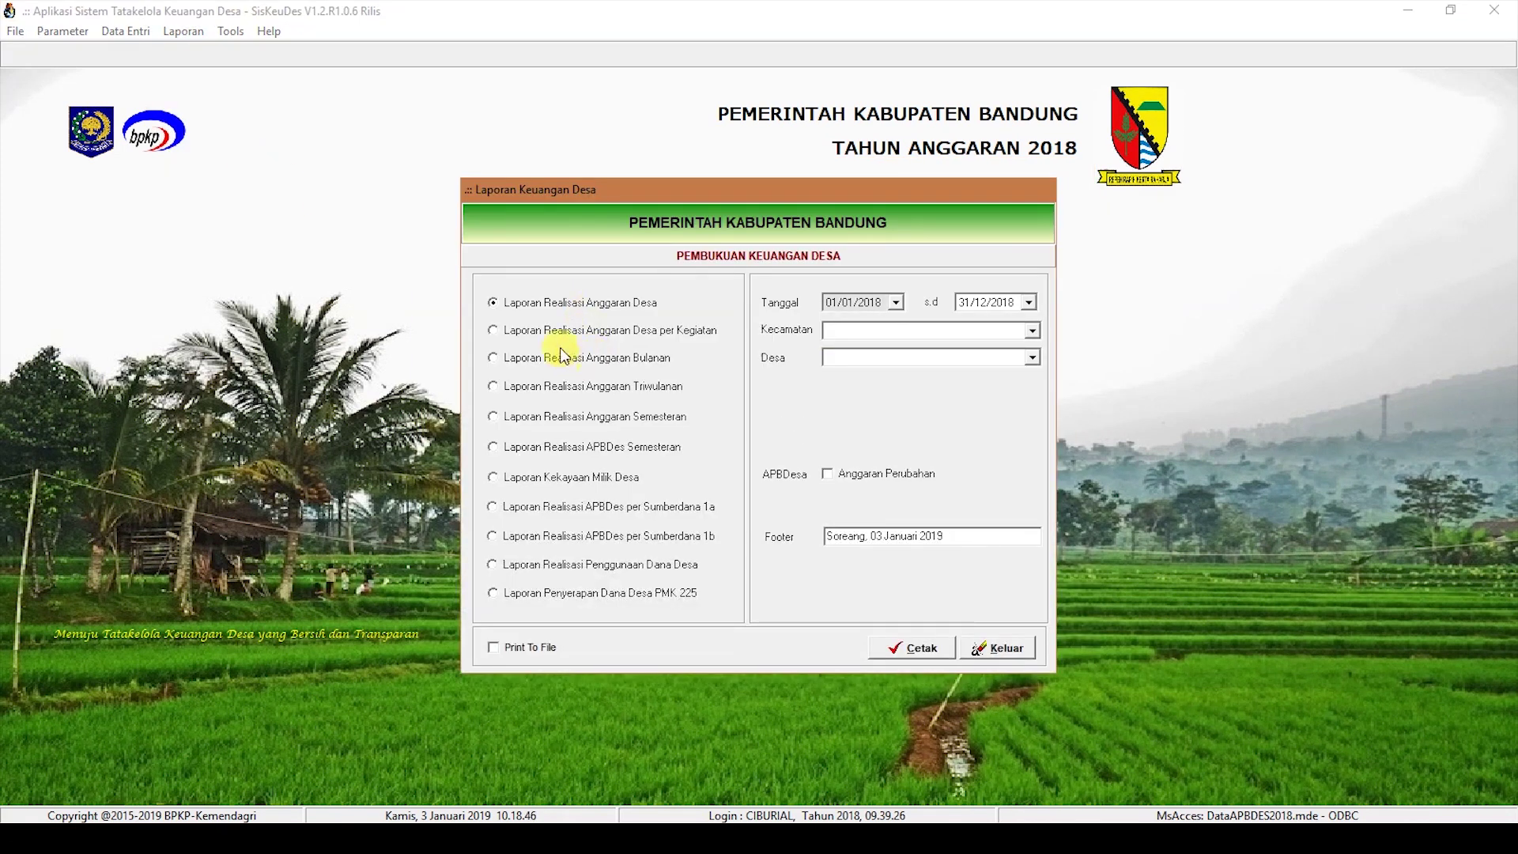
pyautogui.click(1033, 330)
pyautogui.click(1020, 344)
pyautogui.click(1028, 359)
pyautogui.click(976, 377)
pyautogui.click(828, 473)
pyautogui.click(494, 647)
pyautogui.click(915, 647)
pyautogui.scroll(-3, 920, 419)
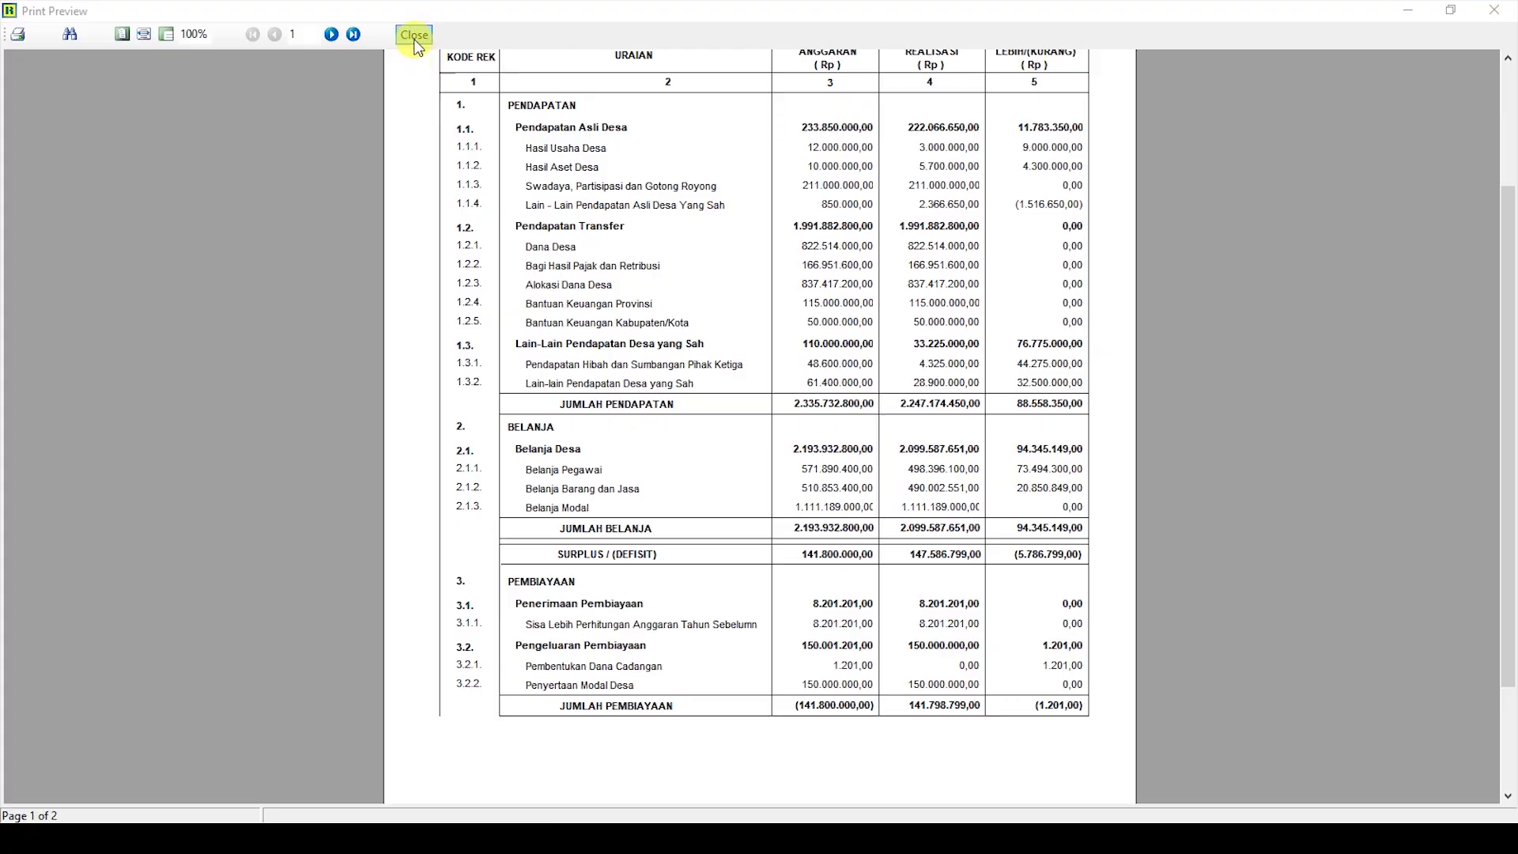
pyautogui.click(414, 34)
# Step: Preview the Sumberdana 1b realisation report for the SWD funding source across both pages, then exit reports
pyautogui.click(716, 536)
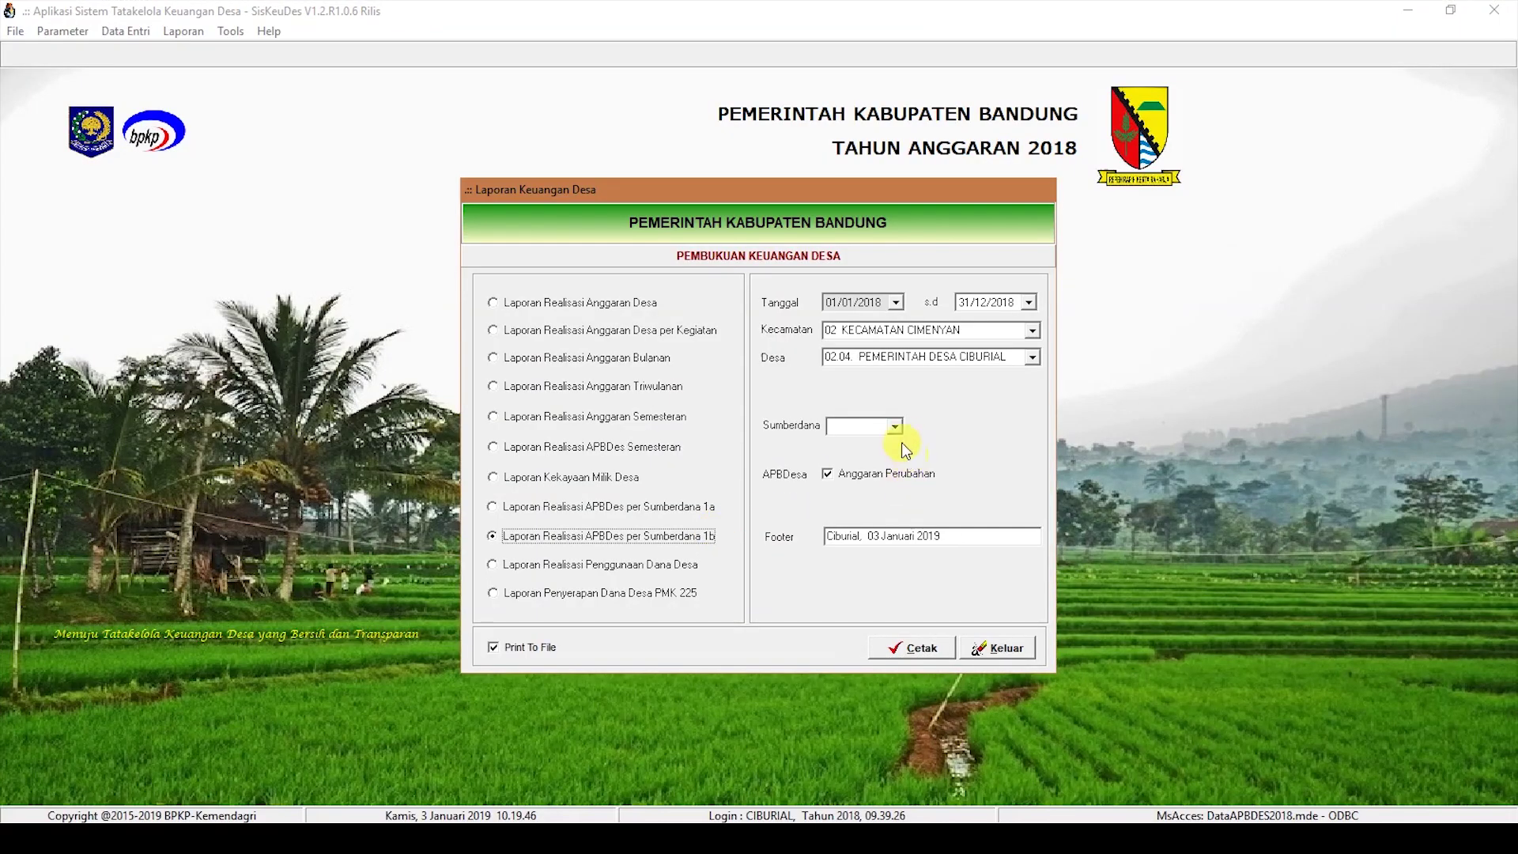
pyautogui.click(895, 425)
pyautogui.click(857, 517)
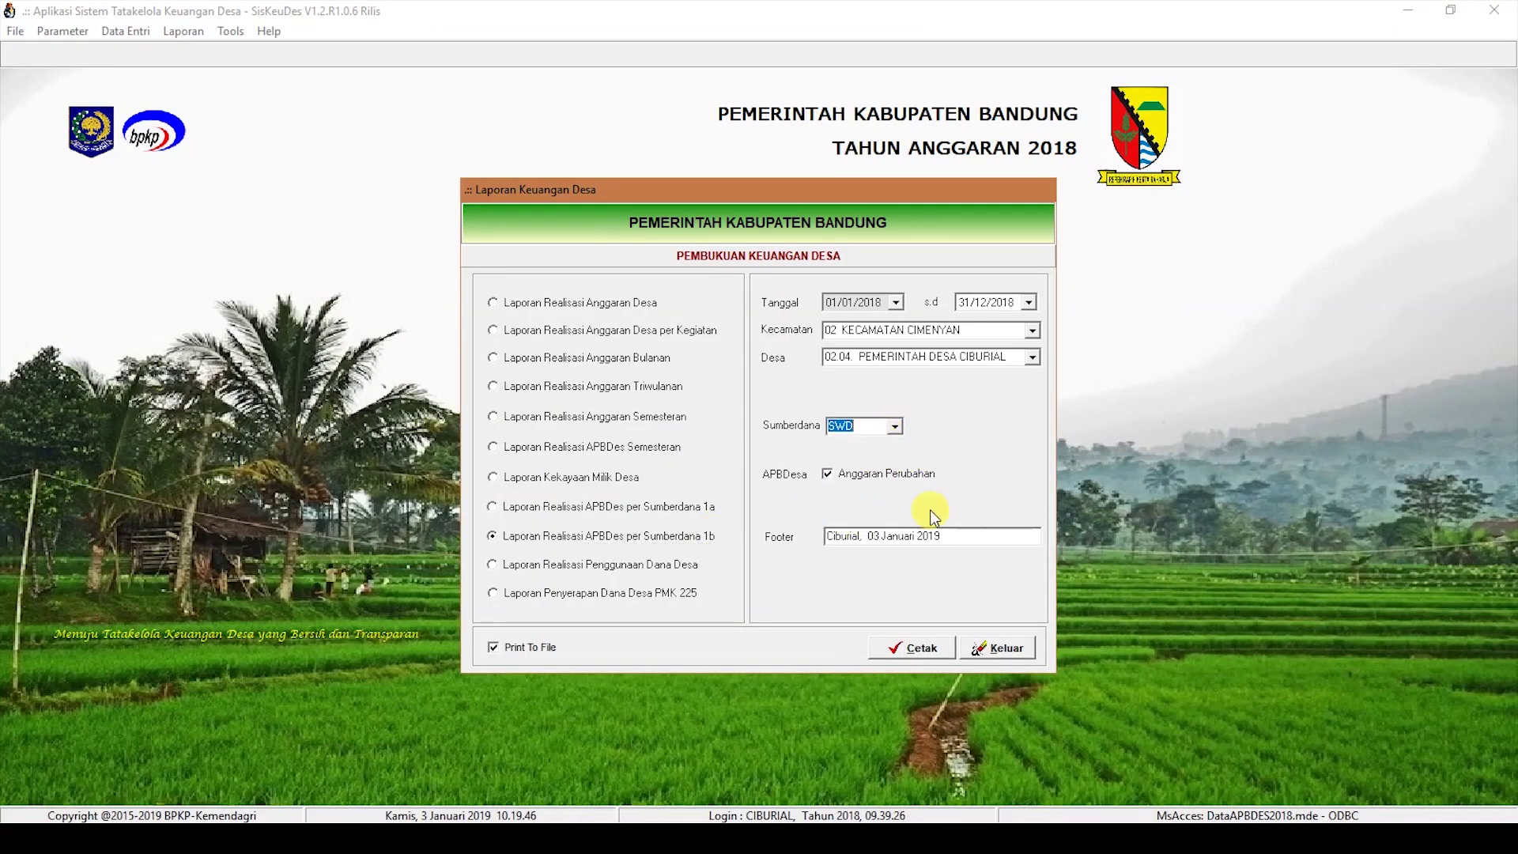
pyautogui.click(933, 647)
pyautogui.moveTo(410, 336); pyautogui.dragTo(1161, 360)
pyautogui.moveTo(996, 214); pyautogui.dragTo(864, 348)
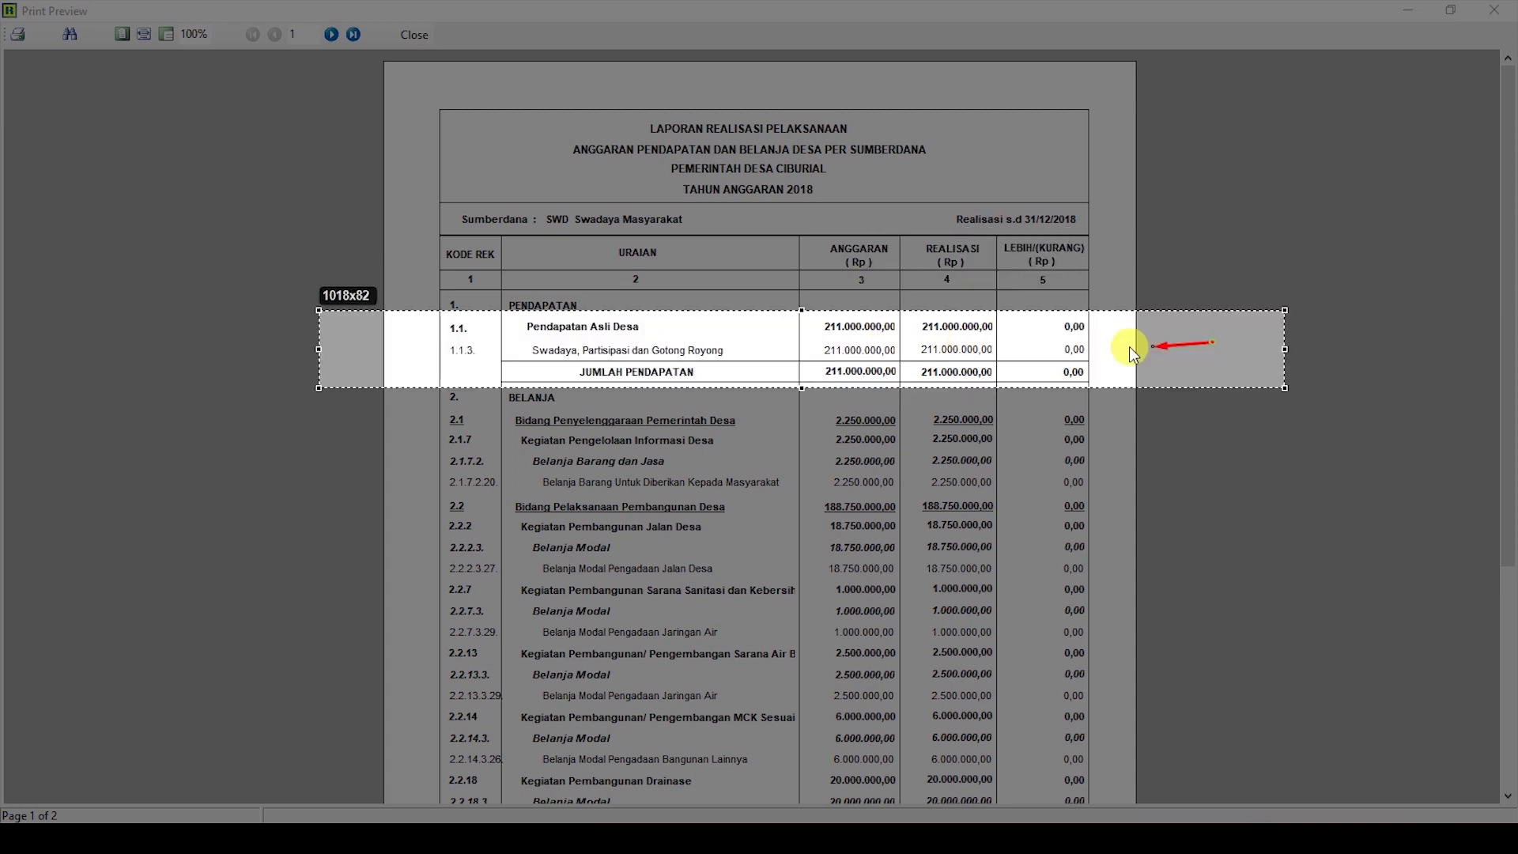
pyautogui.moveTo(1210, 343); pyautogui.dragTo(1101, 353)
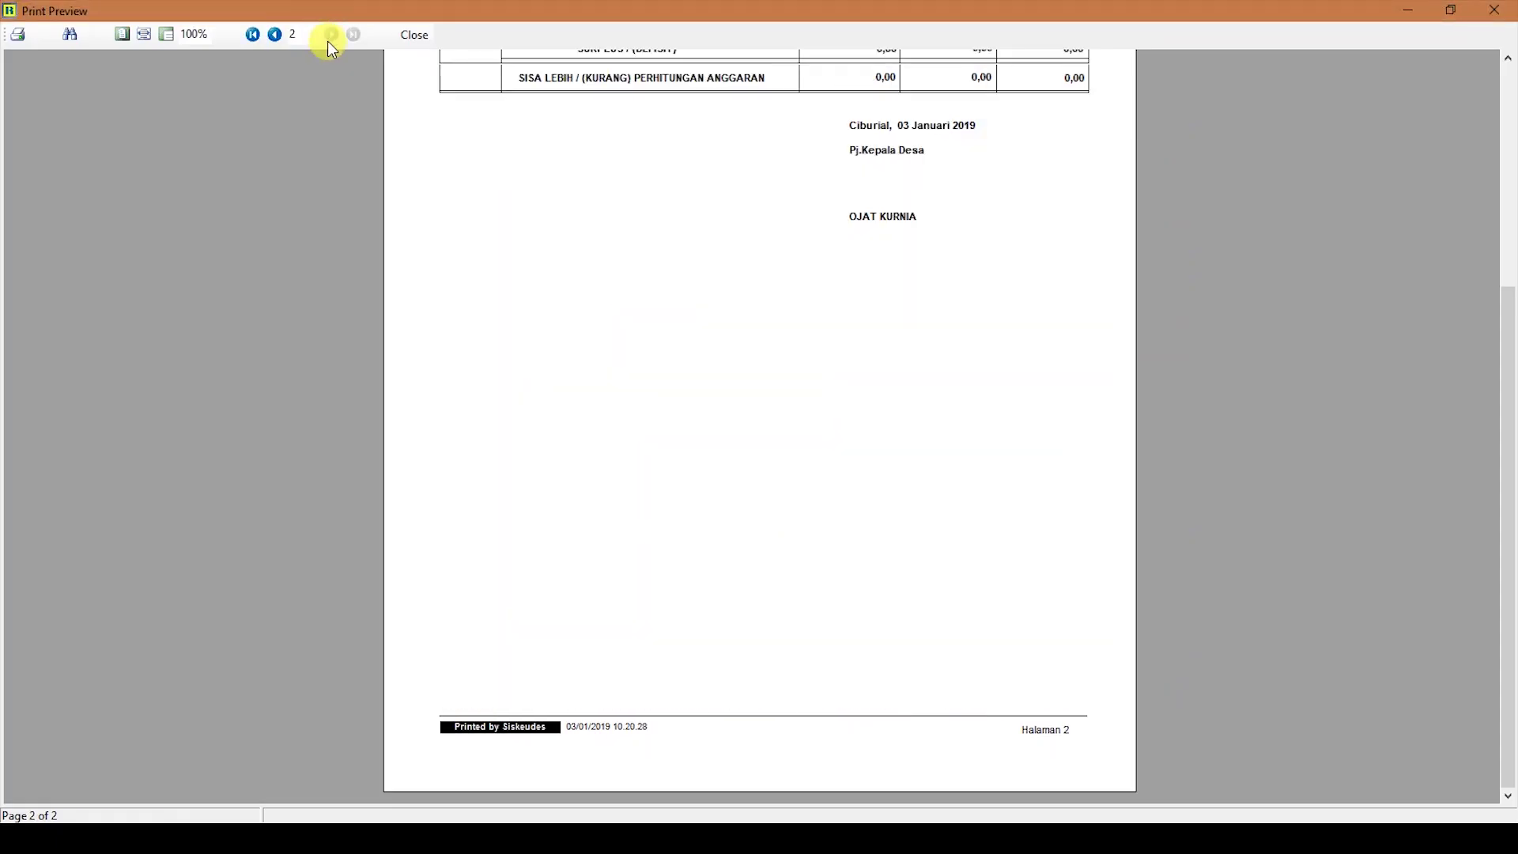
pyautogui.click(330, 35)
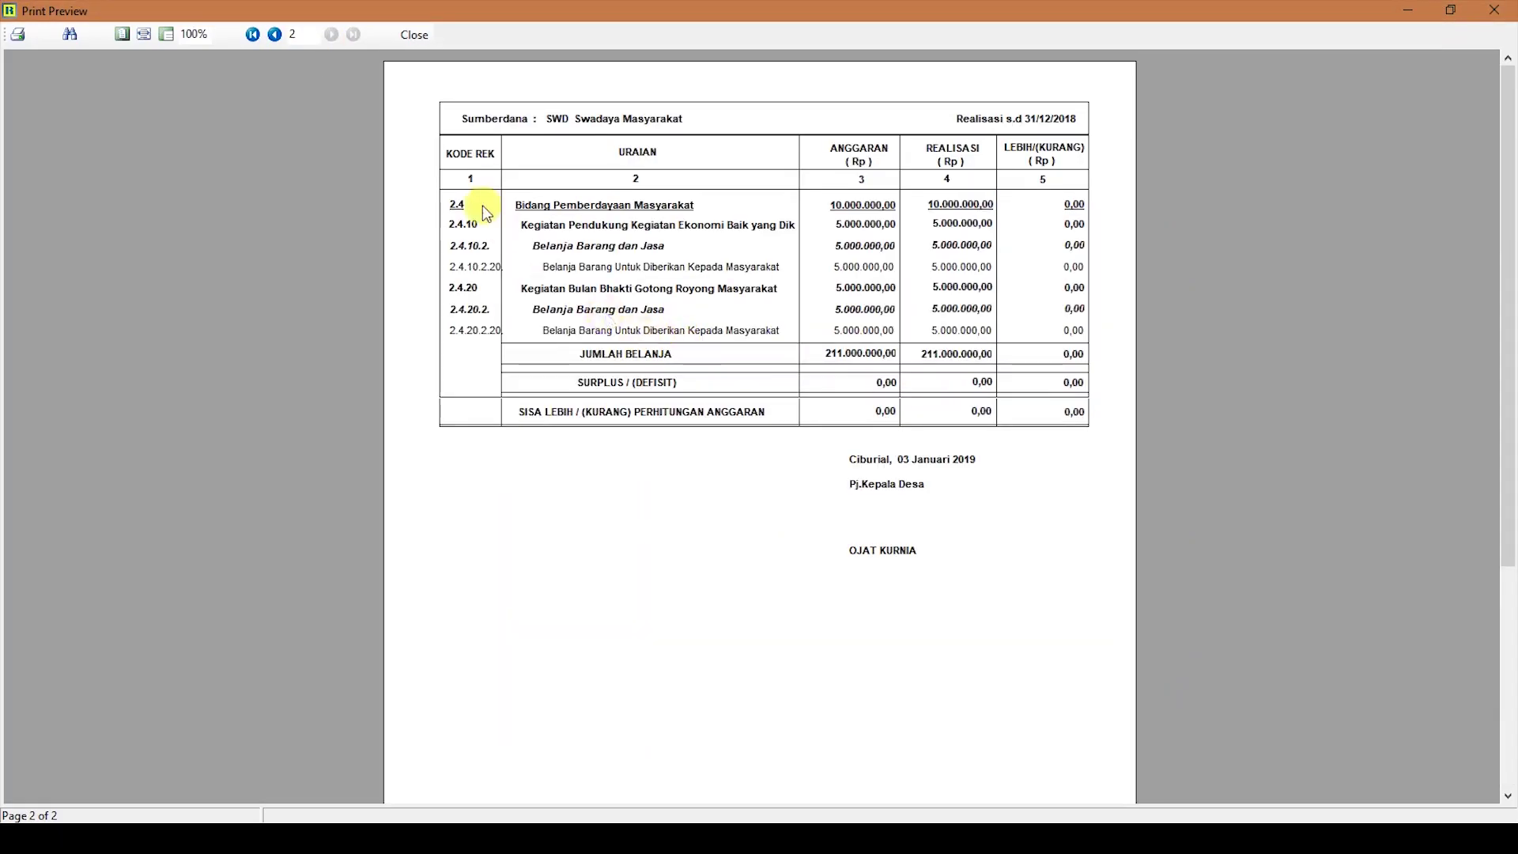
pyautogui.click(417, 35)
pyautogui.click(1003, 650)
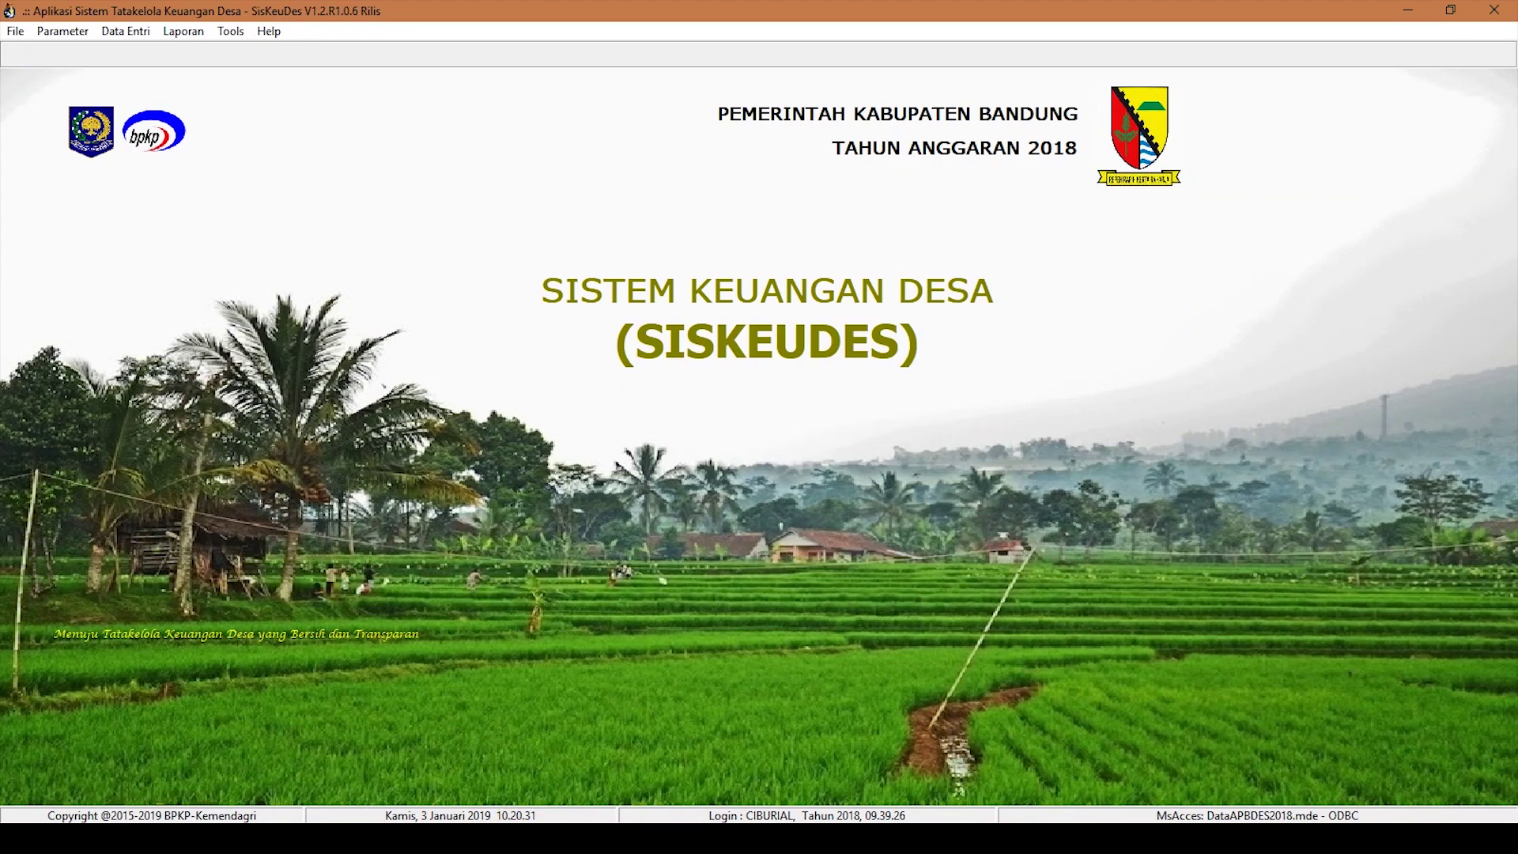
# Step: Generate the Laporan Kekayaan Milik Desa for Desa Ciburial in Kecamatan Cimenyan
pyautogui.click(179, 32)
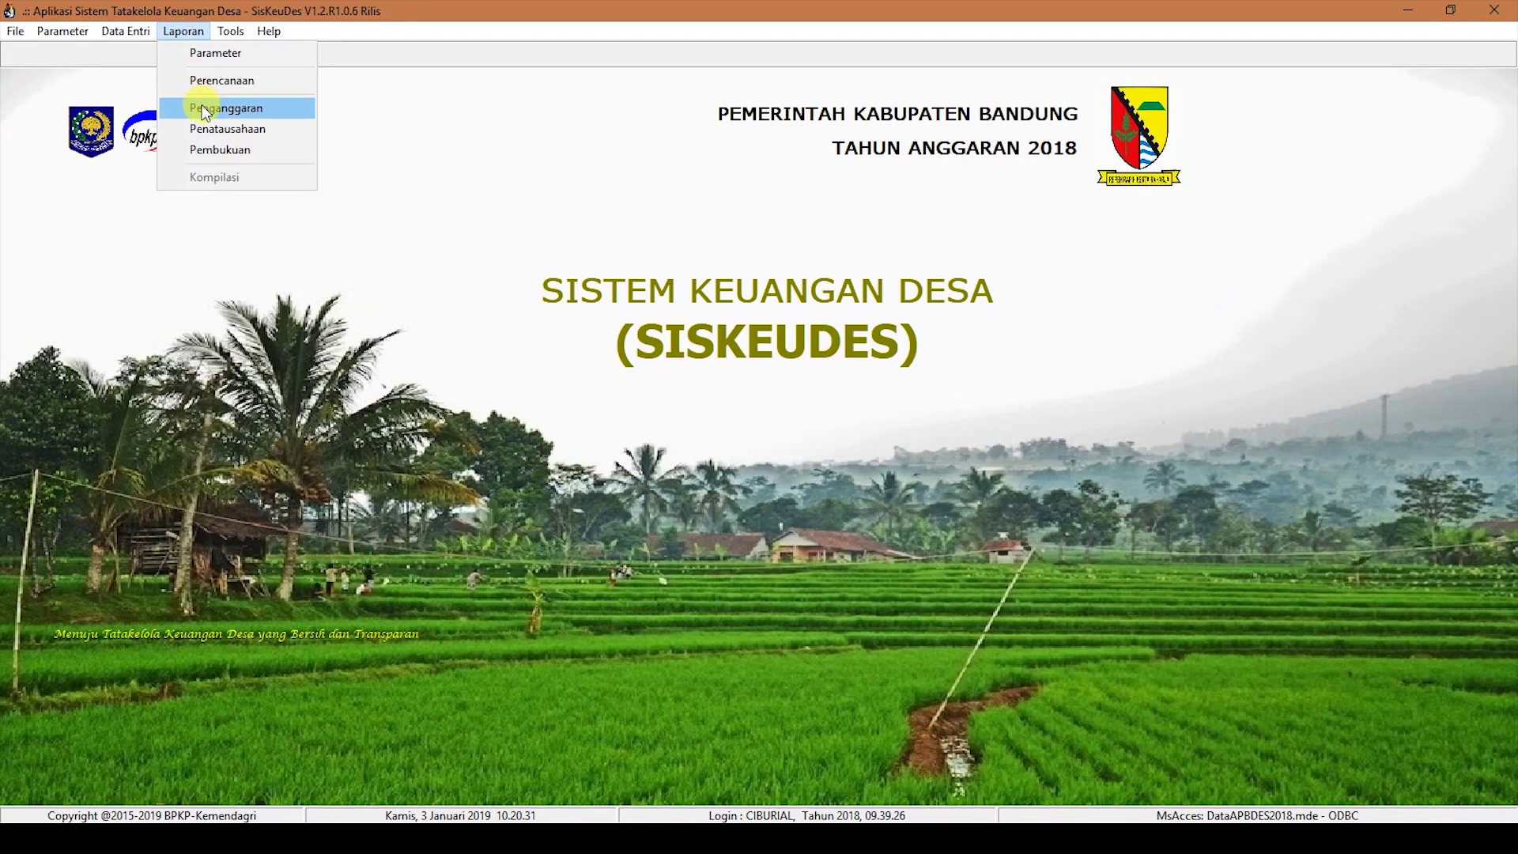
pyautogui.click(204, 145)
pyautogui.click(494, 476)
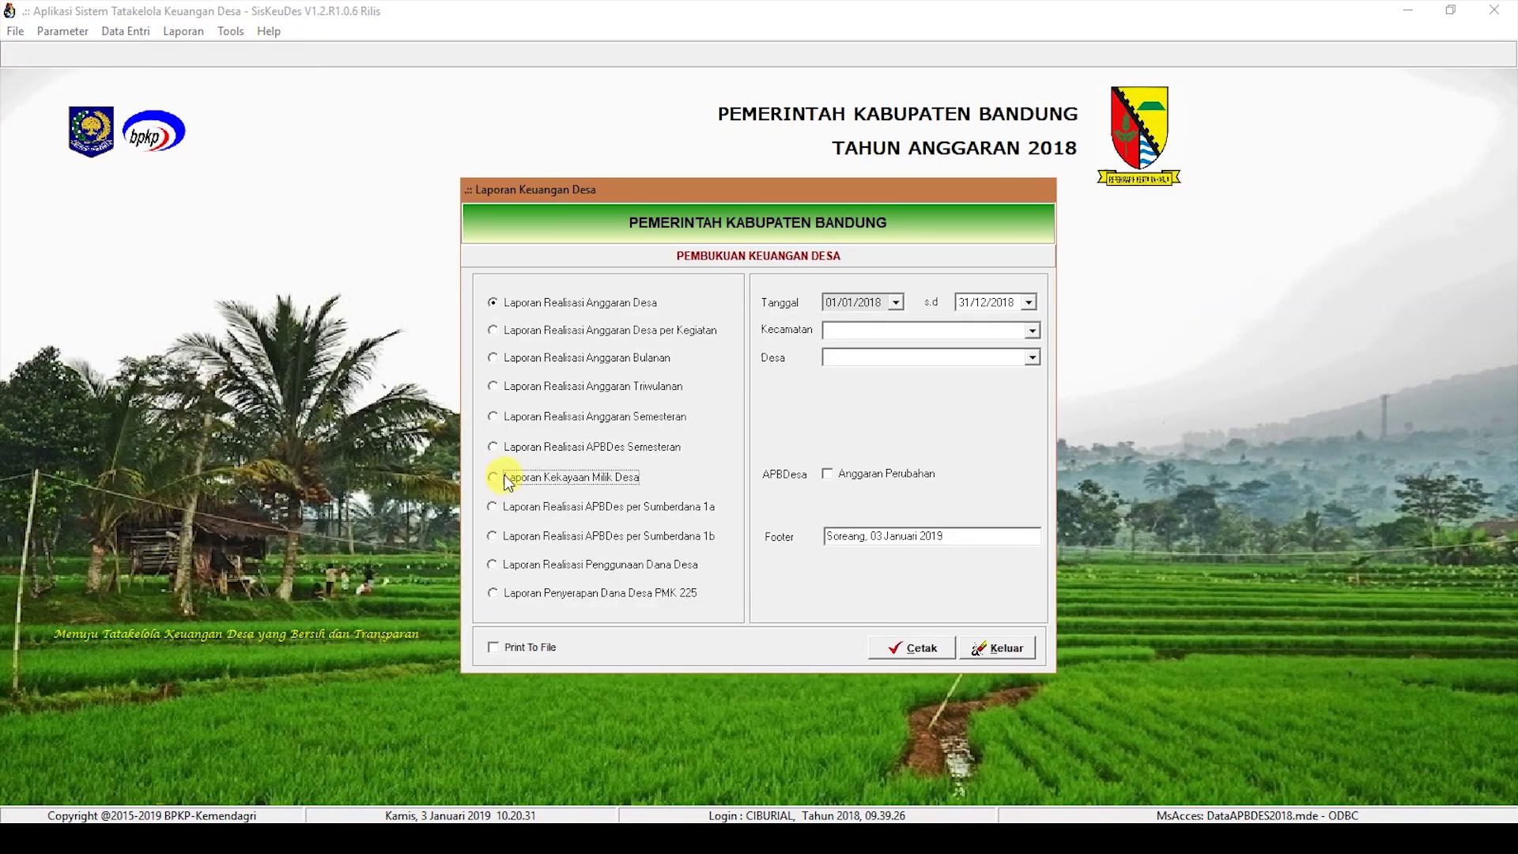
pyautogui.click(1032, 332)
pyautogui.click(1014, 348)
pyautogui.click(1031, 358)
pyautogui.click(1007, 376)
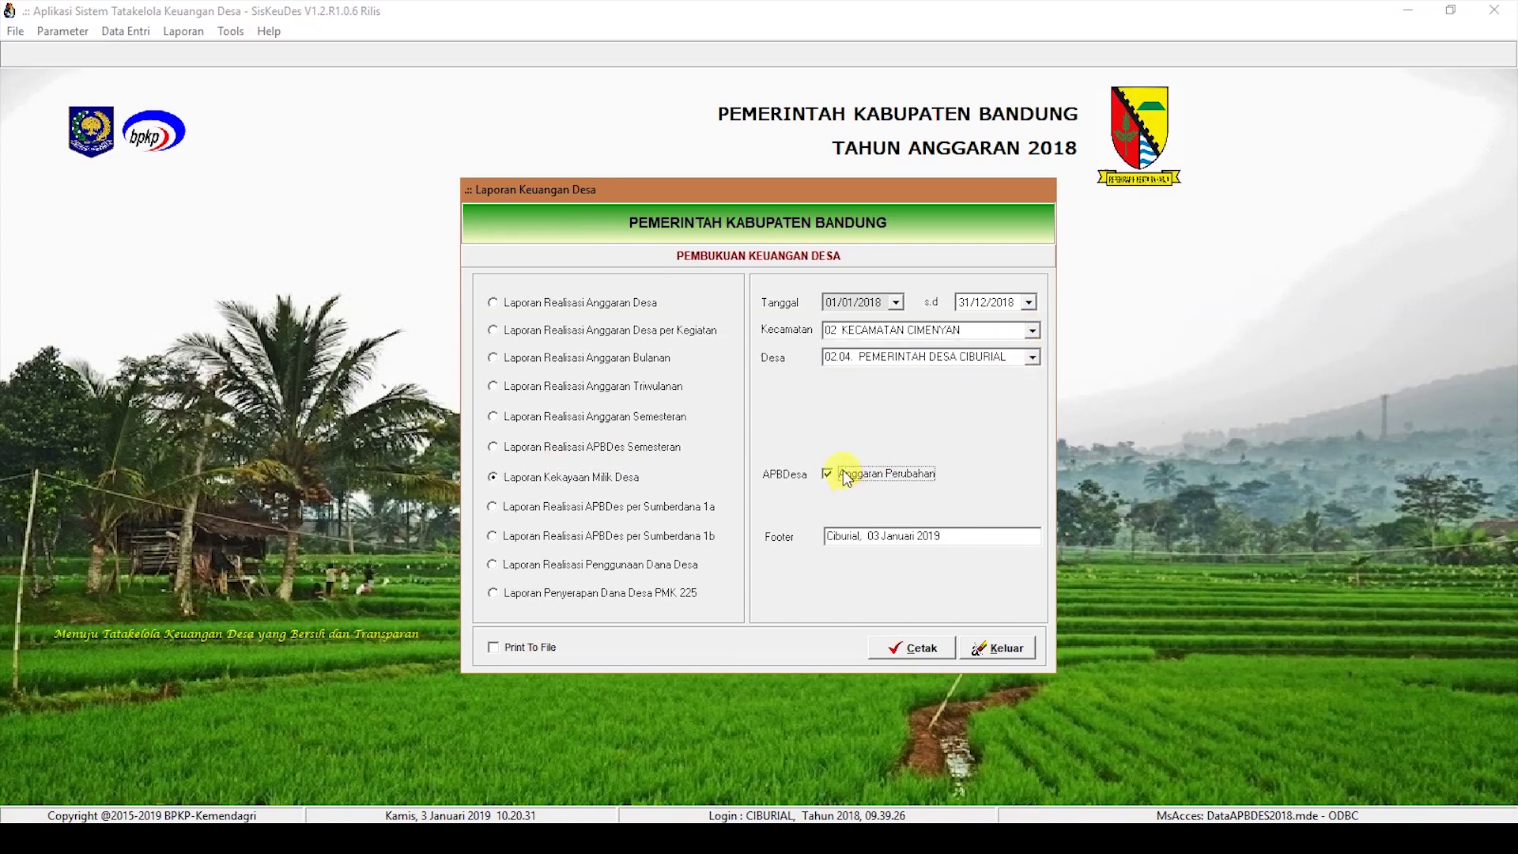
pyautogui.click(919, 647)
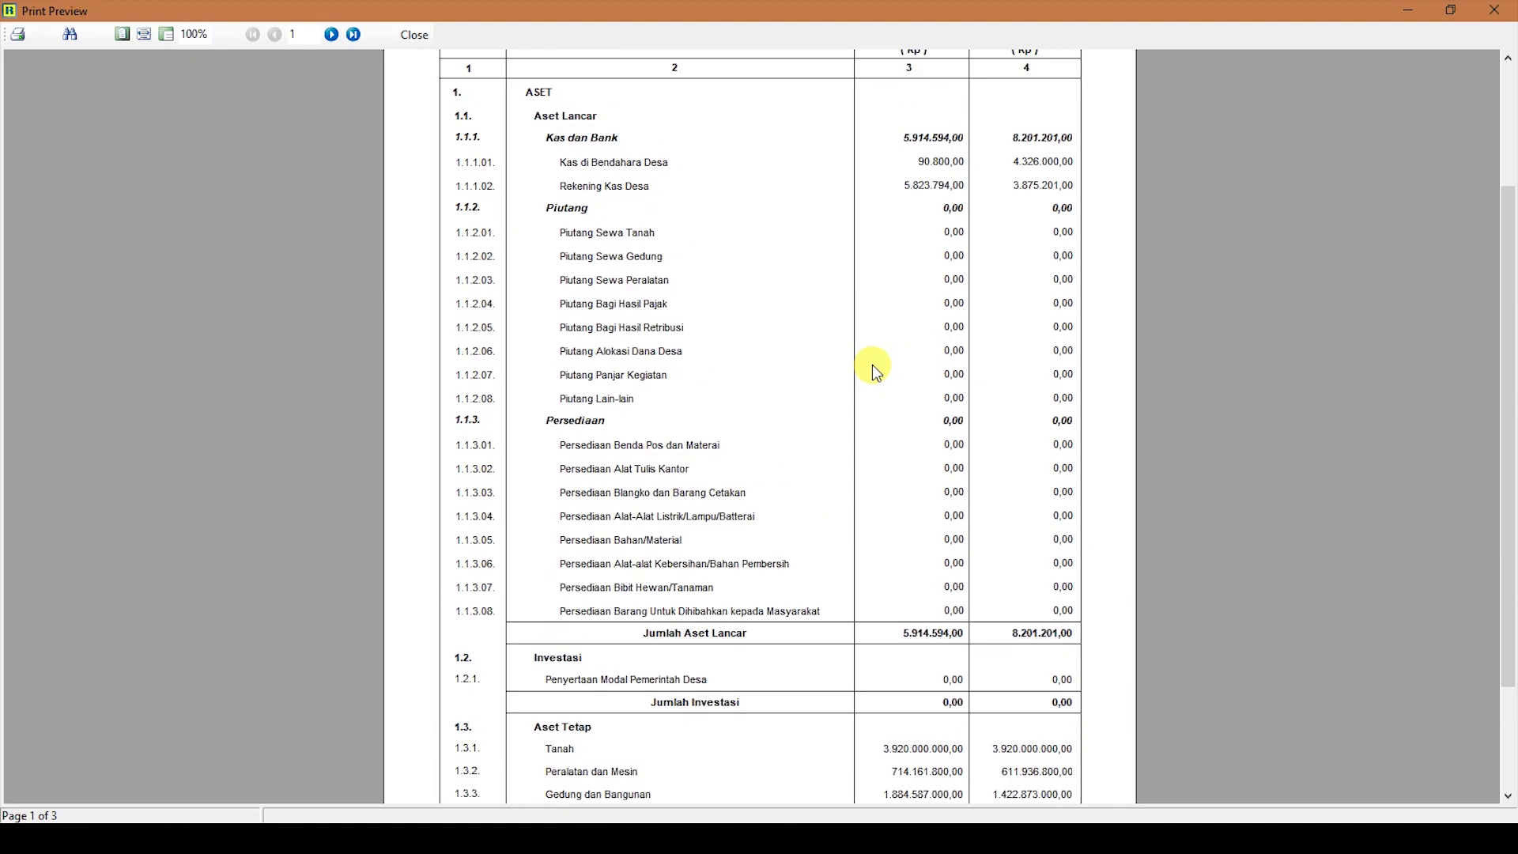
# Step: Review the asset report showing 5.914.594,00 current assets, then close the preview and reports window
pyautogui.scroll(2, 871, 364)
pyautogui.scroll(-3, 872, 364)
pyautogui.scroll(3, 871, 364)
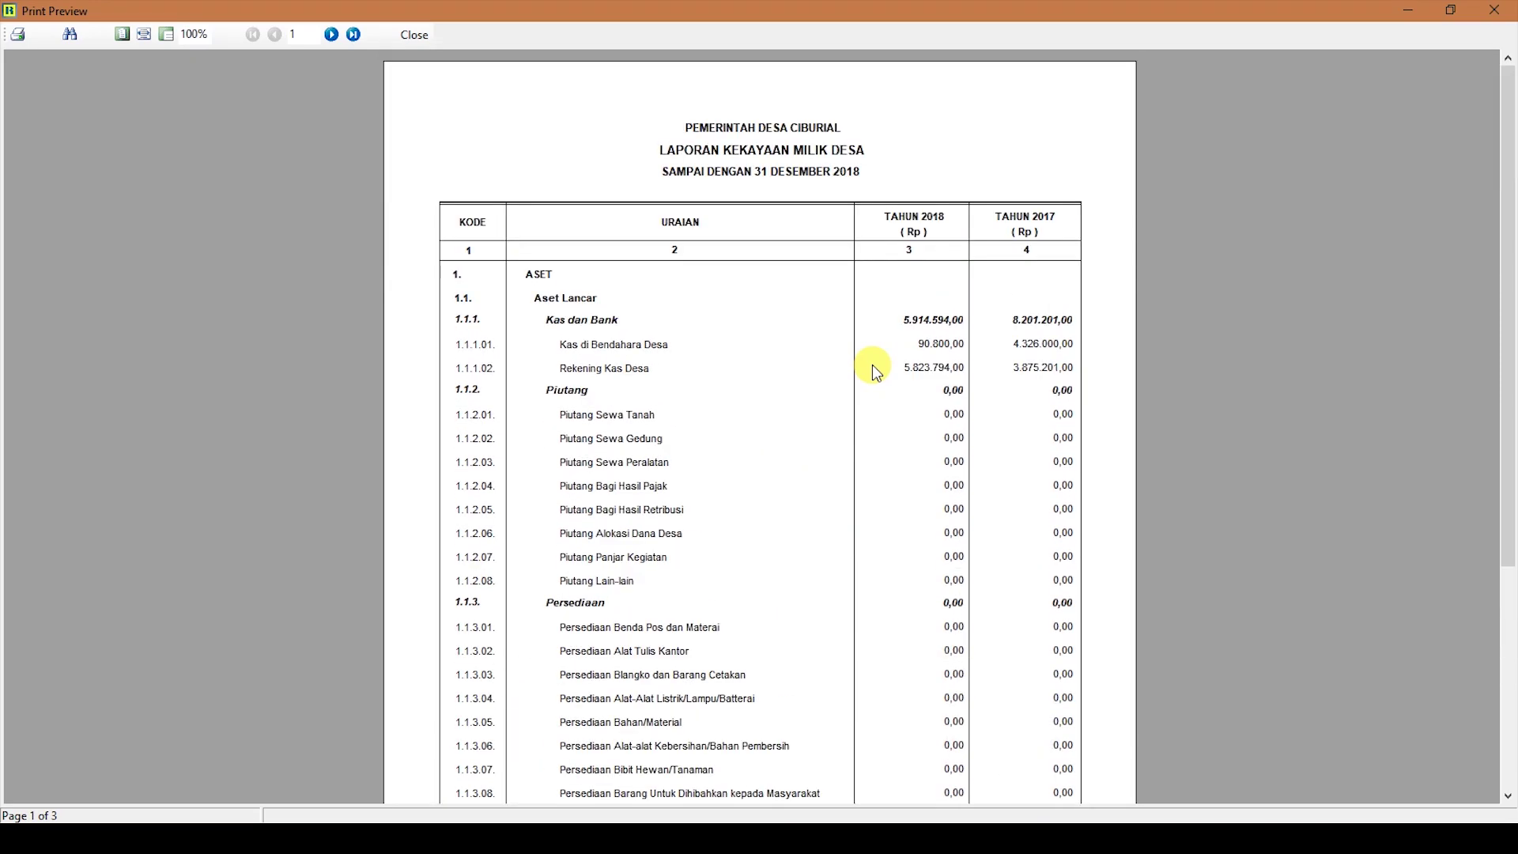
pyautogui.scroll(-3, 525, 661)
pyautogui.scroll(3, 525, 661)
pyautogui.scroll(-3, 638, 610)
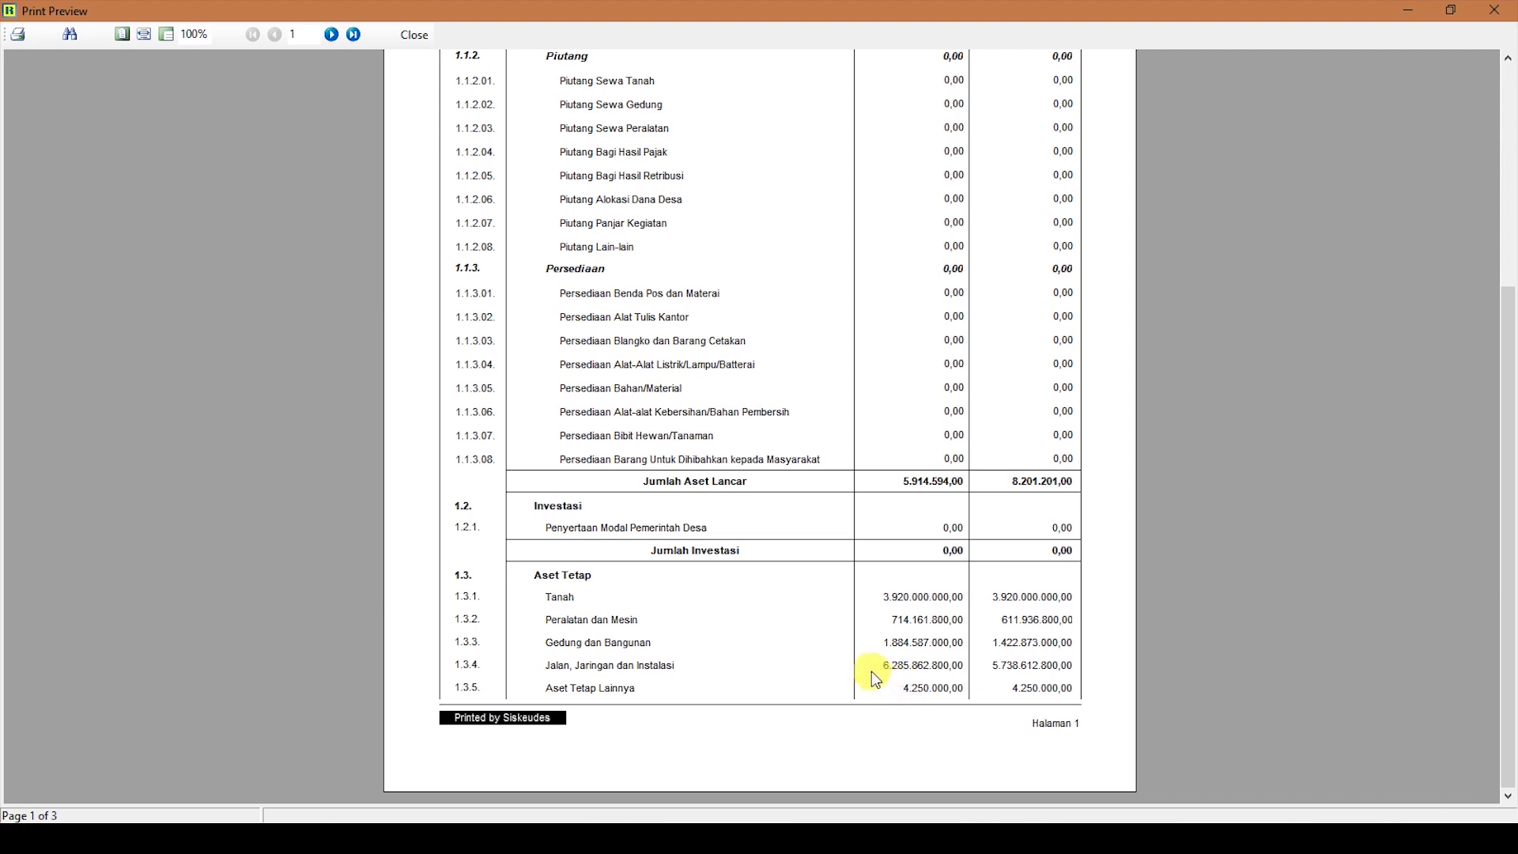
pyautogui.click(414, 34)
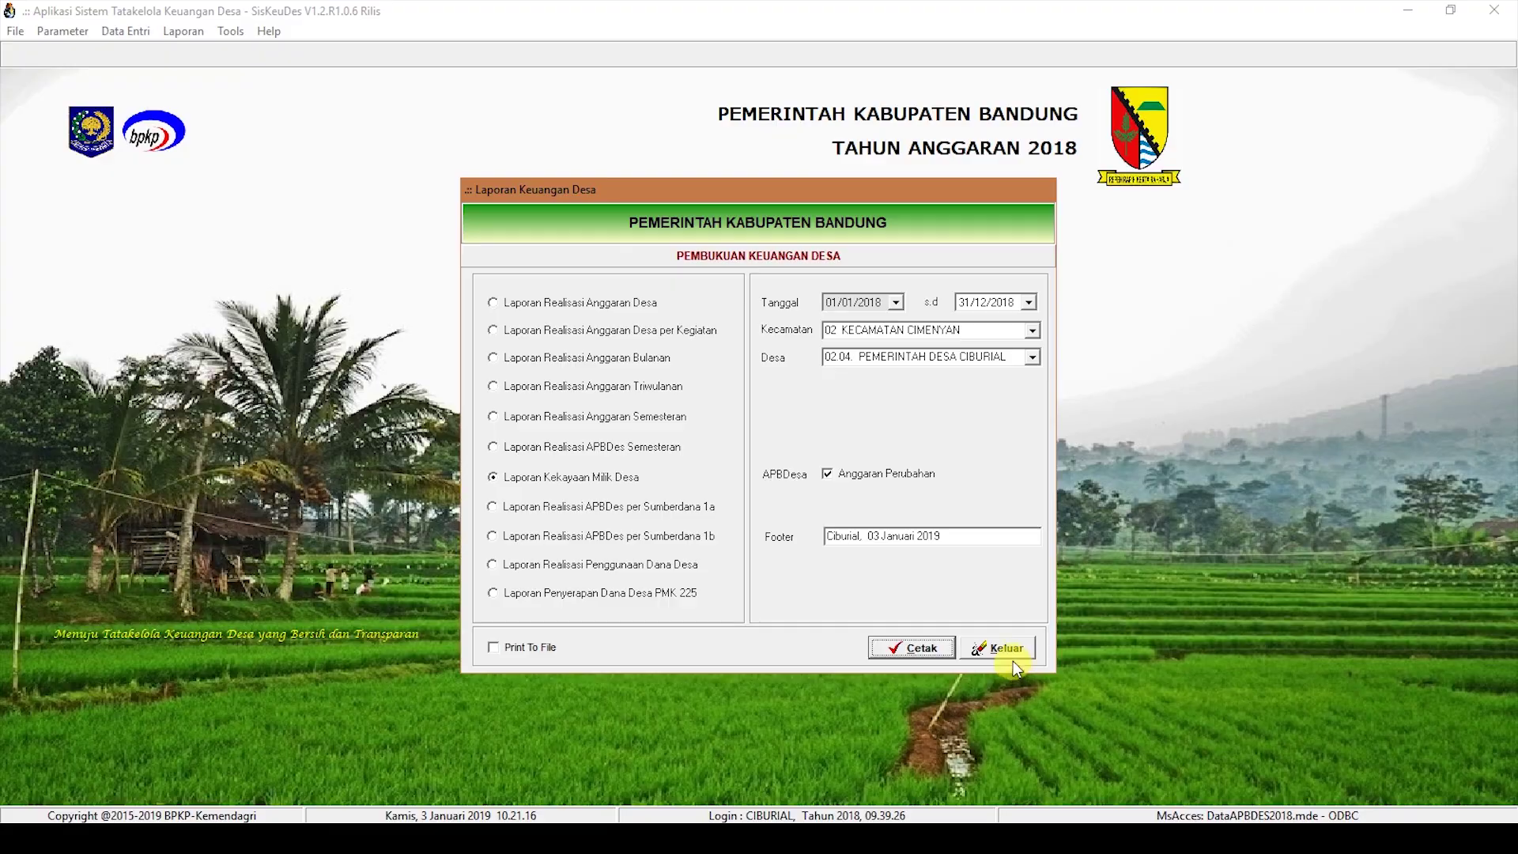
pyautogui.click(1008, 654)
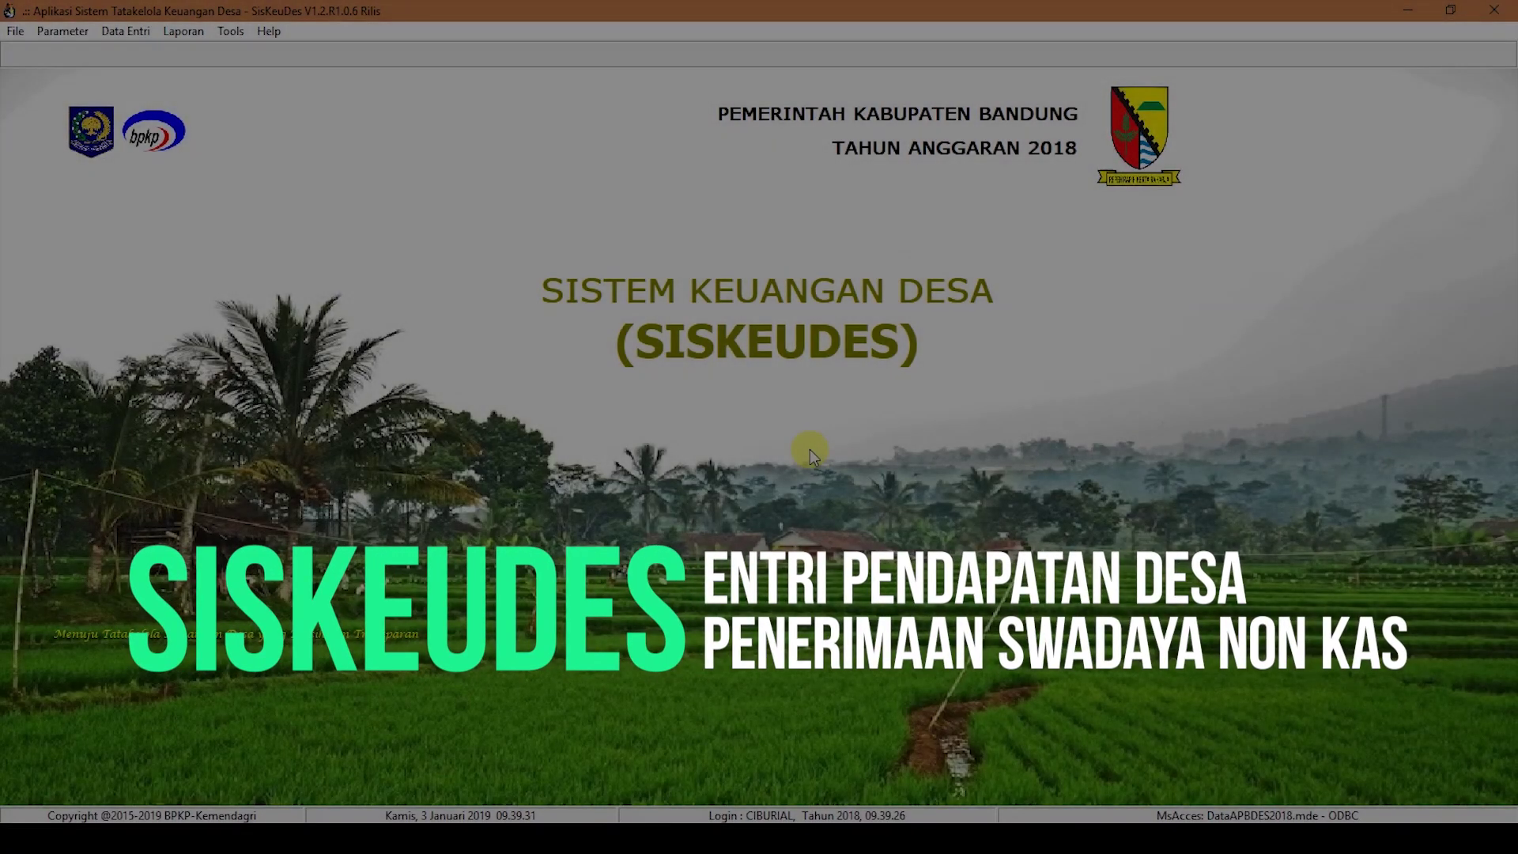